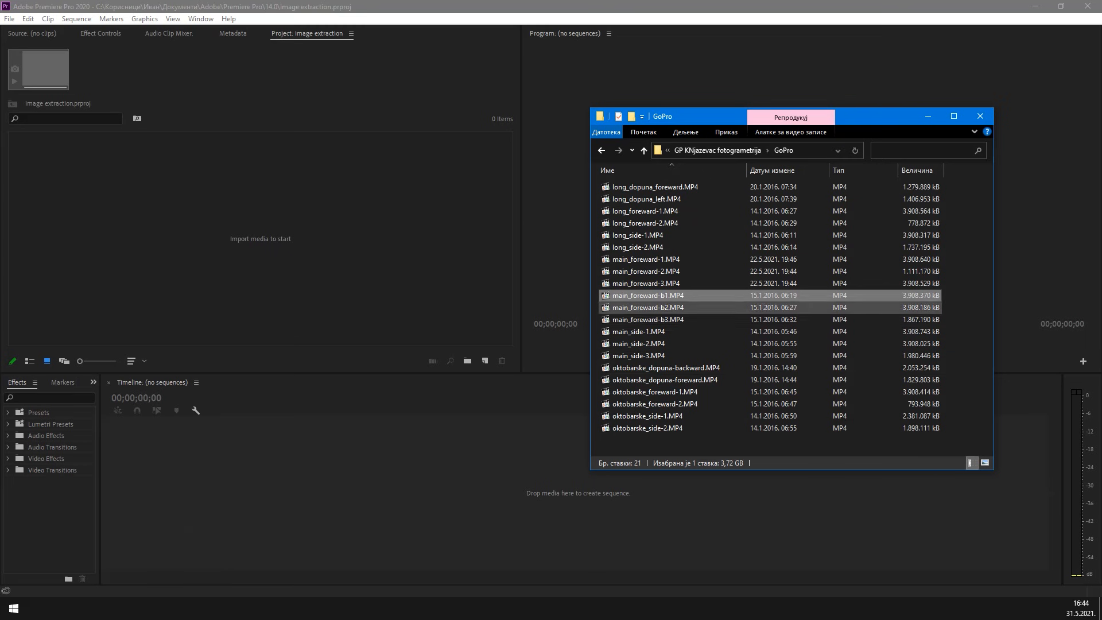
Select the six video files from main_foreward-b1.MP4 through main_side-3.MP4 in the GoPro folder
{"action": "key", "text": "F2"}
{"action": "left_click", "coordinate": [649, 319]}
{"action": "left_click", "coordinate": [648, 295]}
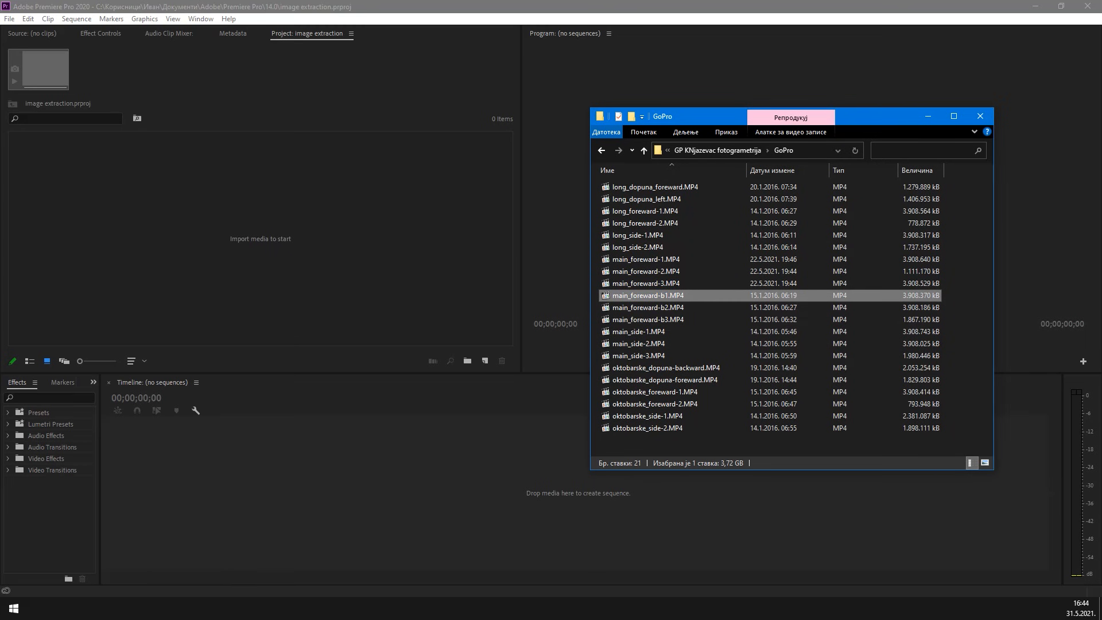
{"action": "left_click", "coordinate": [648, 319], "text": "shift"}
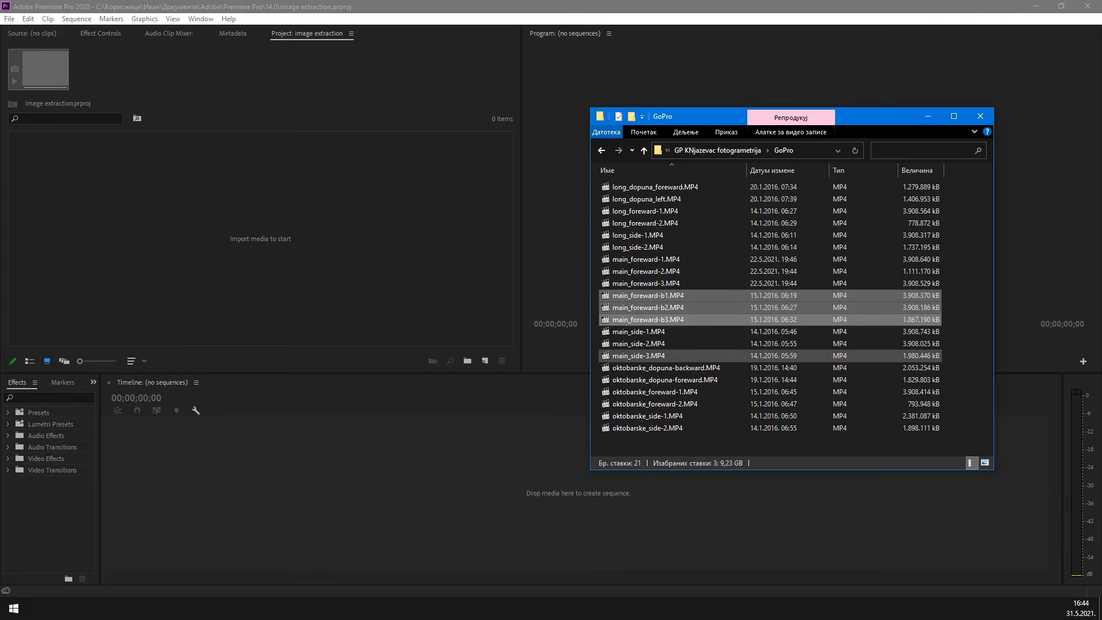
{"action": "left_click", "coordinate": [649, 355], "text": "shift"}
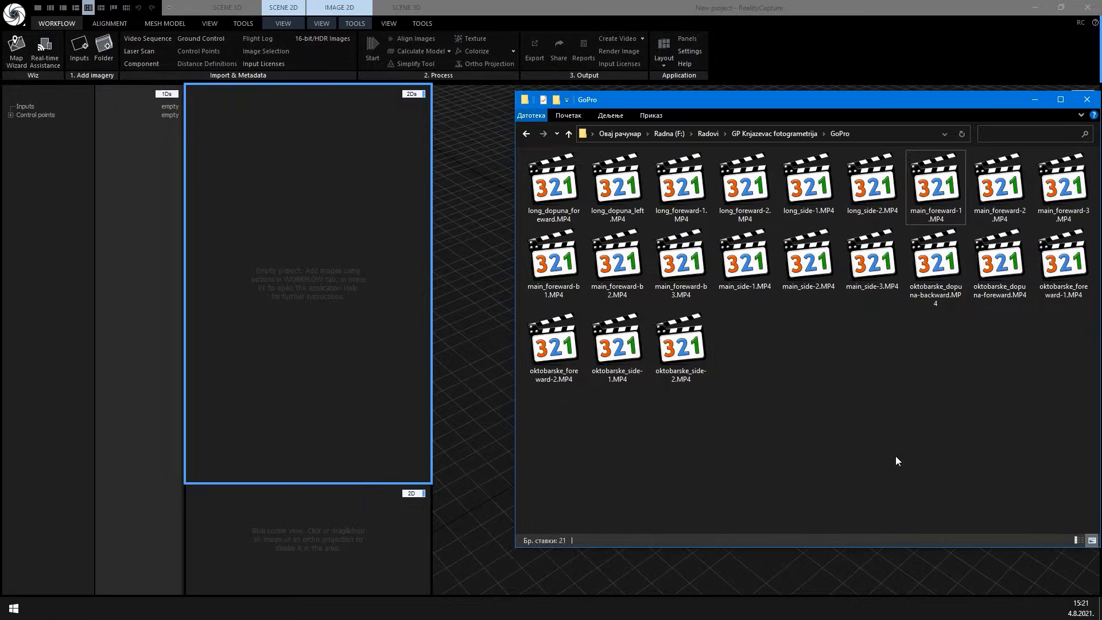
Import main_foreward-1.MP4 into RealityCapture as a video sequence, extracting frames to a folder next to the video with a jump length of 1.5
{"action": "left_click_drag", "start_coordinate": [935, 184], "coordinate": [339, 257]}
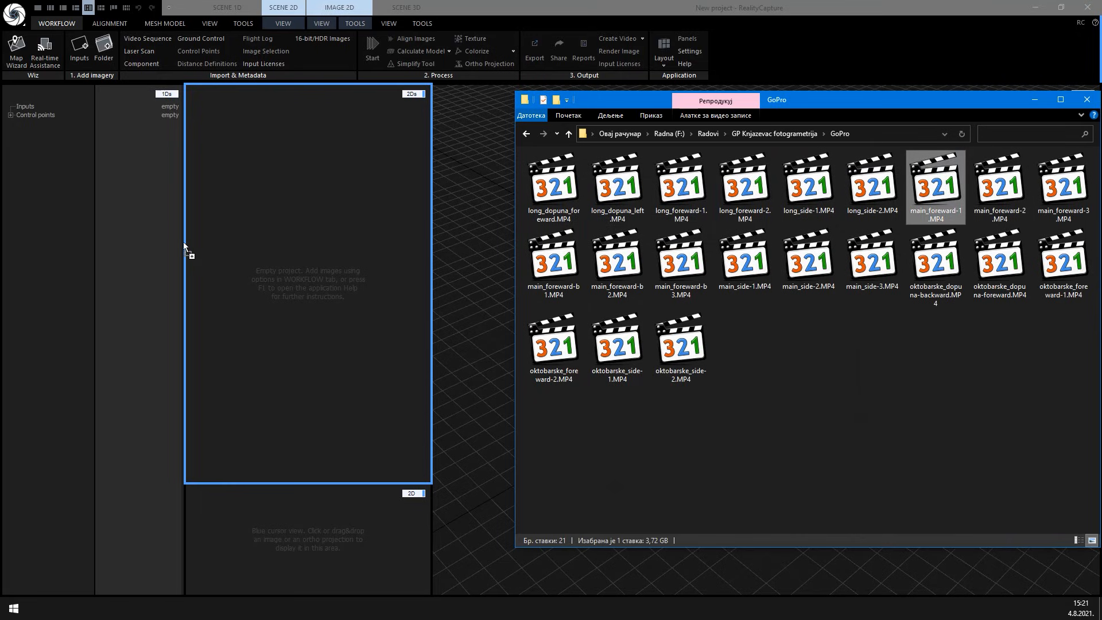
{"action": "left_click_drag", "start_coordinate": [153, 222], "coordinate": [153, 222]}
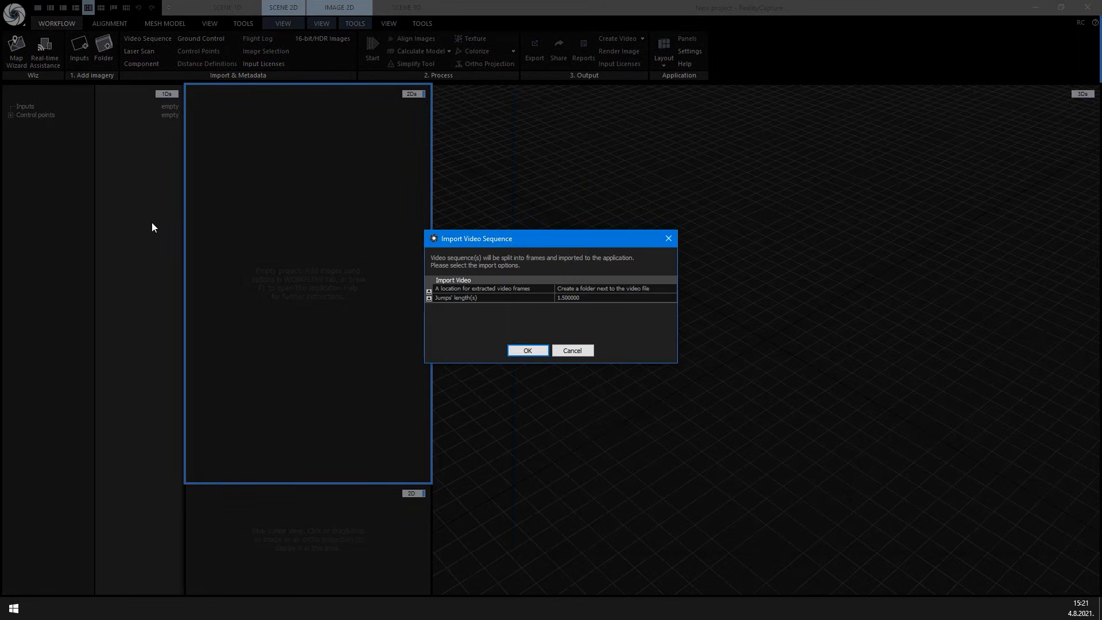
{"action": "left_click", "coordinate": [476, 290]}
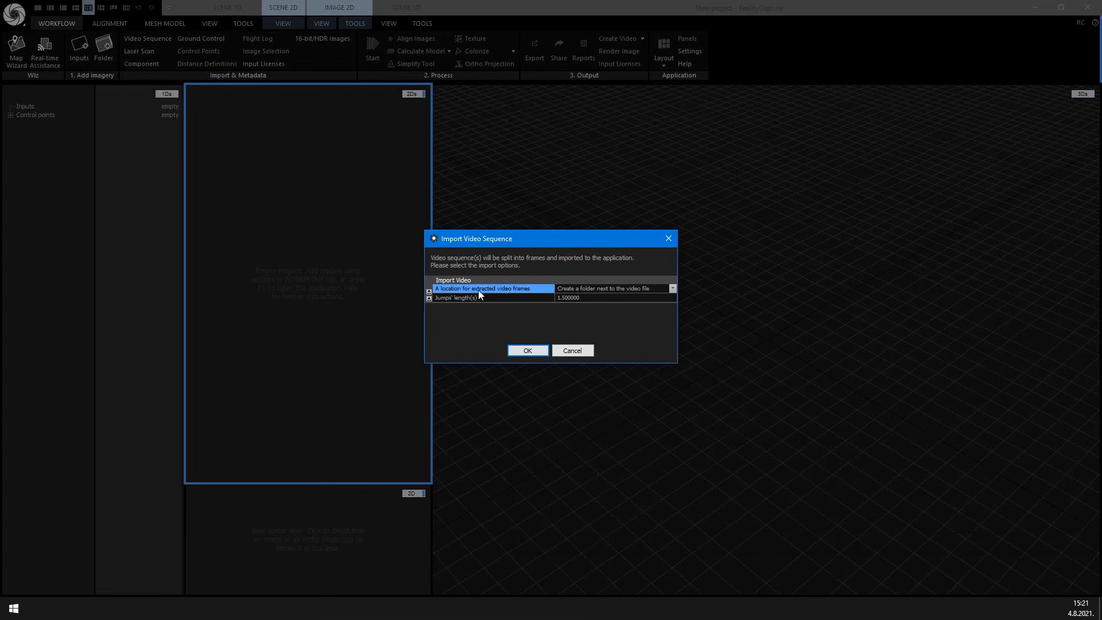
{"action": "left_click", "coordinate": [673, 289]}
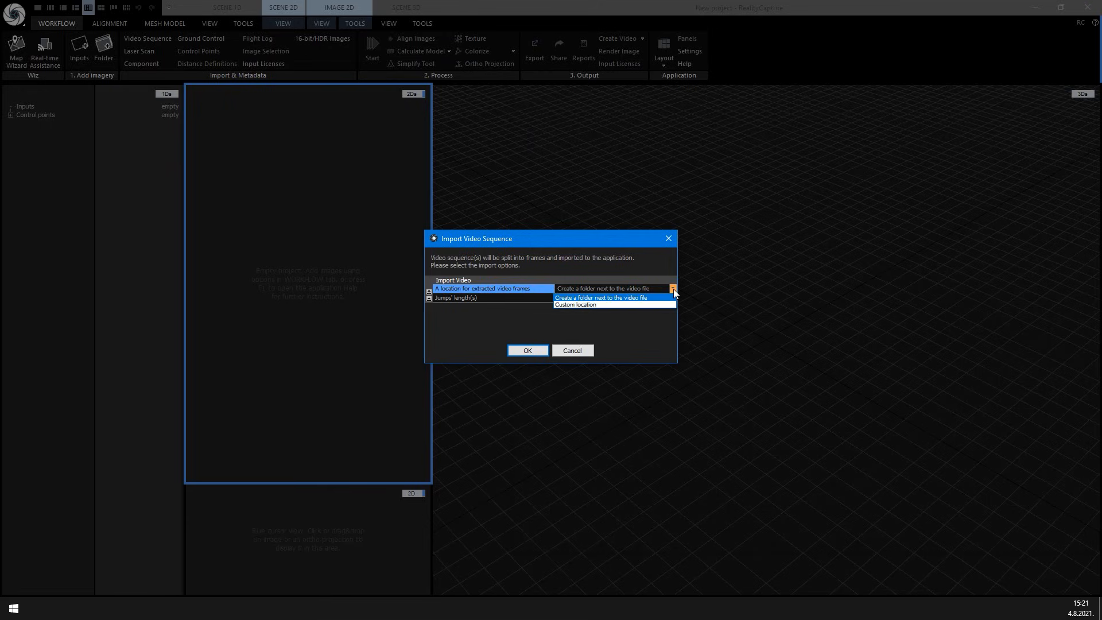
{"action": "left_click", "coordinate": [673, 288]}
{"action": "left_click", "coordinate": [612, 299]}
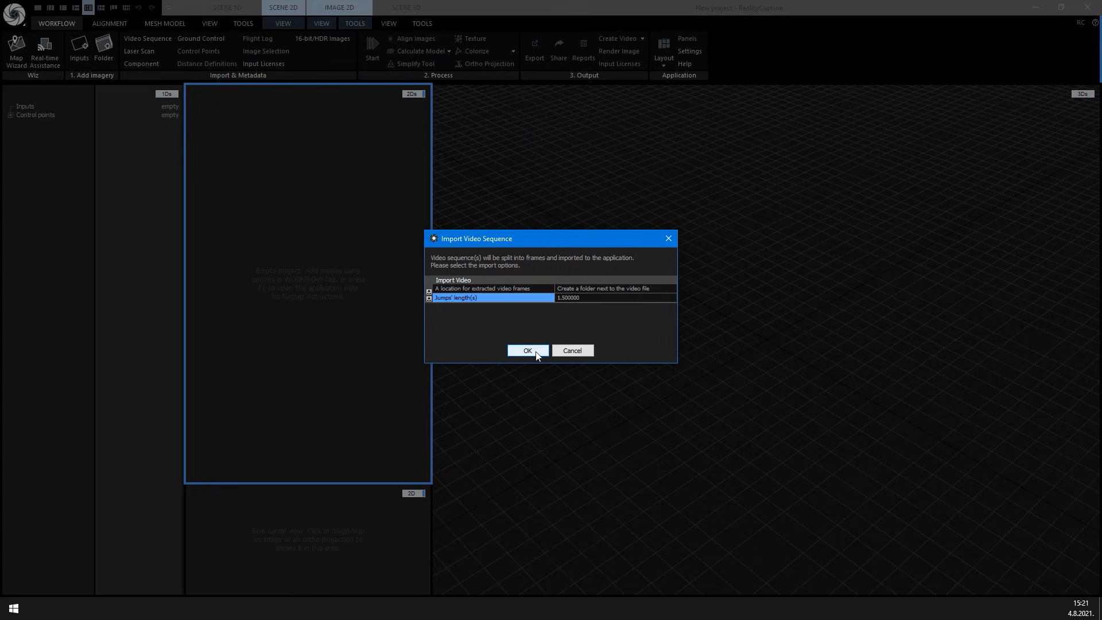
{"action": "left_click", "coordinate": [537, 351]}
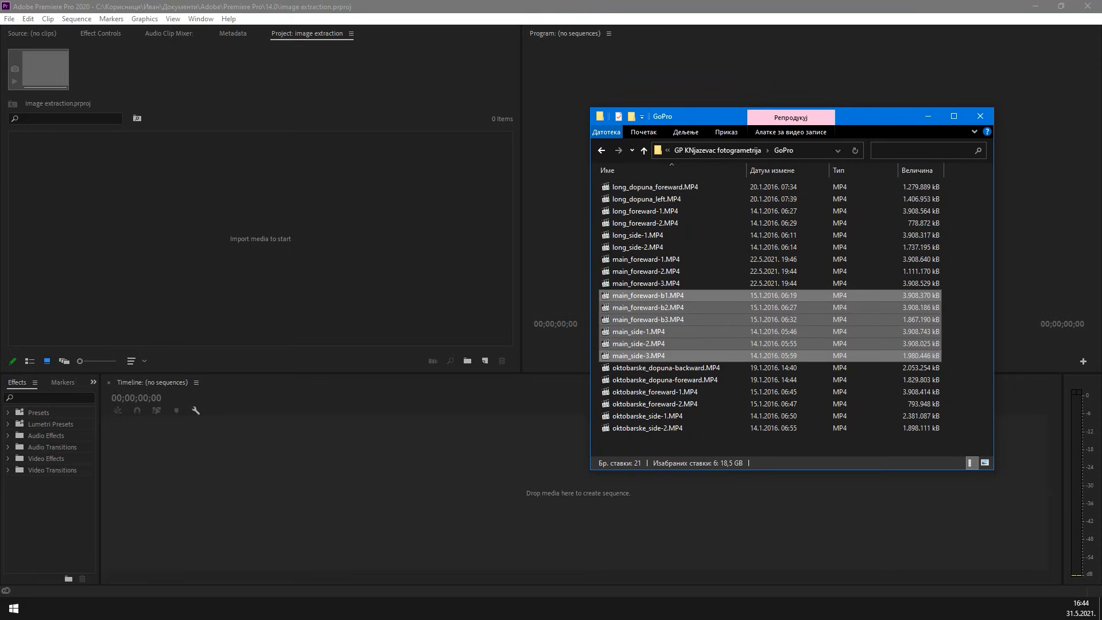
Import the six selected GoPro videos into the Premiere Pro project and create a sequence from the three main_foreward-b clips in list view
{"action": "left_click_drag", "start_coordinate": [637, 356], "coordinate": [96, 242]}
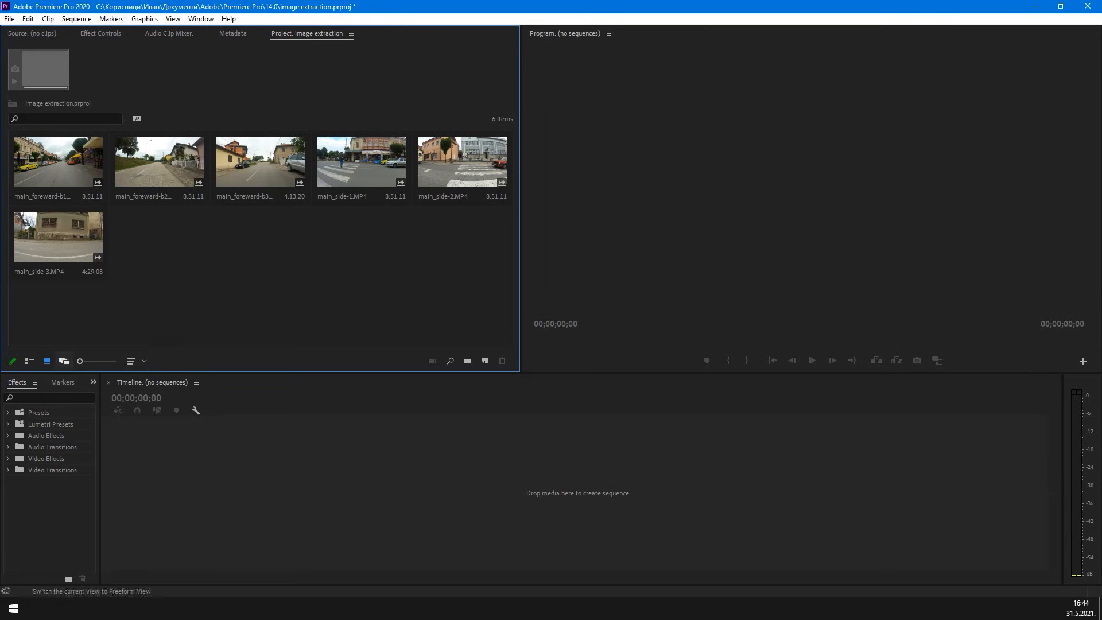
{"action": "left_click", "coordinate": [29, 360]}
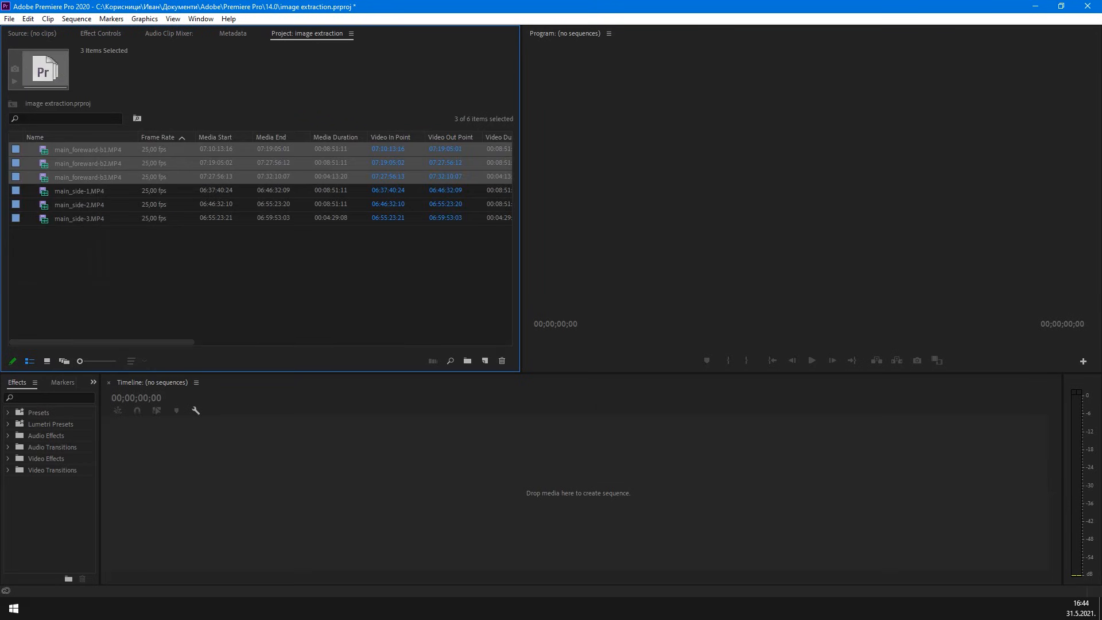
{"action": "left_click_drag", "start_coordinate": [88, 177], "coordinate": [281, 404]}
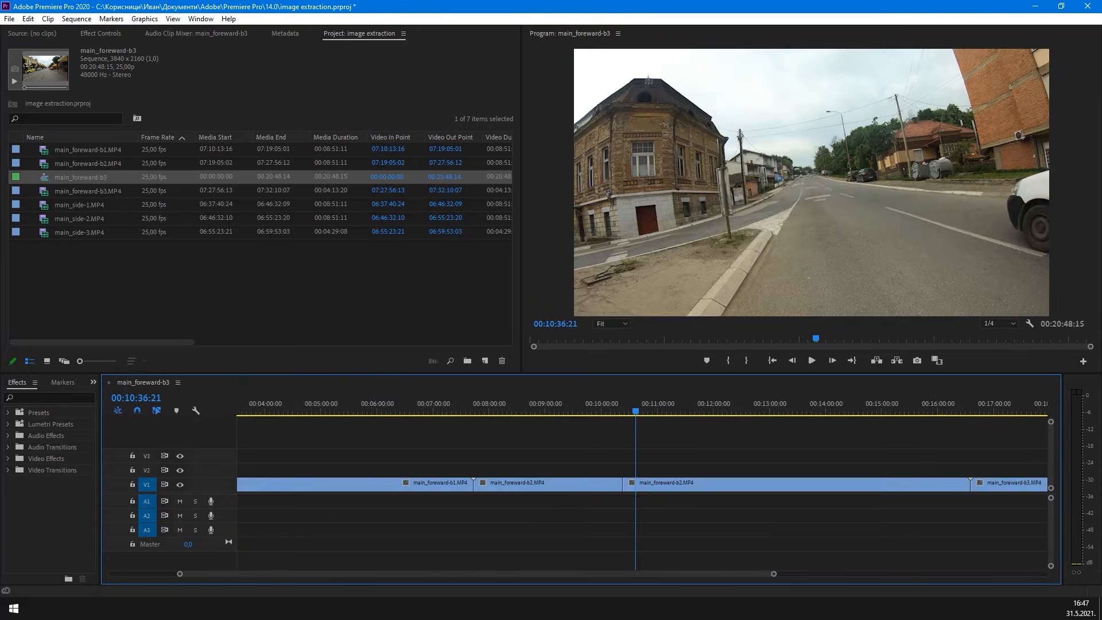
Move the clips after the cut at 00:10:36:21 onto V2 at the sequence start, and nest the V1 clips as main_foreward
{"action": "key", "text": "minus"}
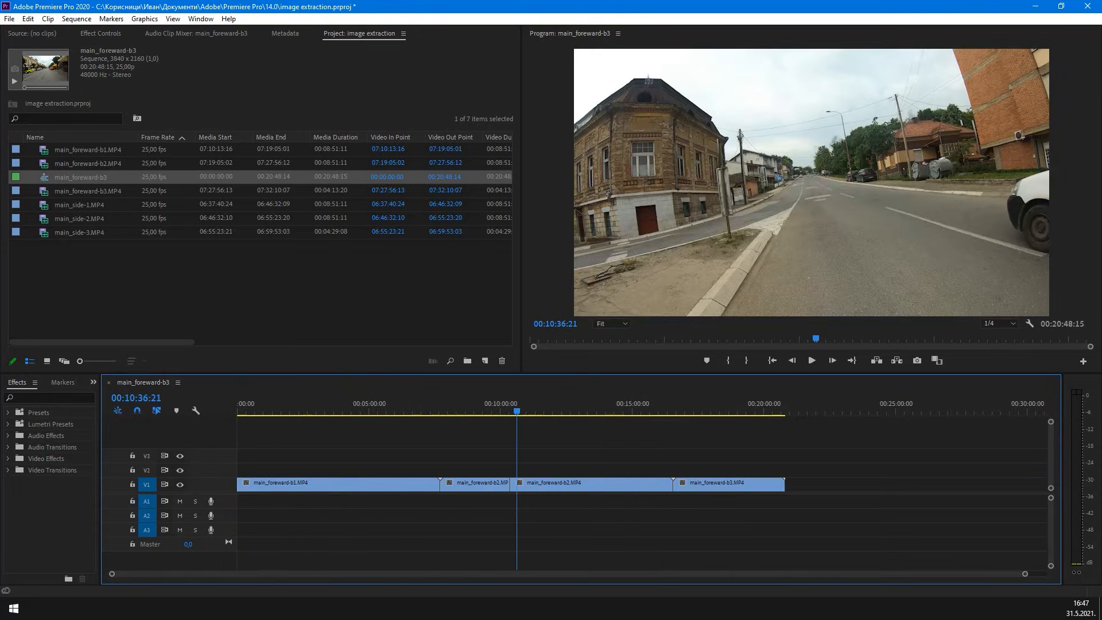
{"action": "left_click_drag", "start_coordinate": [675, 455], "coordinate": [316, 470]}
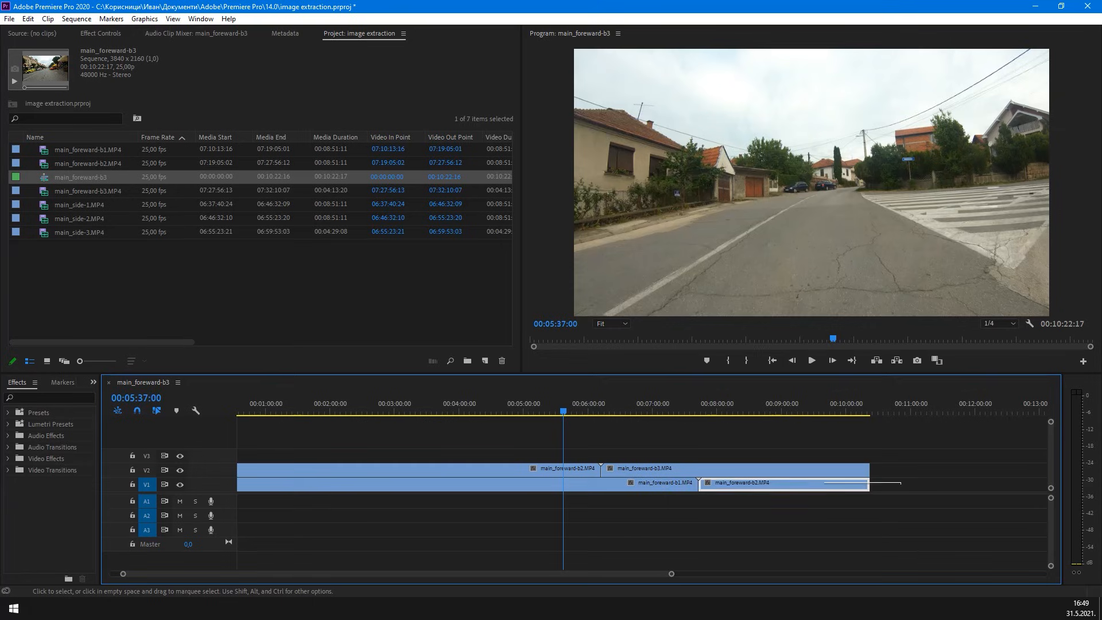
{"action": "right_click", "coordinate": [621, 486]}
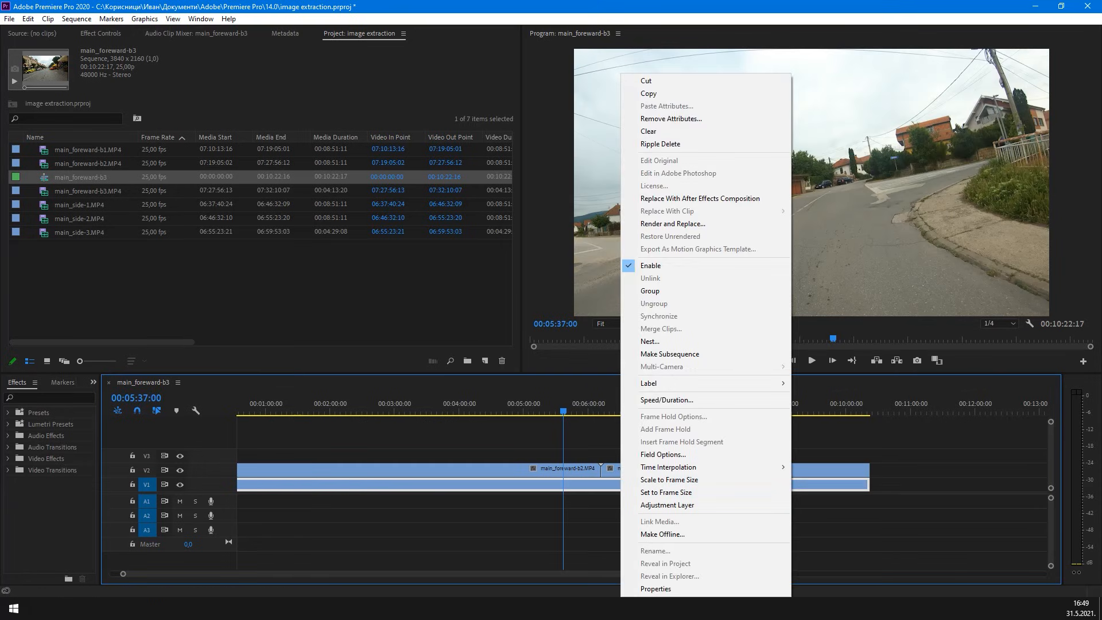
{"action": "left_click", "coordinate": [650, 341]}
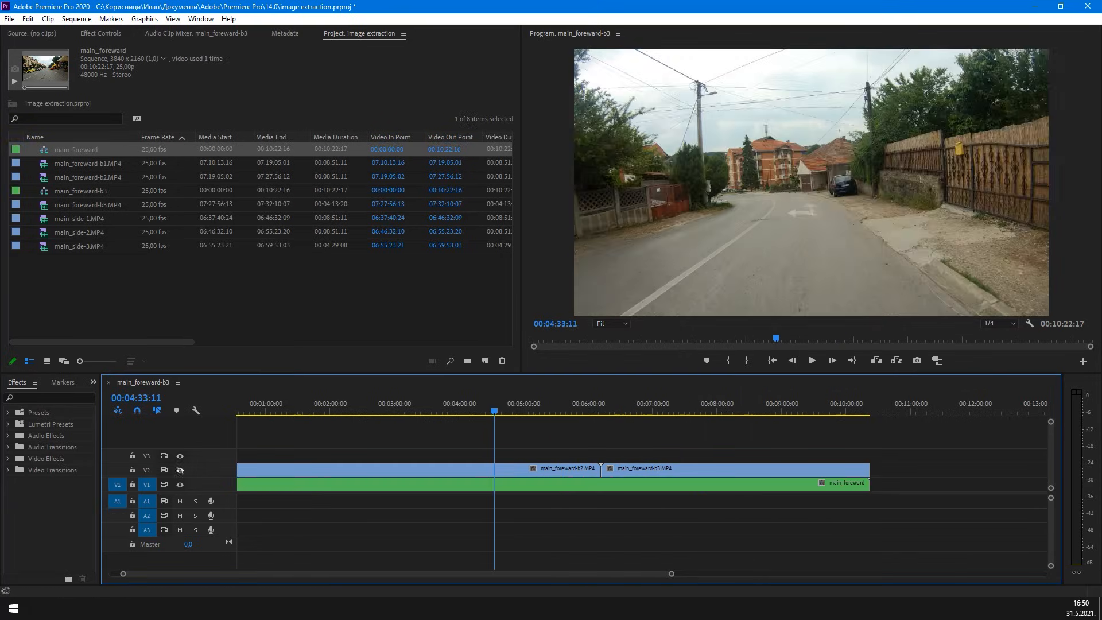
Show track V2 and nest its two clips as main_backward
{"action": "left_click", "coordinate": [180, 470]}
{"action": "left_click_drag", "start_coordinate": [560, 446], "coordinate": [712, 467]}
{"action": "right_click", "coordinate": [718, 469]}
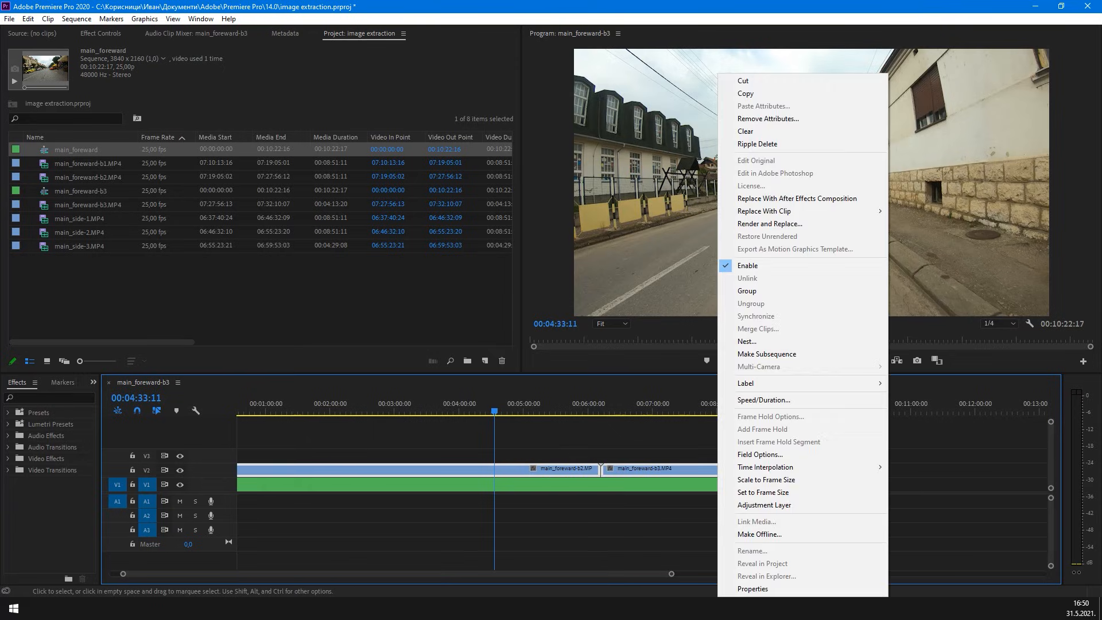
{"action": "left_click", "coordinate": [741, 341]}
{"action": "type", "text": "main_backward"}
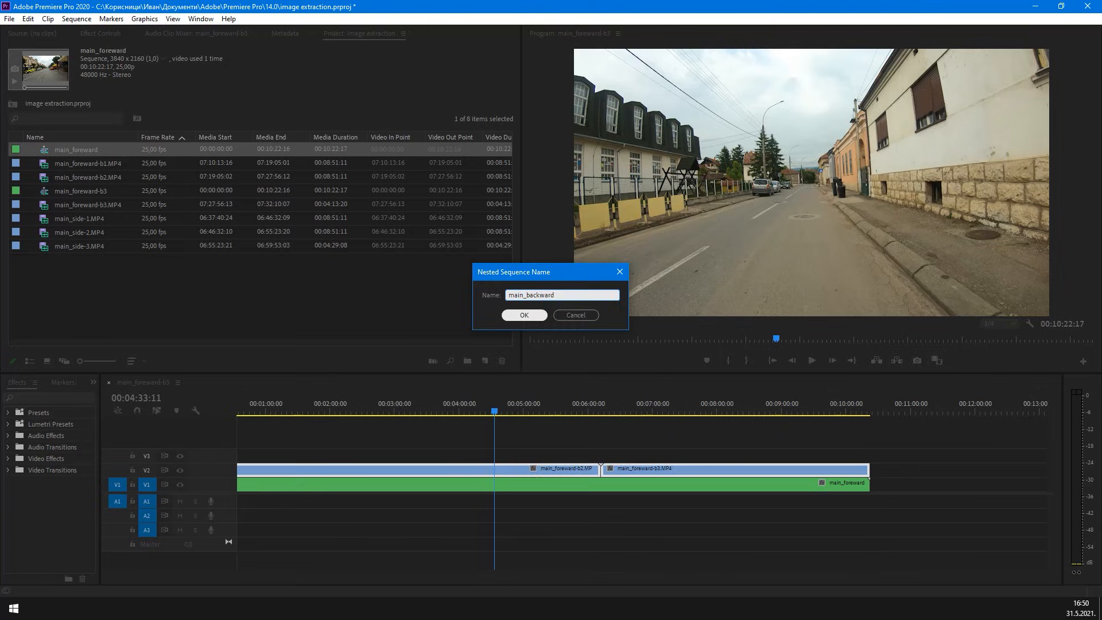
{"action": "key", "text": "Return"}
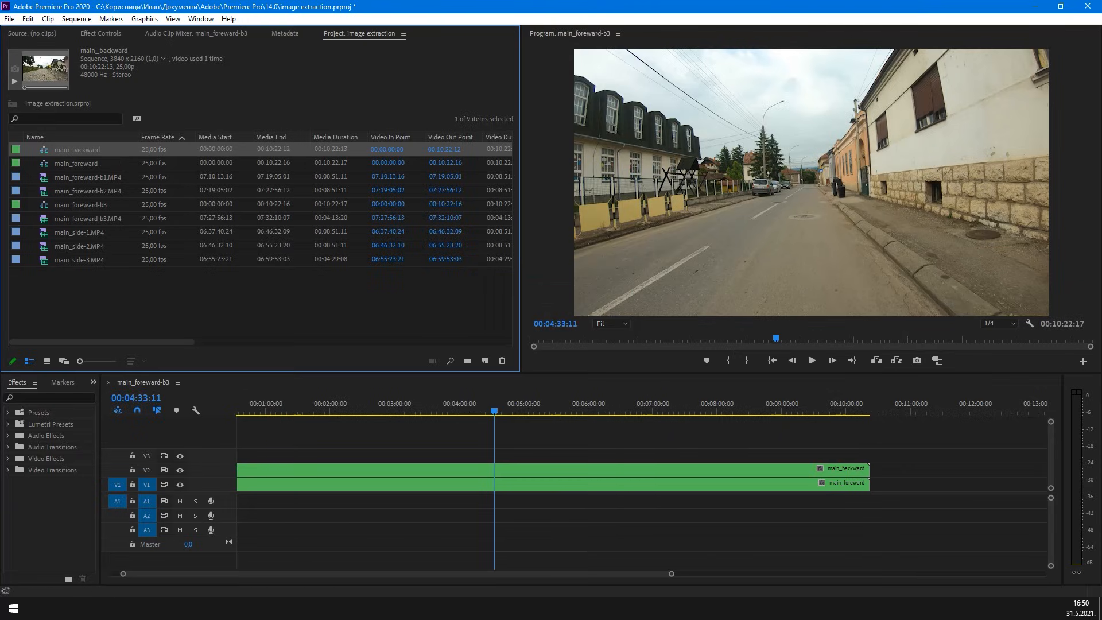
Place the three main_side clips on track V3 from the start of the sequence
{"action": "key", "text": "ctrl+shift+a"}
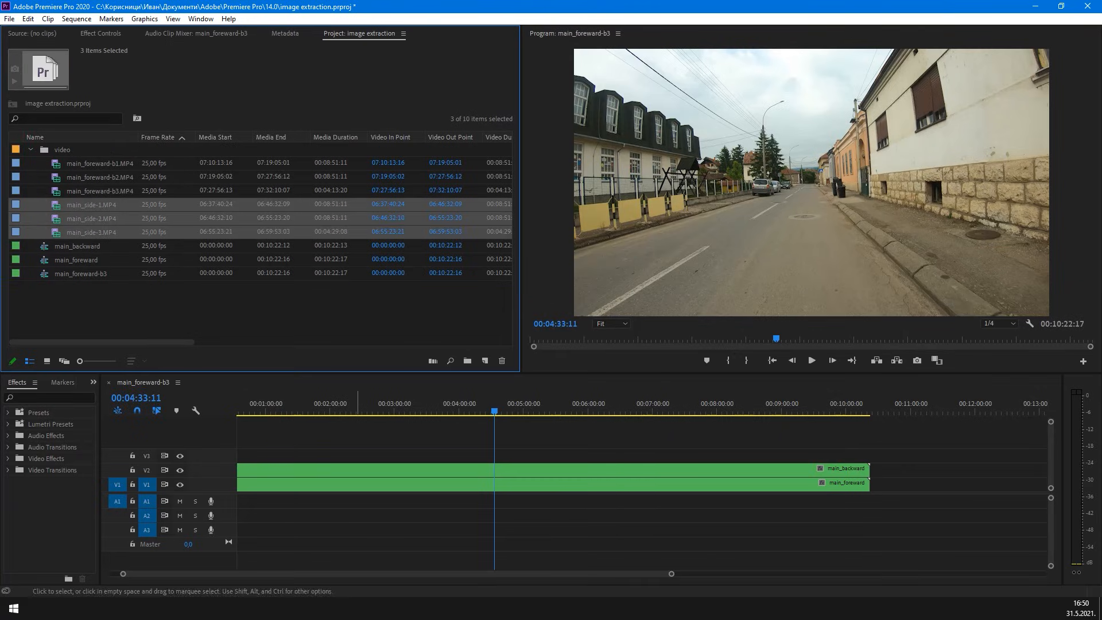
{"action": "left_click_drag", "start_coordinate": [90, 204], "coordinate": [229, 456]}
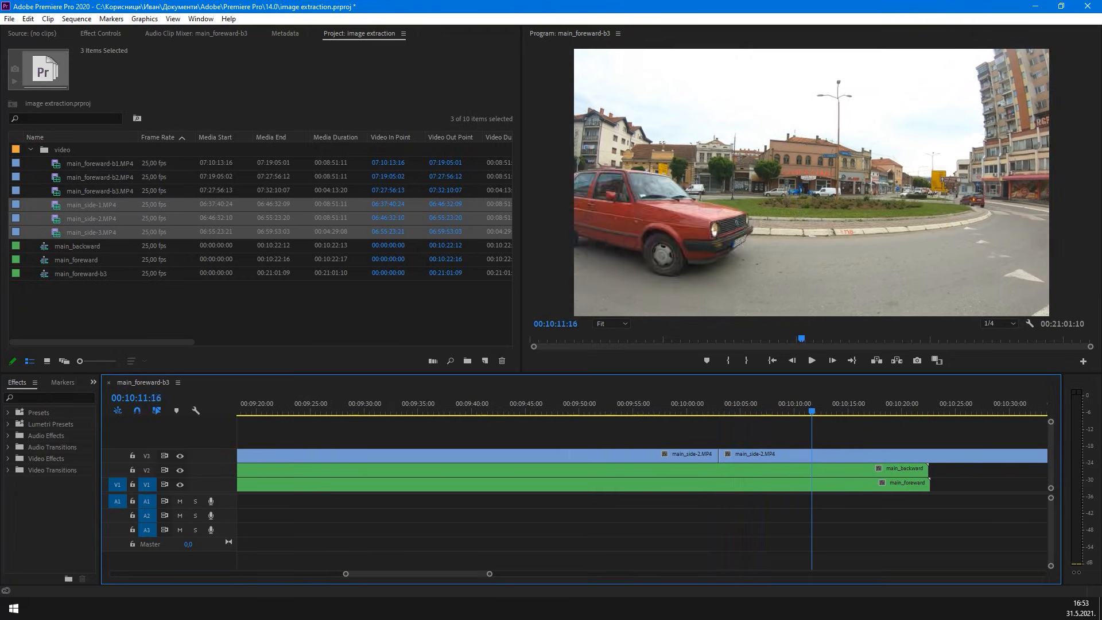
Review the footage frame by frame around 00:10:11 and shift the main_side-2 segment after the V3 cut forward in time, leaving a gap
{"action": "key", "text": "space"}
{"action": "key", "text": "shift+Left"}
{"action": "key", "text": "shift+Left"}
{"action": "key", "text": "shift+Left"}
{"action": "key", "text": "shift+Left"}
{"action": "key", "text": "Left"}
{"action": "key", "text": "Left"}
{"action": "key", "text": "Left"}
{"action": "key", "text": "Left"}
{"action": "left_click_drag", "start_coordinate": [720, 456], "coordinate": [834, 456]}
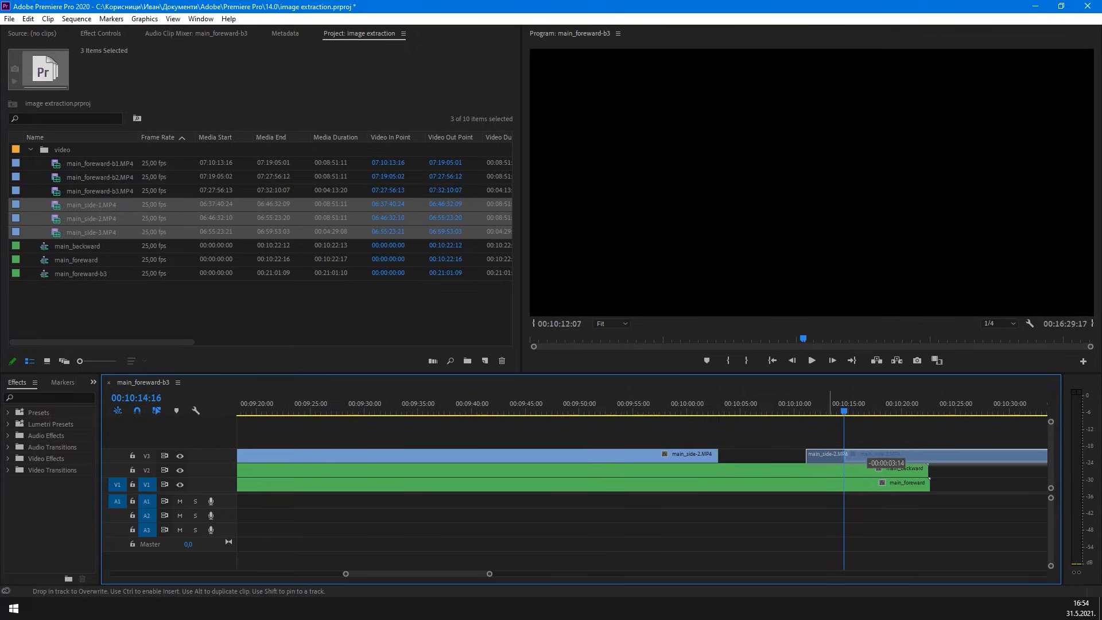
{"action": "left_click_drag", "start_coordinate": [695, 405], "coordinate": [736, 404]}
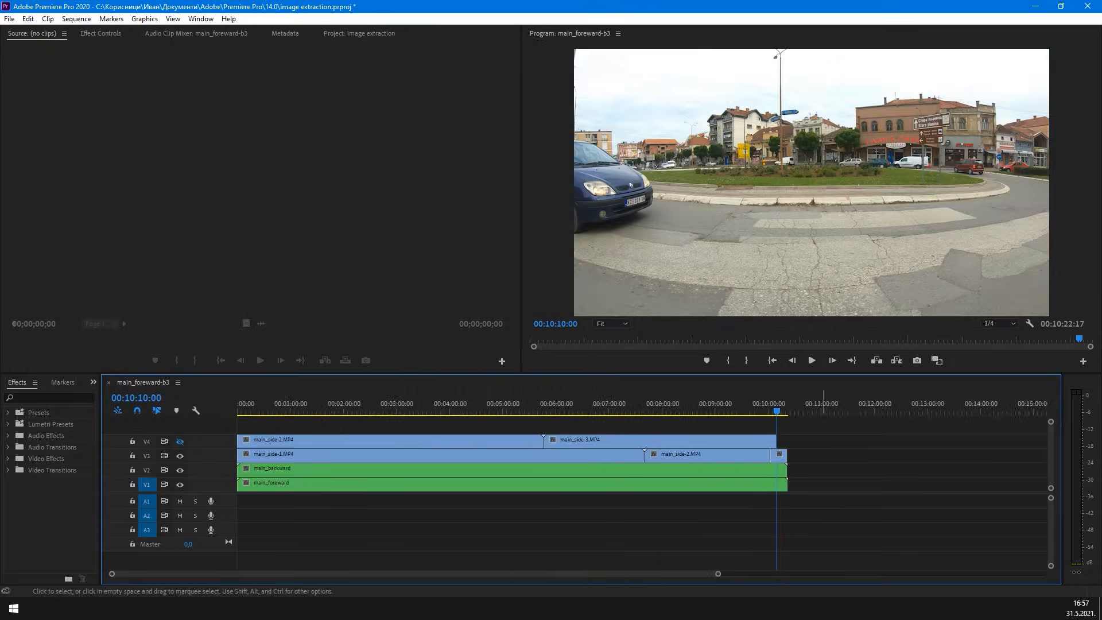
Select all clips on track V3 and nest them as main_right
{"action": "key", "text": "minus"}
{"action": "left_click_drag", "start_coordinate": [686, 457], "coordinate": [460, 454]}
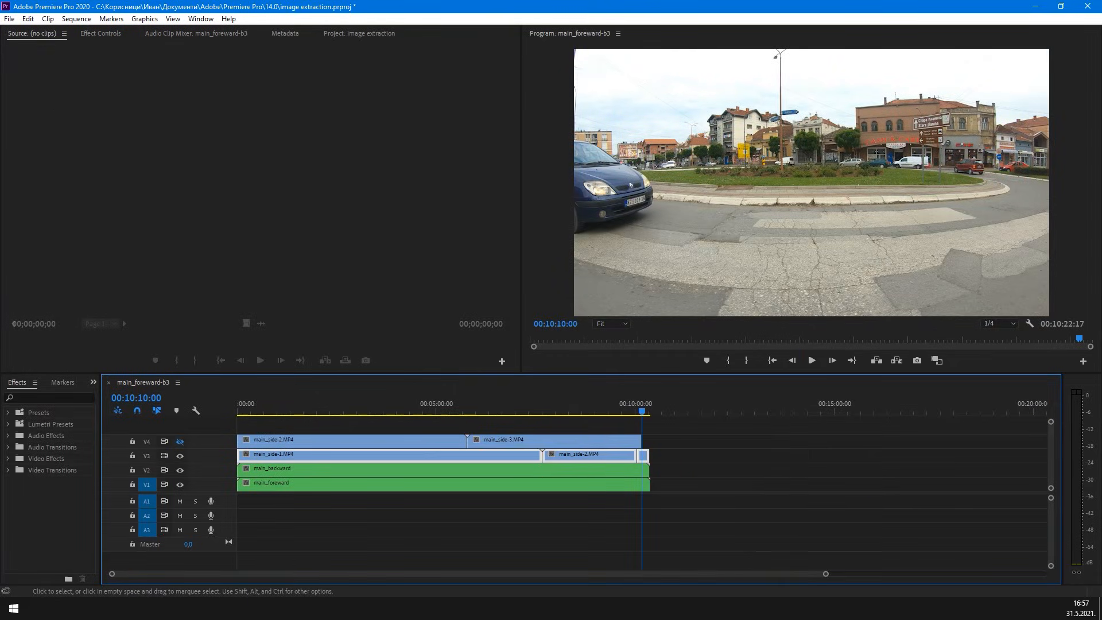
{"action": "right_click", "coordinate": [379, 456]}
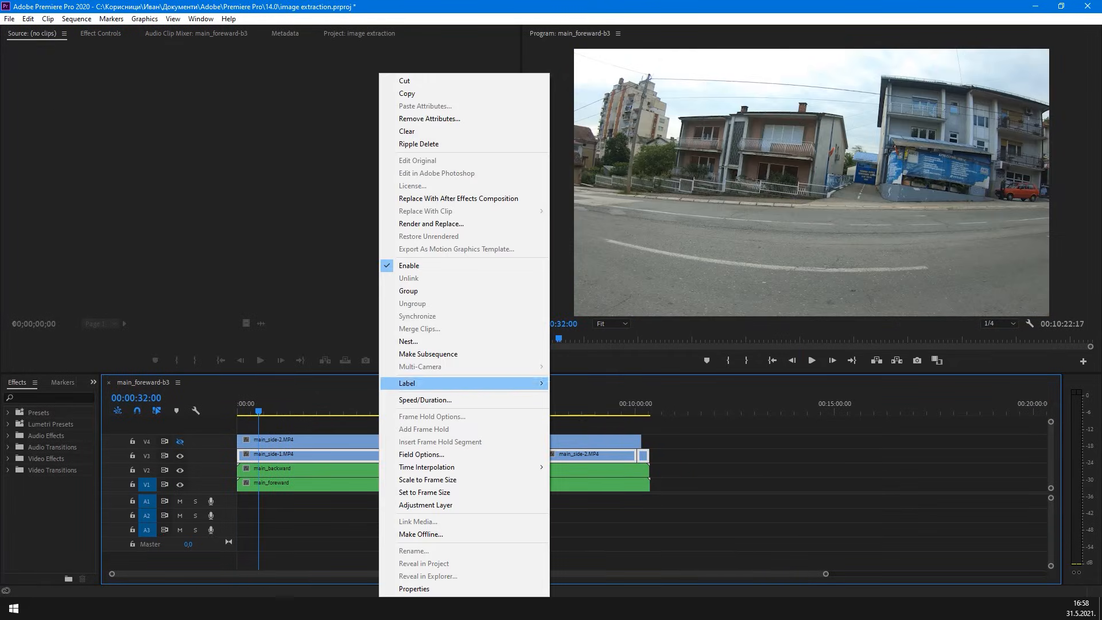
{"action": "left_click", "coordinate": [408, 341]}
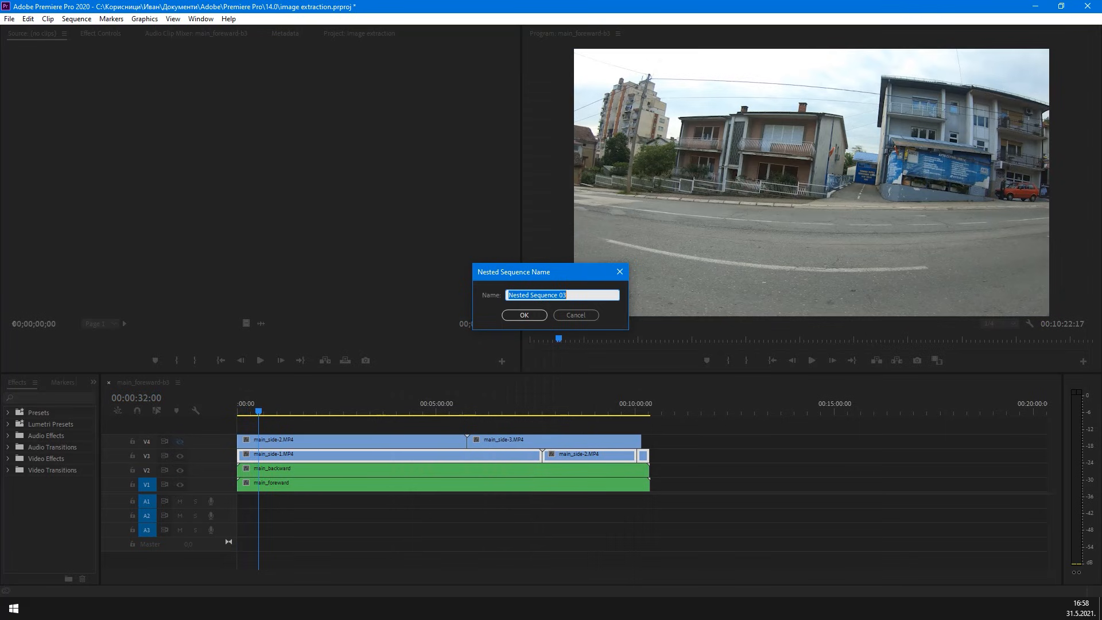
{"action": "type", "text": "main_right"}
{"action": "left_click", "coordinate": [524, 314]}
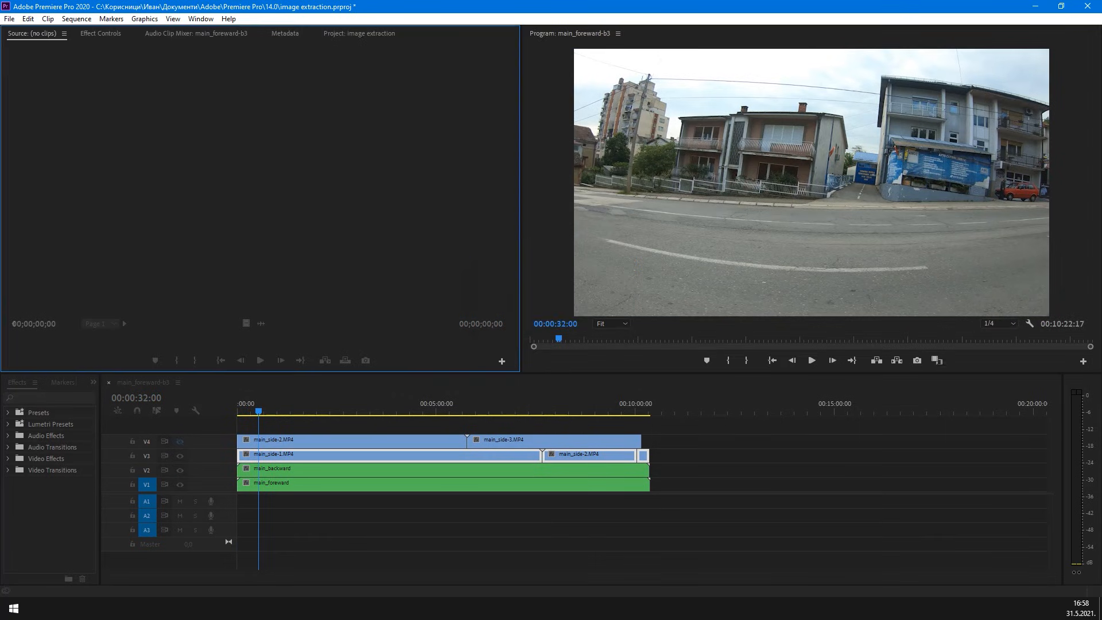
Nest the clips on track V4 as main_left and hide track V3
{"action": "right_click", "coordinate": [497, 454]}
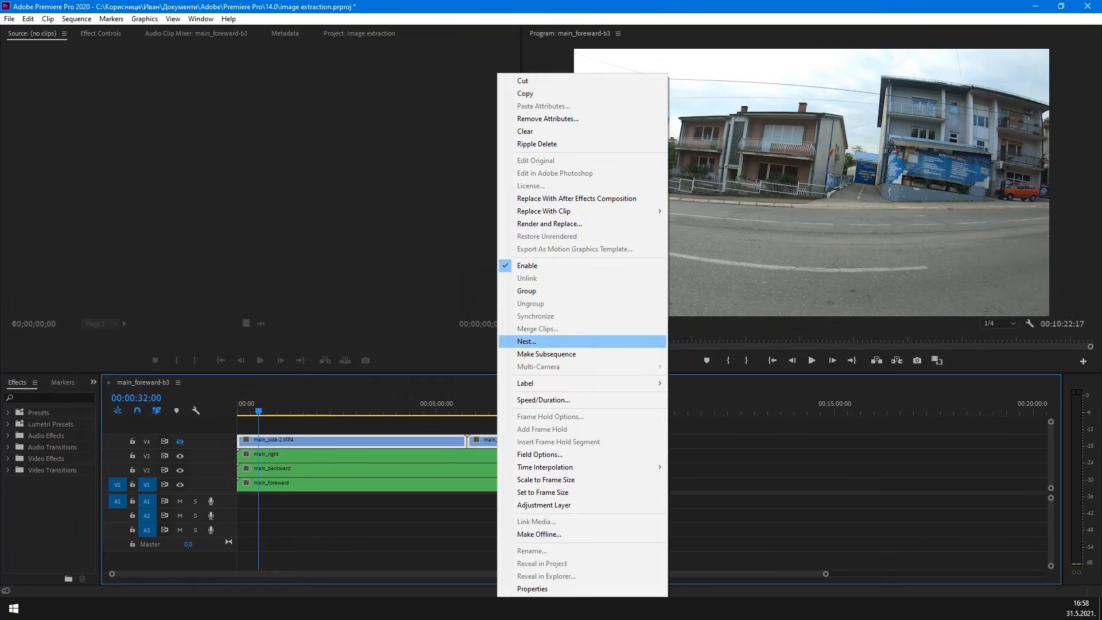
{"action": "left_click", "coordinate": [527, 341]}
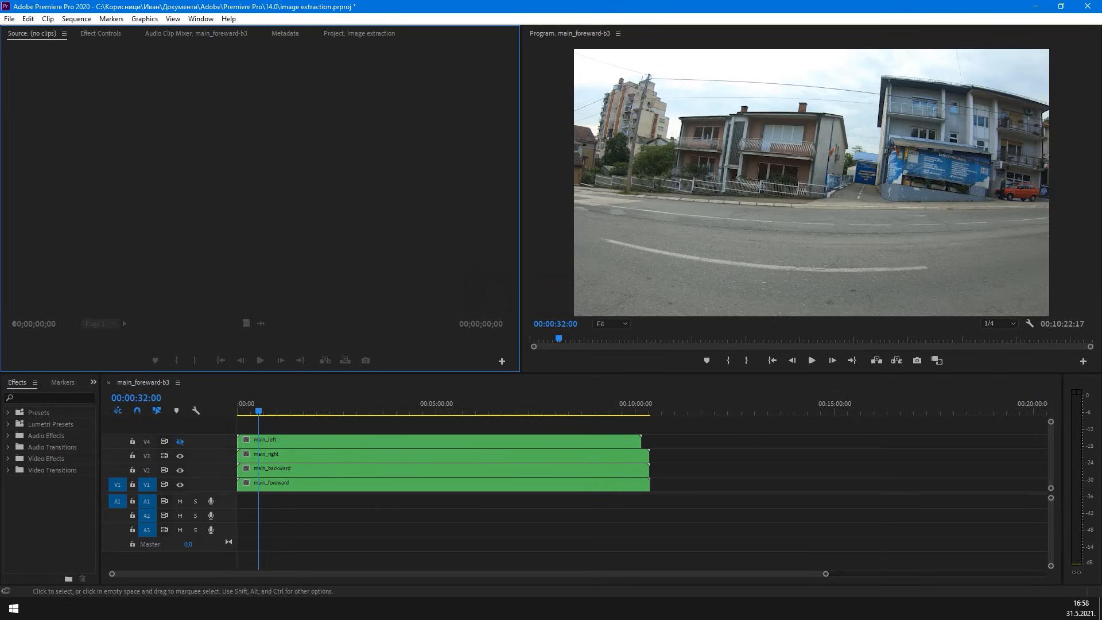
{"action": "left_click", "coordinate": [179, 455]}
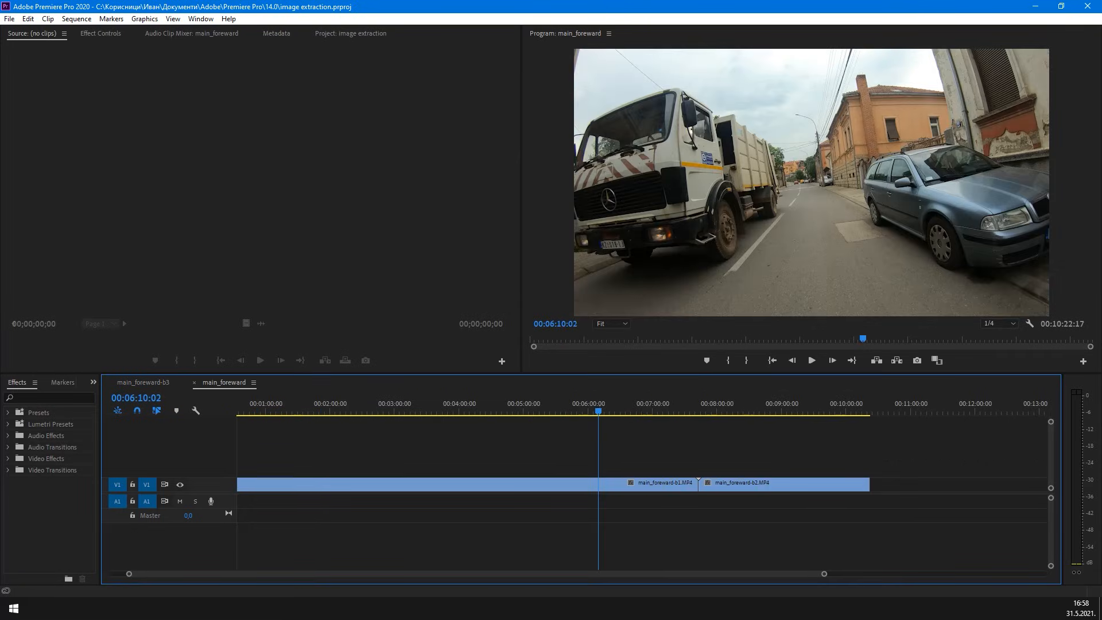
Position the main_foreward sequence at 00:06:03:04 and select main_foreward-1.MP4 through main_foreward-3.MP4 in the GoPro folder
{"action": "left_click_drag", "start_coordinate": [598, 411], "coordinate": [591, 411]}
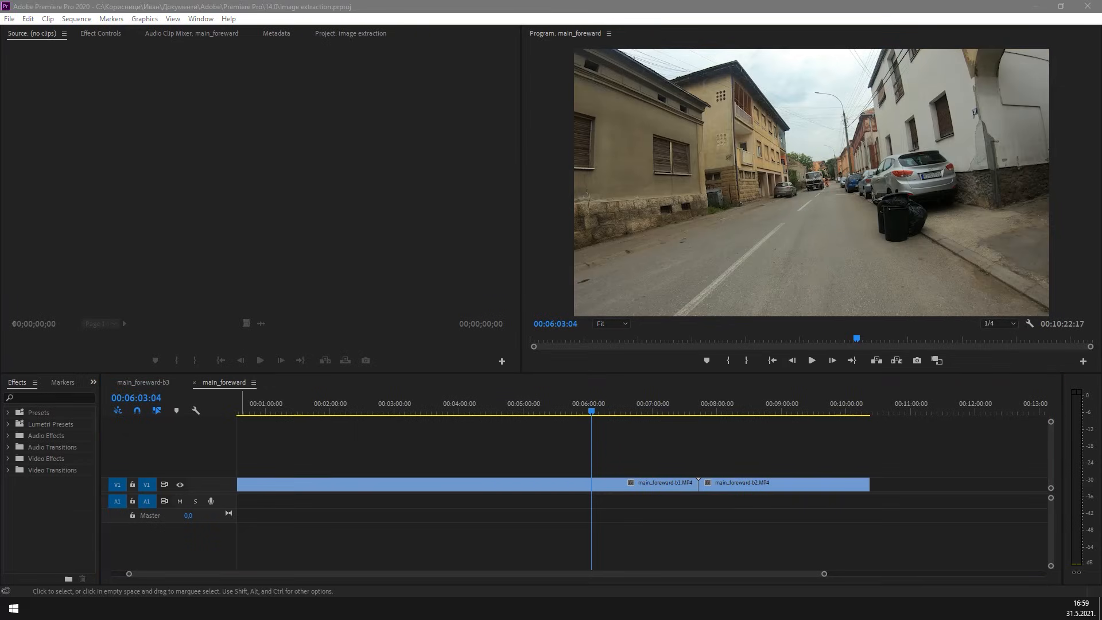
{"action": "key", "text": "alt+Tab"}
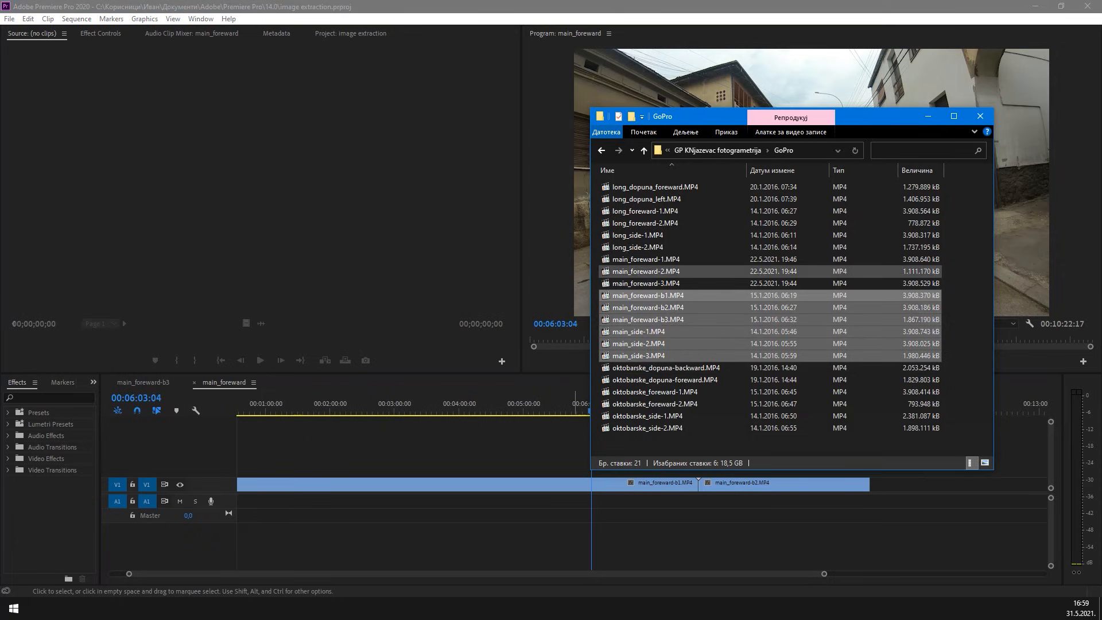
{"action": "left_click", "coordinate": [646, 259]}
{"action": "left_click", "coordinate": [646, 283], "text": "shift"}
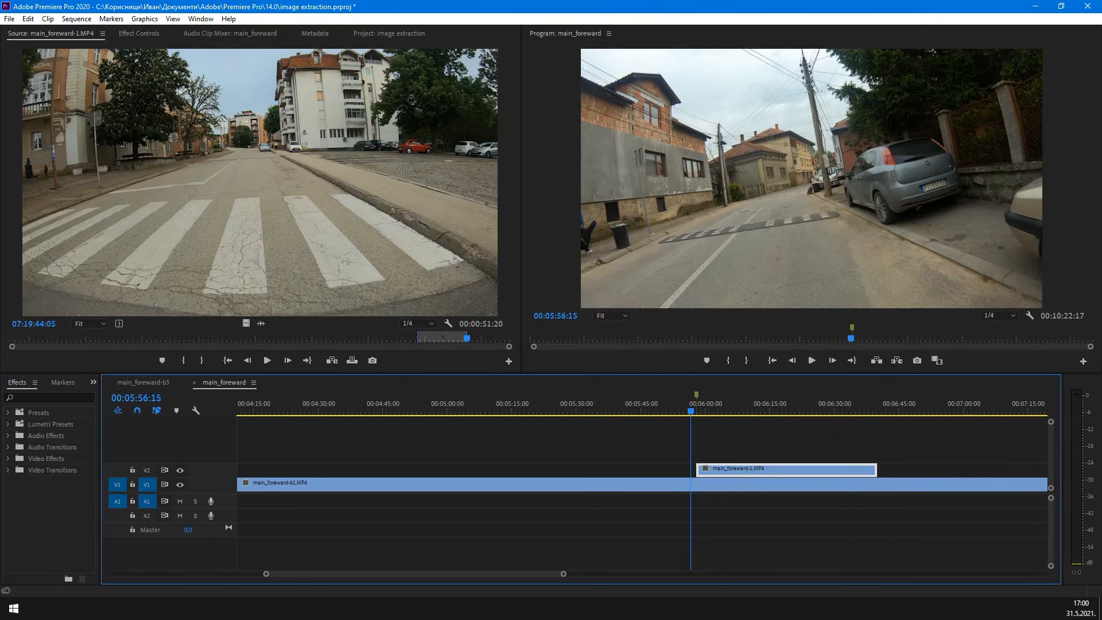
Play main_foreward from just before the inserted V2 clip, and review the combined sequence up to 00:01:36:21
{"action": "key", "text": "space"}
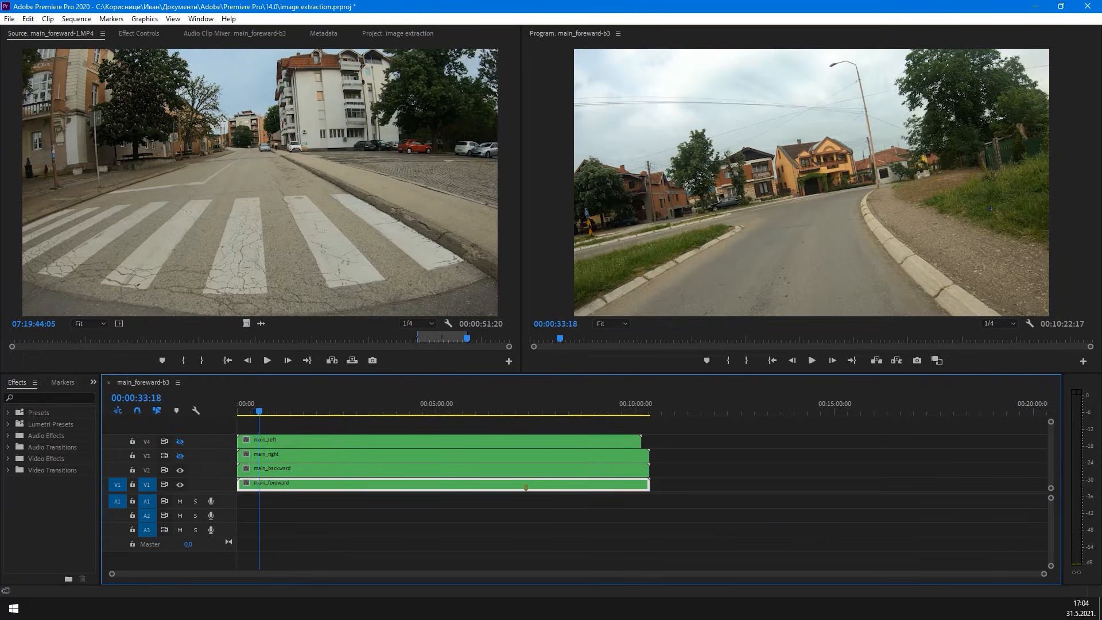
{"action": "left_click_drag", "start_coordinate": [276, 411], "coordinate": [301, 411]}
{"action": "left_click", "coordinate": [324, 425]}
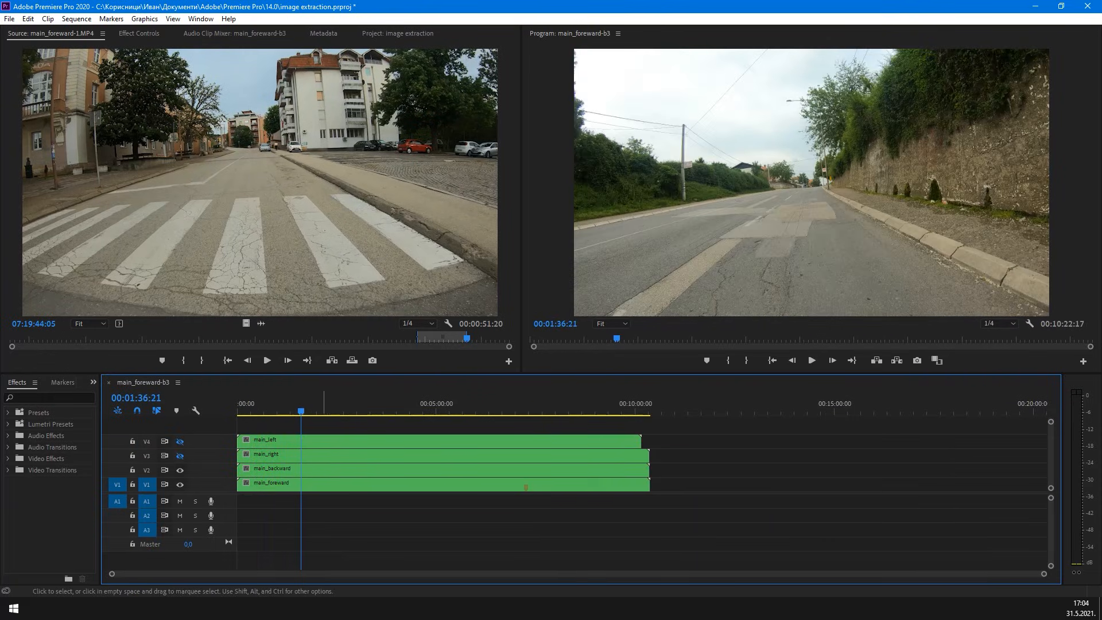
Save the project and switch the main_foreward-b3 timeline's time display to frames
{"action": "key", "text": "ctrl+s"}
{"action": "left_click_drag", "start_coordinate": [291, 411], "coordinate": [302, 411]}
{"action": "left_click", "coordinate": [136, 398], "text": "ctrl"}
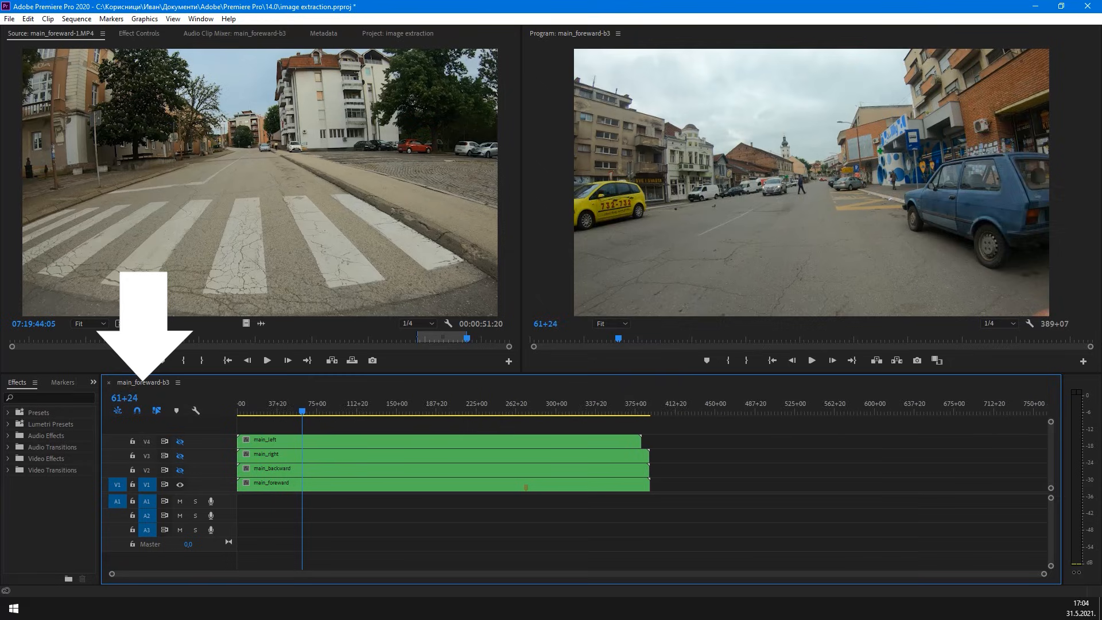
{"action": "left_click", "coordinate": [136, 397], "text": "ctrl"}
{"action": "left_click", "coordinate": [136, 398], "text": "ctrl"}
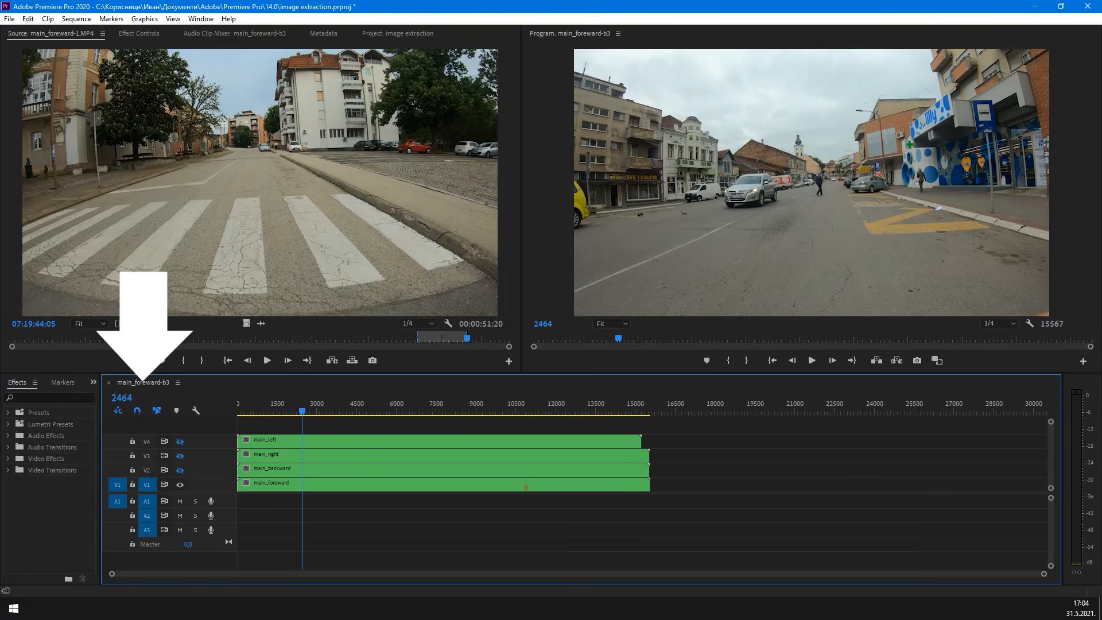
{"action": "left_click_drag", "start_coordinate": [634, 409], "coordinate": [640, 408]}
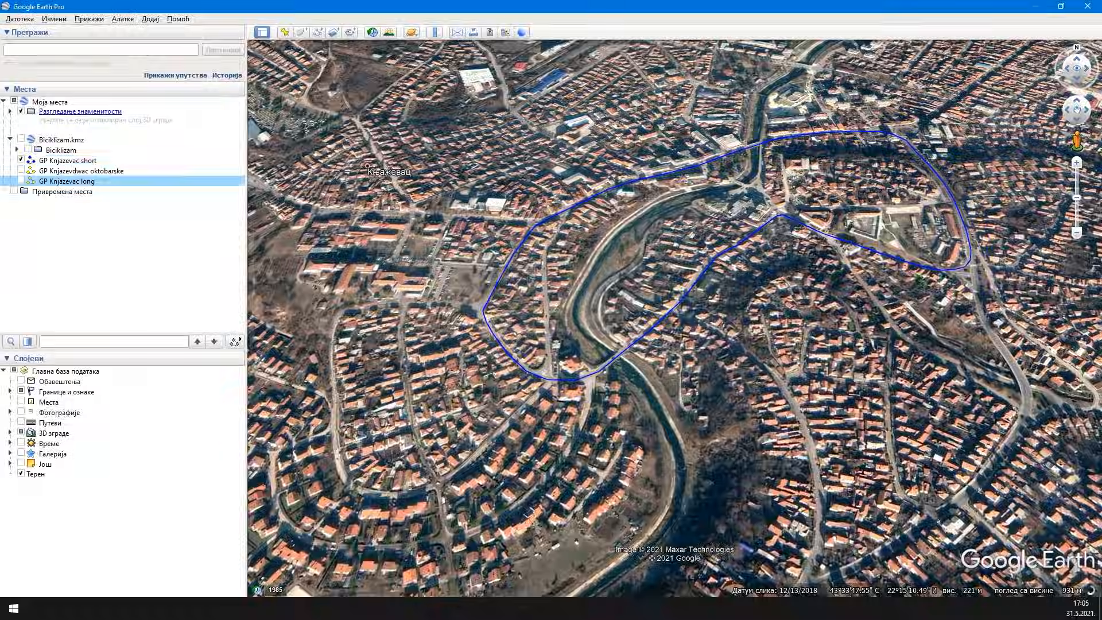
Switch to Google Earth Pro and examine the measurements of the GP Knjazevac short path in its properties
{"action": "left_click", "coordinate": [70, 160]}
{"action": "right_click", "coordinate": [70, 162]}
{"action": "left_click", "coordinate": [96, 293]}
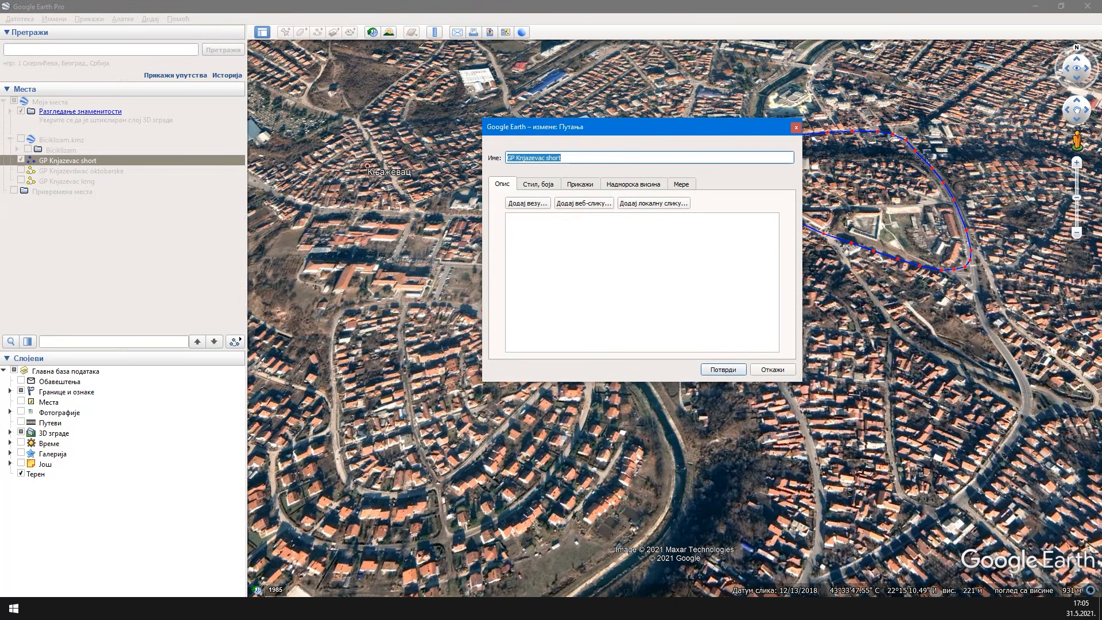
{"action": "left_click", "coordinate": [681, 184]}
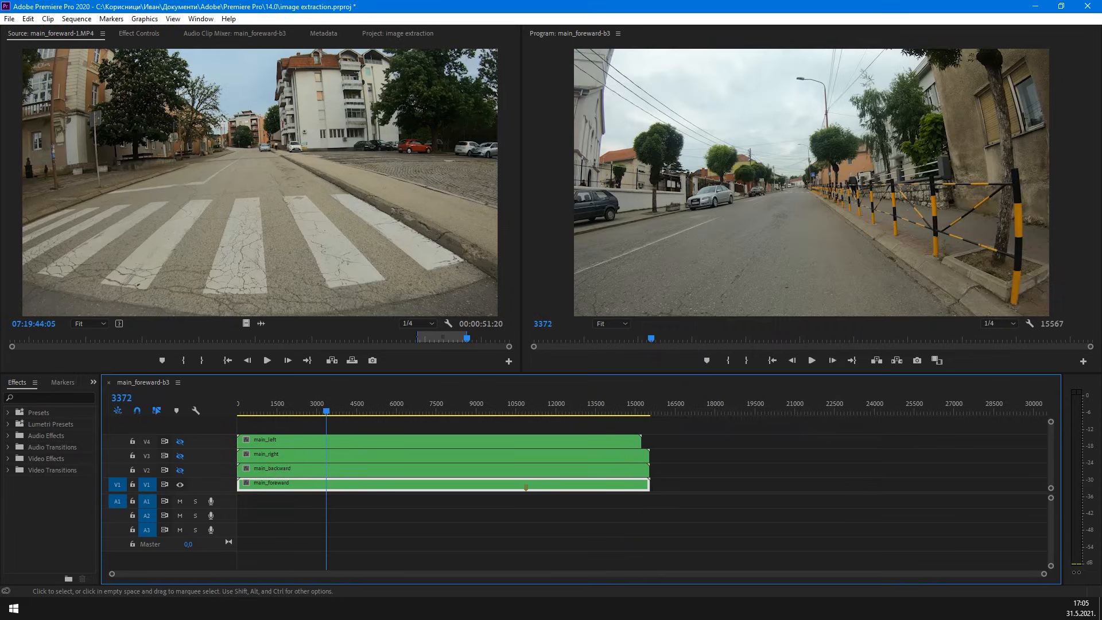
Set the duration of the main_foreward clip on track V1 to 1400 frames
{"action": "key", "text": "ctrl+r"}
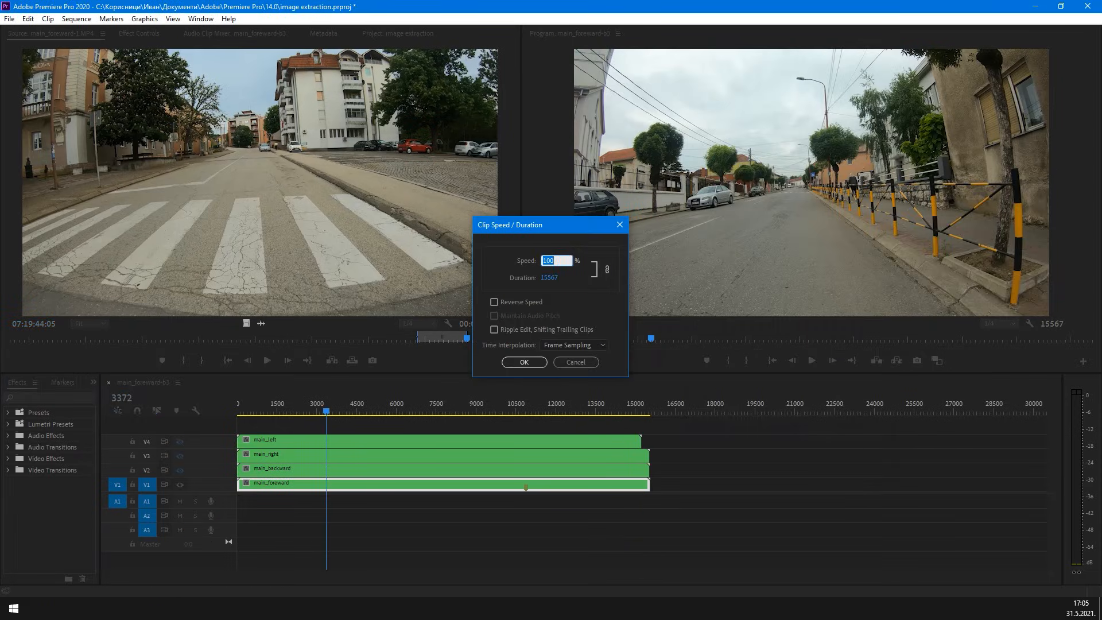
{"action": "key", "text": "Tab"}
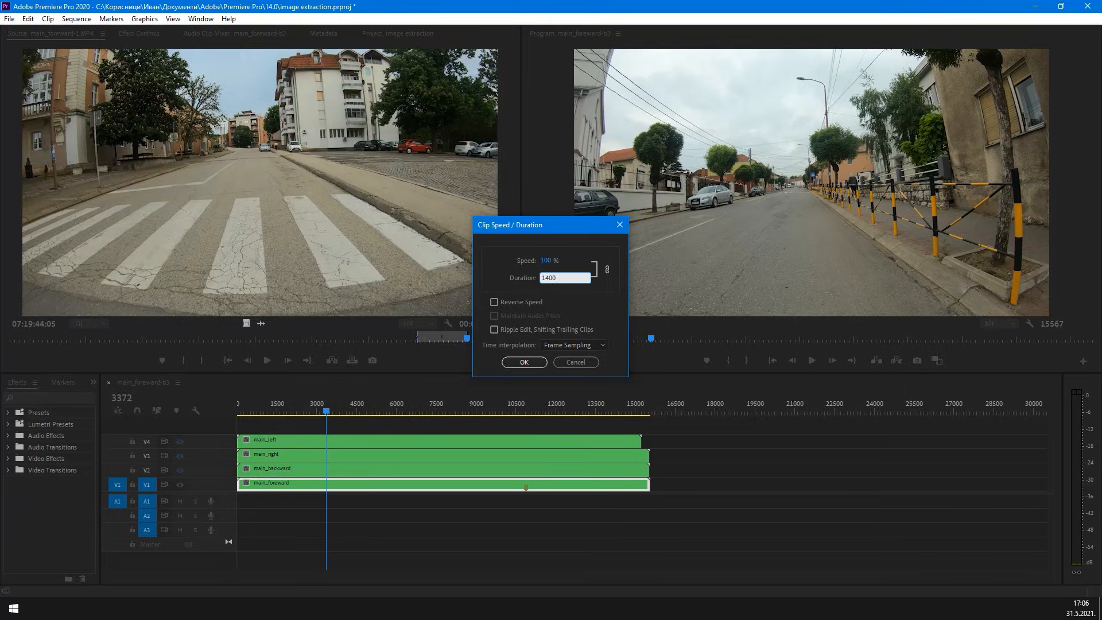
{"action": "key", "text": "Return"}
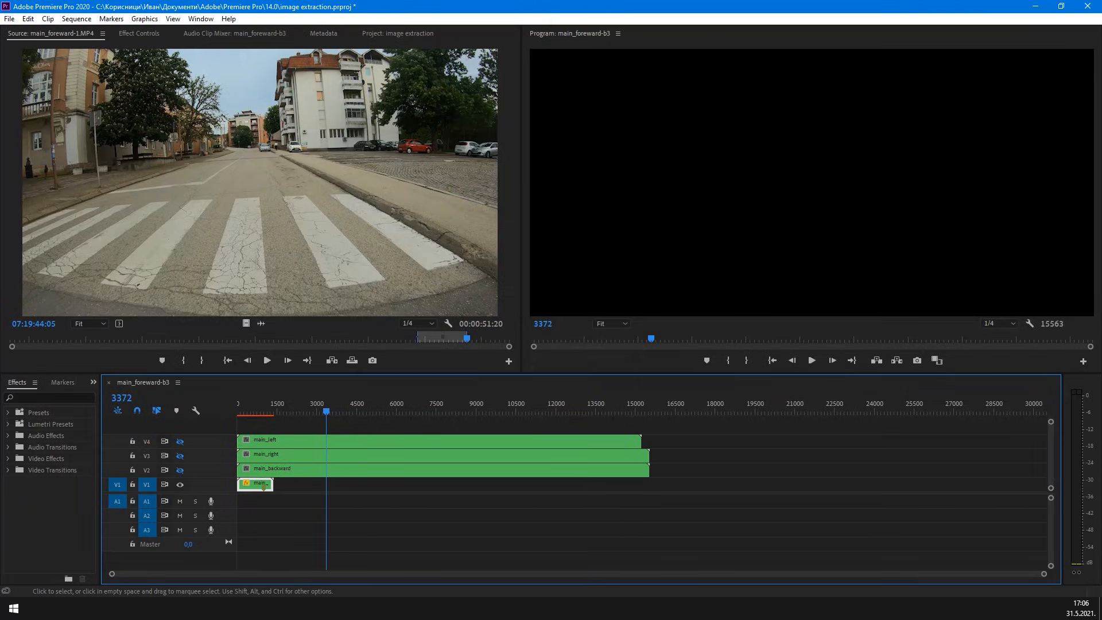
Set the duration of the main_backward, main_right and main_left clips to 1400 frames
{"action": "left_click_drag", "start_coordinate": [513, 427], "coordinate": [579, 475]}
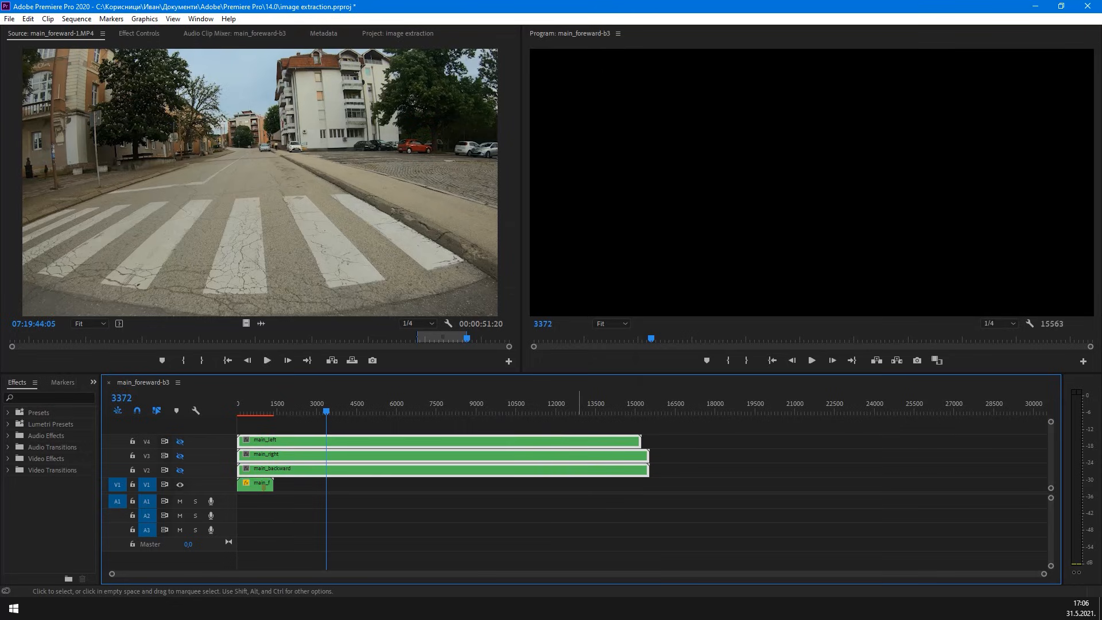
{"action": "key", "text": "ctrl+r"}
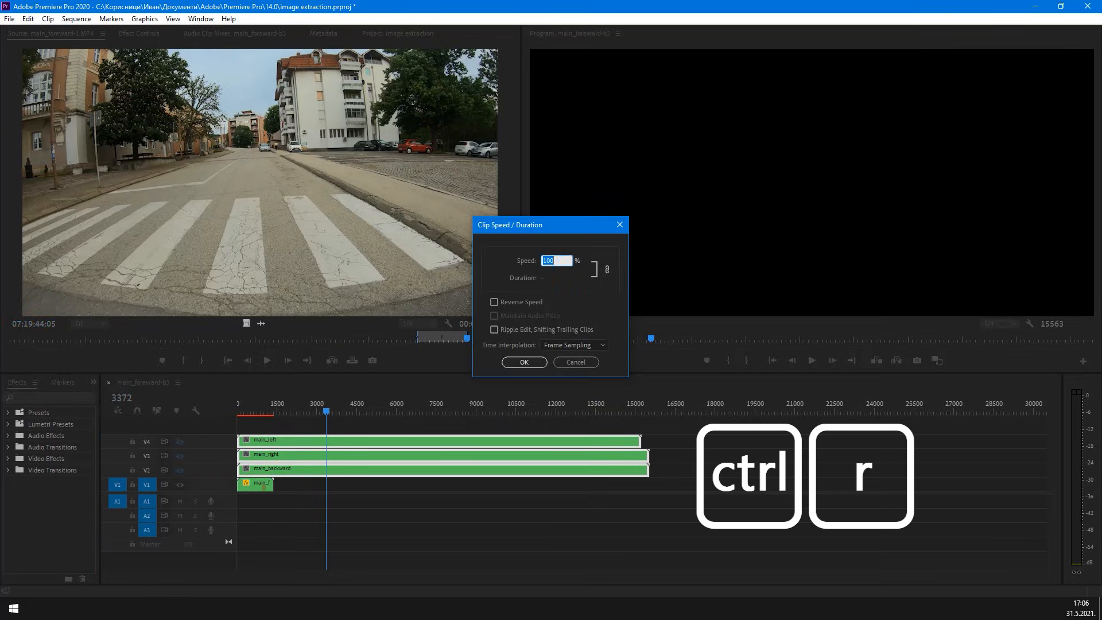
{"action": "key", "text": "Tab"}
{"action": "type", "text": "1400"}
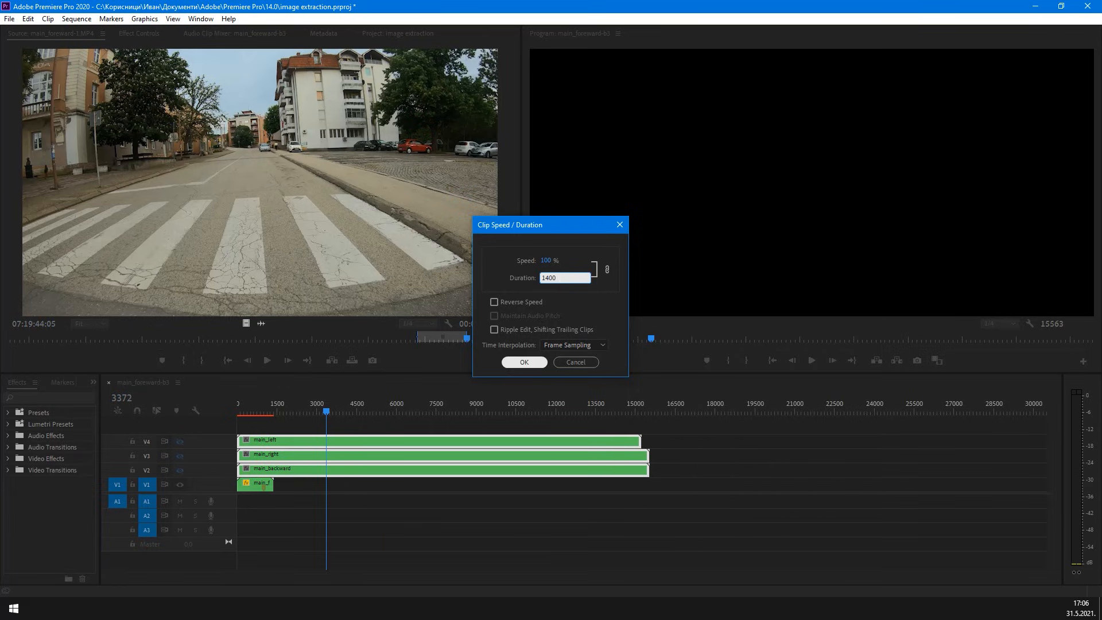
{"action": "left_click", "coordinate": [524, 362]}
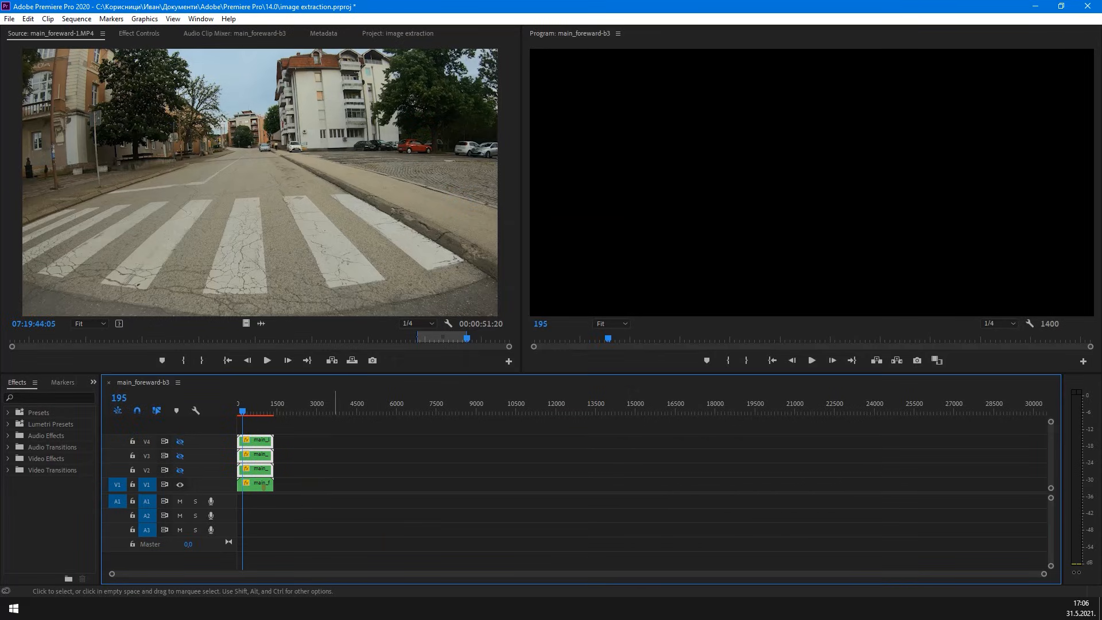
Step frame by frame through the opening of the sped-up sequence, examining the spacing between successive images
{"action": "key", "text": "Right"}
{"action": "key", "text": "Right"}
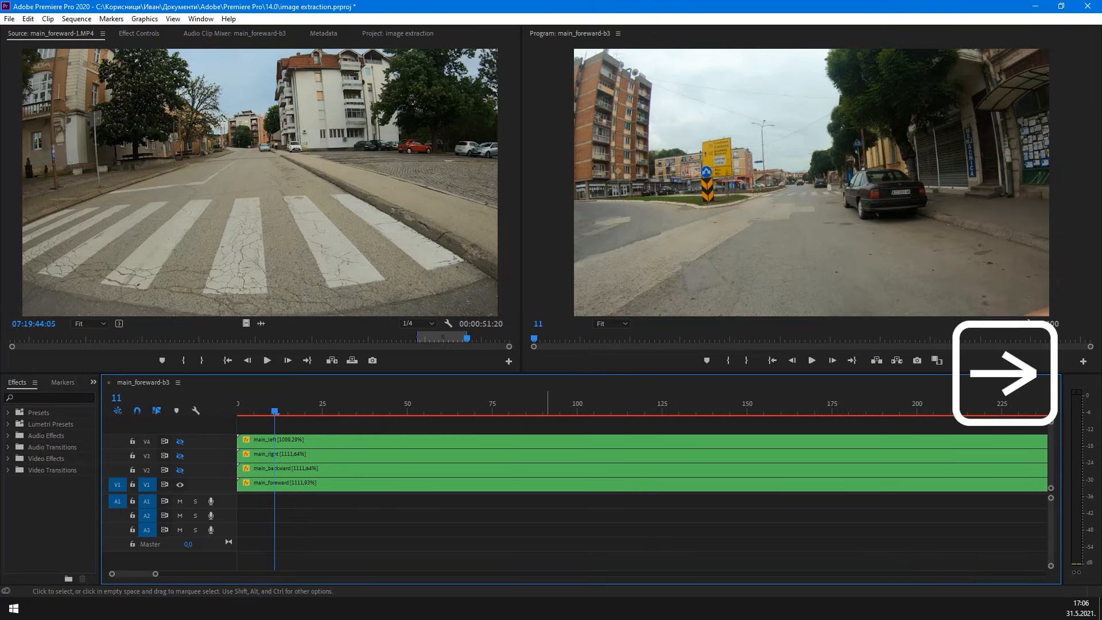
{"action": "key", "text": "Right"}
{"action": "key", "text": "Right"}
{"action": "key", "text": "Right"}
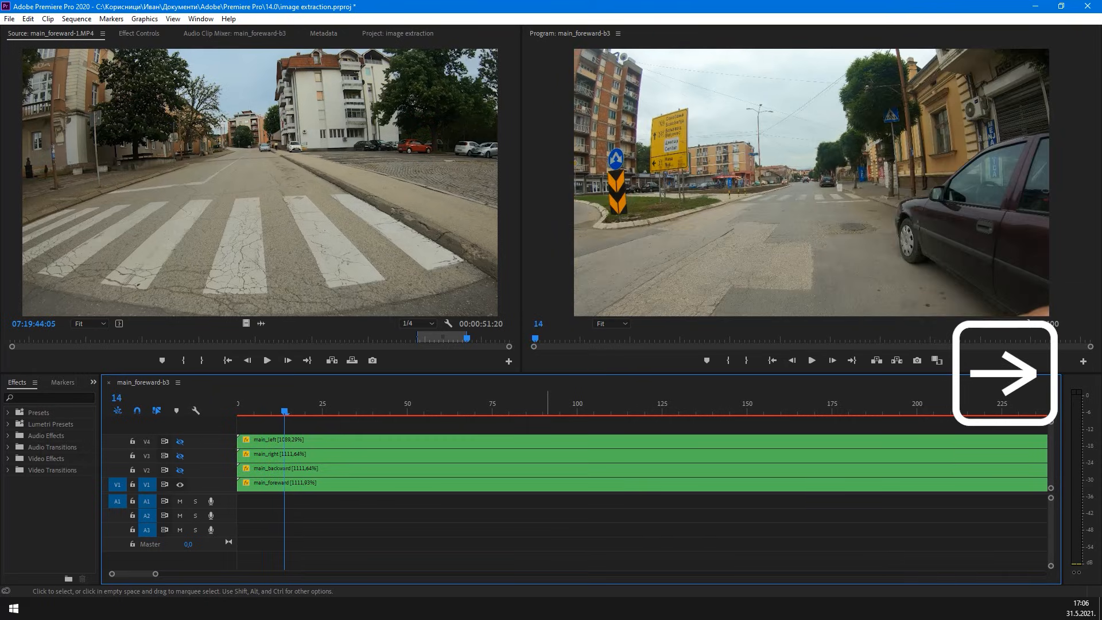
{"action": "key", "text": "Right"}
{"action": "key", "text": "Right"}
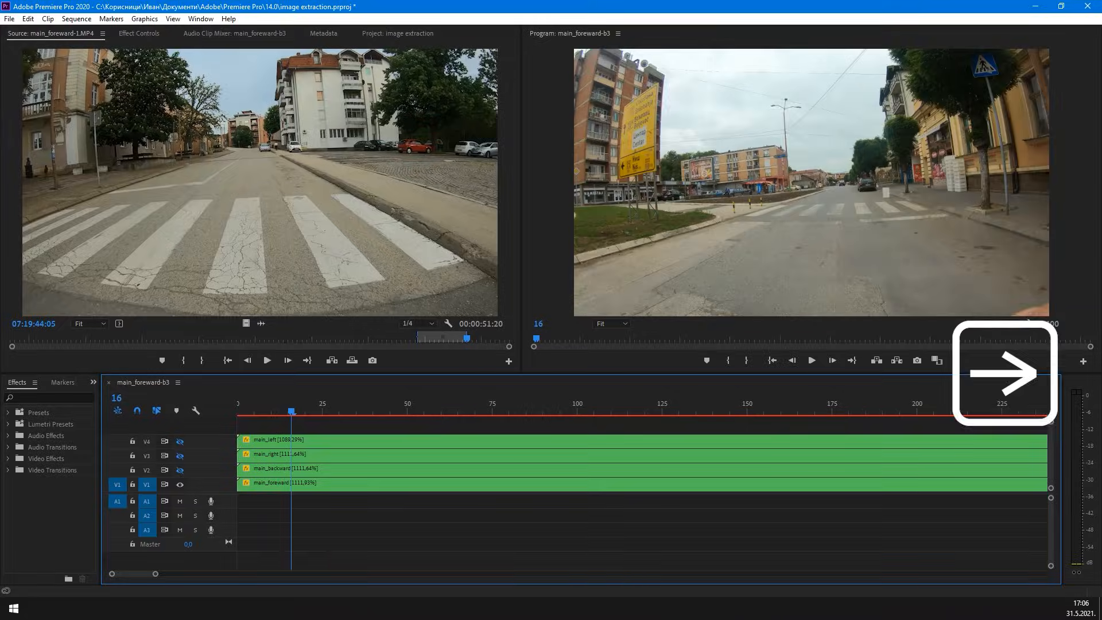
{"action": "key", "text": "Right"}
{"action": "key", "text": "Right"}
{"action": "key", "text": "Right"}
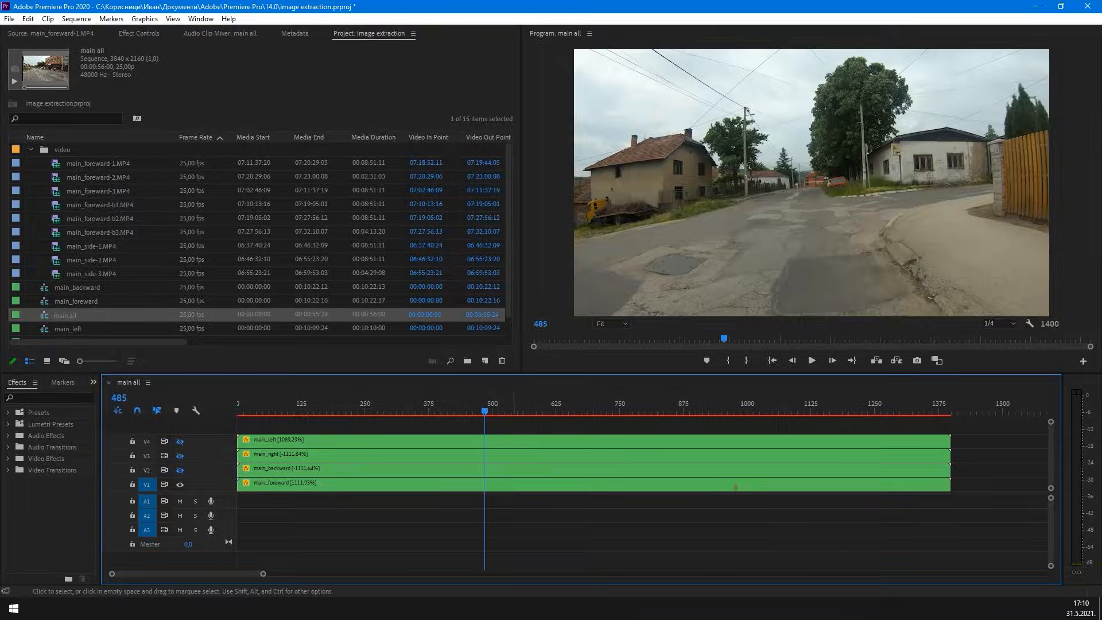
Set up the main all sequence for PNG sequence export with maximum render quality, and browse to the Images folder for the output
{"action": "key", "text": "ctrl+m"}
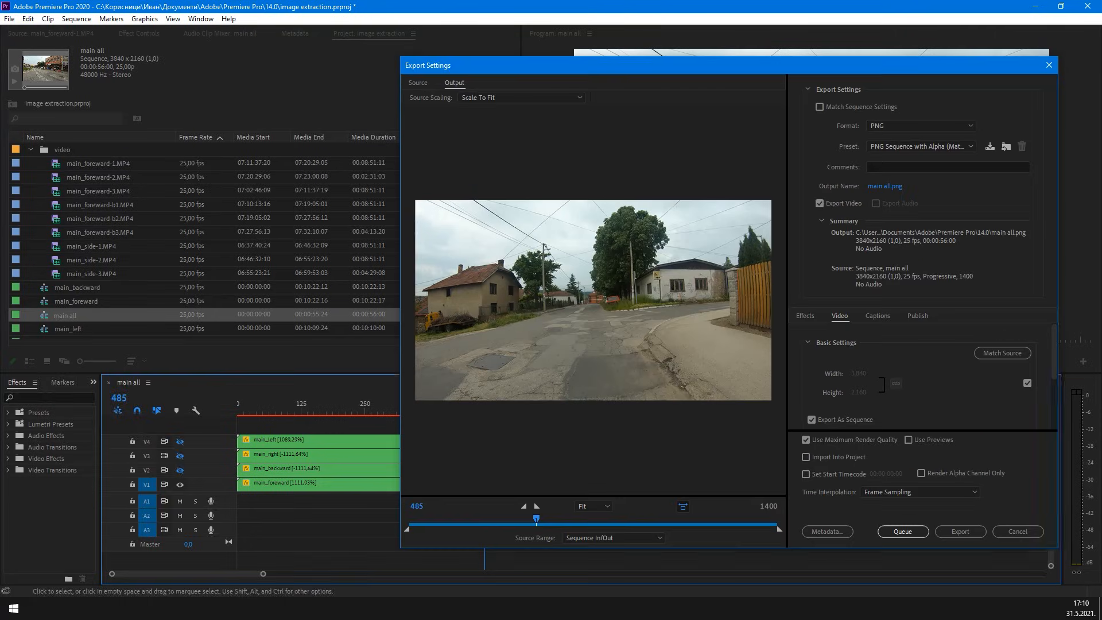
{"action": "left_click", "coordinate": [922, 173]}
{"action": "left_click", "coordinate": [806, 440]}
{"action": "left_click", "coordinate": [884, 186]}
{"action": "left_click", "coordinate": [438, 181]}
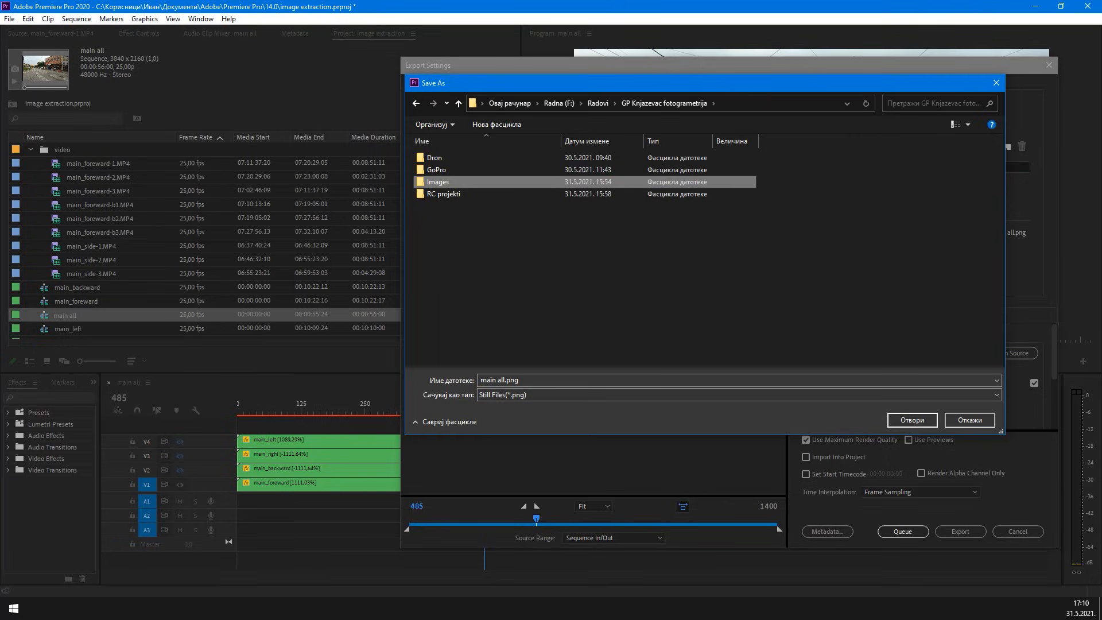
{"action": "double_click", "coordinate": [440, 182]}
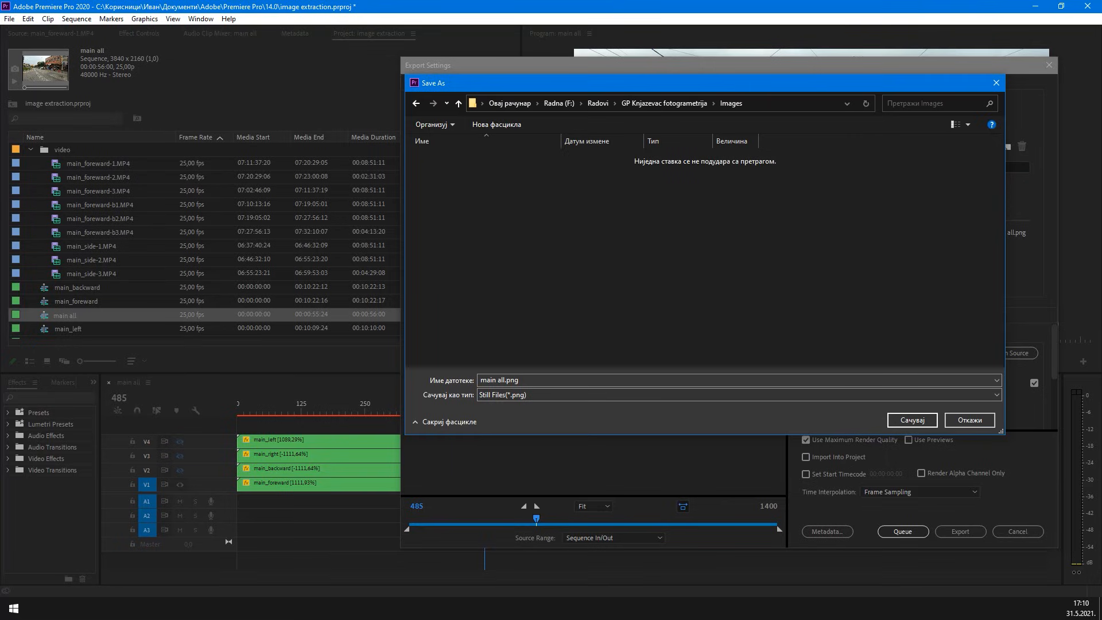
{"action": "left_click_drag", "start_coordinate": [705, 83], "coordinate": [765, 120]}
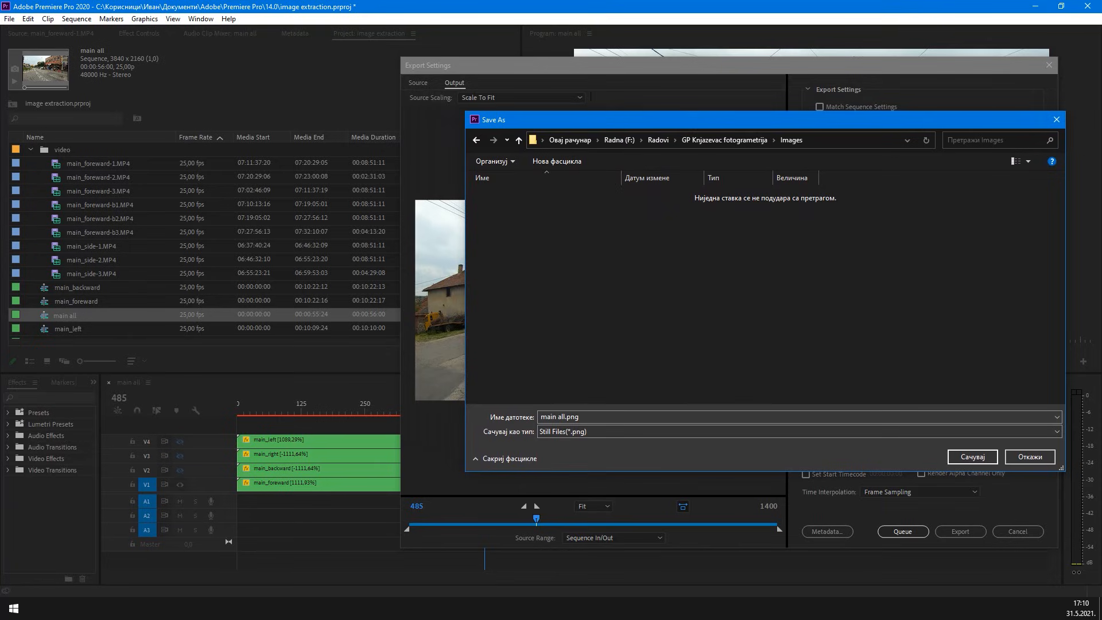
Create a folder named main_foreward inside Images and open it
{"action": "left_click", "coordinate": [557, 161]}
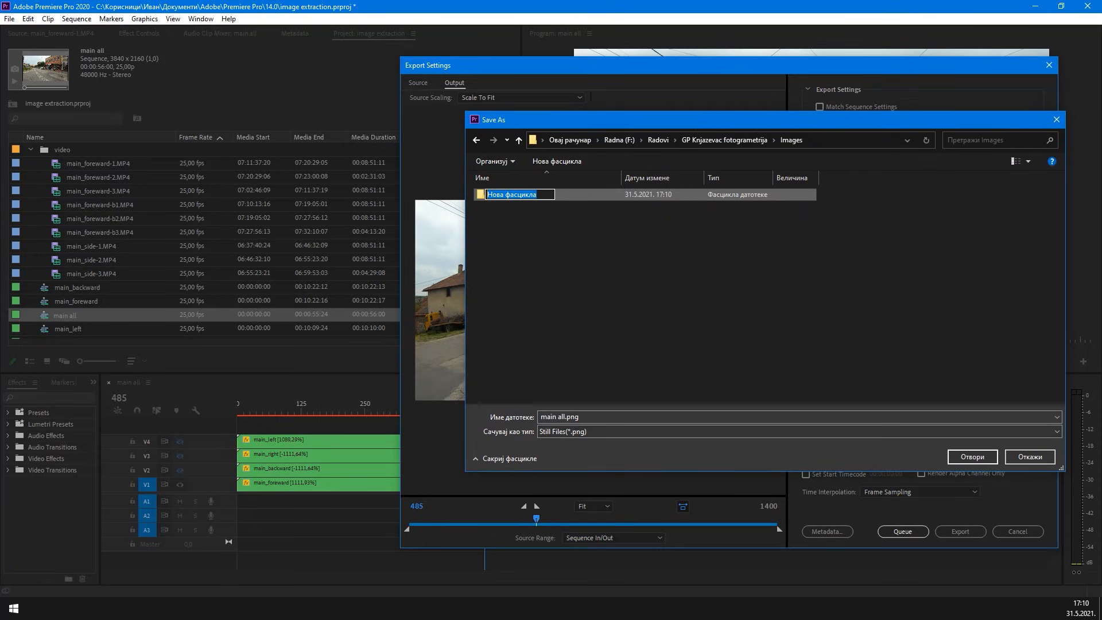
{"action": "type", "text": "main_fore"}
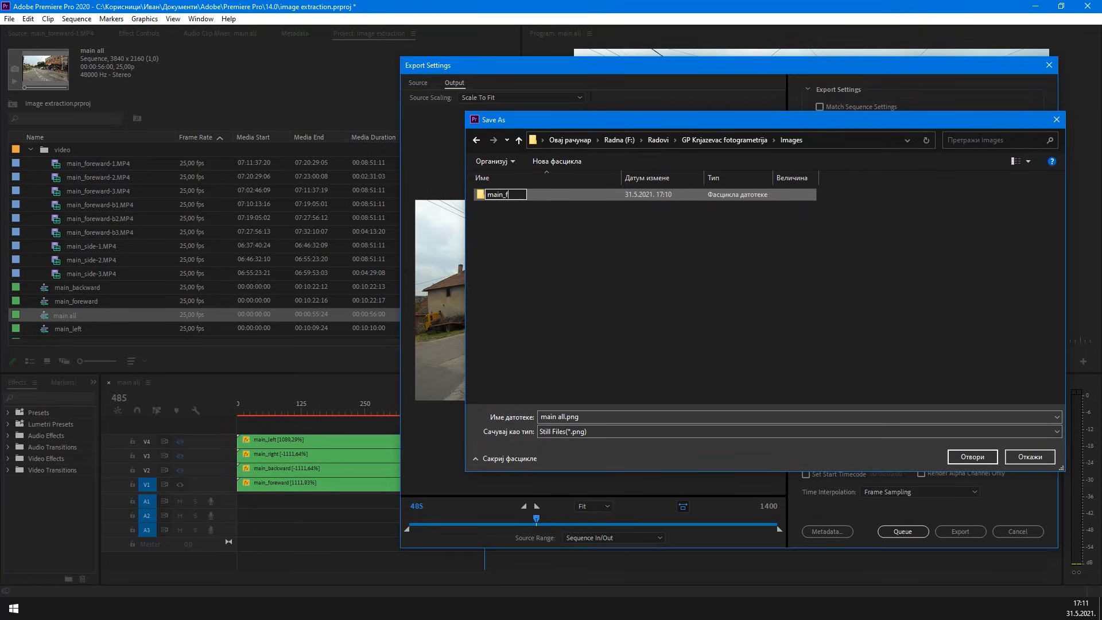
{"action": "type", "text": "ward"}
{"action": "key", "text": "Return"}
{"action": "key", "text": "Return"}
Create the subfolders _texture, _geometry and _mask inside main_foreward, following RealityCapture's supported layer names
{"action": "left_click", "coordinate": [556, 161]}
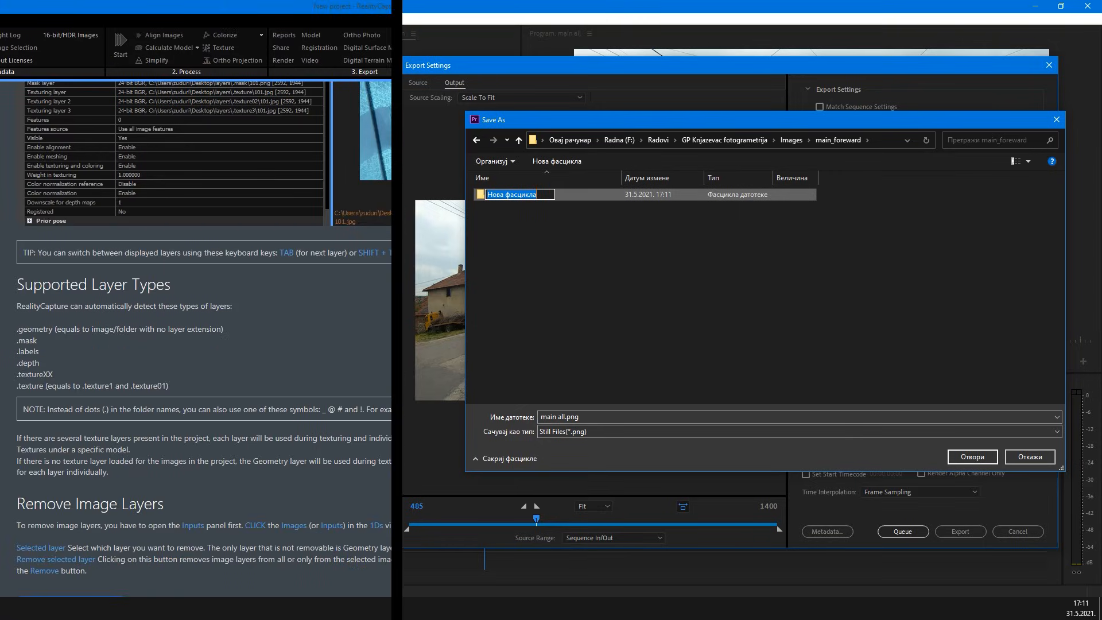
{"action": "type", "text": "_texture"}
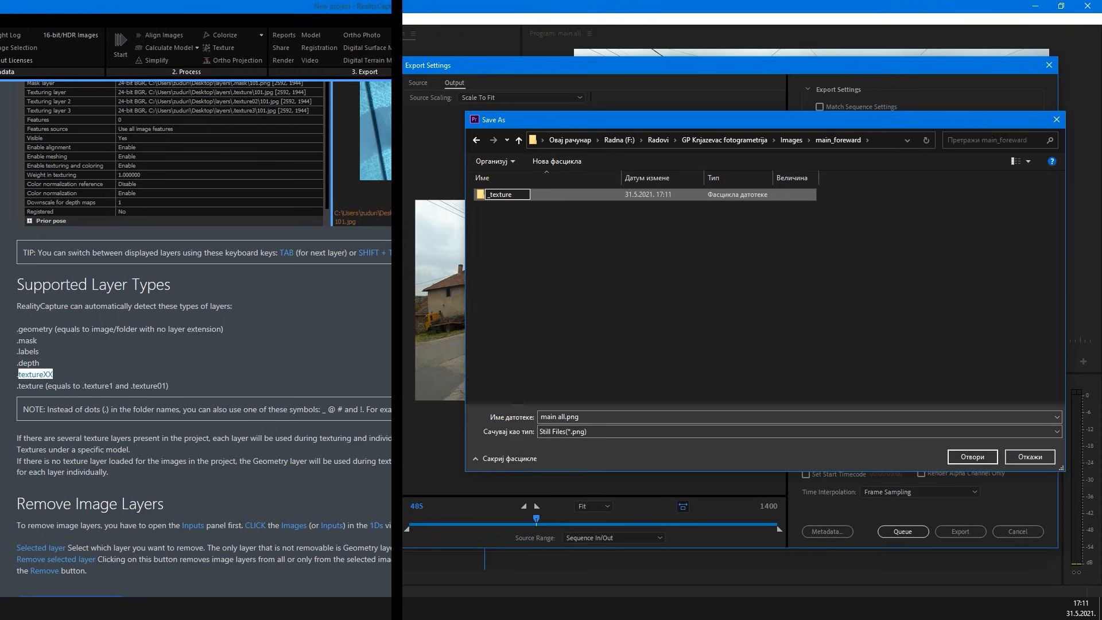
{"action": "key", "text": "Return"}
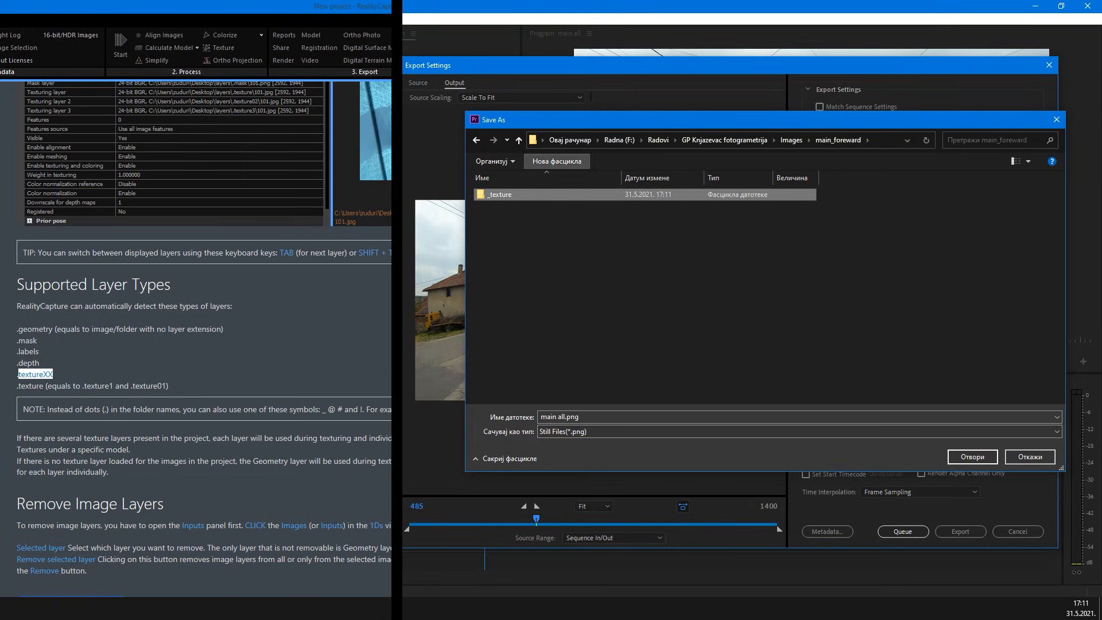
{"action": "left_click", "coordinate": [557, 161]}
{"action": "type", "text": "_geometry"}
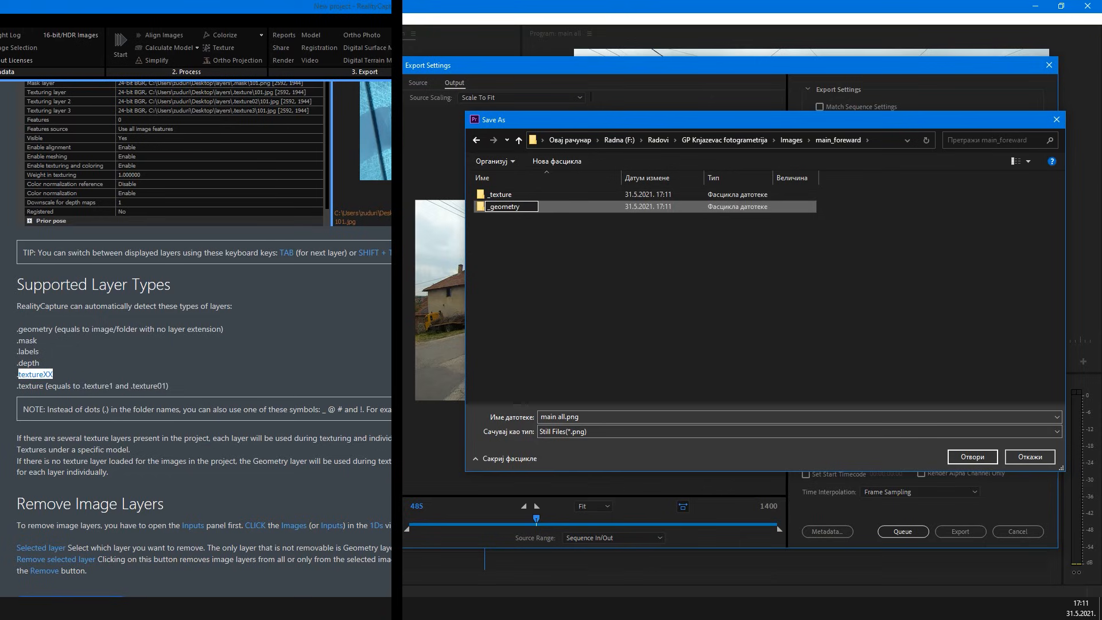
{"action": "left_click", "coordinate": [35, 329]}
{"action": "double_click", "coordinate": [36, 328]}
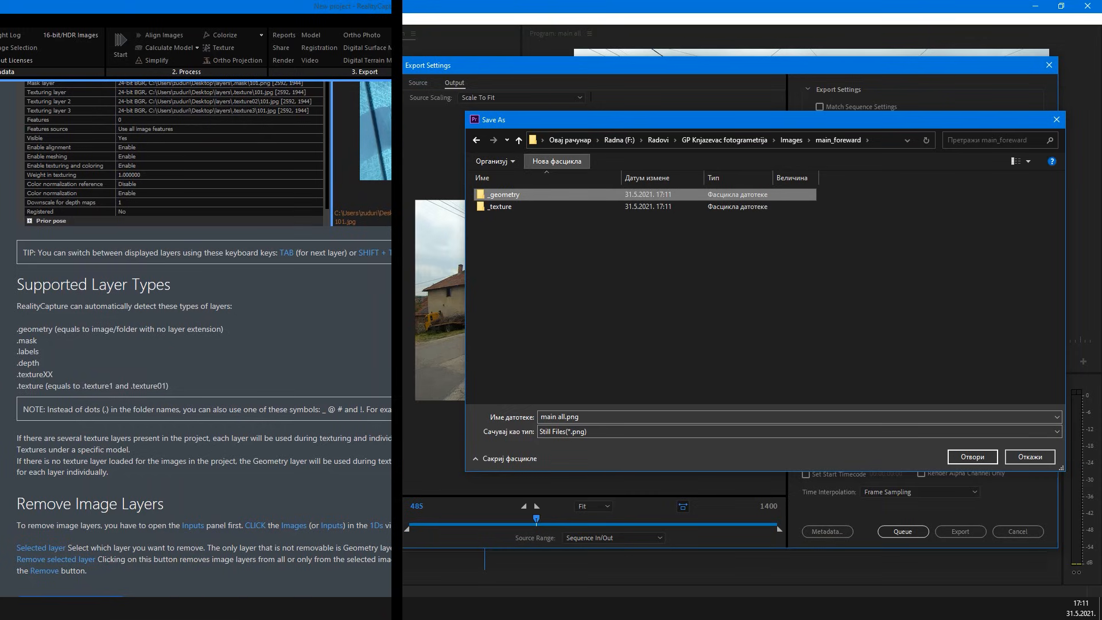
{"action": "left_click", "coordinate": [557, 161]}
{"action": "type", "text": "_"}
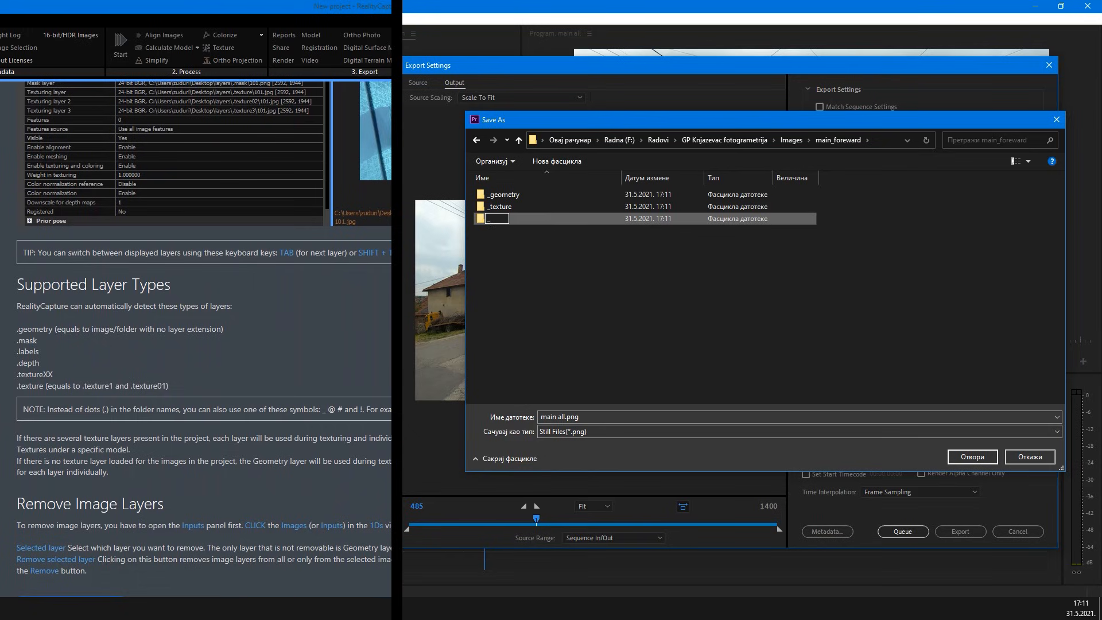
{"action": "type", "text": "mask"}
{"action": "key", "text": "Return"}
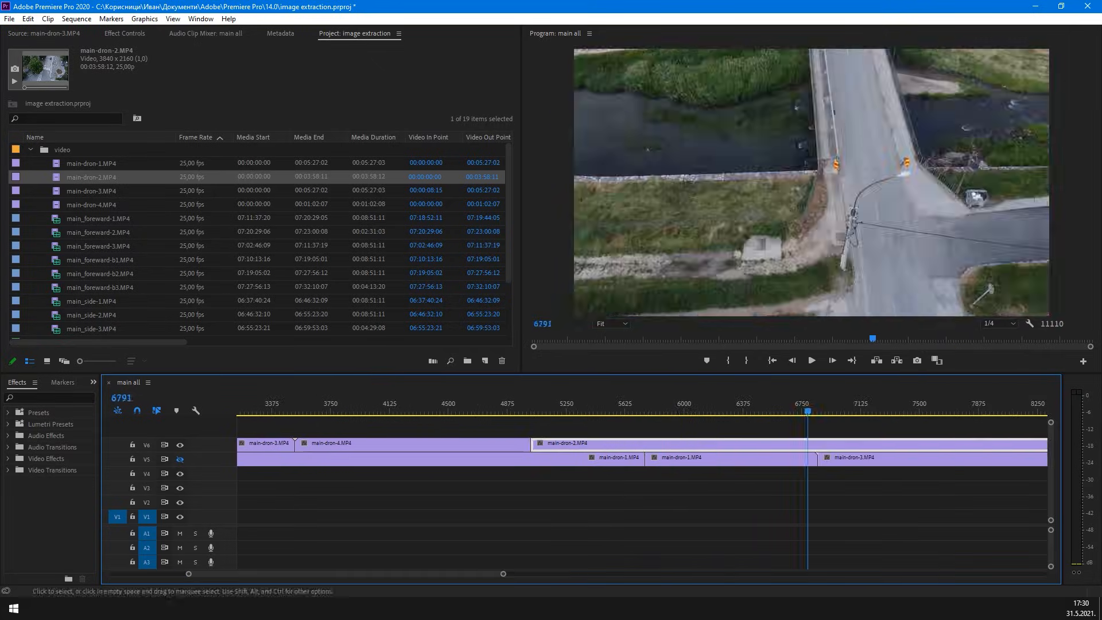
Nest the drone clips on track V6 as main_dron_backward
{"action": "type", "text": "main_dron_backward"}
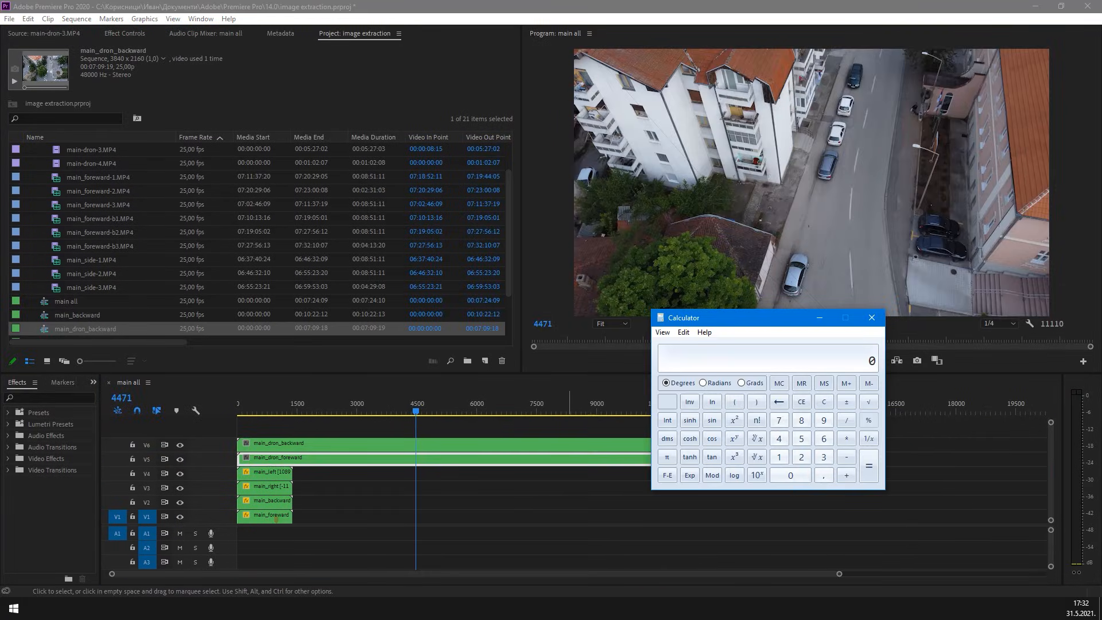
Calculate 2200/5 in Calculator, and set the duration of main_dron_backward and main_dron_foreward to 500 frames
{"action": "type", "text": "2200/5"}
{"action": "key", "text": "Return"}
{"action": "left_click", "coordinate": [579, 488]}
{"action": "left_click", "coordinate": [579, 458]}
{"action": "left_click", "coordinate": [622, 444], "text": "shift"}
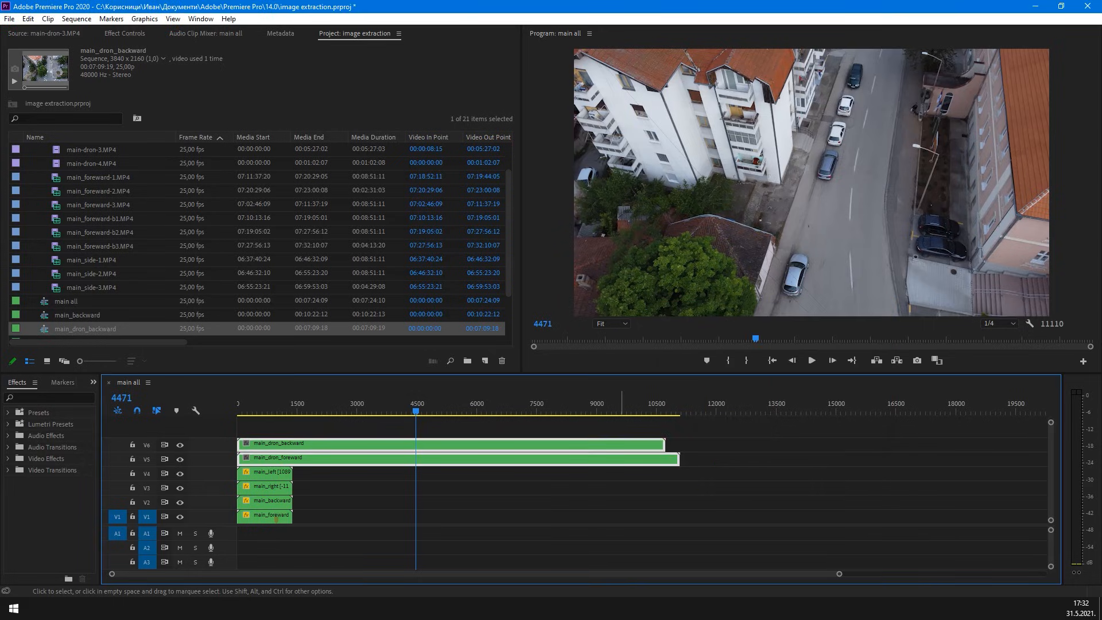
{"action": "key", "text": "ctrl+r"}
{"action": "type", "text": "500"}
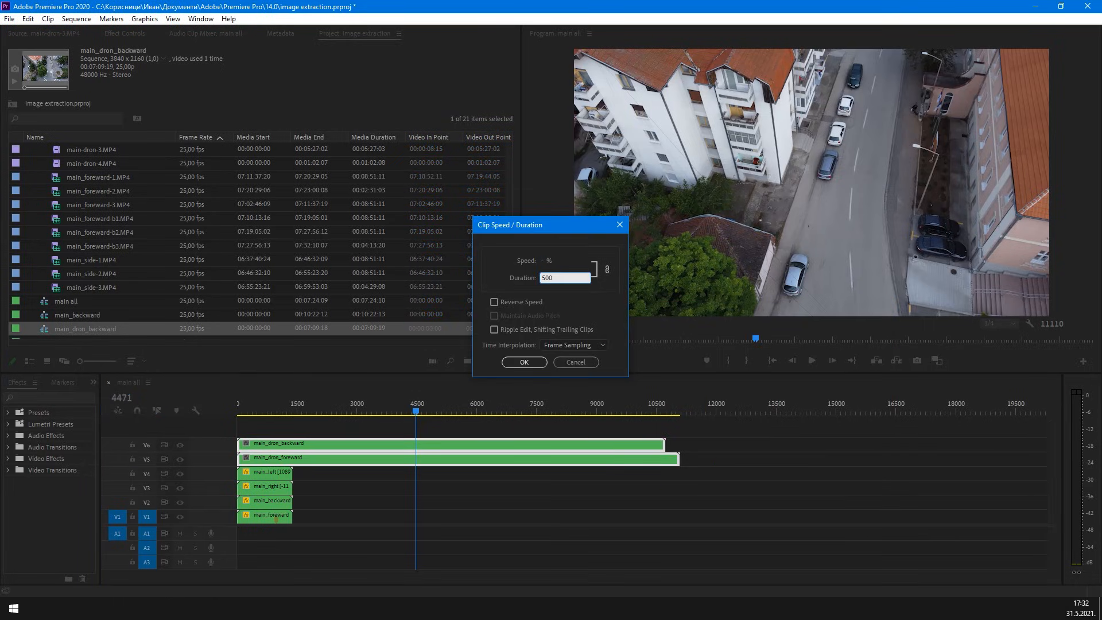
{"action": "key", "text": "Return"}
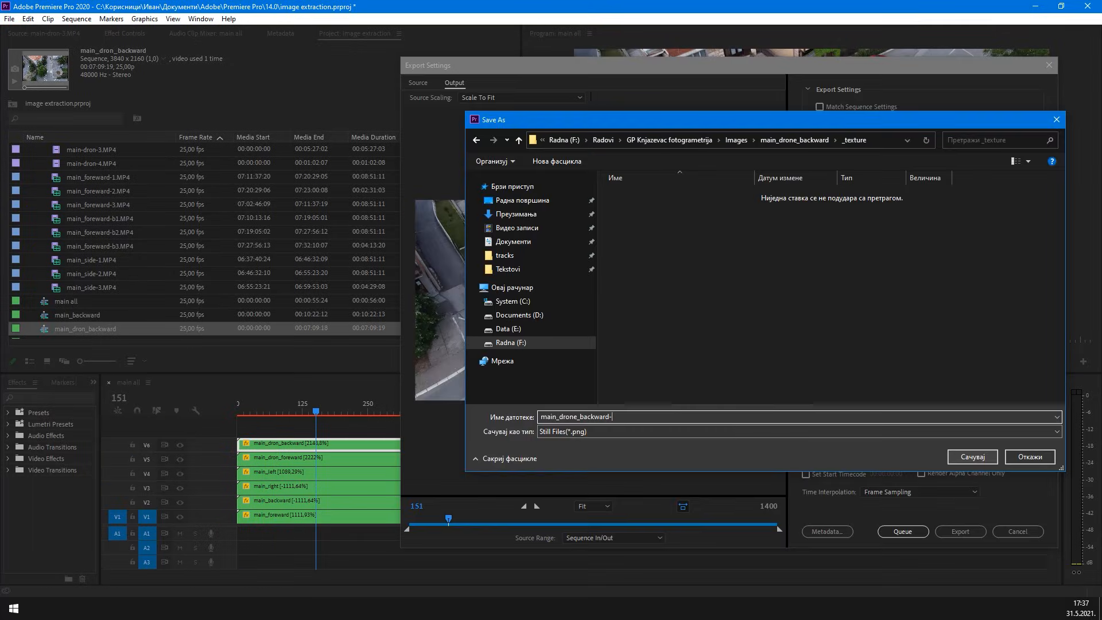
Save the PNG output as main_drone_backward- in main_drone_backward's _texture folder and add the export to the Adobe Media Encoder queue
{"action": "key", "text": "Return"}
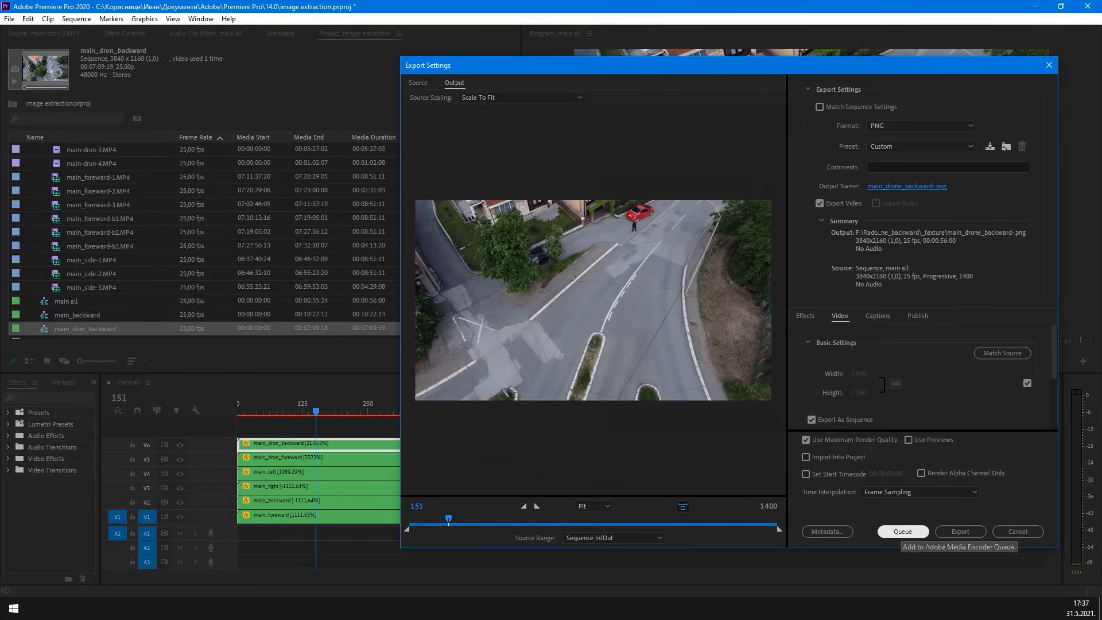
{"action": "left_click", "coordinate": [902, 532]}
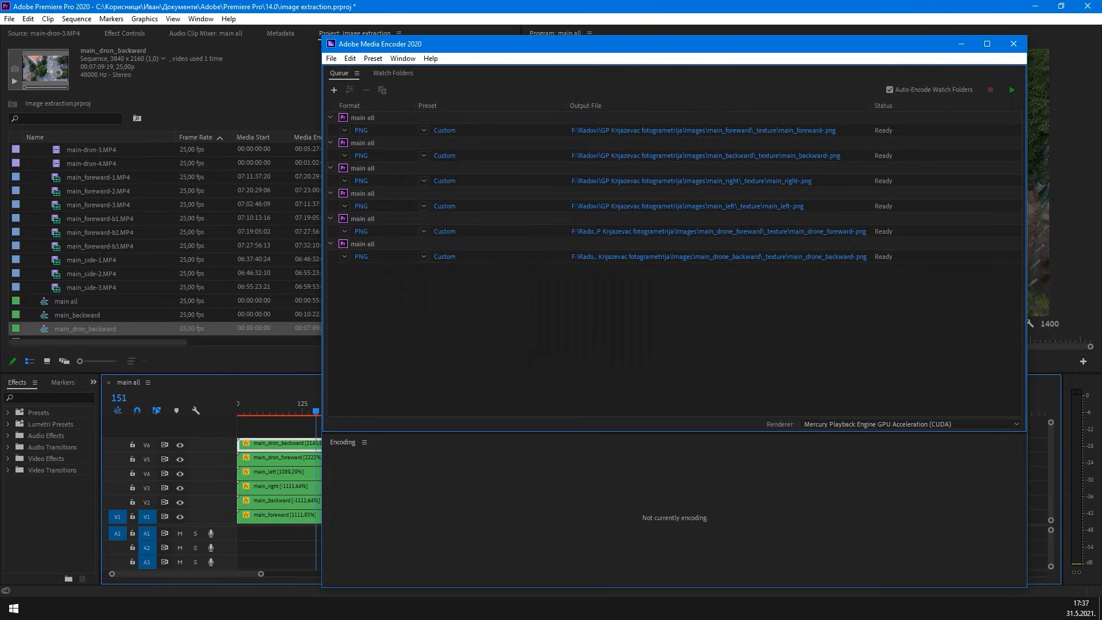
Start encoding the queued PNG sequence exports in Adobe Media Encoder
{"action": "left_click_drag", "start_coordinate": [720, 48], "coordinate": [737, 37]}
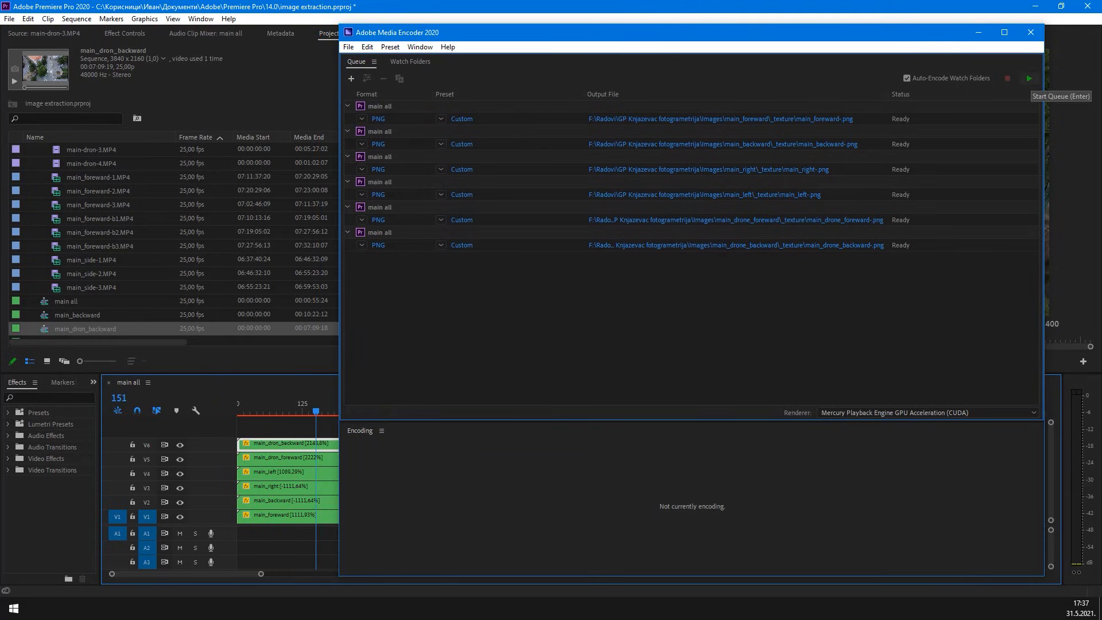
{"action": "left_click", "coordinate": [1029, 78]}
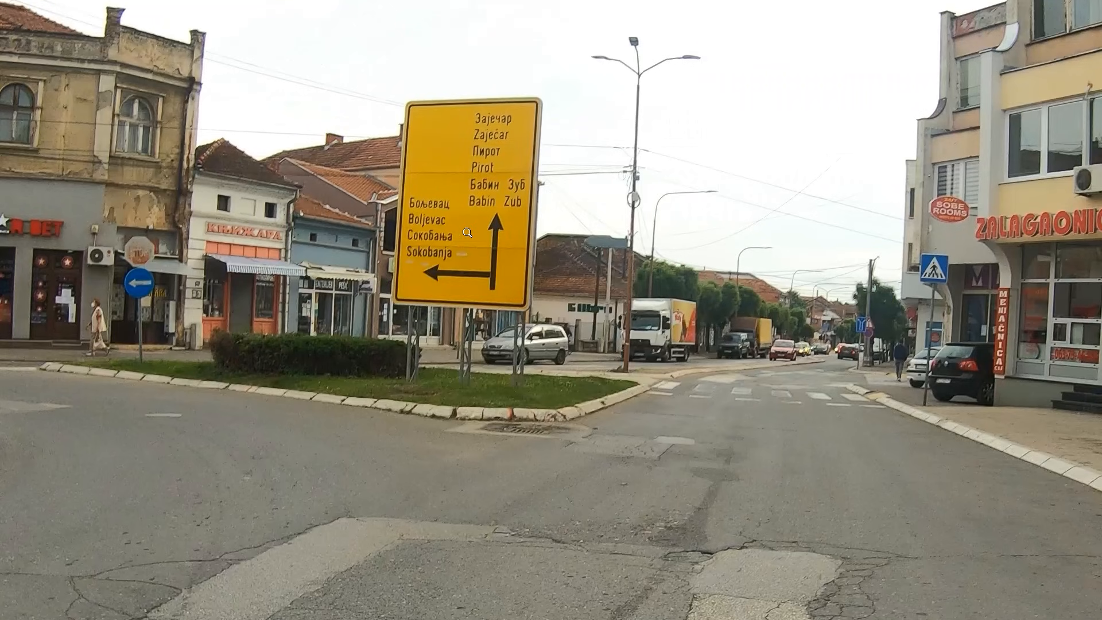
Switch to FastStone Image Viewer, go through the main_backward frames at full screen and delete main_backward-0022.png
{"action": "left_click", "coordinate": [467, 233]}
{"action": "scroll", "coordinate": [642, 339], "scroll_direction": "down", "scroll_amount": 1}
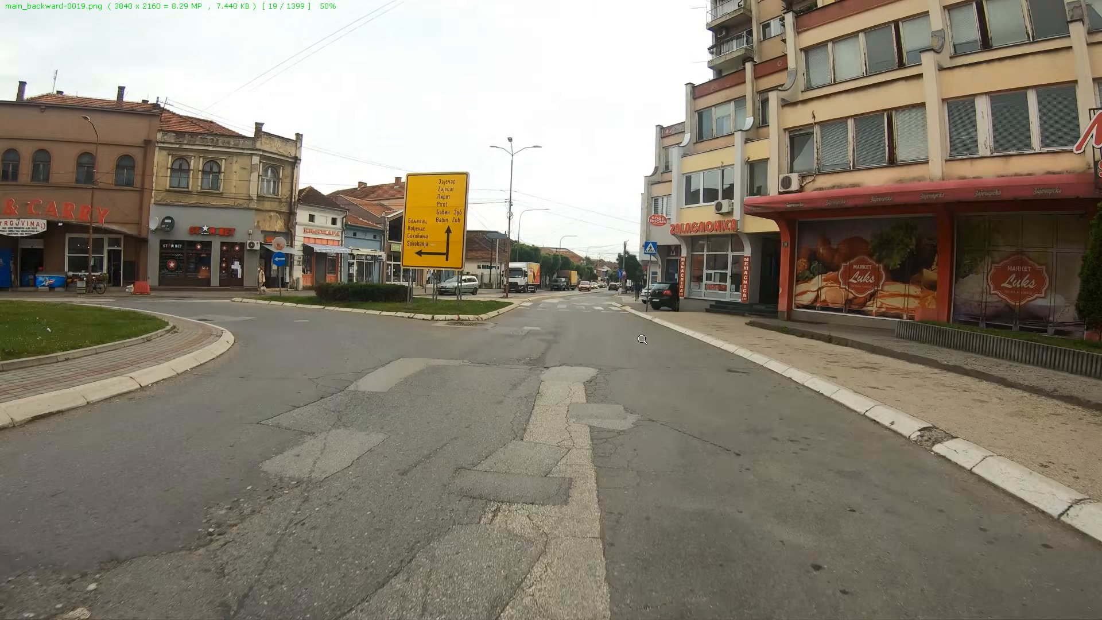
{"action": "scroll", "coordinate": [643, 339], "scroll_direction": "down", "scroll_amount": 3}
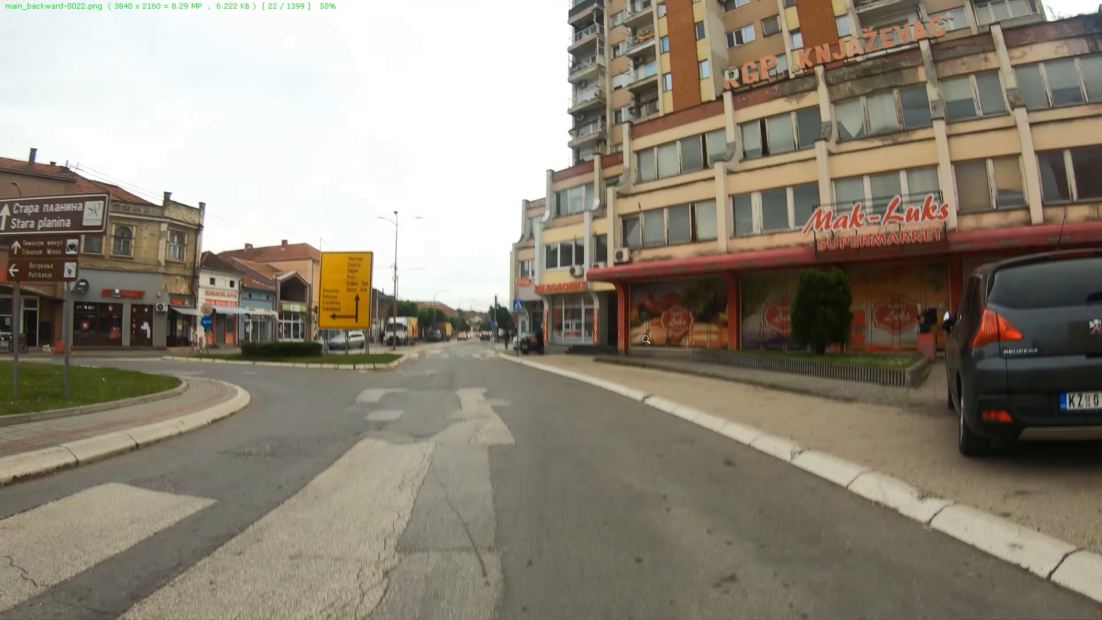
{"action": "key", "text": "Delete"}
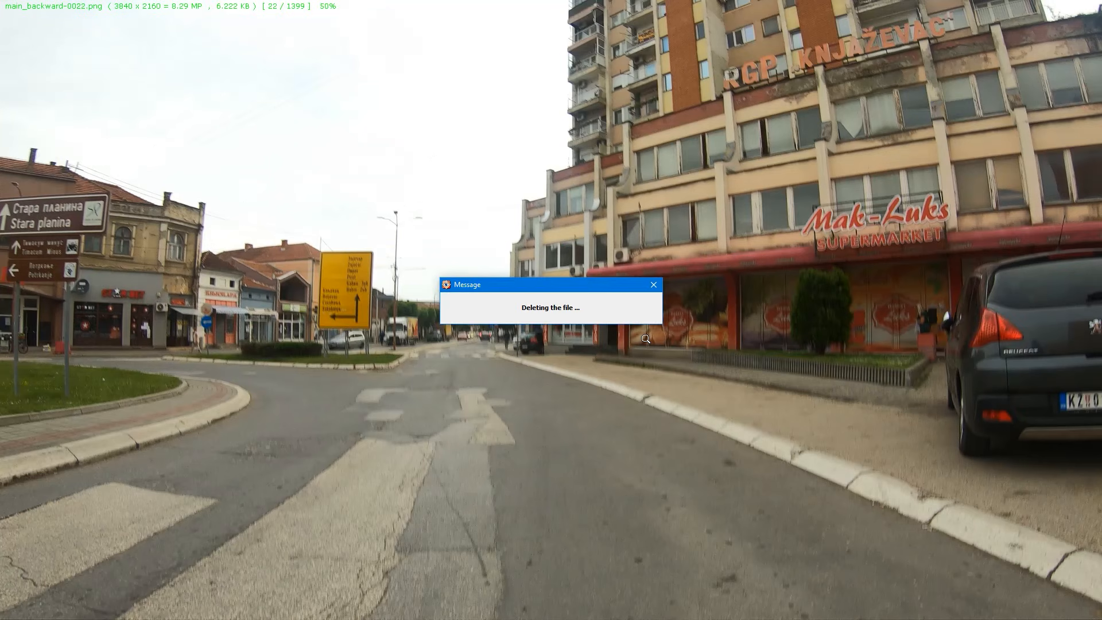
{"action": "scroll", "coordinate": [642, 337], "scroll_direction": "down", "scroll_amount": 2}
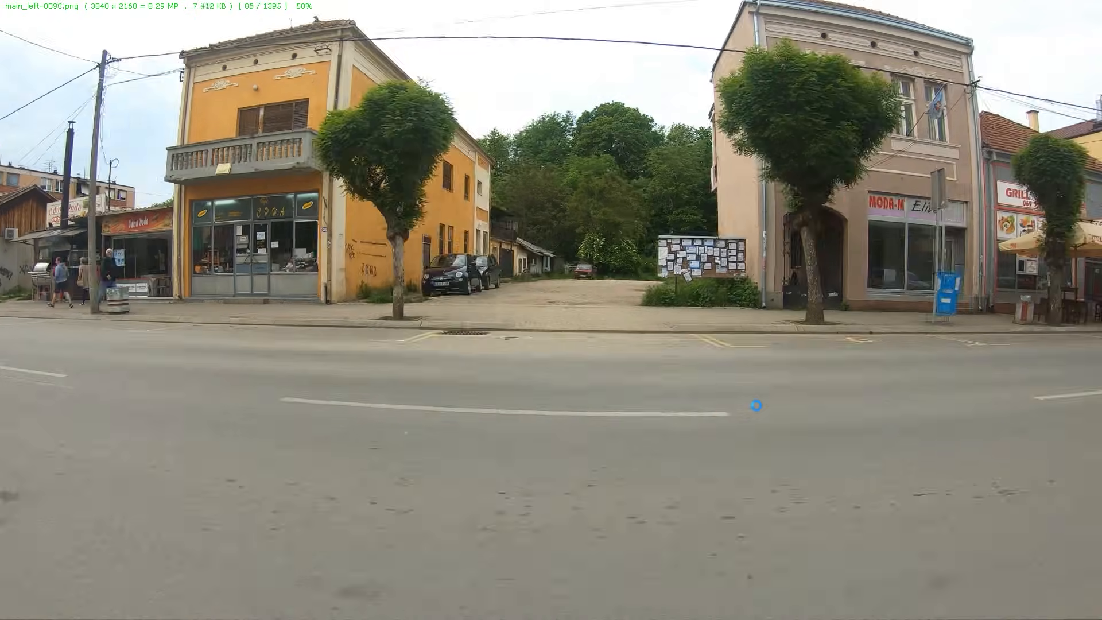
Go through the main_left frames and delete the ones where passing vehicles block the view
{"action": "scroll", "coordinate": [757, 405], "scroll_direction": "down", "scroll_amount": 7}
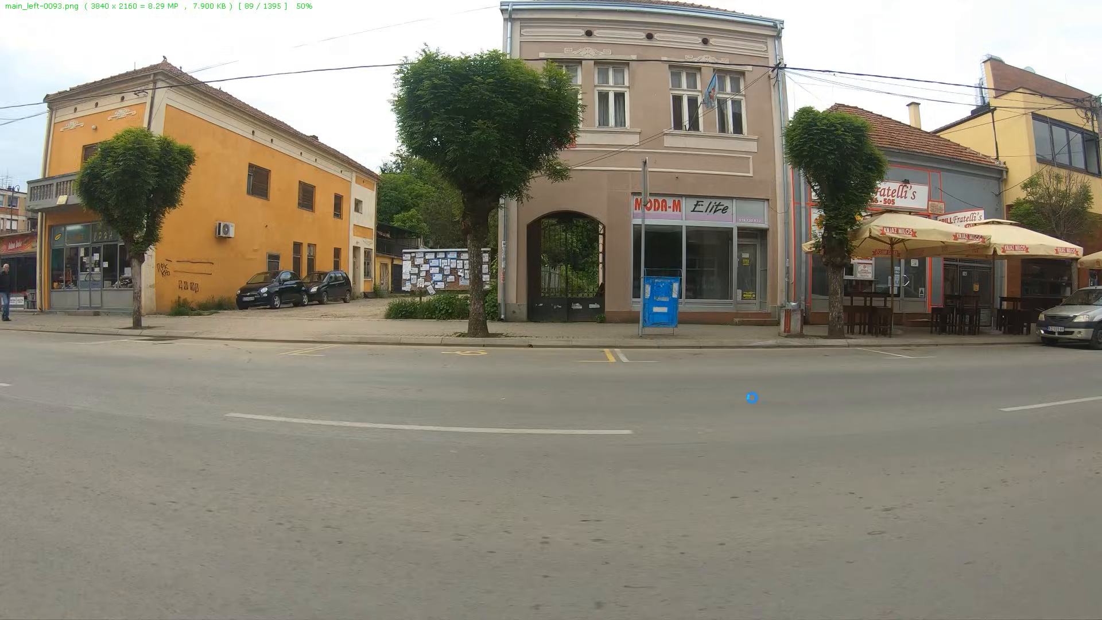
{"action": "scroll", "coordinate": [753, 397], "scroll_direction": "down", "scroll_amount": 2}
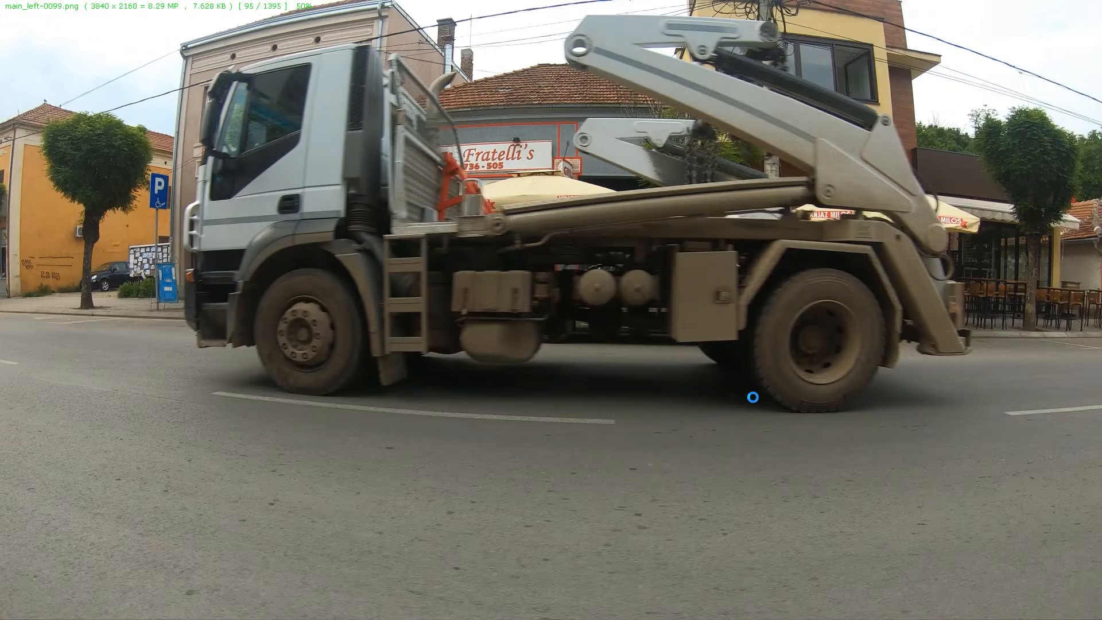
{"action": "scroll", "coordinate": [753, 395], "scroll_direction": "down", "scroll_amount": 5}
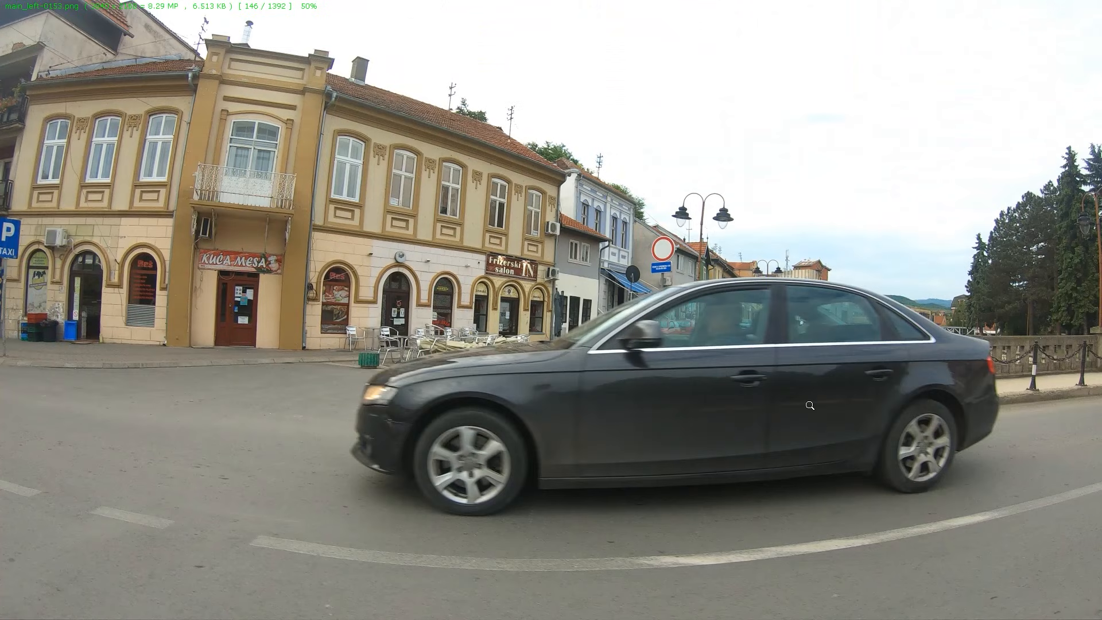
{"action": "scroll", "coordinate": [810, 406], "scroll_direction": "down", "scroll_amount": 4}
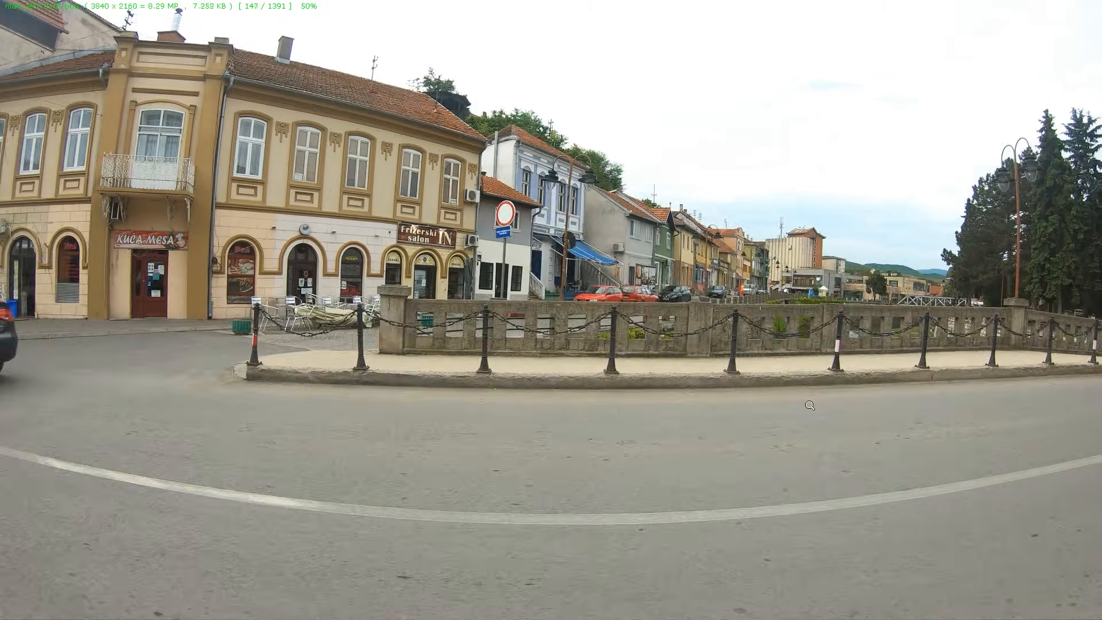
{"action": "scroll", "coordinate": [810, 405], "scroll_direction": "down", "scroll_amount": 6}
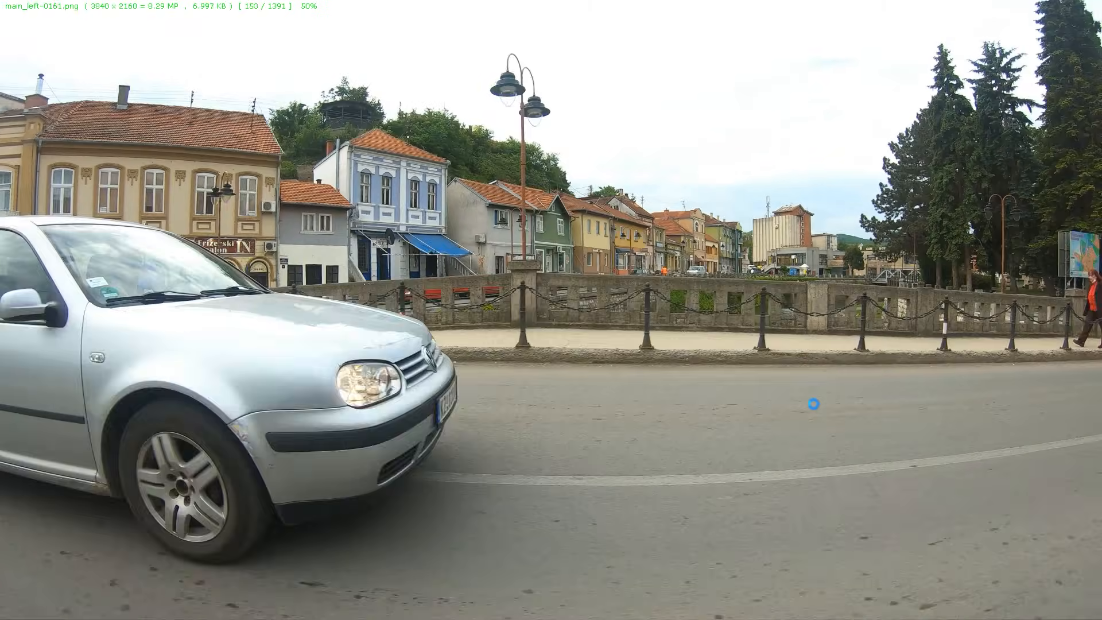
{"action": "scroll", "coordinate": [813, 404], "scroll_direction": "down", "scroll_amount": 3}
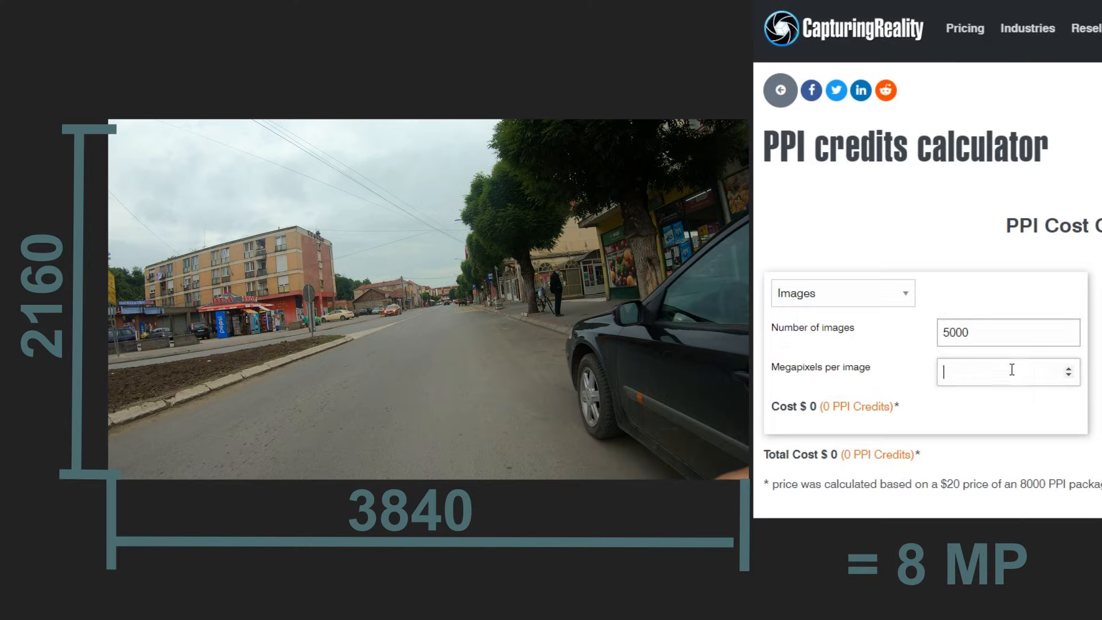
Calculate the PPI credit cost of 5000 images at 8 megapixels and at 2 megapixels per image on the CapturingReality website
{"action": "left_click", "coordinate": [1010, 366]}
{"action": "type", "text": "8"}
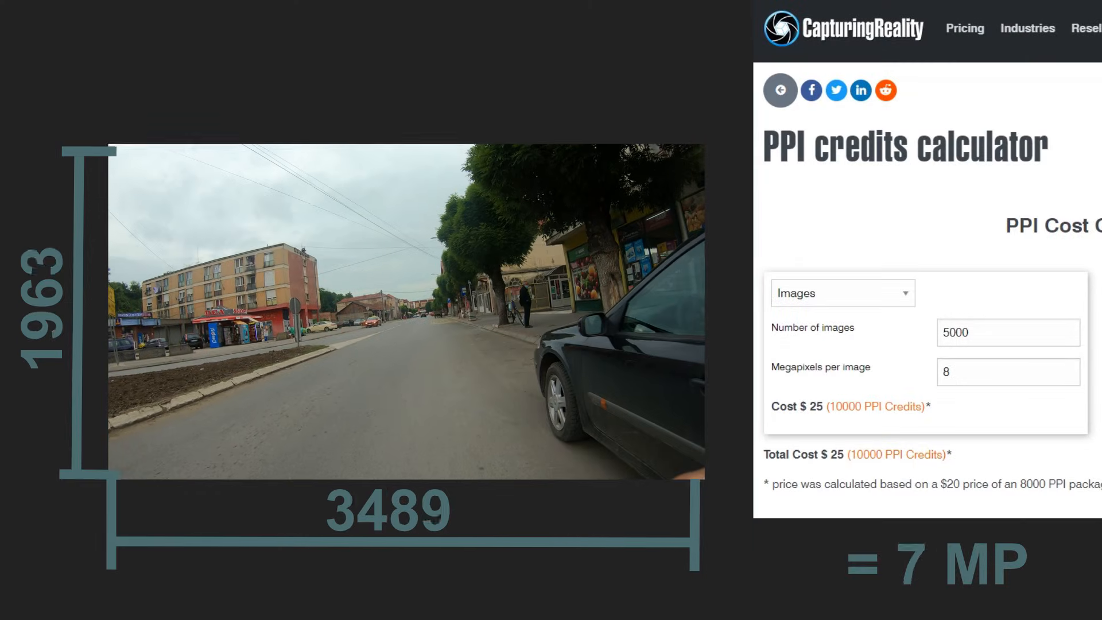
{"action": "left_click_drag", "start_coordinate": [984, 366], "coordinate": [887, 326]}
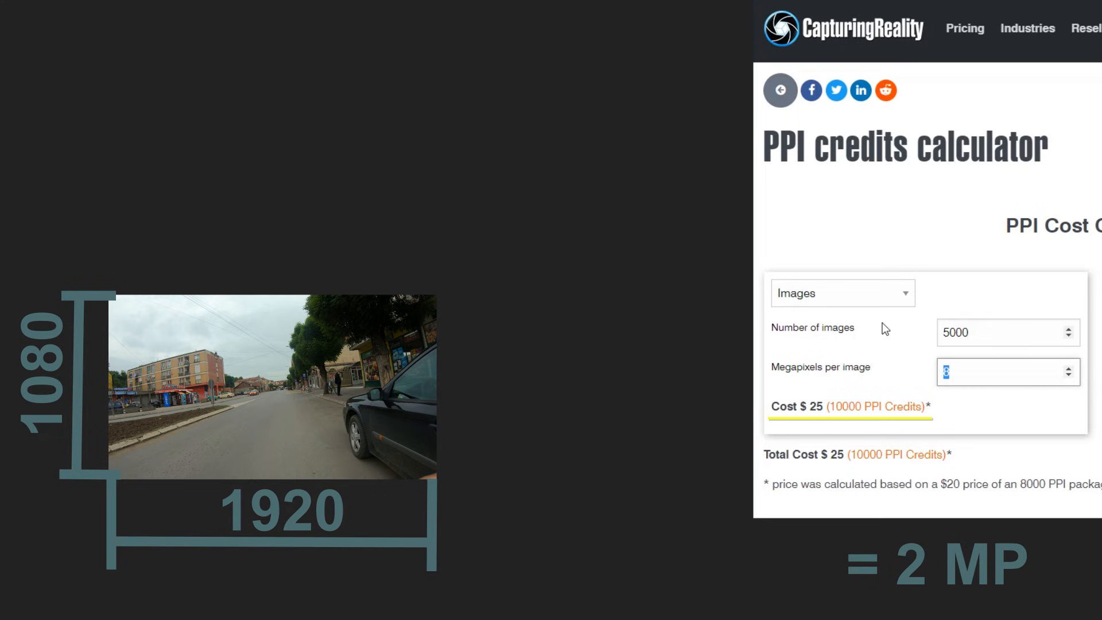
{"action": "type", "text": "2"}
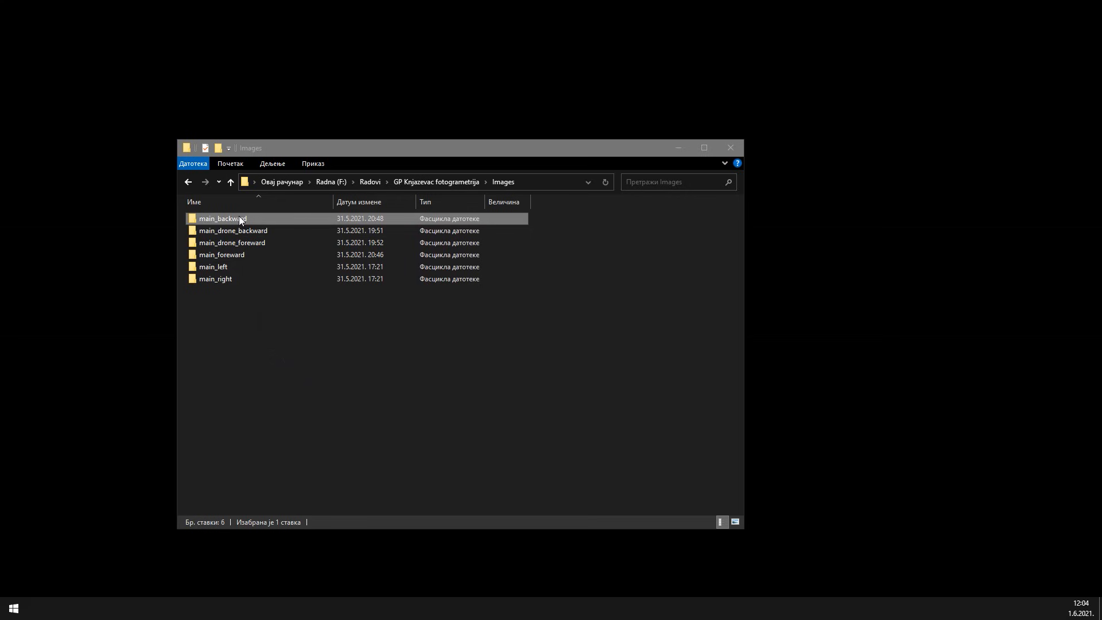
Switch to File Explorer and open main_backward-0000.png from main_backward's _texture folder in FastStone Image Viewer
{"action": "double_click", "coordinate": [242, 222]}
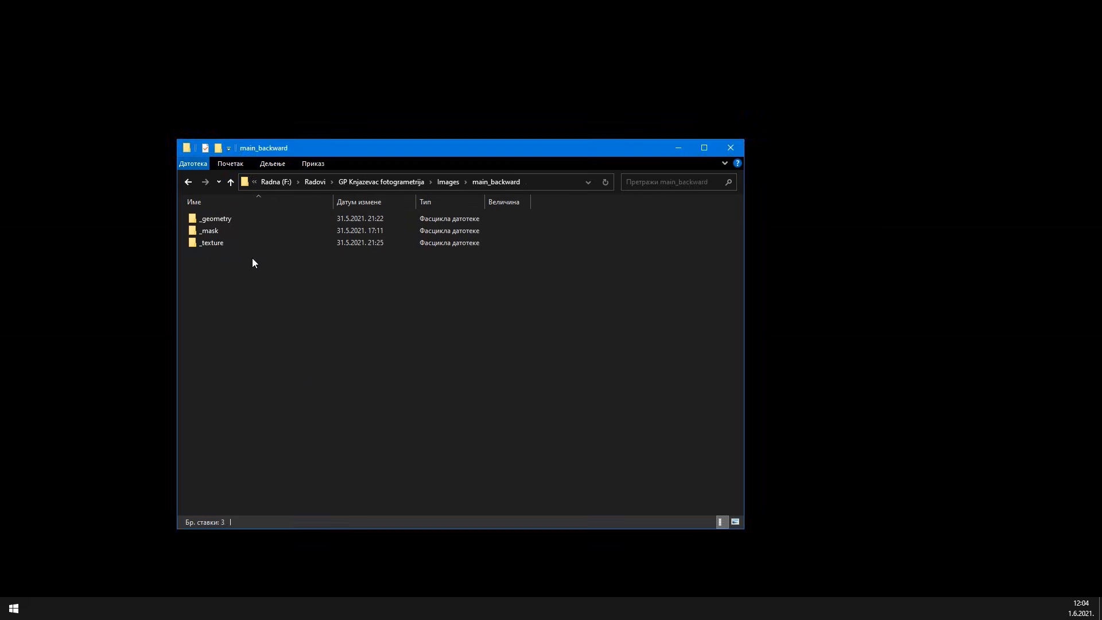
{"action": "left_click", "coordinate": [223, 243]}
{"action": "double_click", "coordinate": [218, 245]}
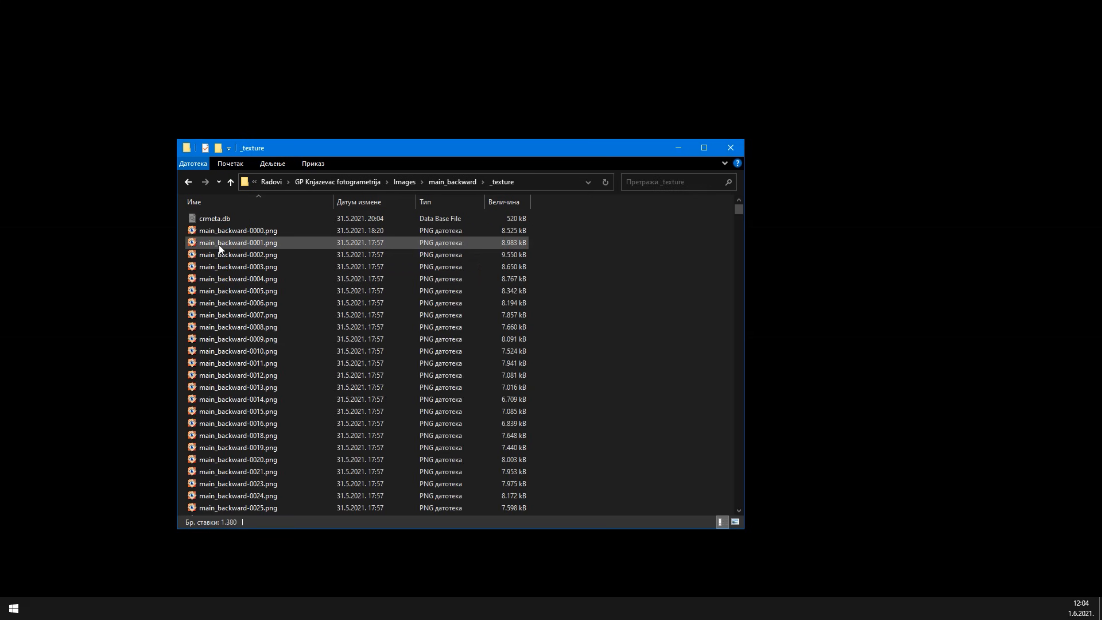
{"action": "double_click", "coordinate": [230, 232]}
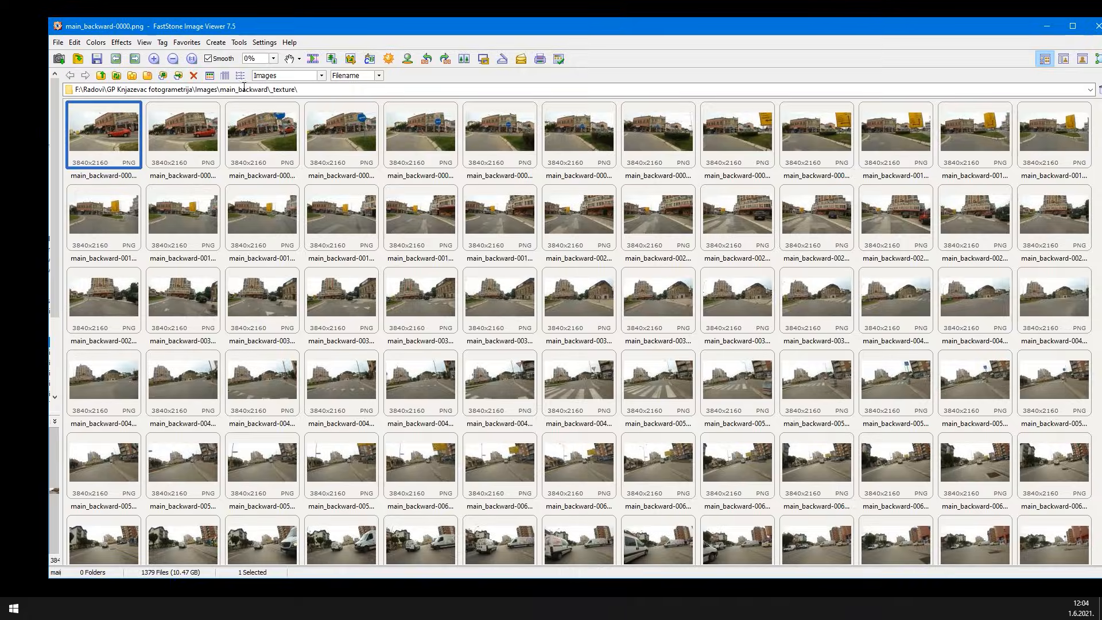
Select all images in main_backward's _texture folder and open them for batch conversion
{"action": "left_click", "coordinate": [284, 238]}
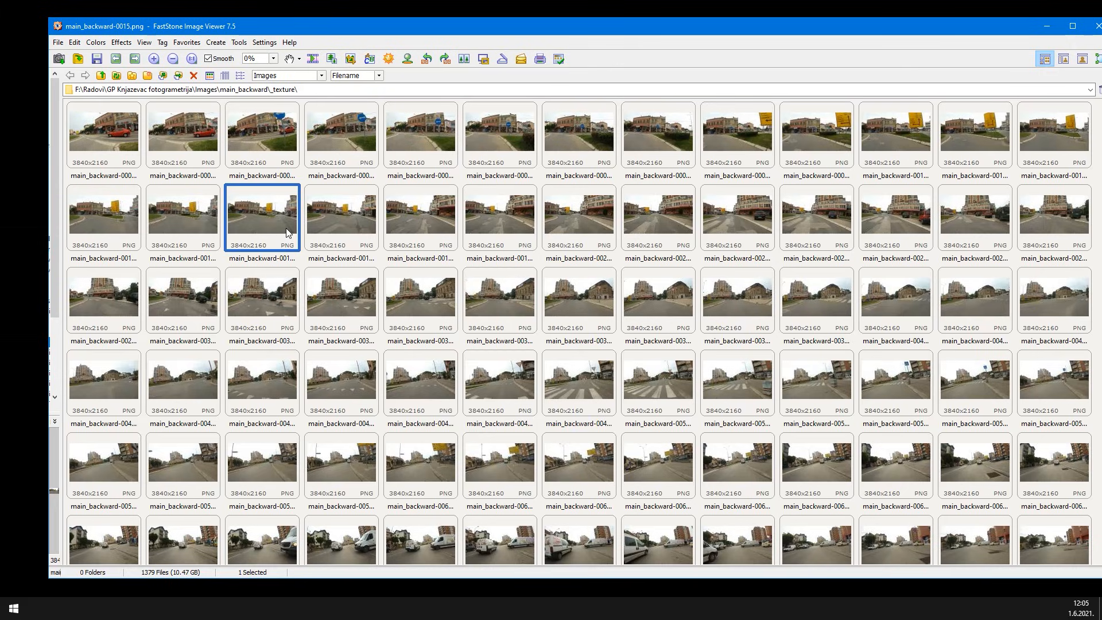
{"action": "key", "text": "ctrl+a"}
{"action": "left_click", "coordinate": [238, 42]}
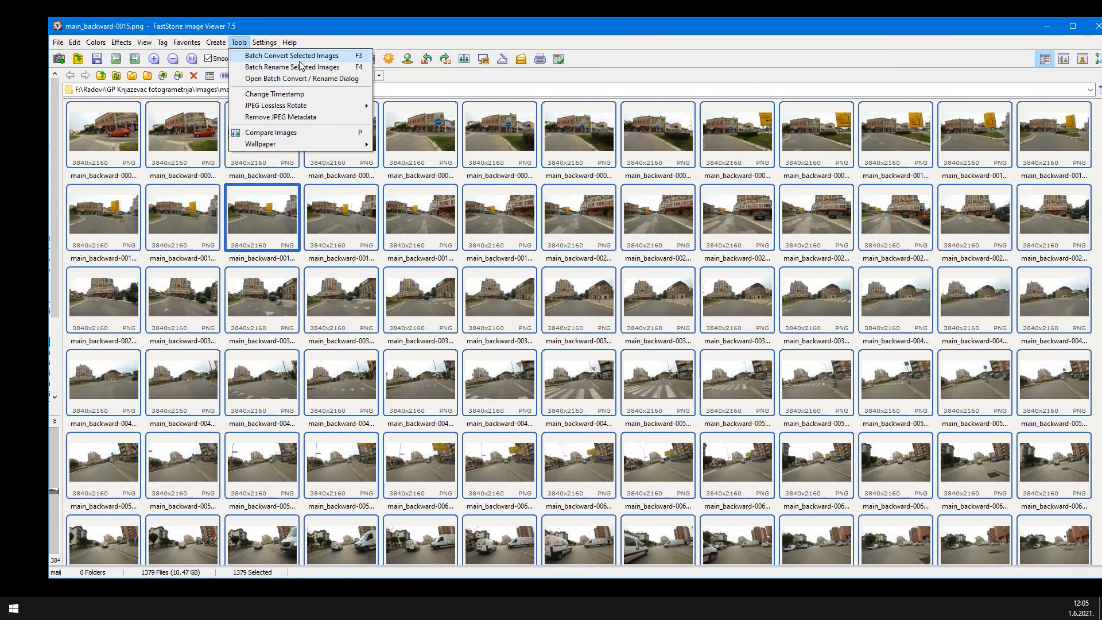
{"action": "left_click", "coordinate": [350, 60]}
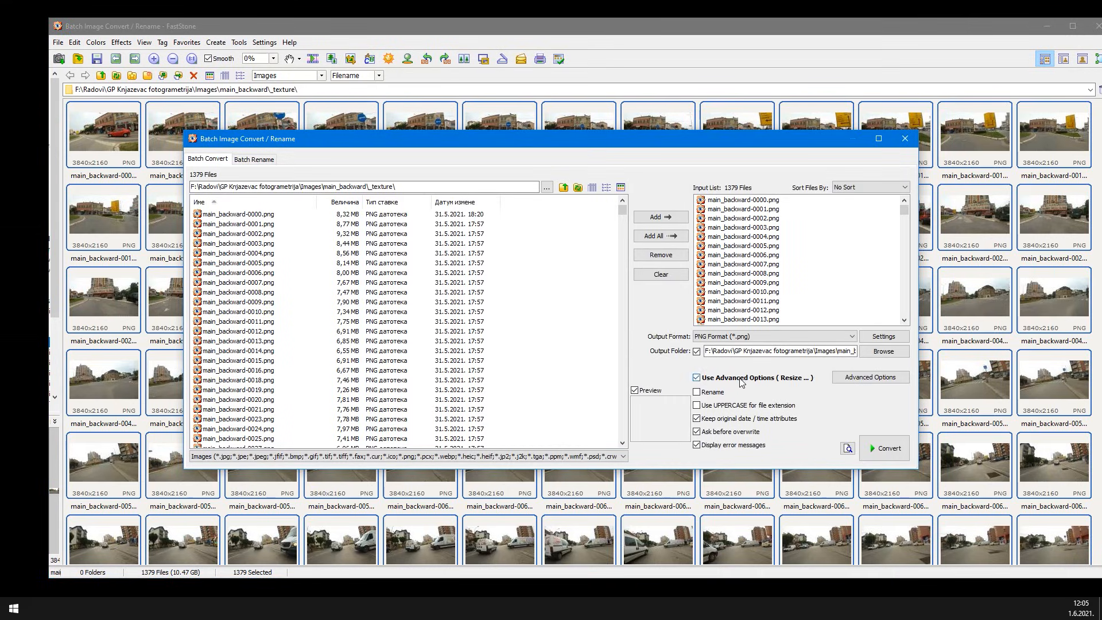
Set the batch conversion's advanced options to resize the images to 50 percent with the Lanczos3 filter
{"action": "left_click", "coordinate": [868, 380]}
{"action": "left_click", "coordinate": [345, 192]}
{"action": "left_click", "coordinate": [329, 190]}
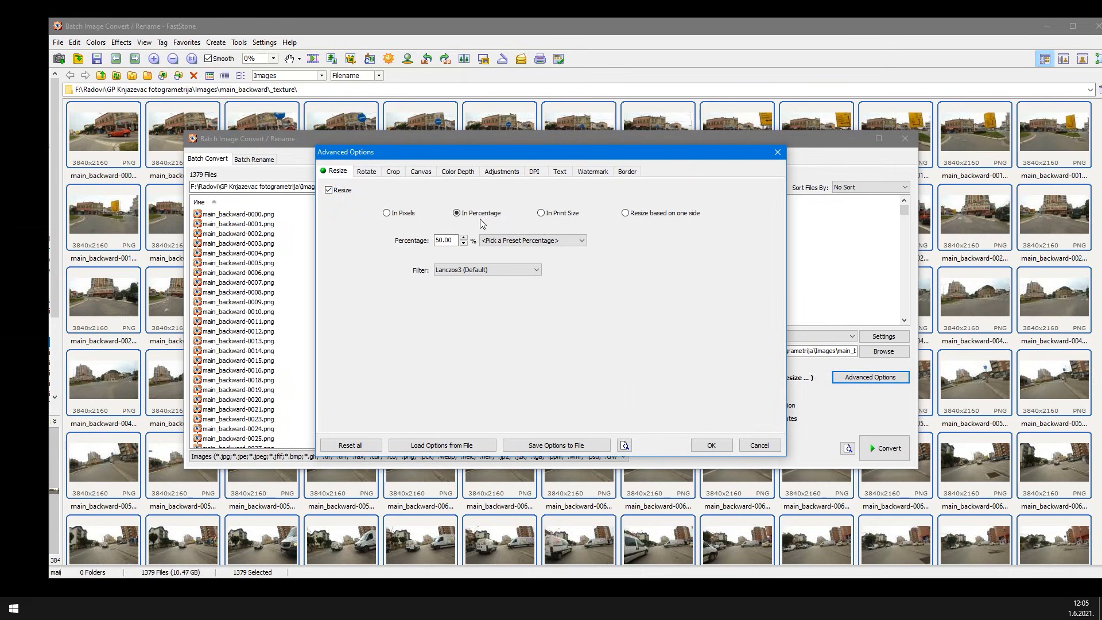
{"action": "double_click", "coordinate": [445, 242]}
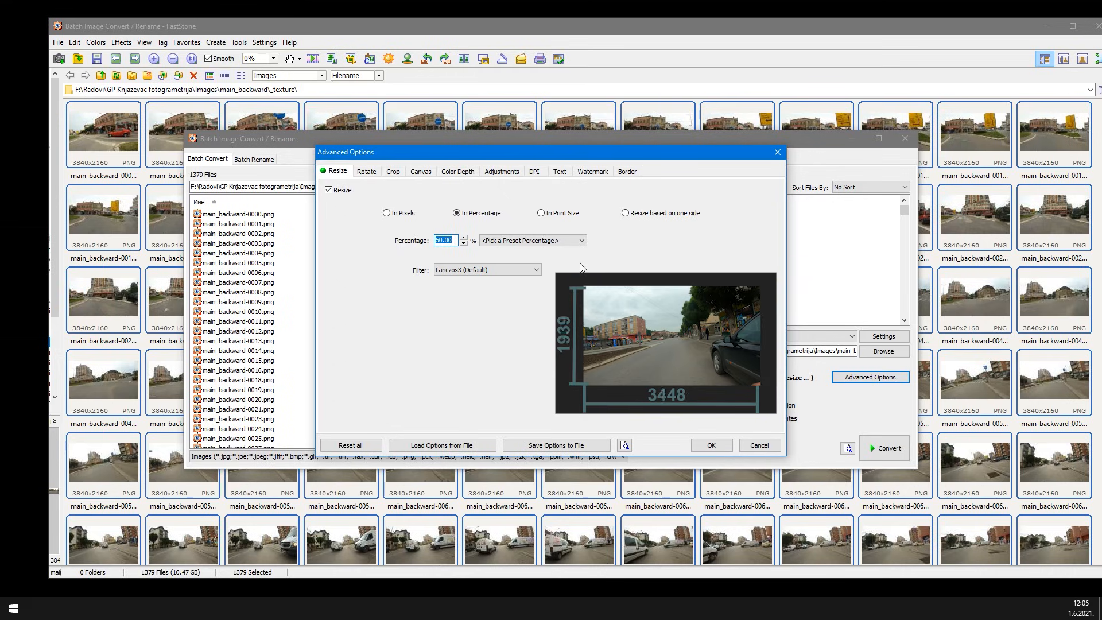
{"action": "left_click", "coordinate": [712, 445]}
Set the output folder to main_backward's _geometry folder and run the batch conversion in PNG format
{"action": "left_click", "coordinate": [880, 356]}
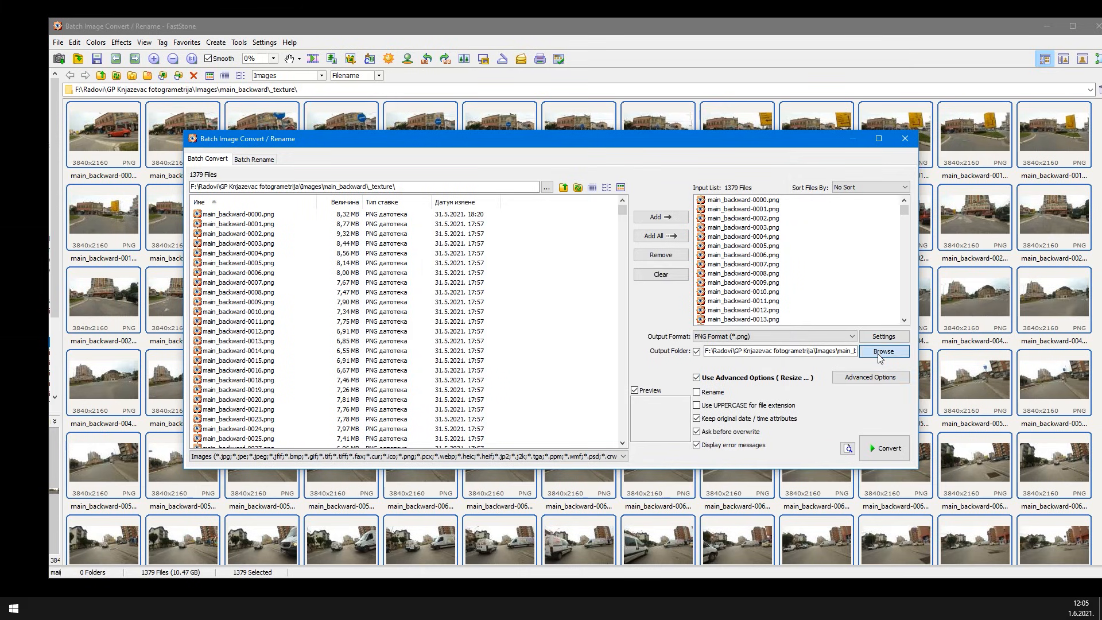
{"action": "left_click", "coordinate": [544, 317]}
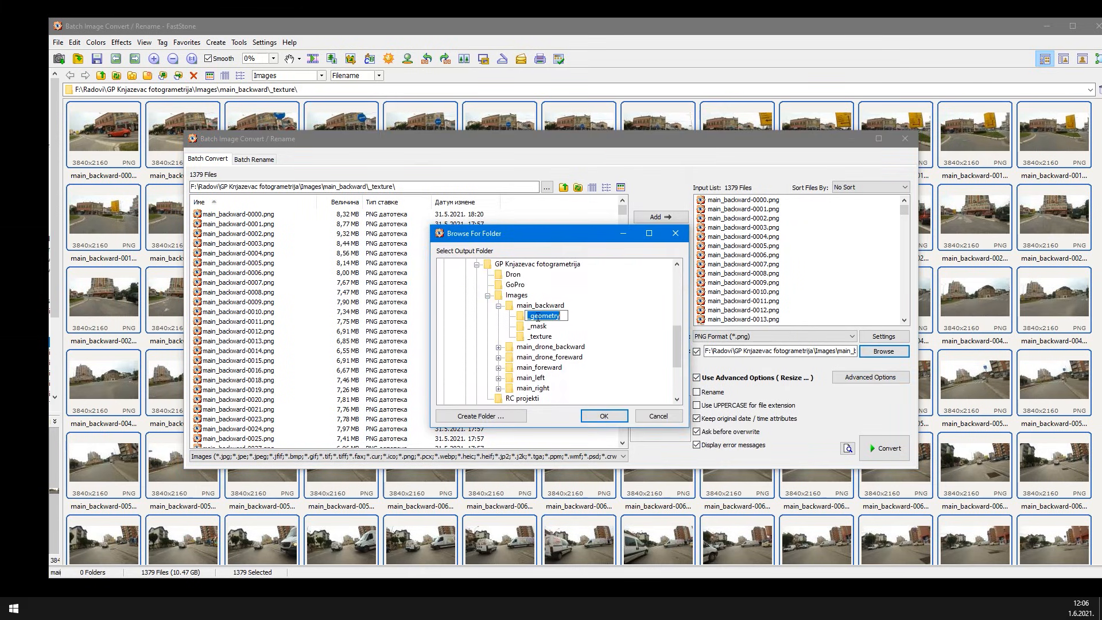
{"action": "left_click", "coordinate": [603, 418]}
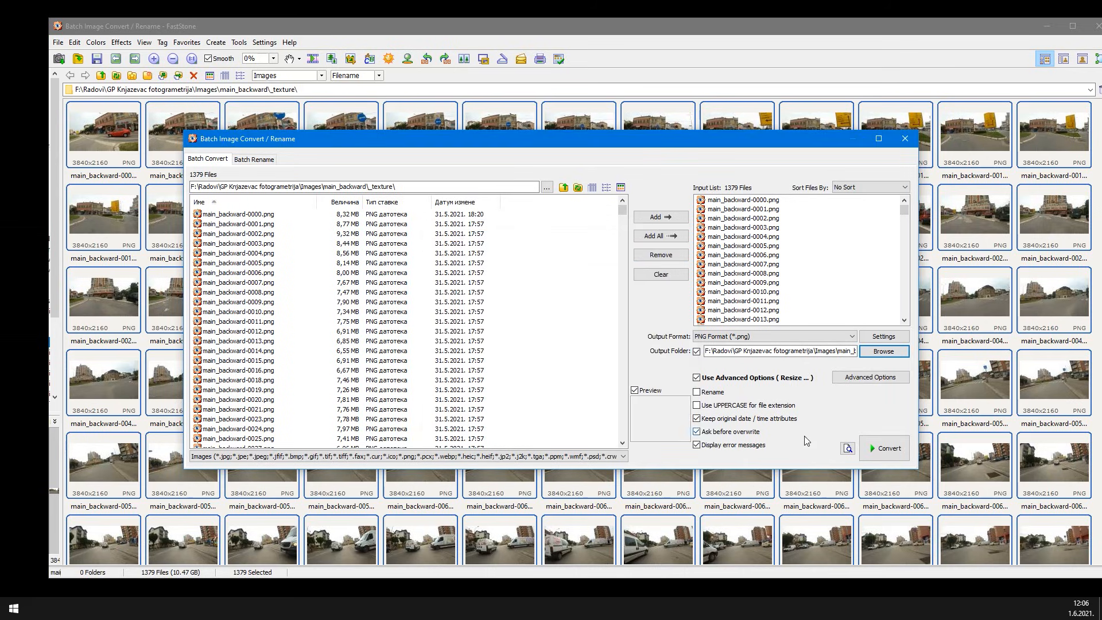
{"action": "left_click", "coordinate": [866, 451]}
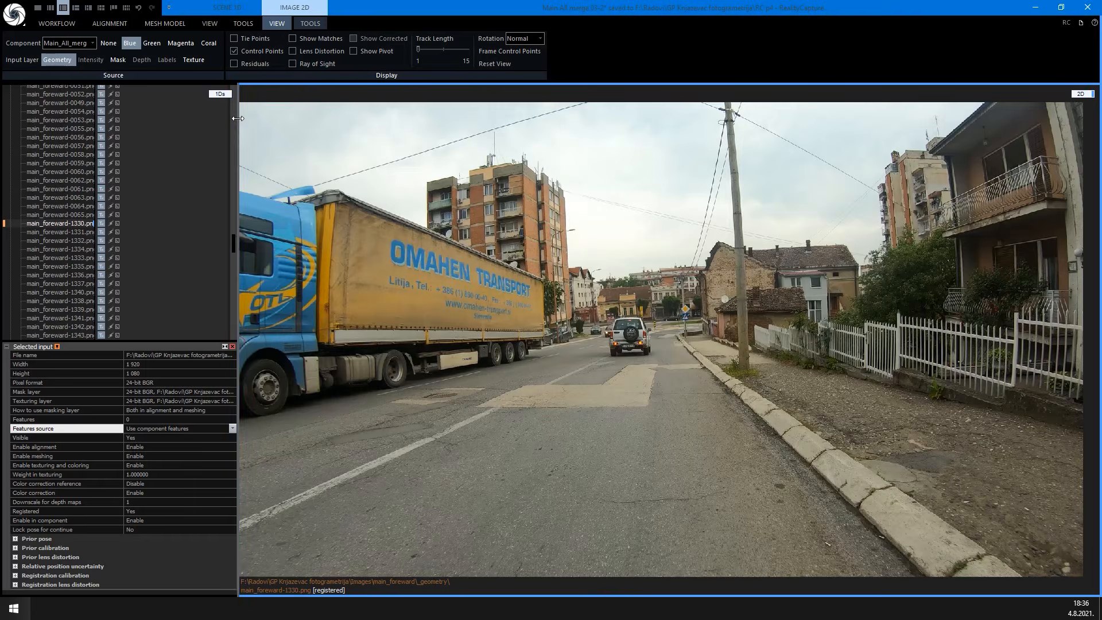
Switch to RealityCapture and compare the Mask and Geometry input layers of main_foreward-1330.png
{"action": "left_click", "coordinate": [118, 60]}
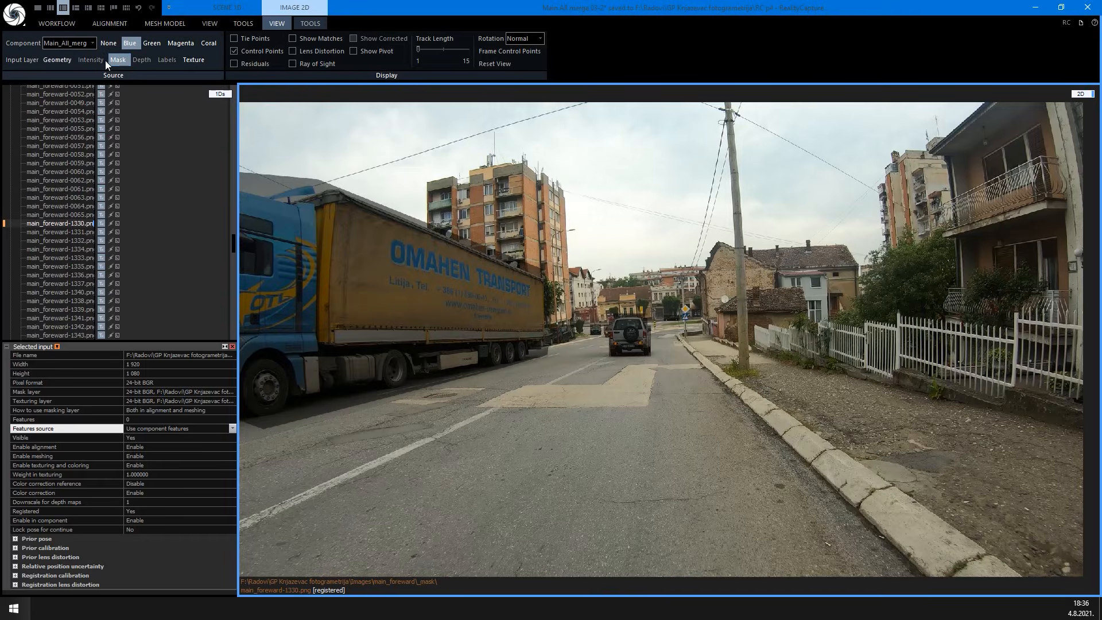
{"action": "left_click", "coordinate": [59, 58]}
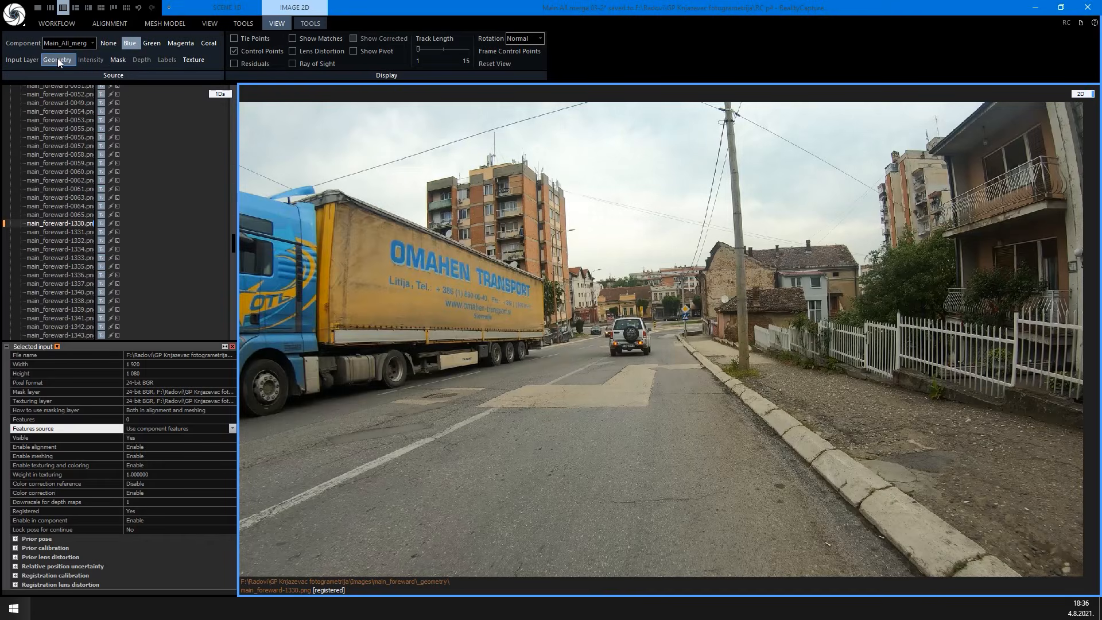
{"action": "left_click", "coordinate": [120, 60]}
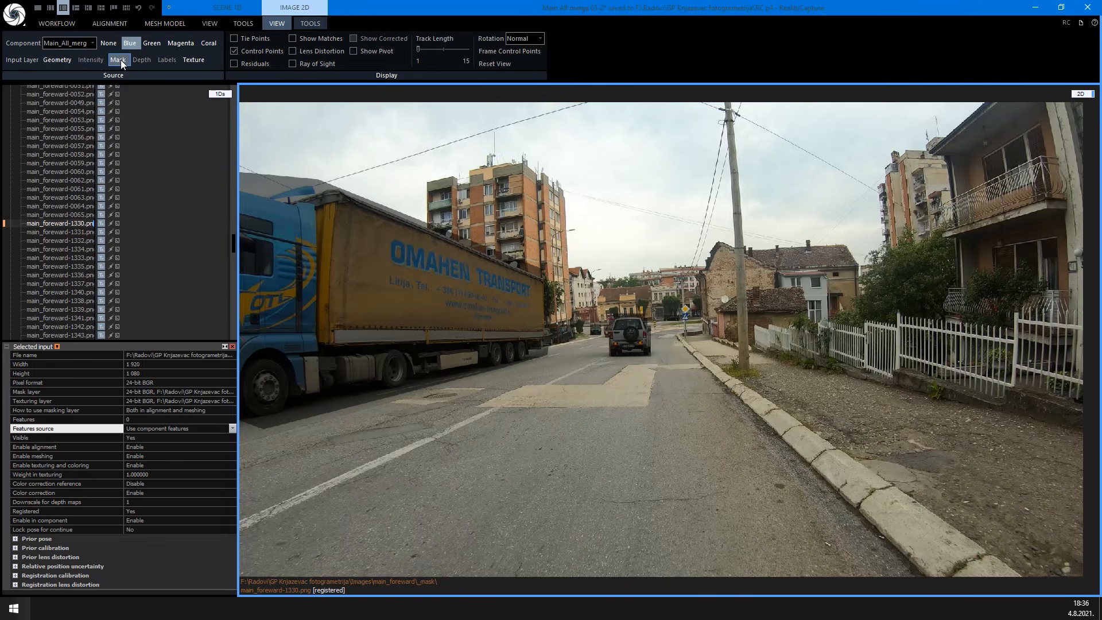
Examine the mask layer over the vehicles in frames main_foreward-1331.png to main_foreward-1335.png
{"action": "left_click", "coordinate": [61, 230]}
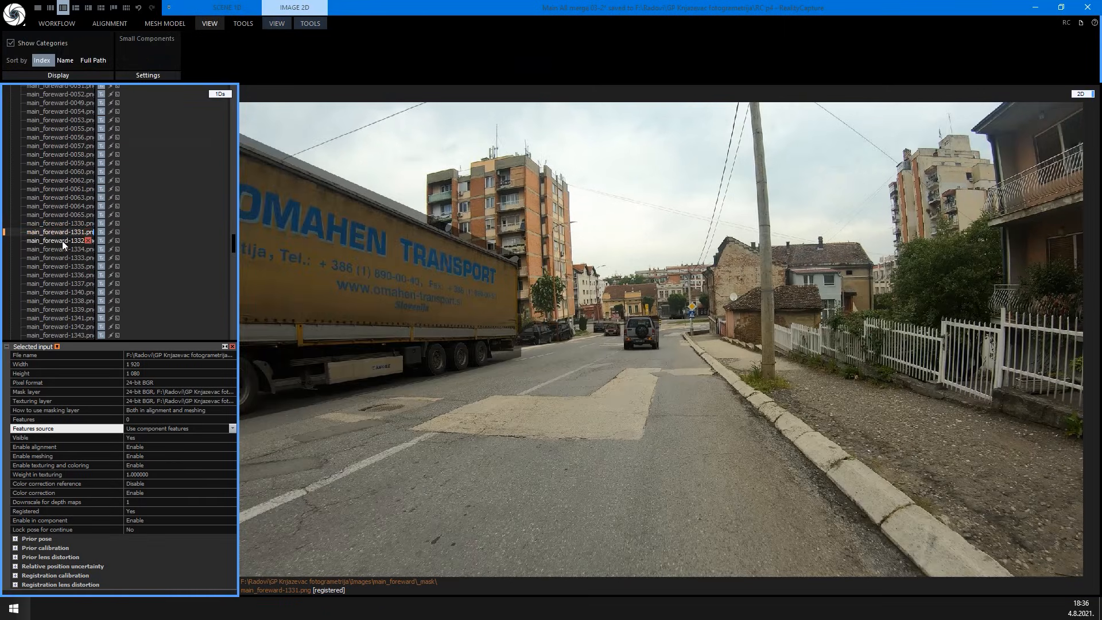
{"action": "left_click", "coordinate": [62, 241]}
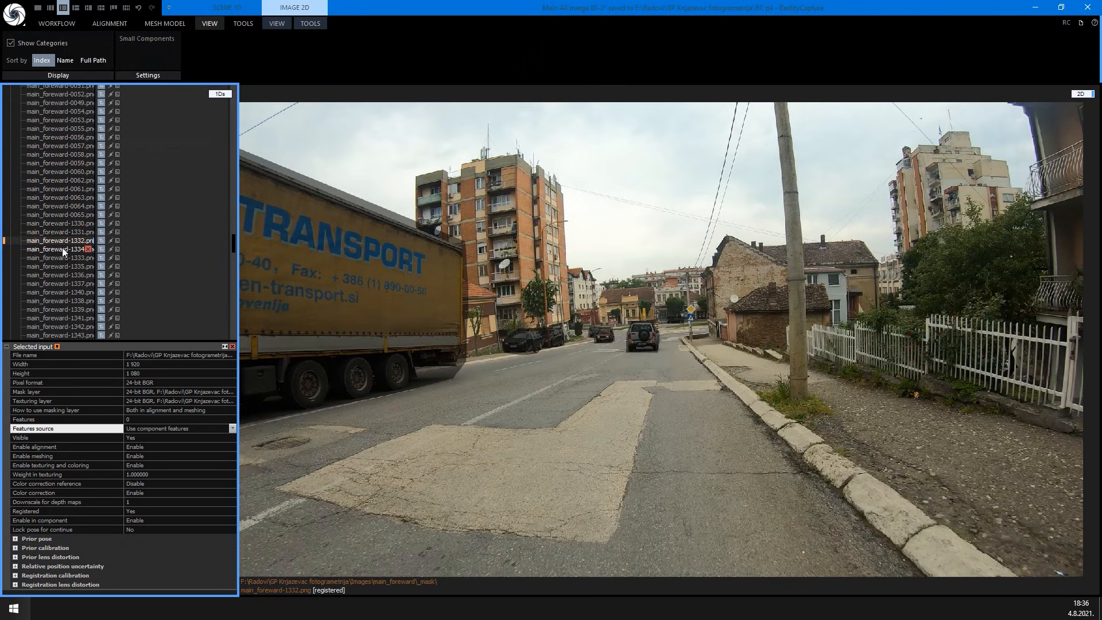
{"action": "left_click", "coordinate": [63, 250]}
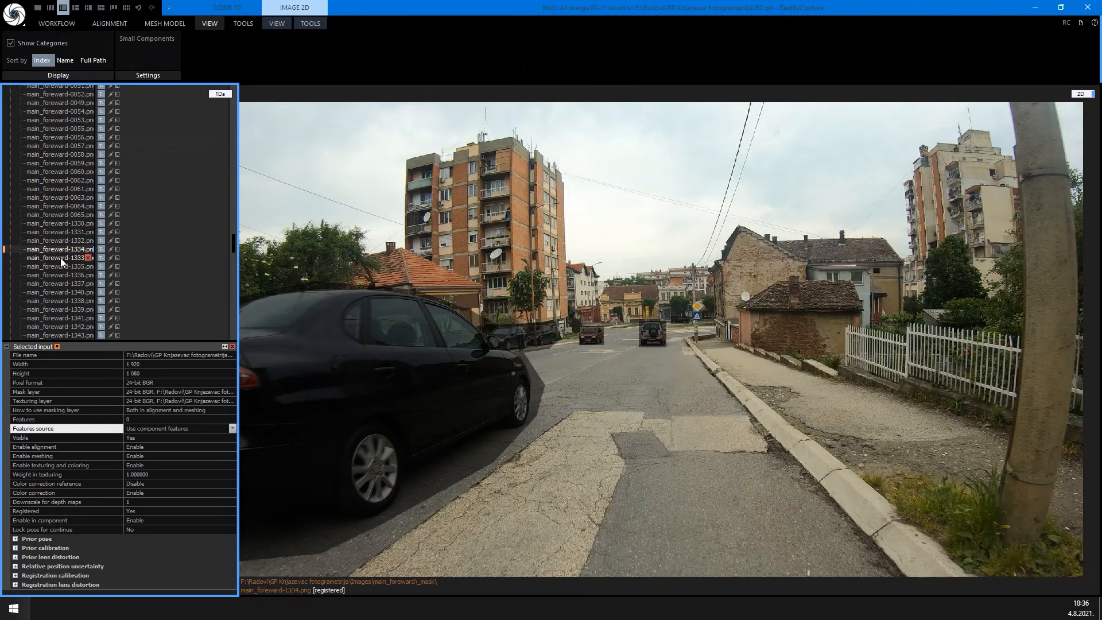
{"action": "left_click", "coordinate": [60, 257]}
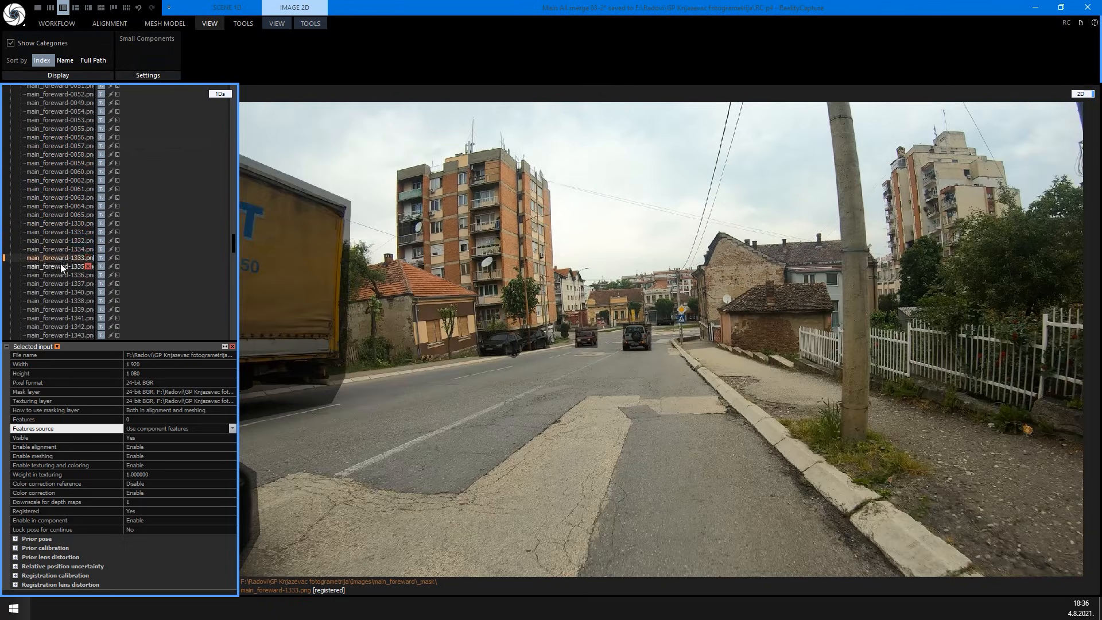
{"action": "left_click", "coordinate": [60, 266]}
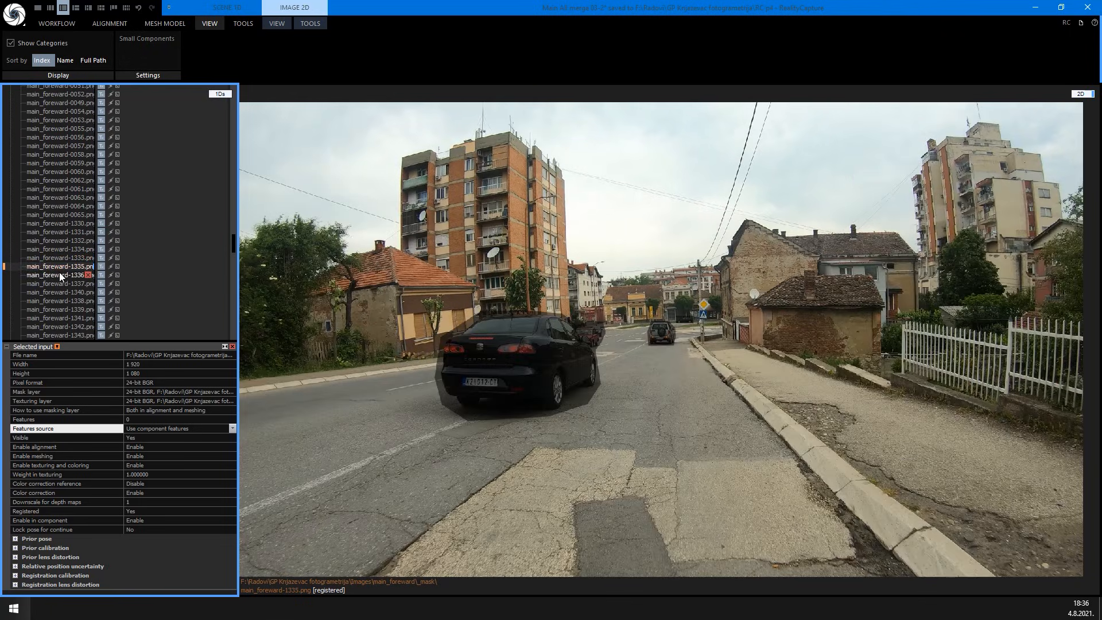
Examine the mask layer over the vehicles in frames main_foreward-1336.png to main_foreward-1341.png
{"action": "left_click", "coordinate": [60, 275]}
{"action": "left_click", "coordinate": [64, 284]}
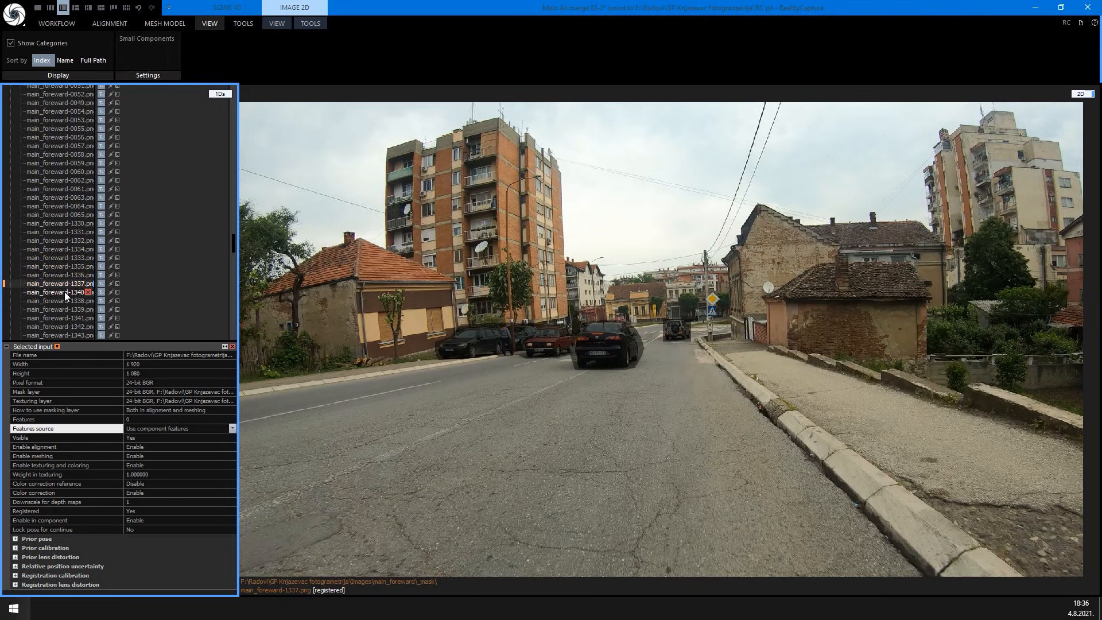
{"action": "left_click", "coordinate": [64, 293]}
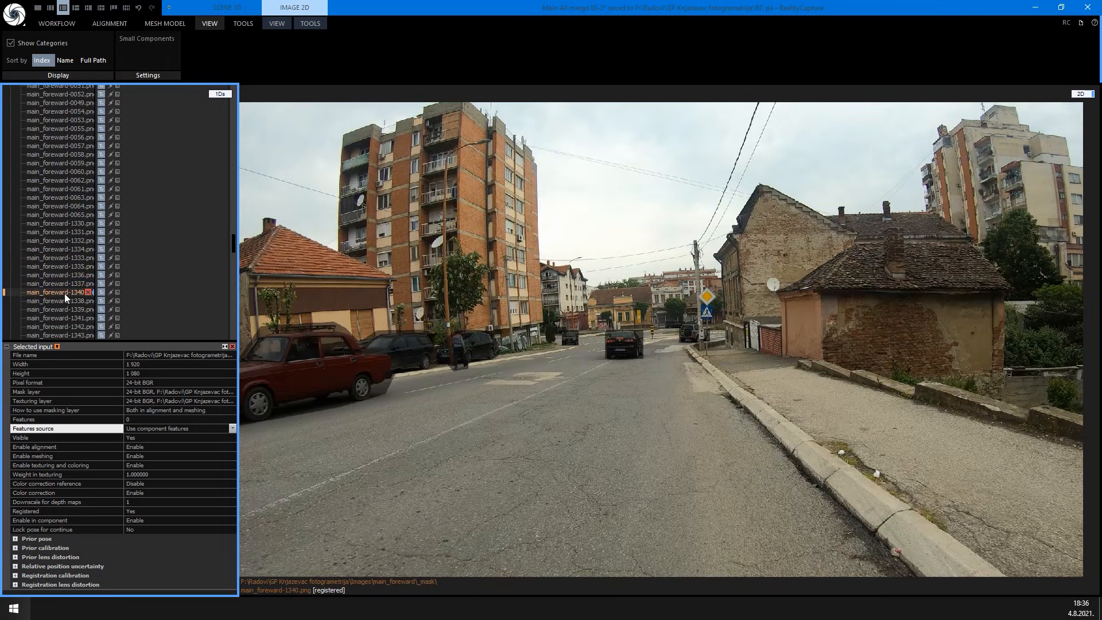
{"action": "left_click", "coordinate": [63, 300]}
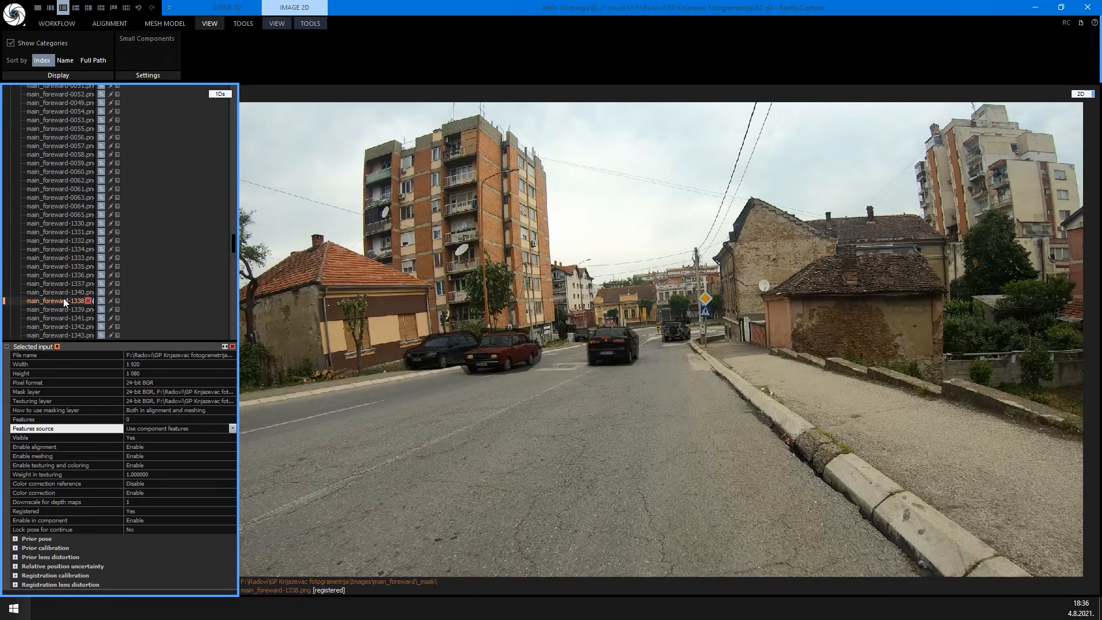
{"action": "left_click", "coordinate": [63, 308]}
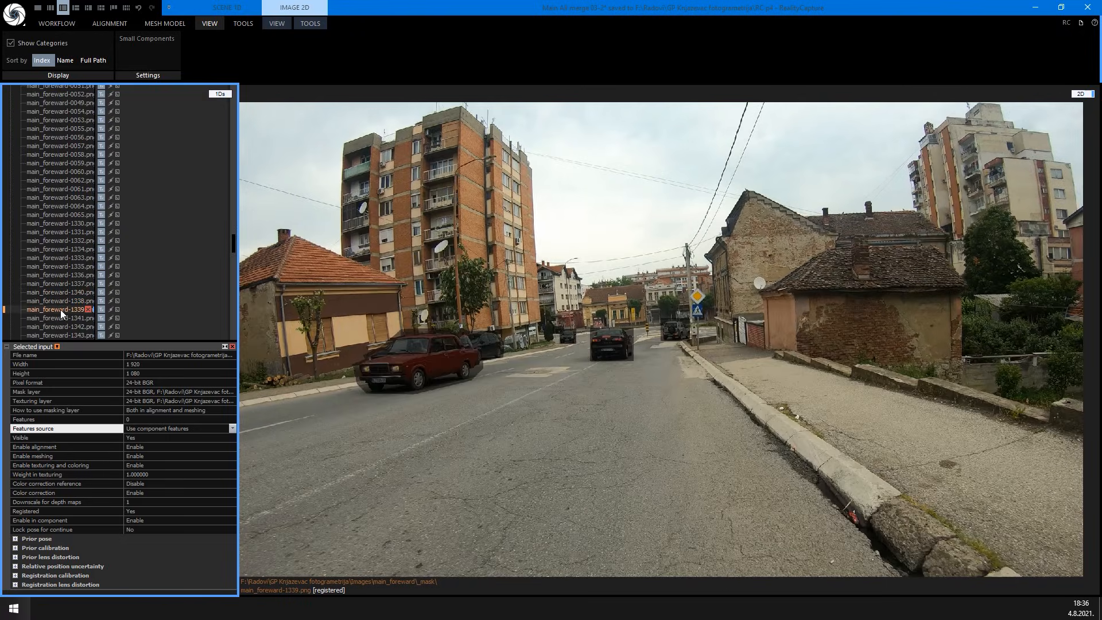
{"action": "left_click", "coordinate": [59, 318]}
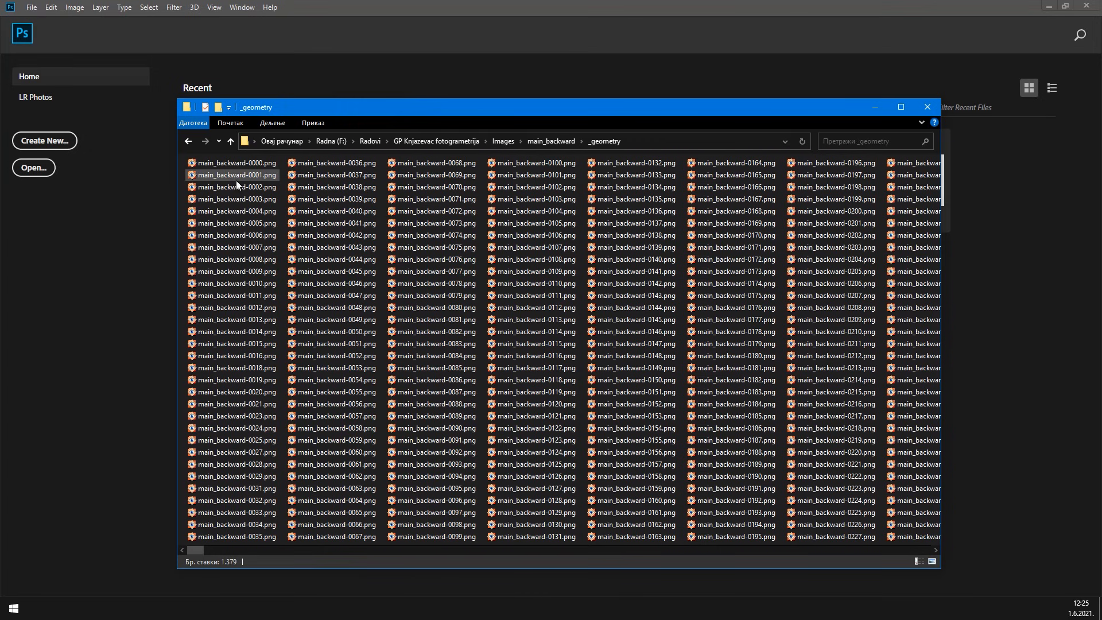
Switch to Photoshop and open main_backward-0000.png from main_backward's _geometry folder
{"action": "left_click", "coordinate": [229, 164]}
{"action": "left_click_drag", "start_coordinate": [201, 169], "coordinate": [136, 188]}
{"action": "left_click", "coordinate": [451, 54]}
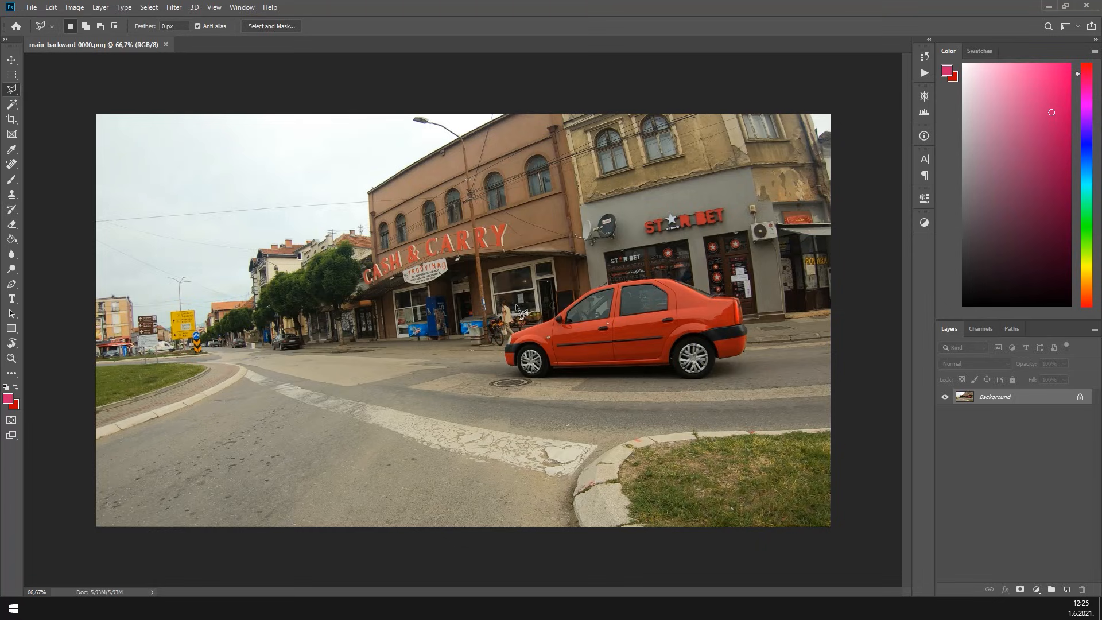
Outline the red car and the pedestrian near its front with the Polygonal Lasso as one combined selection
{"action": "left_click", "coordinate": [549, 316]}
{"action": "left_click", "coordinate": [571, 390]}
{"action": "left_click", "coordinate": [712, 381]}
{"action": "left_click", "coordinate": [757, 353]}
{"action": "left_click", "coordinate": [597, 279]}
{"action": "left_click", "coordinate": [549, 316]}
{"action": "left_click", "coordinate": [496, 301], "text": "shift"}
{"action": "left_click", "coordinate": [496, 341]}
{"action": "left_click", "coordinate": [518, 341]}
{"action": "left_click", "coordinate": [510, 298]}
{"action": "left_click", "coordinate": [497, 301]}
Create an action named RC masking in the custom set and start recording it
{"action": "left_click", "coordinate": [924, 73]}
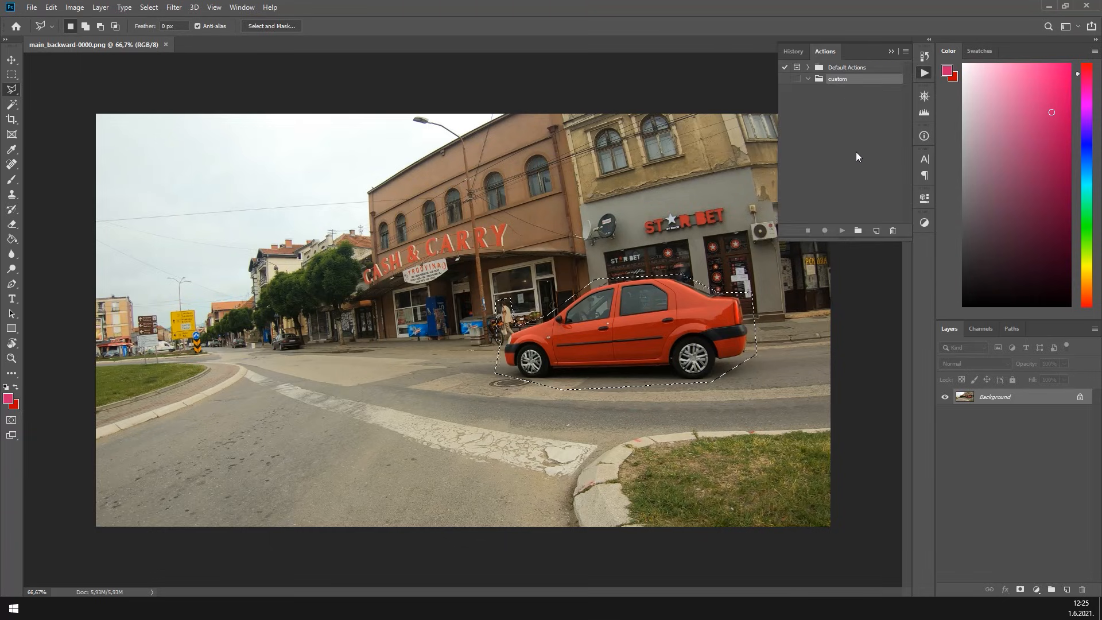
{"action": "left_click", "coordinate": [877, 230]}
{"action": "type", "text": "RC masking"}
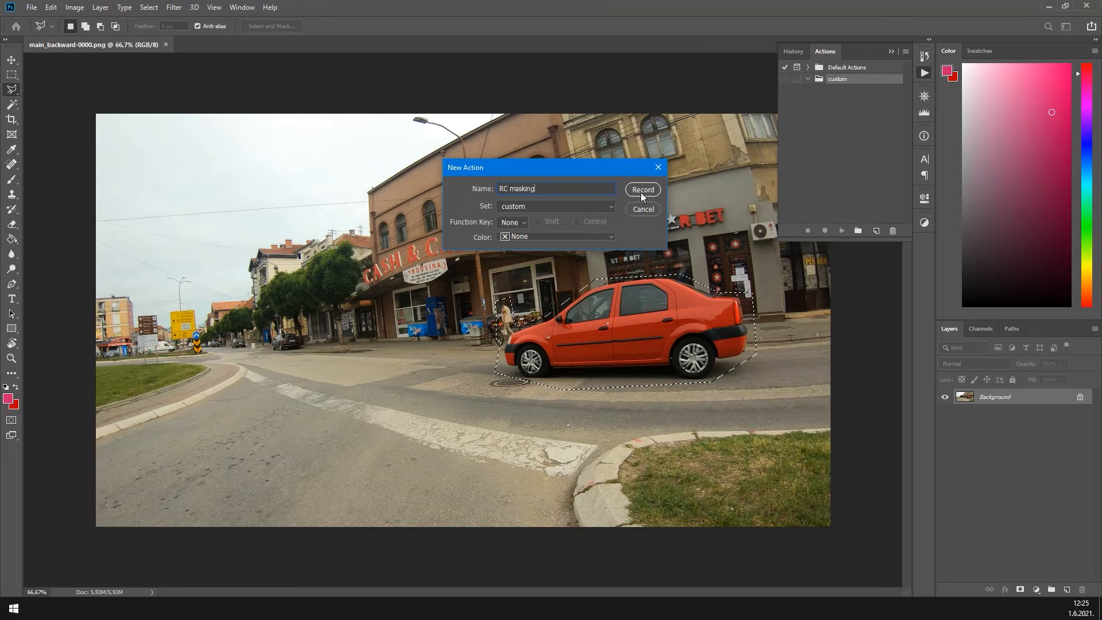
{"action": "left_click", "coordinate": [643, 191]}
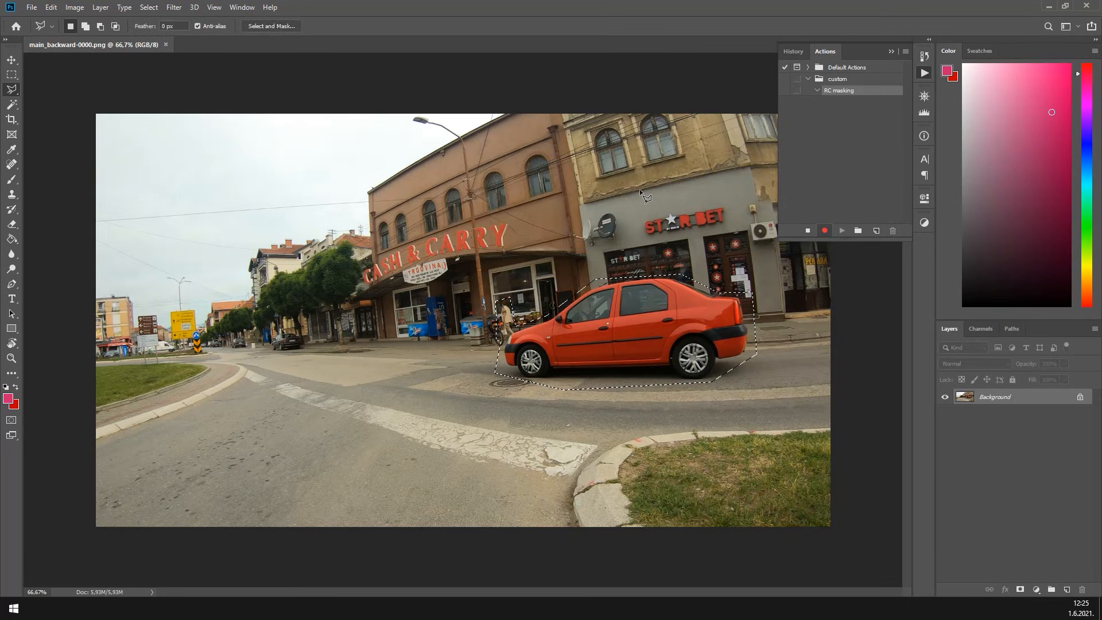
Fill the selected car and pedestrian area with Black in Normal mode at 100% opacity
{"action": "right_click", "coordinate": [607, 330]}
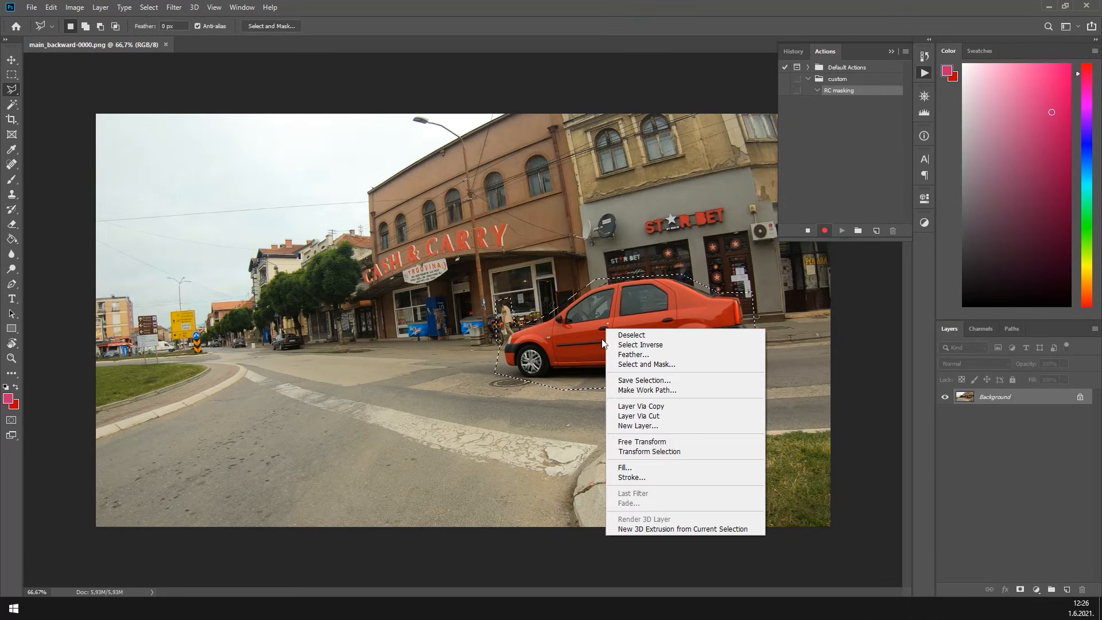
{"action": "left_click", "coordinate": [624, 467]}
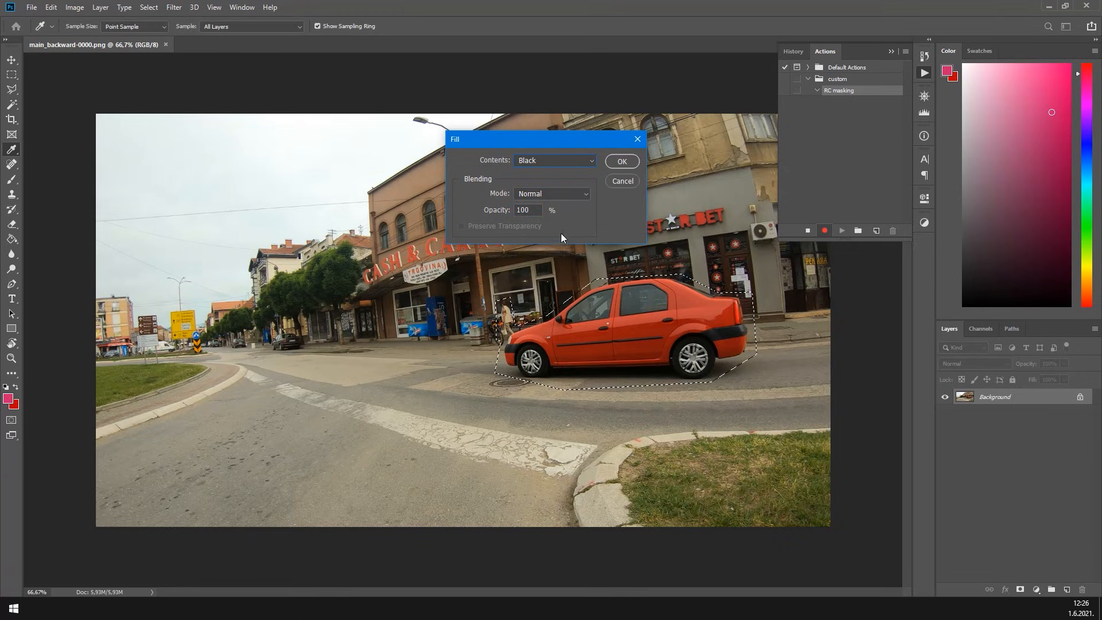
{"action": "left_click", "coordinate": [620, 164]}
Invert the selection, fill the rest of the image with White and deselect
{"action": "right_click", "coordinate": [562, 186]}
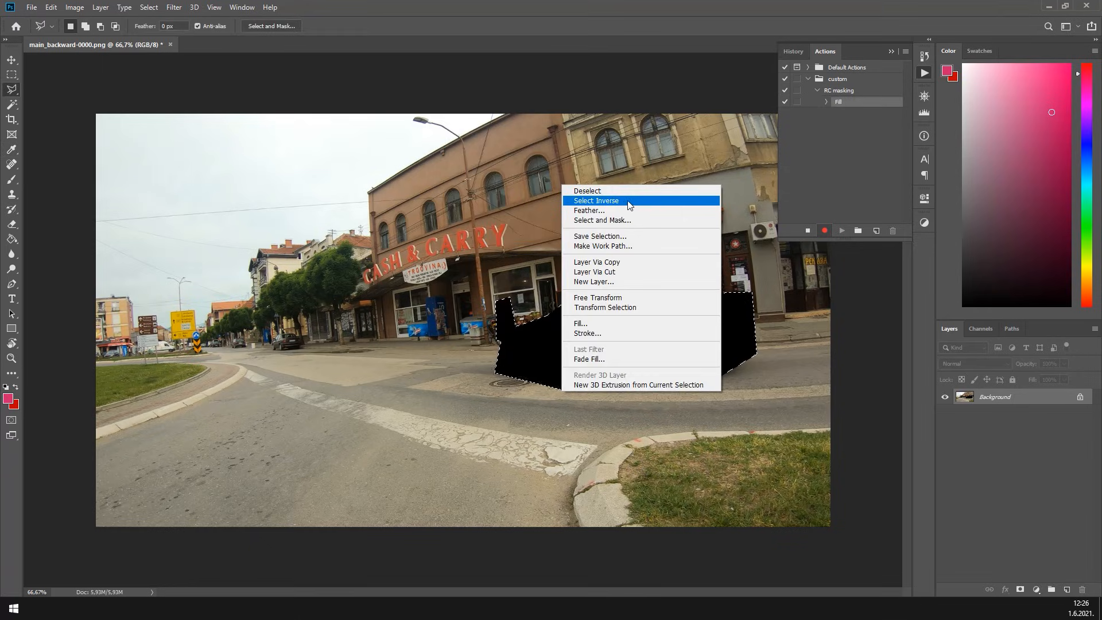
{"action": "left_click", "coordinate": [596, 201]}
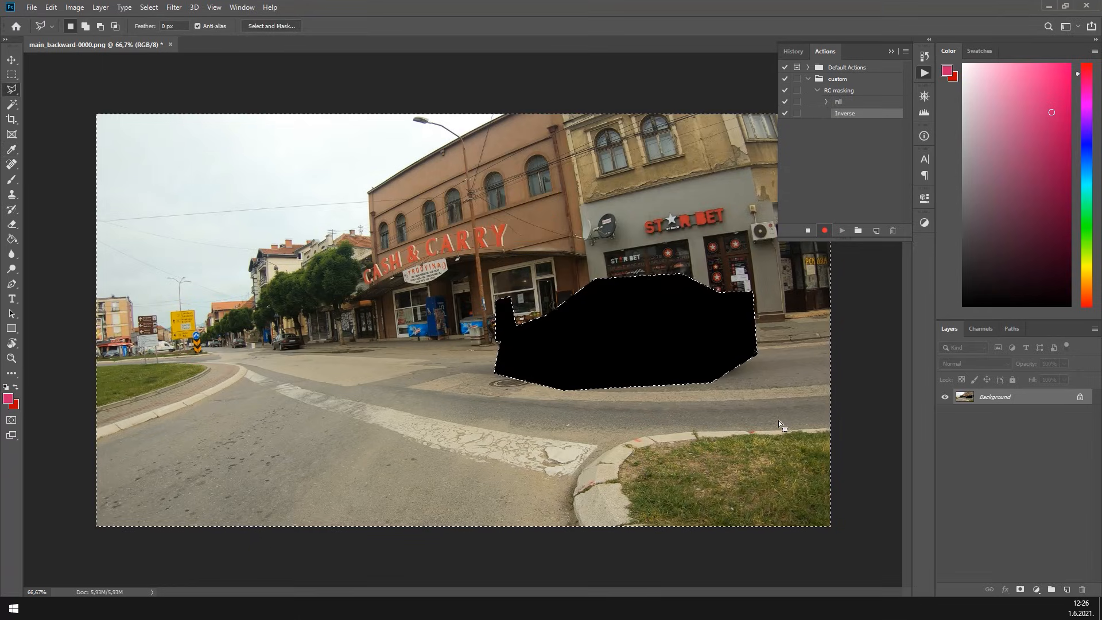
{"action": "right_click", "coordinate": [351, 253]}
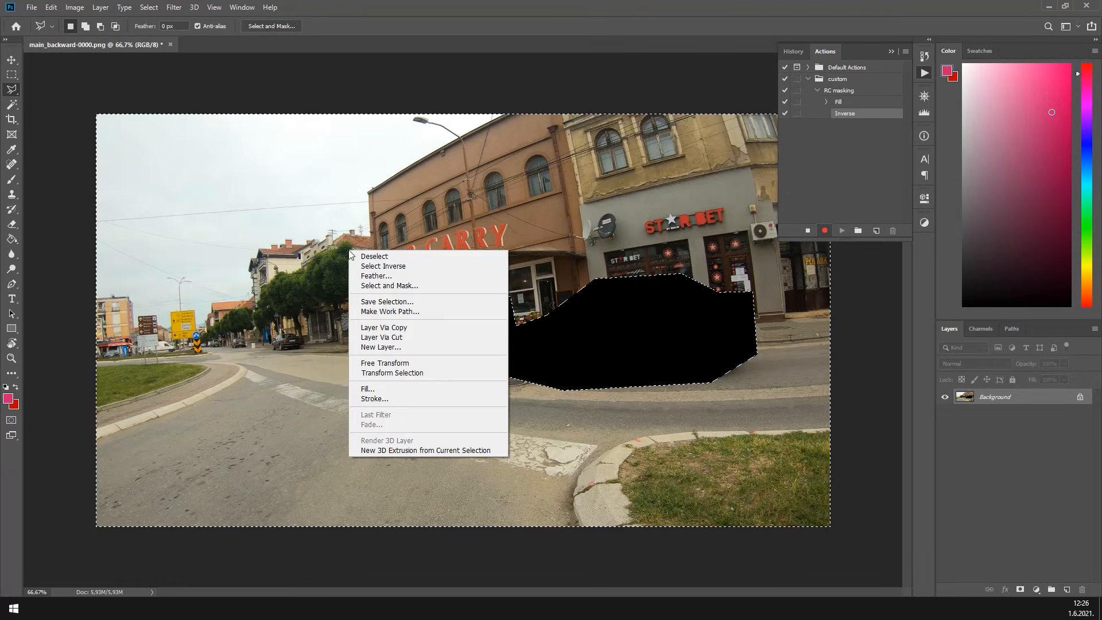
{"action": "left_click", "coordinate": [384, 396]}
{"action": "left_click", "coordinate": [554, 160]}
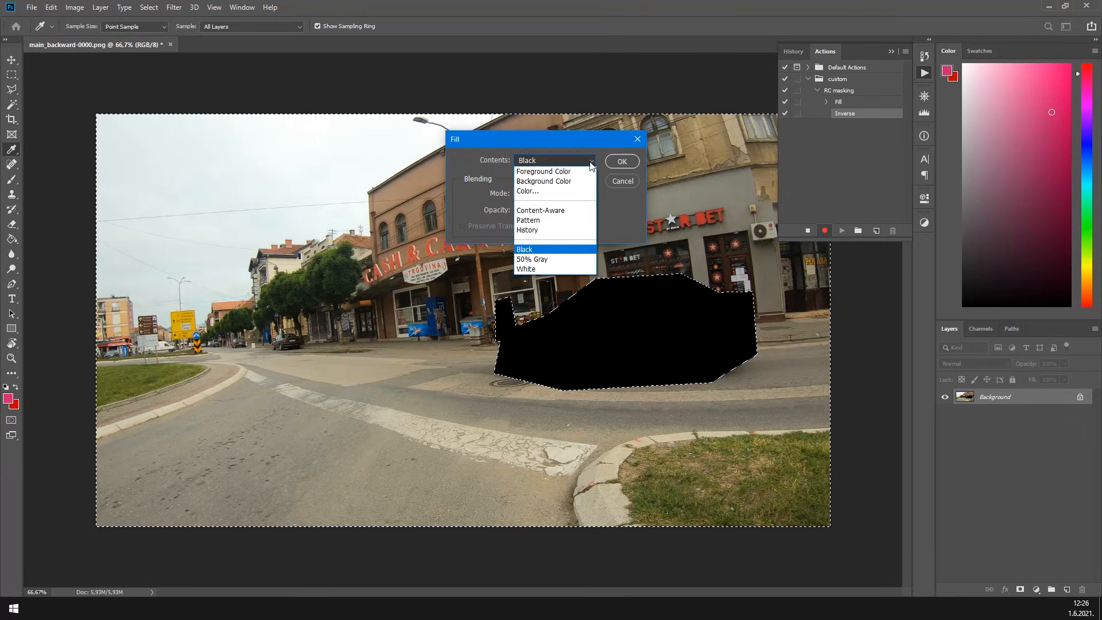
{"action": "left_click", "coordinate": [548, 266]}
{"action": "left_click", "coordinate": [622, 162]}
{"action": "key", "text": "ctrl+d"}
{"action": "key", "text": "l"}
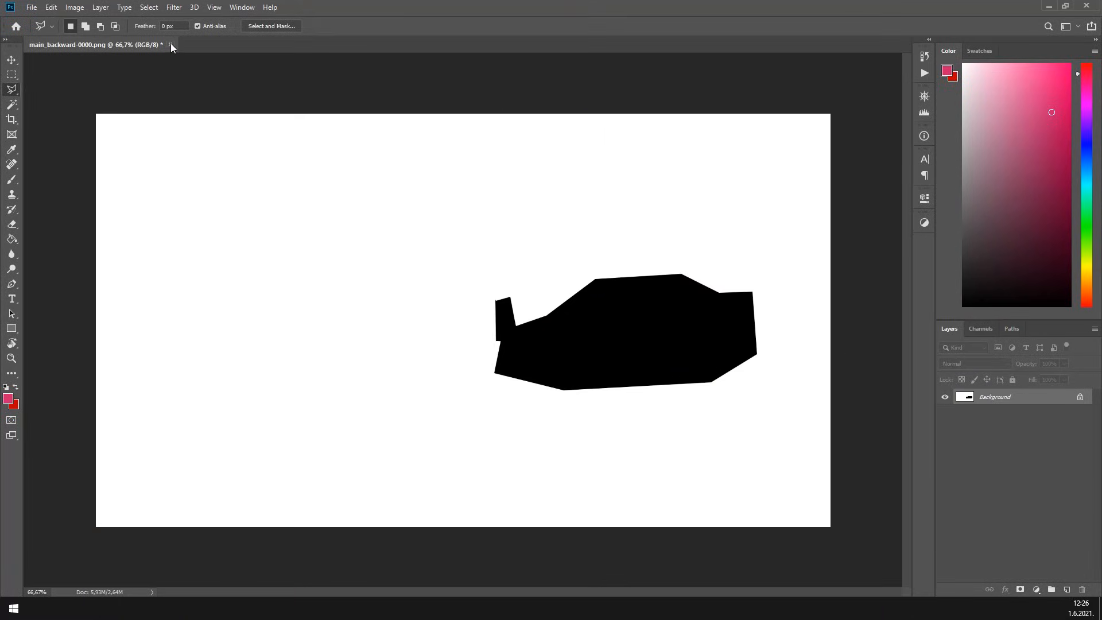
Close main_backward-0000.png without saving and open a batch of frames from the _geometry folder, starting with main_backward-0000.png
{"action": "left_click", "coordinate": [171, 44]}
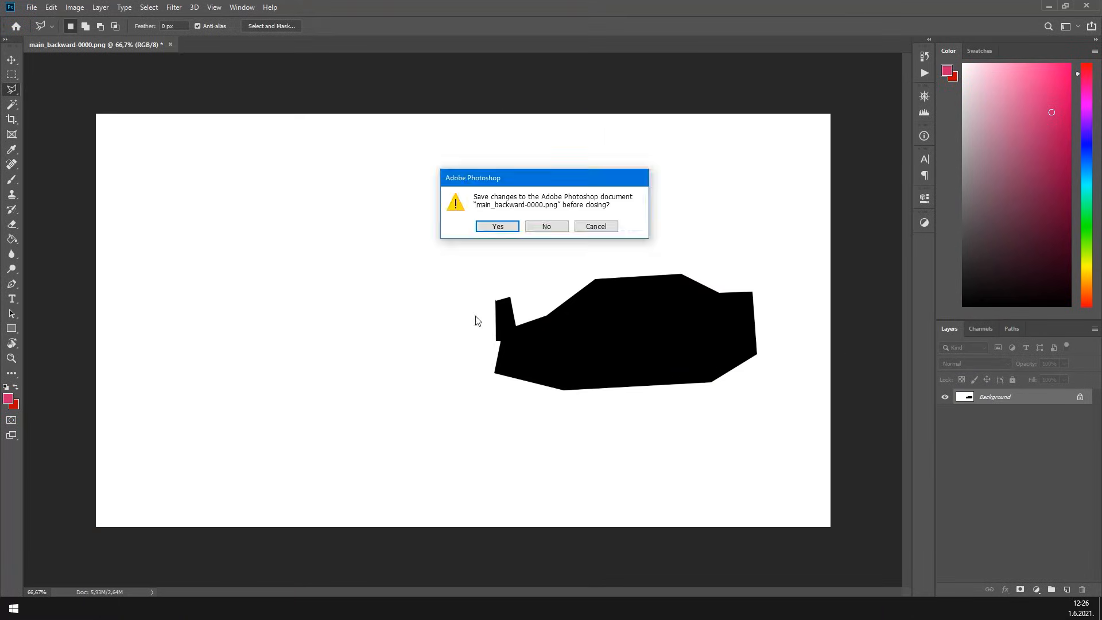
{"action": "left_click", "coordinate": [547, 226]}
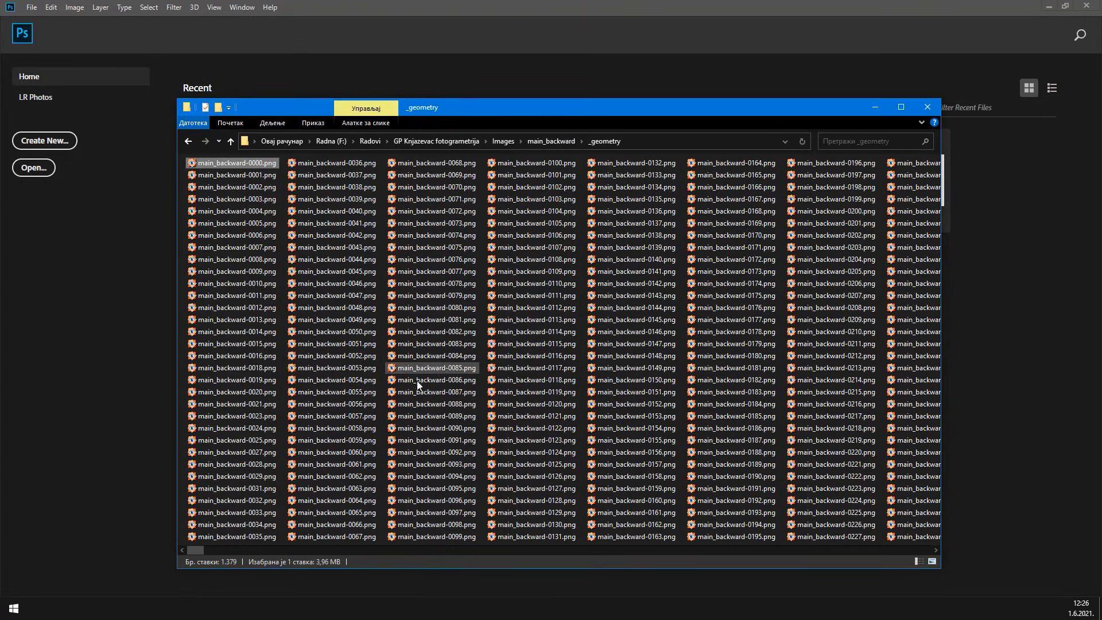
{"action": "left_click", "coordinate": [439, 536], "text": "shift"}
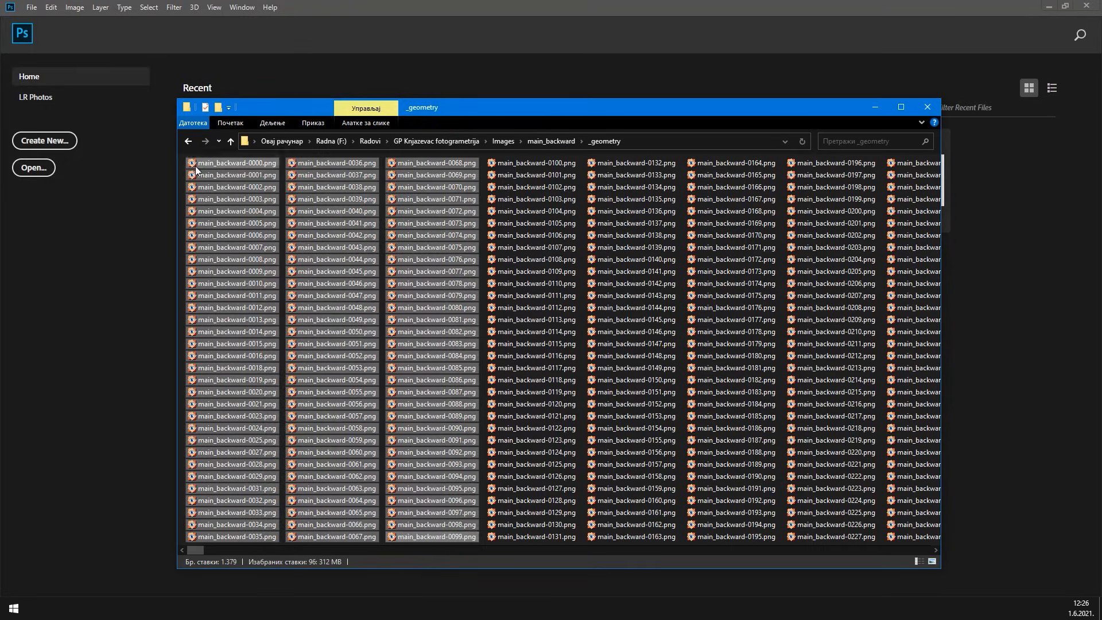
{"action": "left_click_drag", "start_coordinate": [193, 163], "coordinate": [141, 162]}
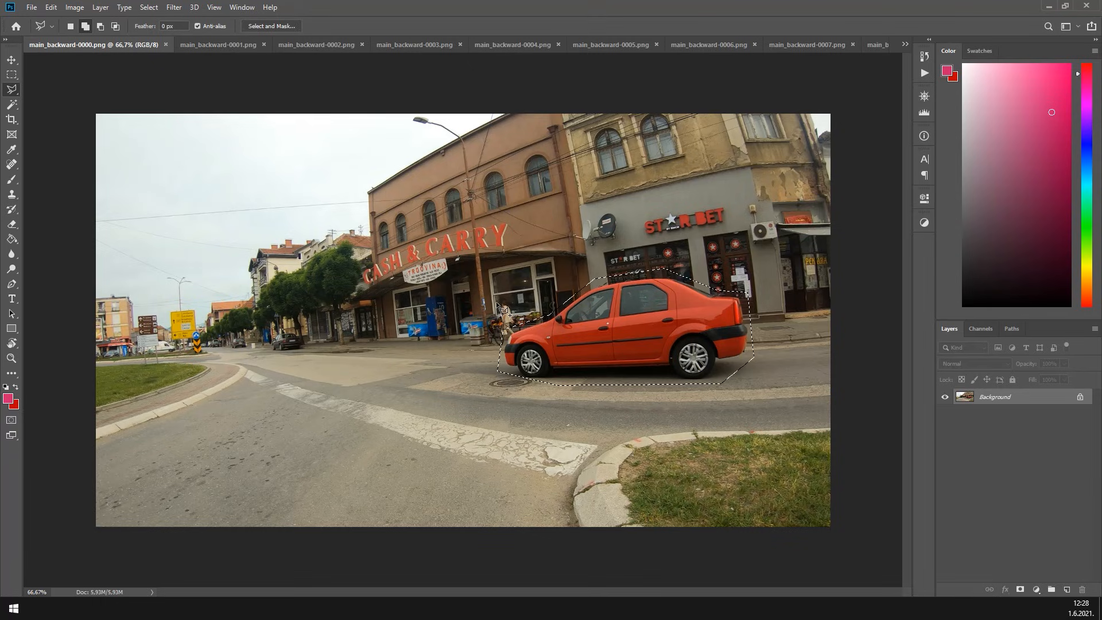
Add the pedestrian near the red car's front to the selection in main_backward-0000.png
{"action": "left_click", "coordinate": [500, 339]}
{"action": "left_click", "coordinate": [525, 339]}
{"action": "left_click", "coordinate": [515, 299]}
{"action": "left_click", "coordinate": [497, 302]}
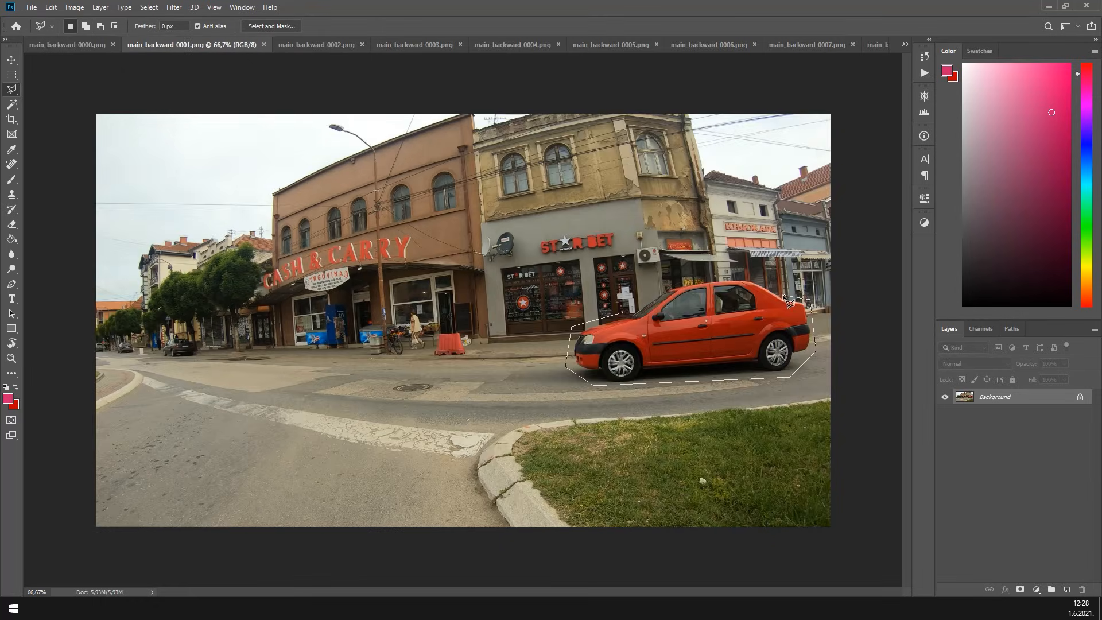
Outline the red car in main_backward-0001.png with the Polygonal Lasso
{"action": "left_click", "coordinate": [740, 275]}
{"action": "left_click", "coordinate": [686, 281]}
{"action": "left_click", "coordinate": [636, 318]}
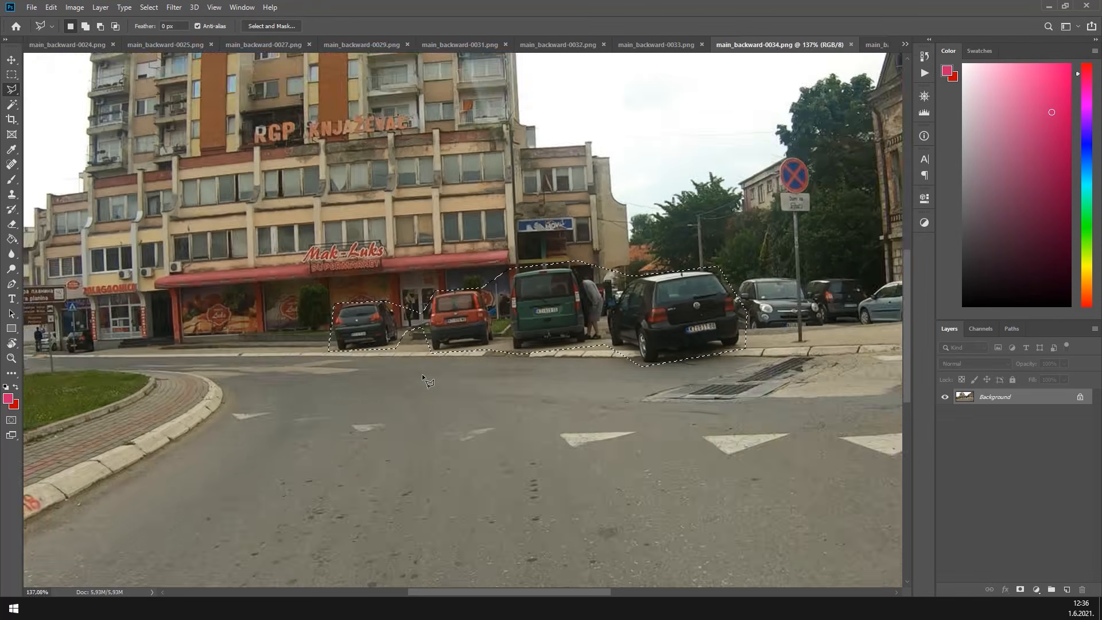
Review the vehicle selections in the open frames from main_backward-0034.png back to main_backward-0024.png
{"action": "key", "text": "ctrl+shift+Tab"}
{"action": "key", "text": "ctrl+shift+Tab"}
{"action": "key", "text": "ctrl+shift+Tab"}
{"action": "key", "text": "ctrl+shift+Tab"}
{"action": "key", "text": "ctrl+shift+Tab"}
{"action": "key", "text": "ctrl+shift+Tab"}
{"action": "key", "text": "ctrl+shift+Tab"}
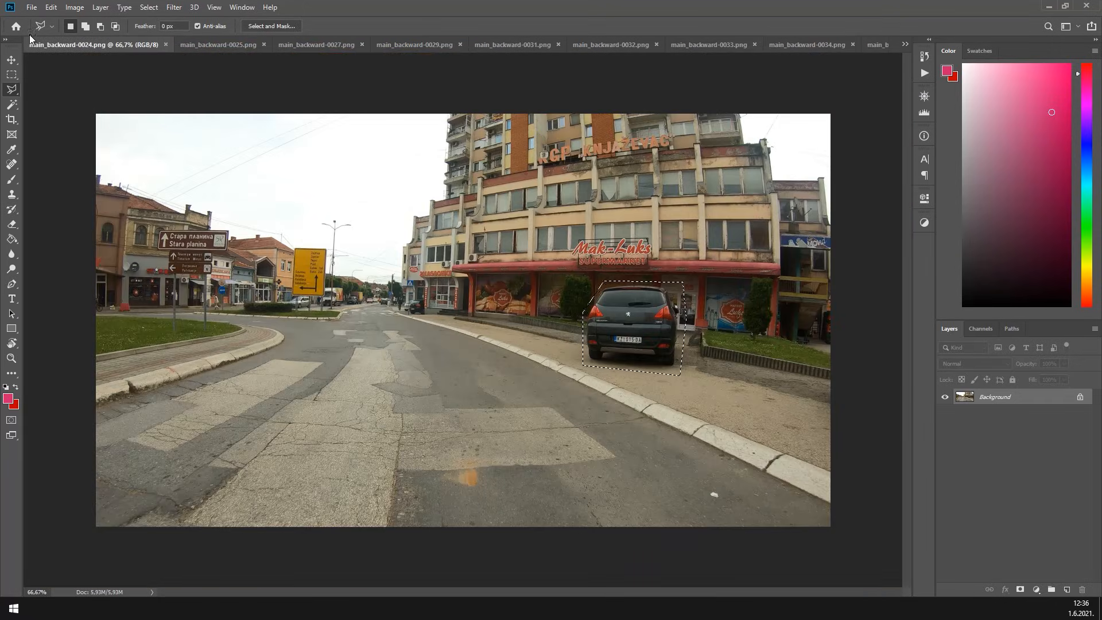
Set up a Batch run of the RC masking action from the custom set with Opened Files as the source
{"action": "left_click", "coordinate": [34, 8]}
{"action": "mouse_move", "coordinate": [83, 265]}
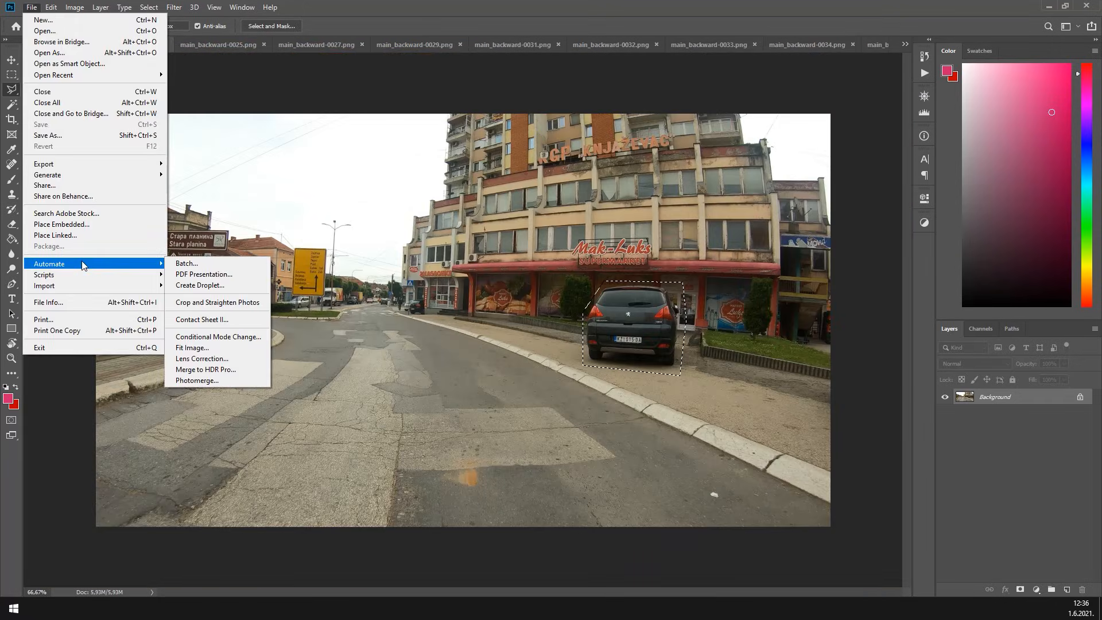
{"action": "left_click", "coordinate": [235, 266]}
{"action": "left_click", "coordinate": [425, 210]}
{"action": "left_click", "coordinate": [340, 237]}
{"action": "left_click", "coordinate": [401, 227]}
{"action": "left_click", "coordinate": [301, 226]}
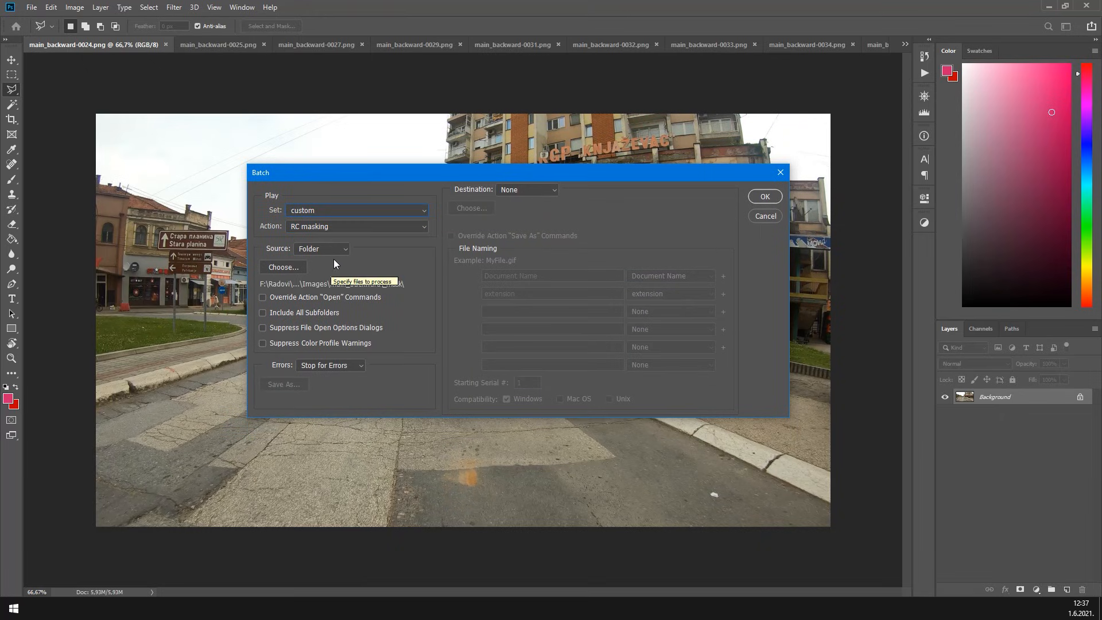
{"action": "left_click", "coordinate": [345, 250]}
{"action": "left_click", "coordinate": [314, 279]}
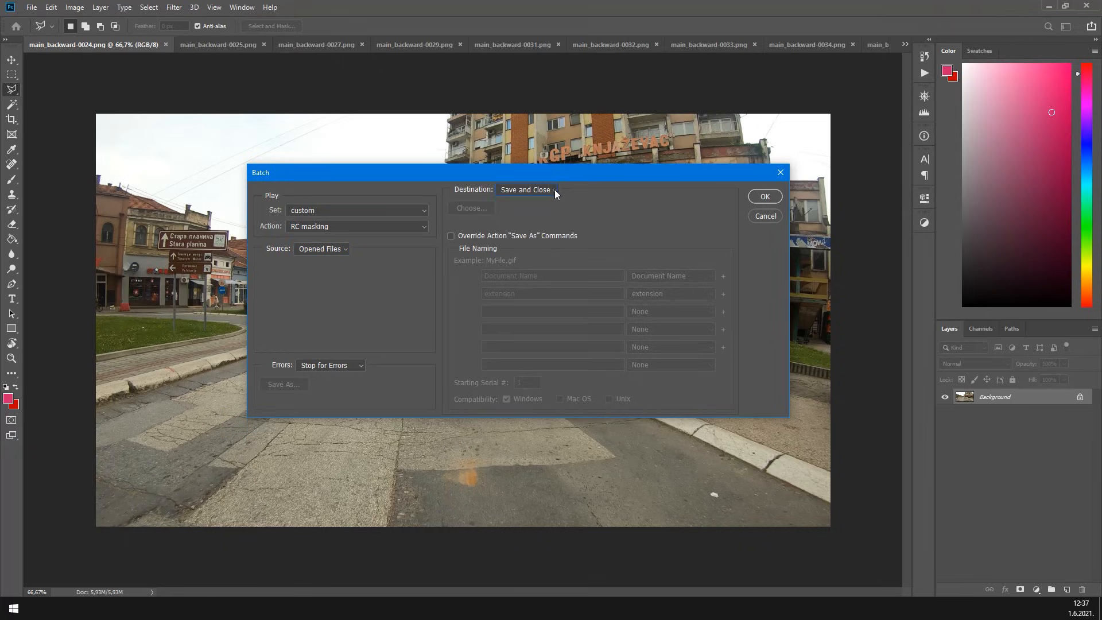
Set the batch destination to main_backward's _mask folder and run the batch
{"action": "left_click", "coordinate": [555, 189]}
{"action": "left_click", "coordinate": [531, 220]}
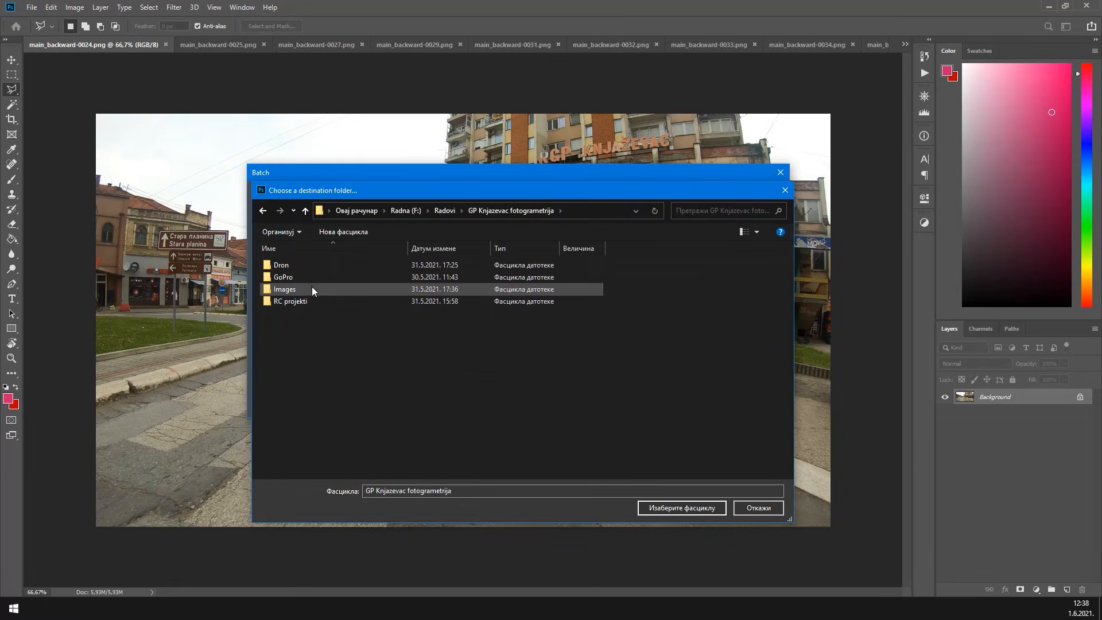
{"action": "left_click", "coordinate": [314, 268]}
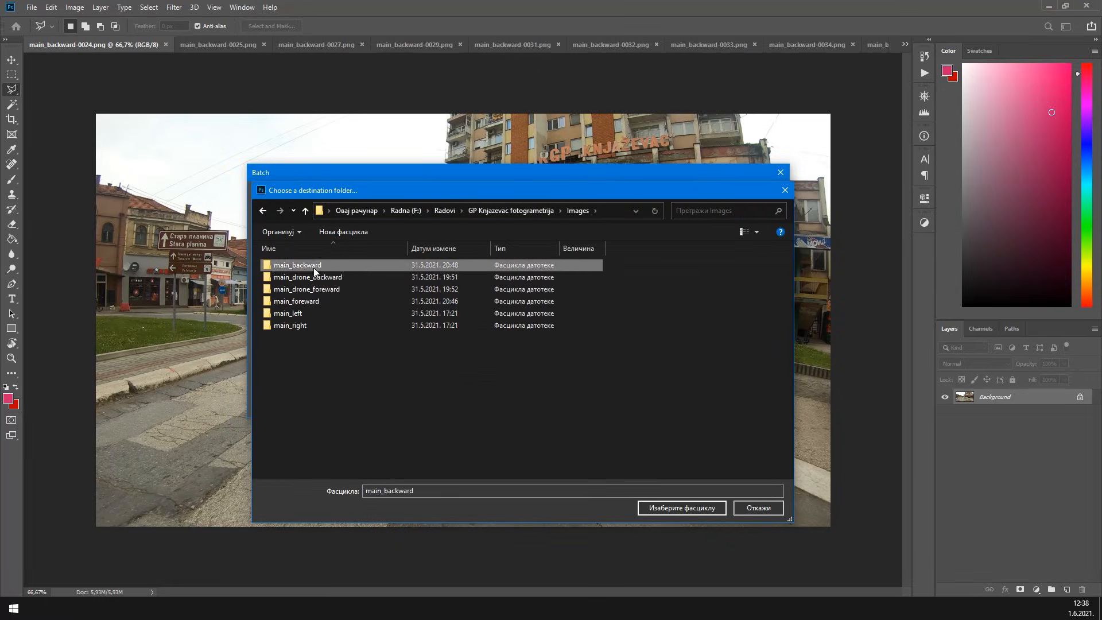
{"action": "double_click", "coordinate": [322, 268]}
{"action": "double_click", "coordinate": [284, 280]}
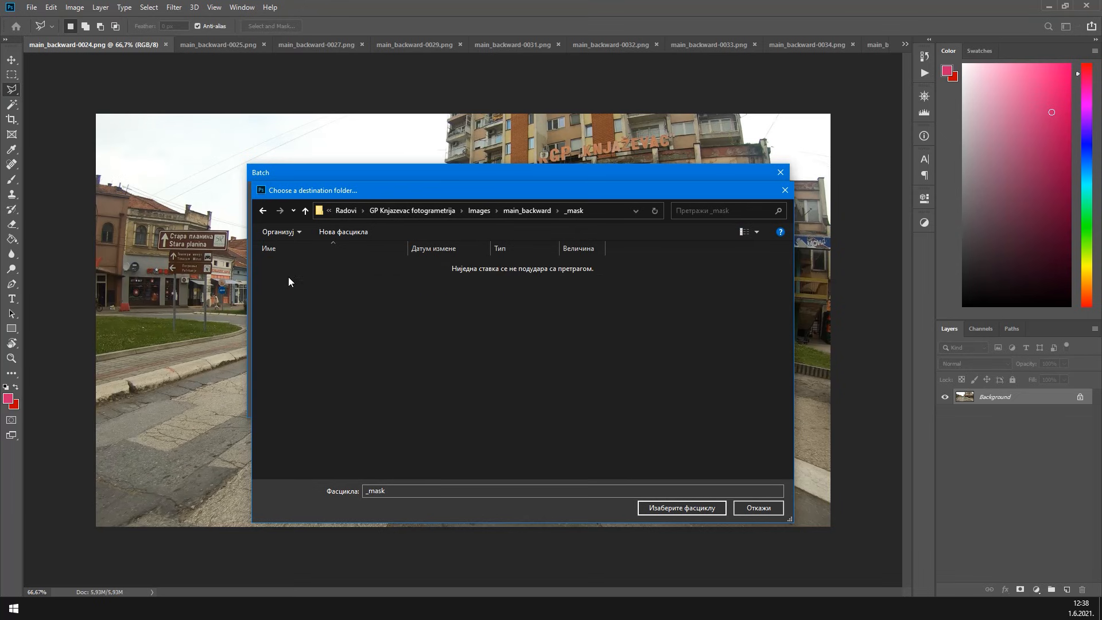
{"action": "left_click", "coordinate": [686, 508]}
{"action": "left_click", "coordinate": [765, 198]}
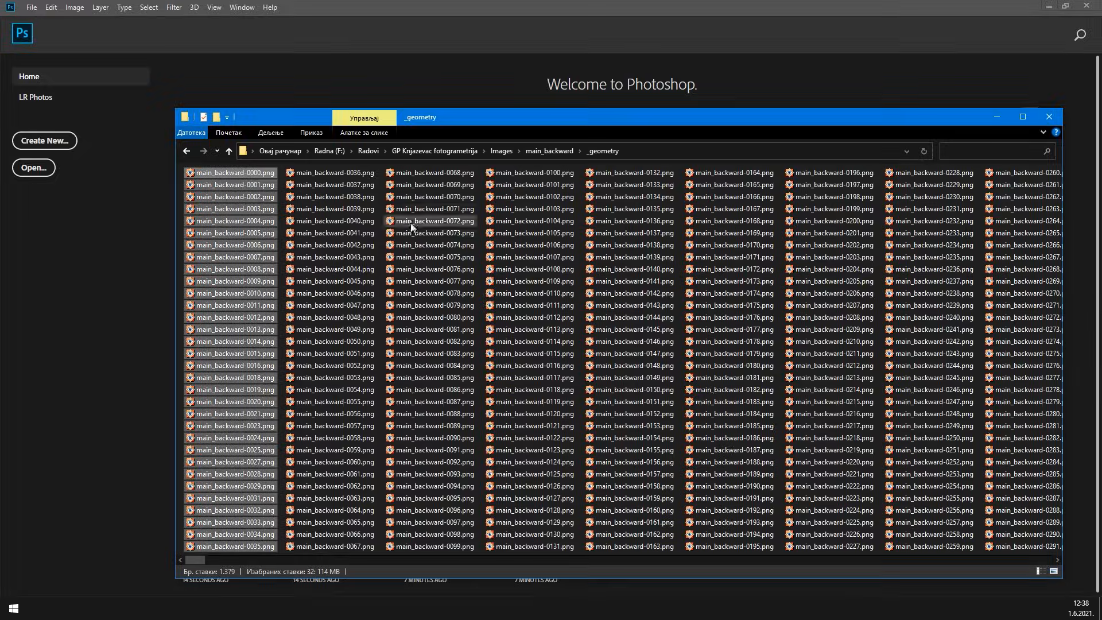
Open main_backward's _mask folder and examine the generated masks as thumbnails
{"action": "left_click", "coordinate": [534, 151]}
{"action": "double_click", "coordinate": [212, 201]}
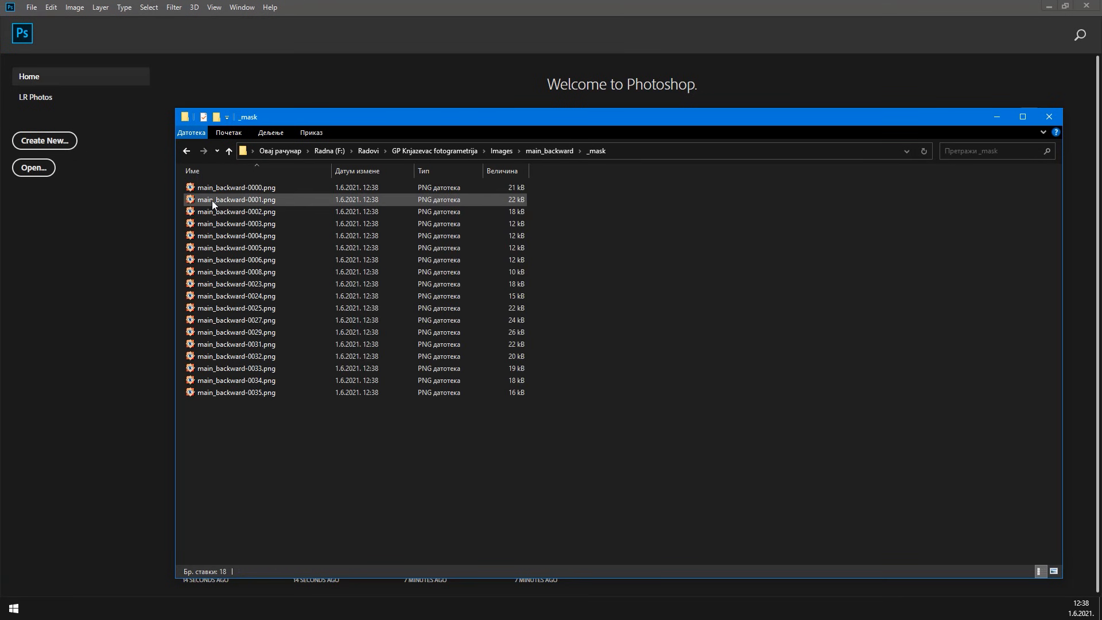
{"action": "left_click", "coordinate": [1054, 572]}
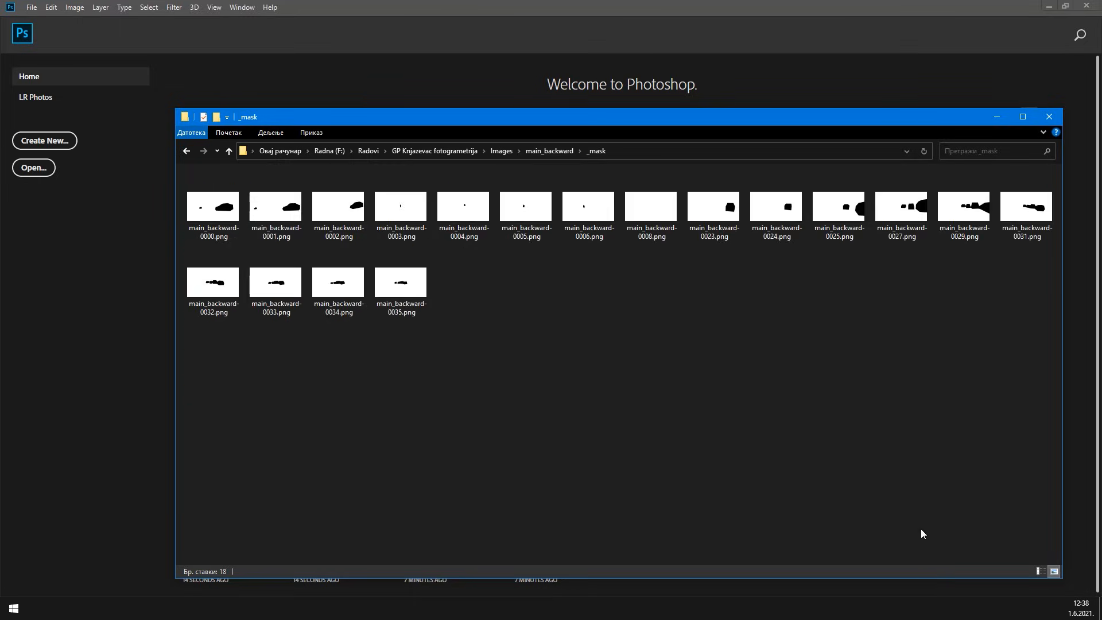
{"action": "left_click", "coordinate": [675, 235]}
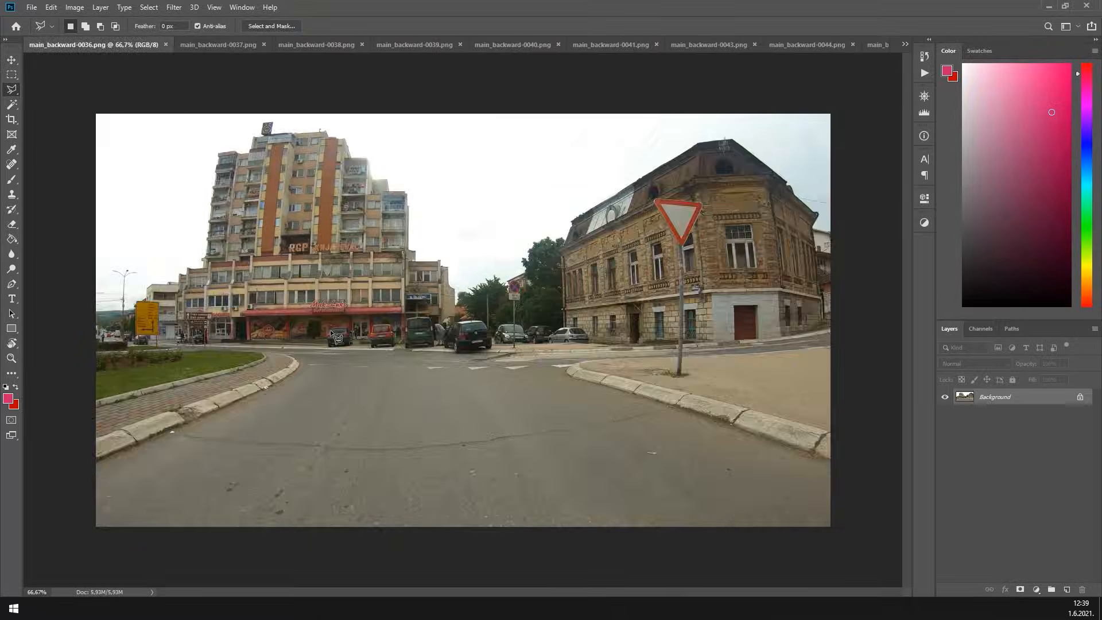
Go through the vehicles in the next batch of open frames, from main_backward-0036.png to main_backward-0043.png
{"action": "key", "text": "ctrl+Tab"}
{"action": "key", "text": "ctrl+Tab"}
{"action": "key", "text": "ctrl+Tab"}
{"action": "key", "text": "ctrl+Tab"}
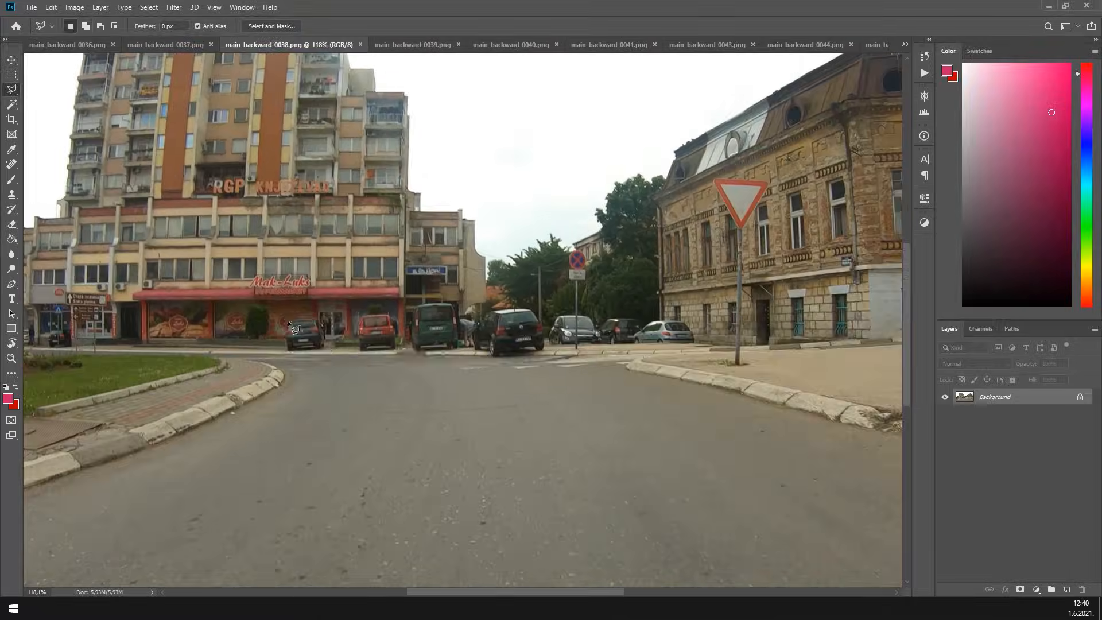
{"action": "key", "text": "ctrl+Tab"}
{"action": "key", "text": "ctrl+Tab"}
{"action": "key", "text": "ctrl+Tab"}
{"action": "key", "text": "ctrl+Tab"}
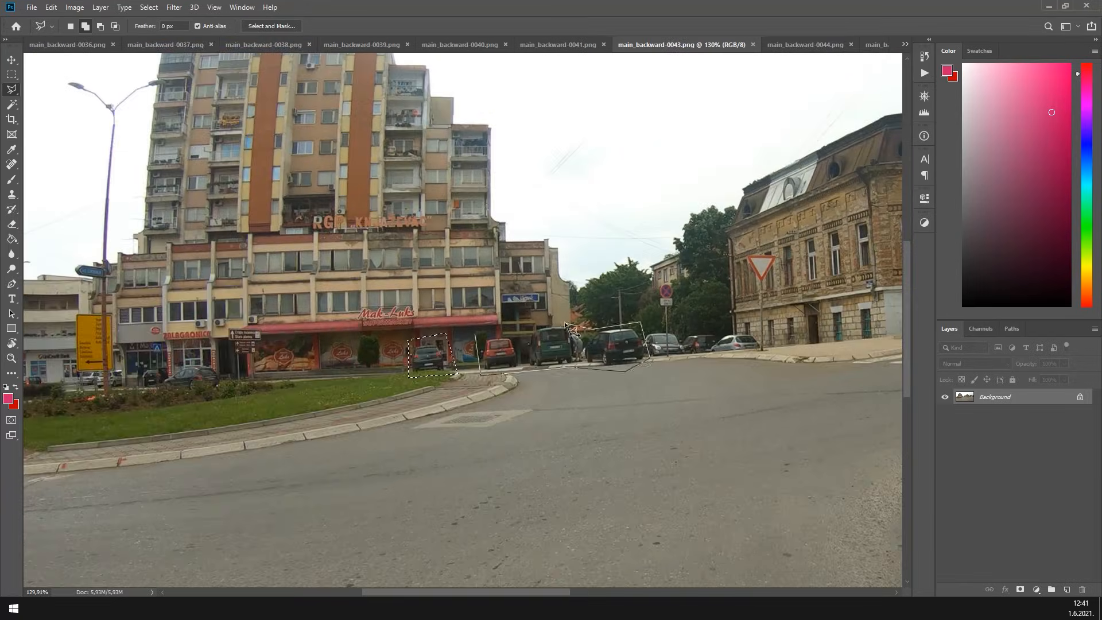
Go through the open frames from main_backward-0043.png past main_backward-0077.png, examining the vehicles and their lasso selections
{"action": "key", "text": "ctrl+Tab"}
{"action": "key", "text": "ctrl+Tab"}
{"action": "key", "text": "ctrl+Tab"}
{"action": "key", "text": "ctrl+Tab"}
{"action": "key", "text": "ctrl+Tab"}
{"action": "key", "text": "ctrl+Tab"}
{"action": "key", "text": "ctrl+Tab"}
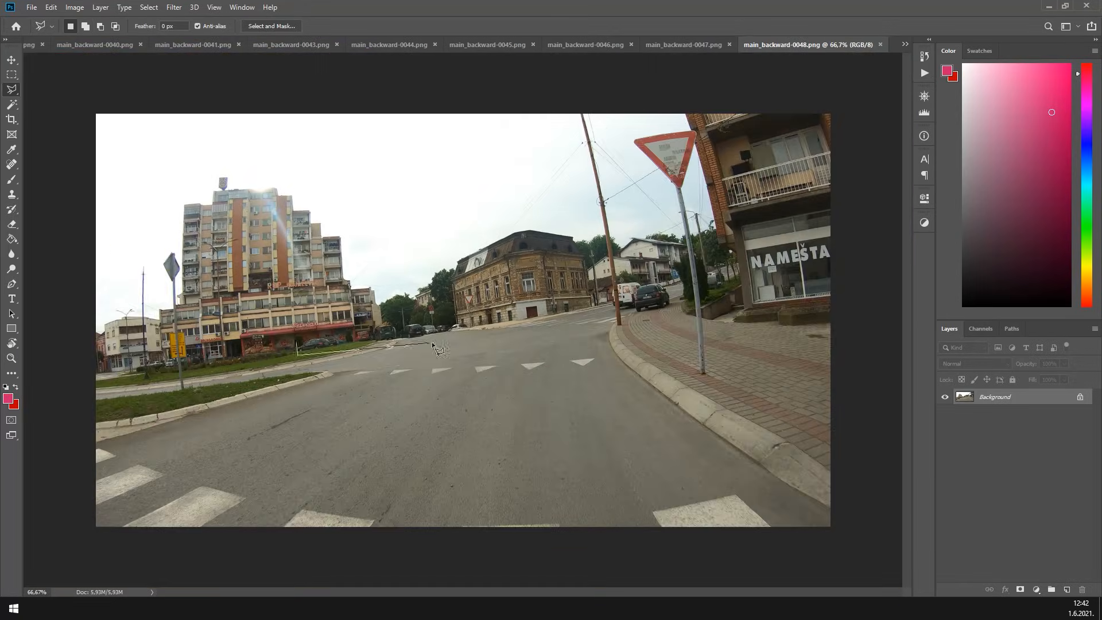
{"action": "key", "text": "ctrl+Tab"}
{"action": "key", "text": "ctrl+Tab"}
{"action": "key", "text": "ctrl+Tab"}
{"action": "key", "text": "ctrl+Tab"}
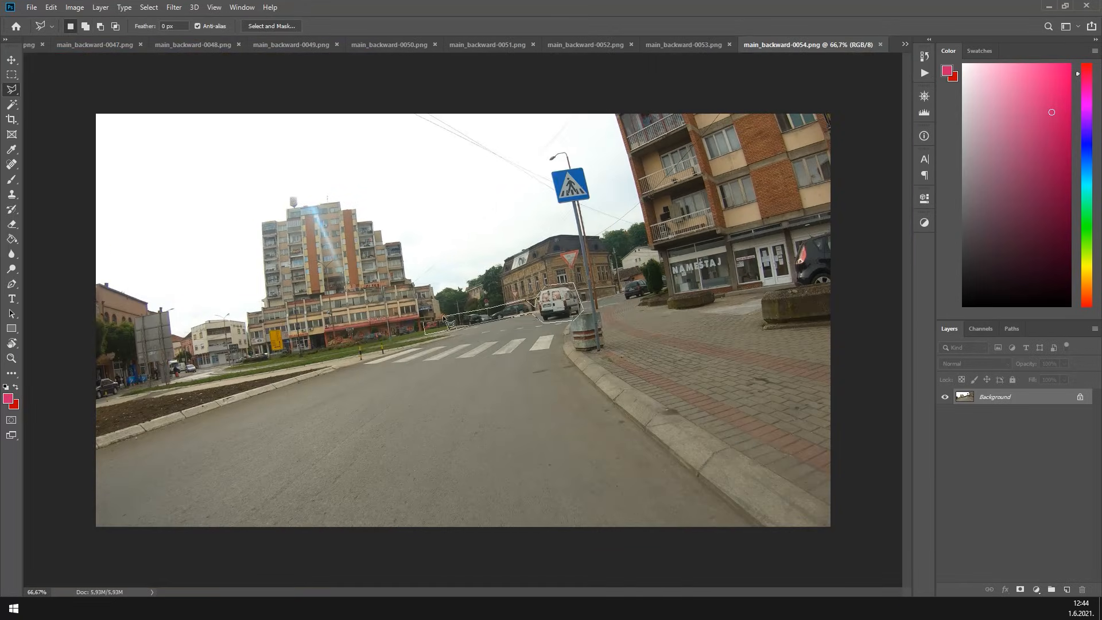
{"action": "key", "text": "ctrl+Tab"}
{"action": "key", "text": "ctrl+Tab"}
{"action": "key", "text": "ctrl+Tab"}
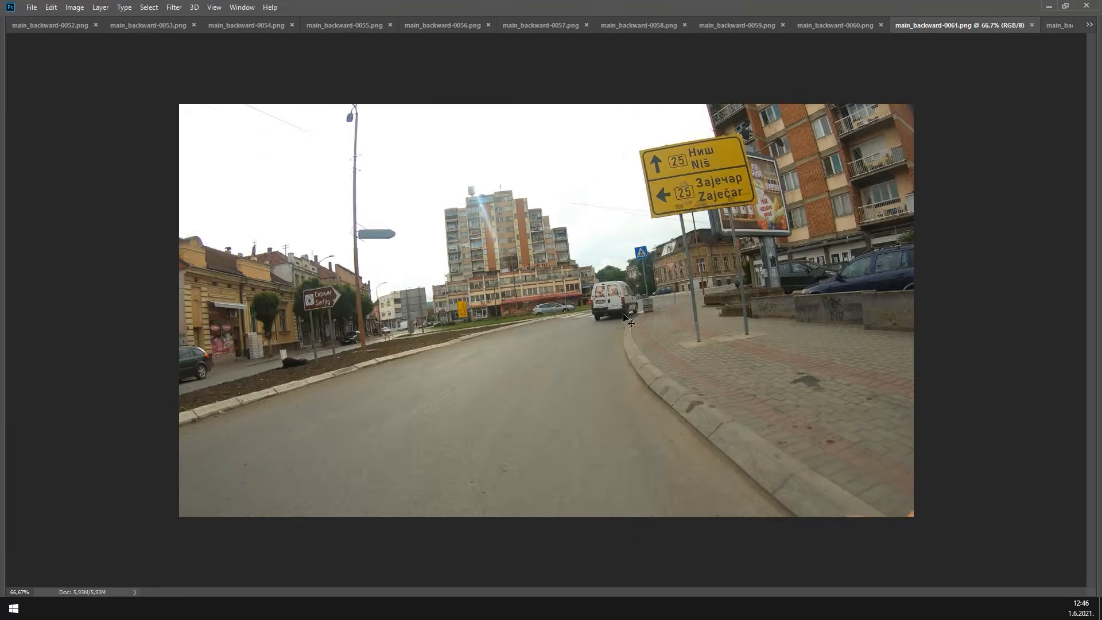
{"action": "key", "text": "ctrl+Tab"}
{"action": "key", "text": "ctrl+Tab"}
{"action": "key", "text": "ctrl+Tab"}
{"action": "key", "text": "ctrl+Tab"}
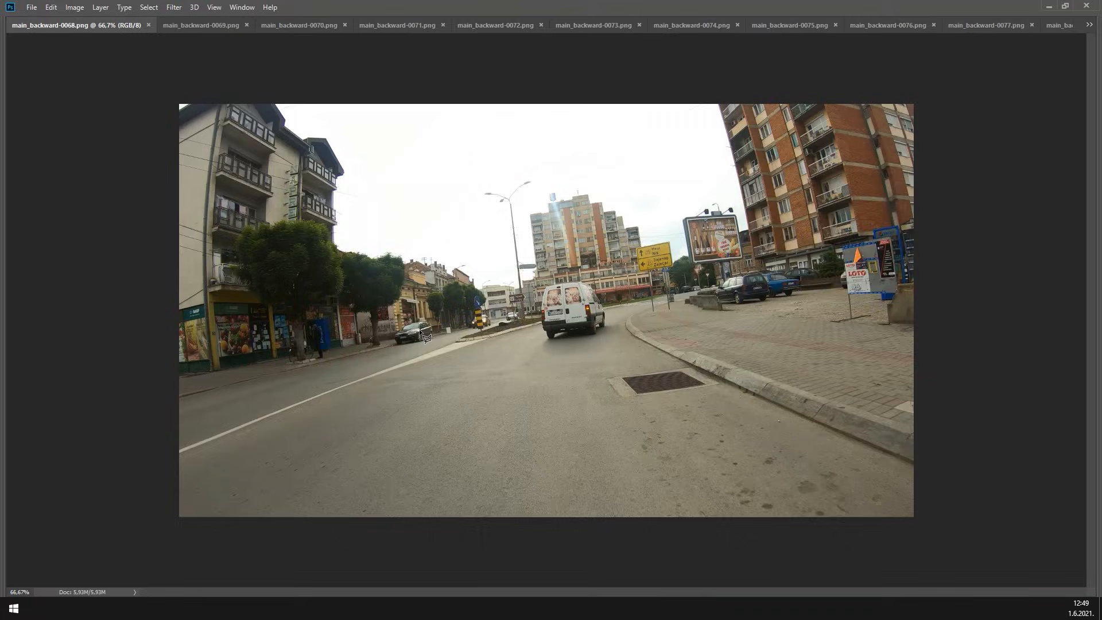
{"action": "key", "text": "ctrl+Tab"}
{"action": "key", "text": "ctrl+Tab"}
{"action": "key", "text": "ctrl+Tab"}
{"action": "key", "text": "ctrl+Tab"}
{"action": "key", "text": "ctrl+Tab"}
{"action": "key", "text": "ctrl+Tab"}
{"action": "key", "text": "ctrl+Tab"}
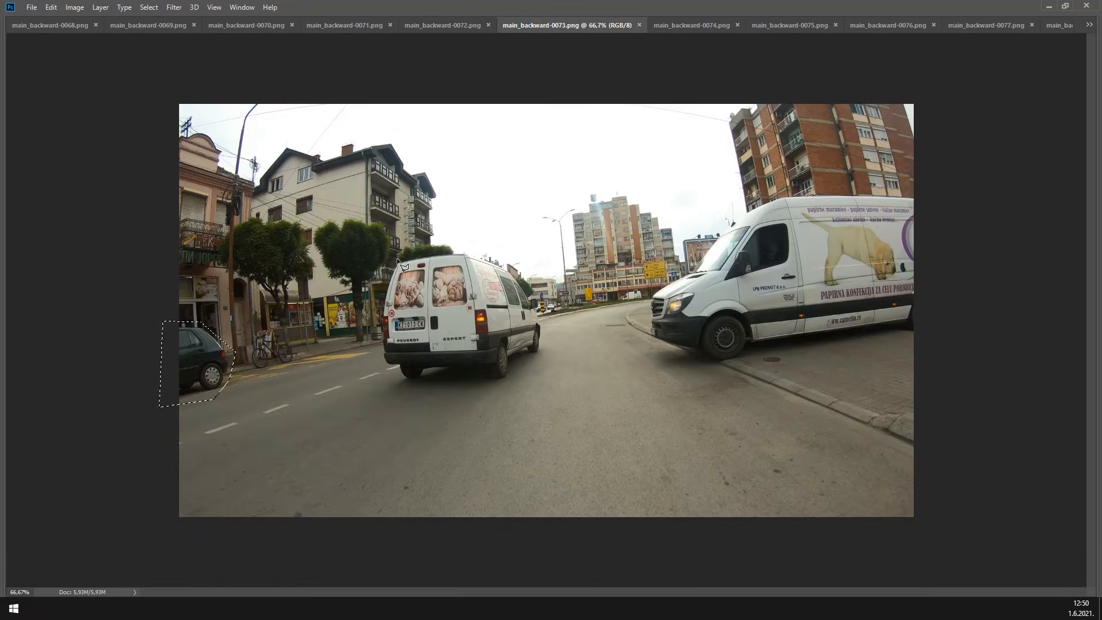
{"action": "key", "text": "ctrl+Tab"}
{"action": "key", "text": "ctrl+Tab"}
{"action": "key", "text": "ctrl+Tab"}
{"action": "key", "text": "ctrl+Tab"}
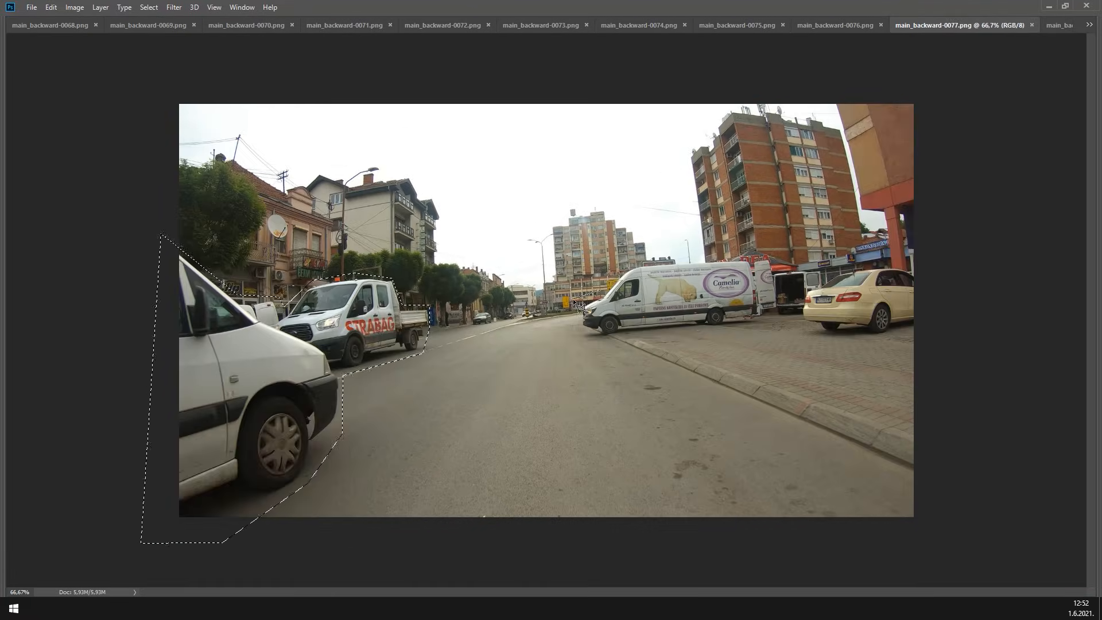
{"action": "key", "text": "ctrl+Tab"}
{"action": "key", "text": "ctrl+Tab"}
{"action": "key", "text": "ctrl+Tab"}
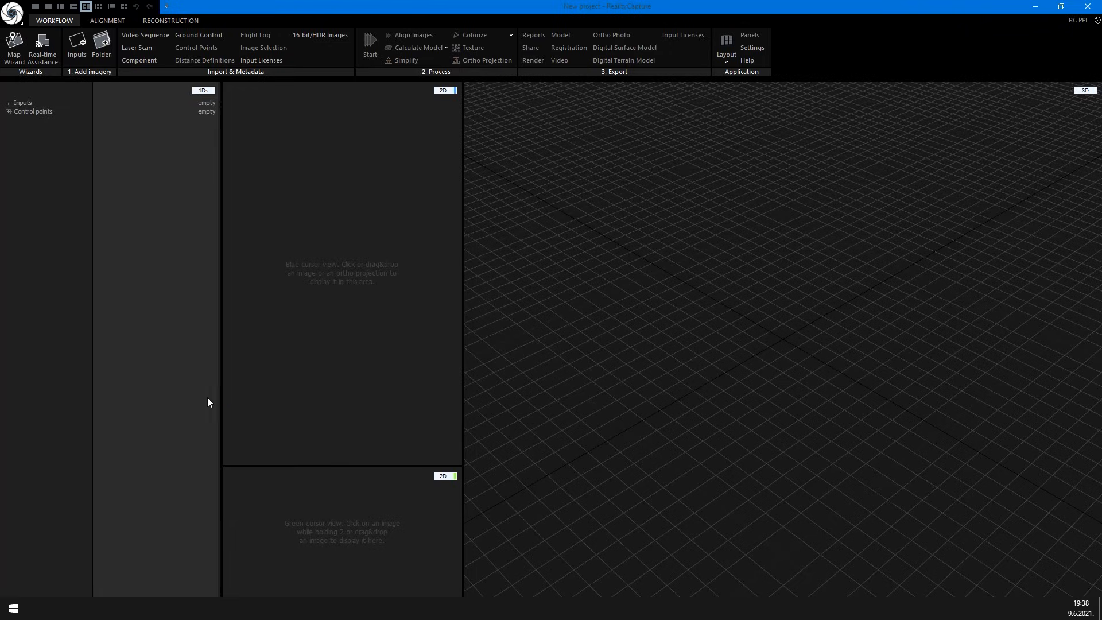
Bring up the Images folder over RealityCapture and import main_backward's _geometry and _mask folders into the project
{"action": "left_click", "coordinate": [174, 269]}
{"action": "key", "text": "alt+Tab"}
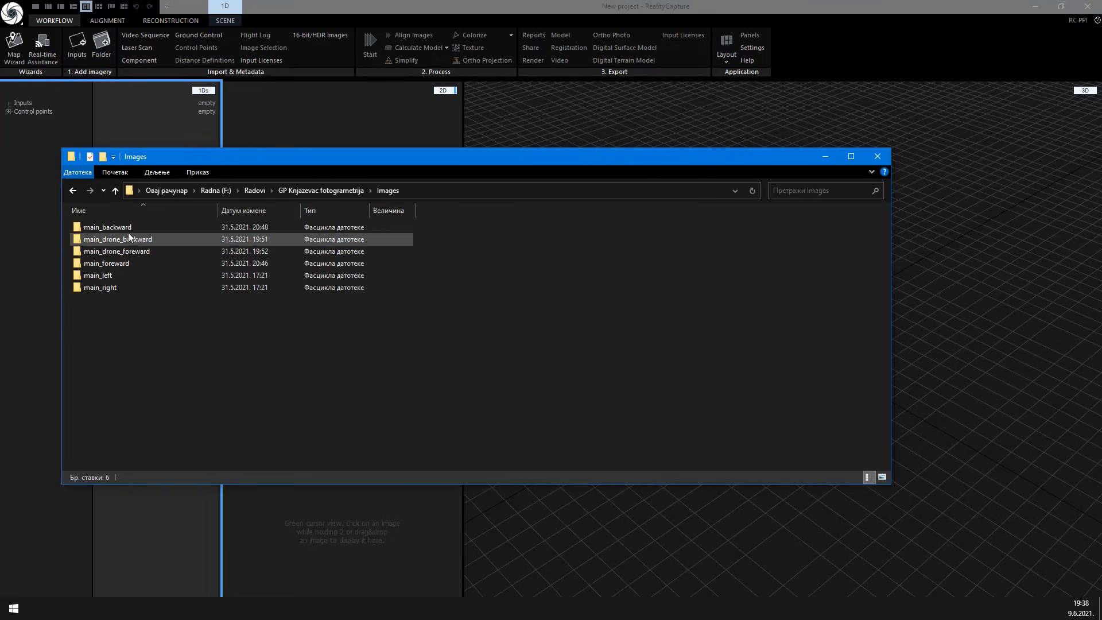
{"action": "left_click_drag", "start_coordinate": [258, 159], "coordinate": [432, 147]}
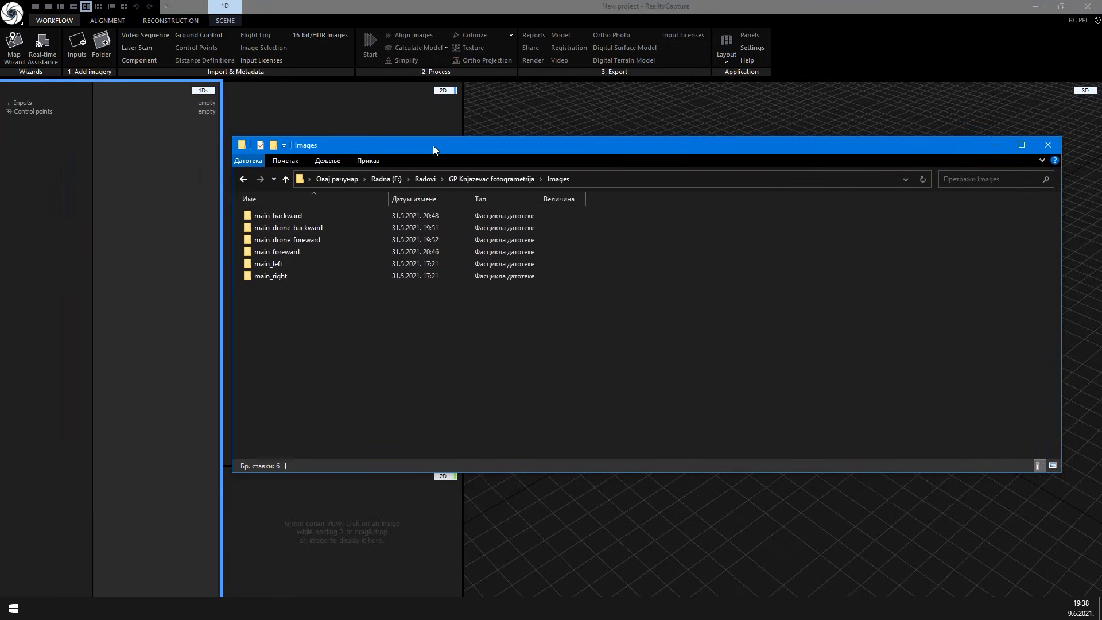
{"action": "double_click", "coordinate": [304, 218]}
{"action": "left_click", "coordinate": [283, 216]}
{"action": "left_click", "coordinate": [271, 227], "text": "ctrl"}
{"action": "left_click_drag", "start_coordinate": [278, 217], "coordinate": [22, 191]}
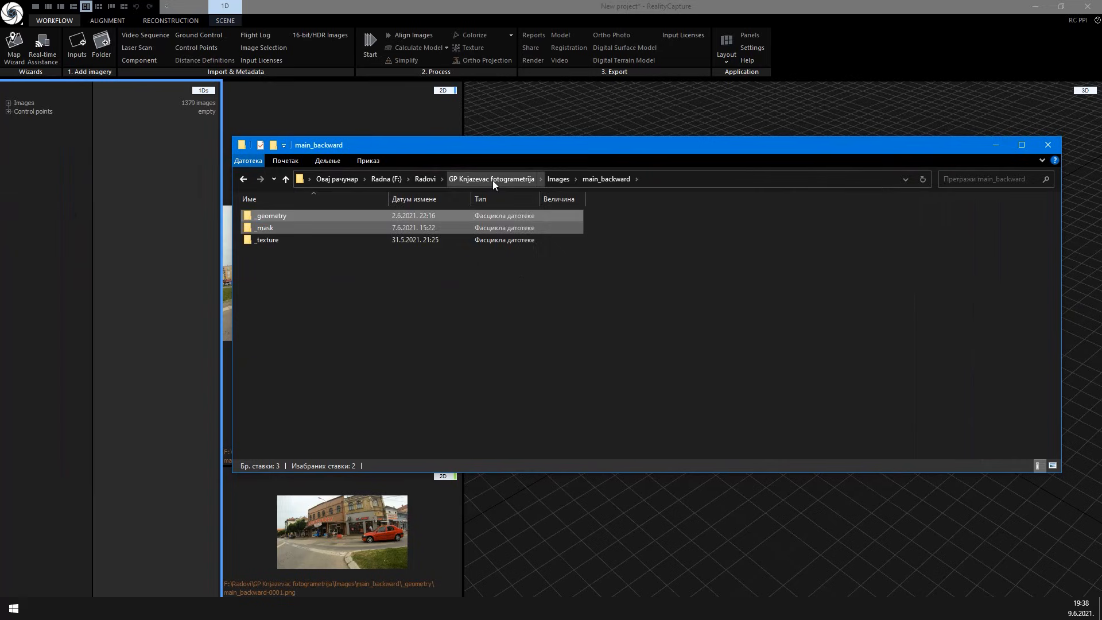
Import the _geometry and _mask folders from main_foreward into the RealityCapture project
{"action": "left_click", "coordinate": [557, 179]}
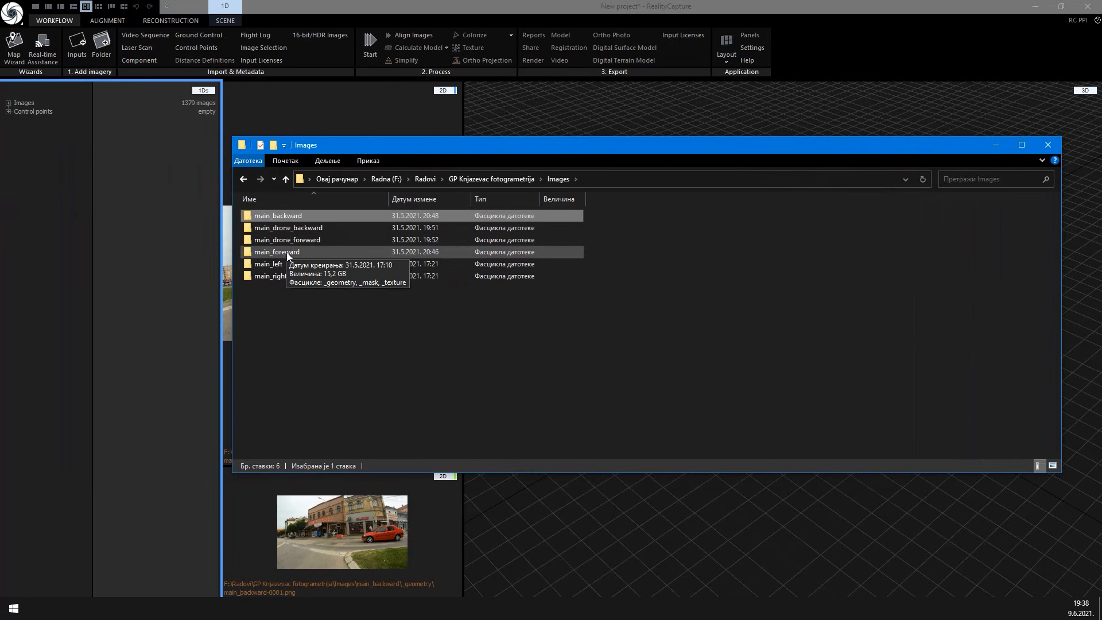
{"action": "double_click", "coordinate": [287, 253]}
{"action": "left_click", "coordinate": [278, 216]}
{"action": "left_click", "coordinate": [271, 228], "text": "shift"}
{"action": "left_click_drag", "start_coordinate": [274, 218], "coordinate": [51, 198]}
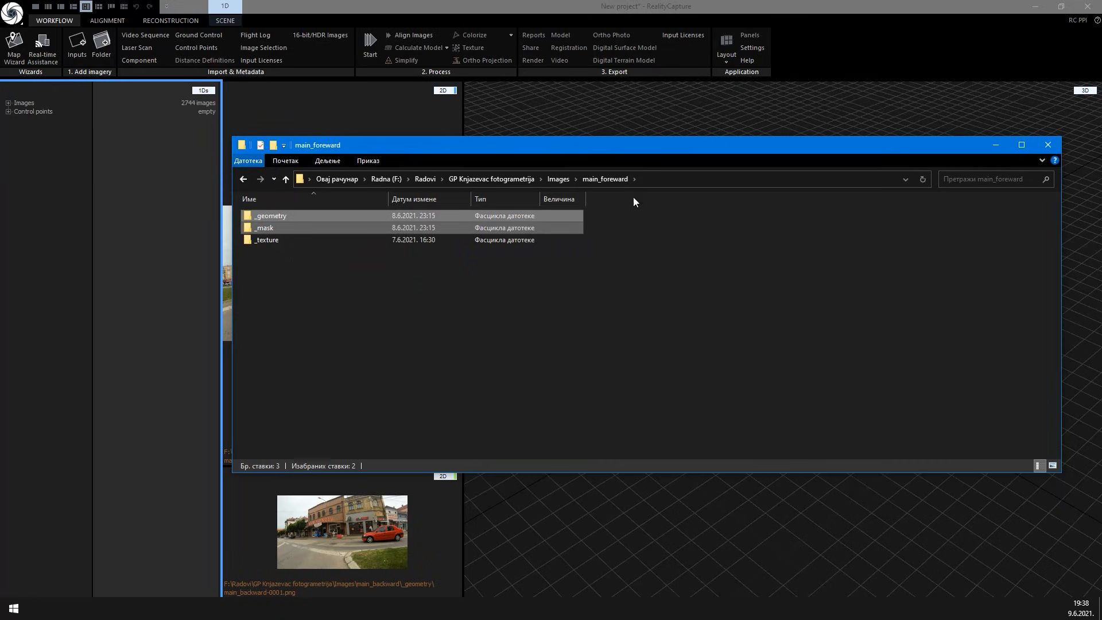
Import the _geometry and _mask folders from main_left into the RealityCapture project
{"action": "left_click", "coordinate": [558, 179]}
{"action": "left_click", "coordinate": [310, 266]}
{"action": "double_click", "coordinate": [310, 265]}
{"action": "left_click", "coordinate": [275, 216]}
{"action": "left_click", "coordinate": [274, 226], "text": "shift"}
{"action": "left_click_drag", "start_coordinate": [273, 219], "coordinate": [58, 201]}
Import the _geometry and _mask folders from main_right and return to the RealityCapture project
{"action": "left_click", "coordinate": [558, 179]}
{"action": "double_click", "coordinate": [290, 278]}
{"action": "left_click", "coordinate": [282, 215]}
{"action": "left_click", "coordinate": [274, 228], "text": "shift"}
{"action": "left_click_drag", "start_coordinate": [278, 218], "coordinate": [60, 195]}
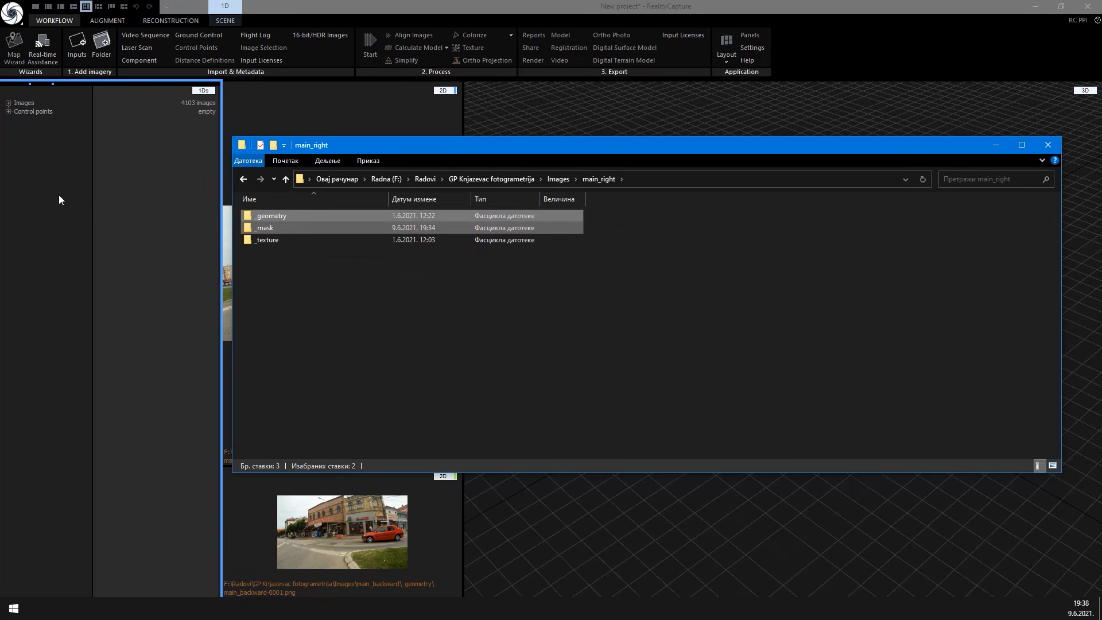
{"action": "left_click", "coordinate": [52, 194]}
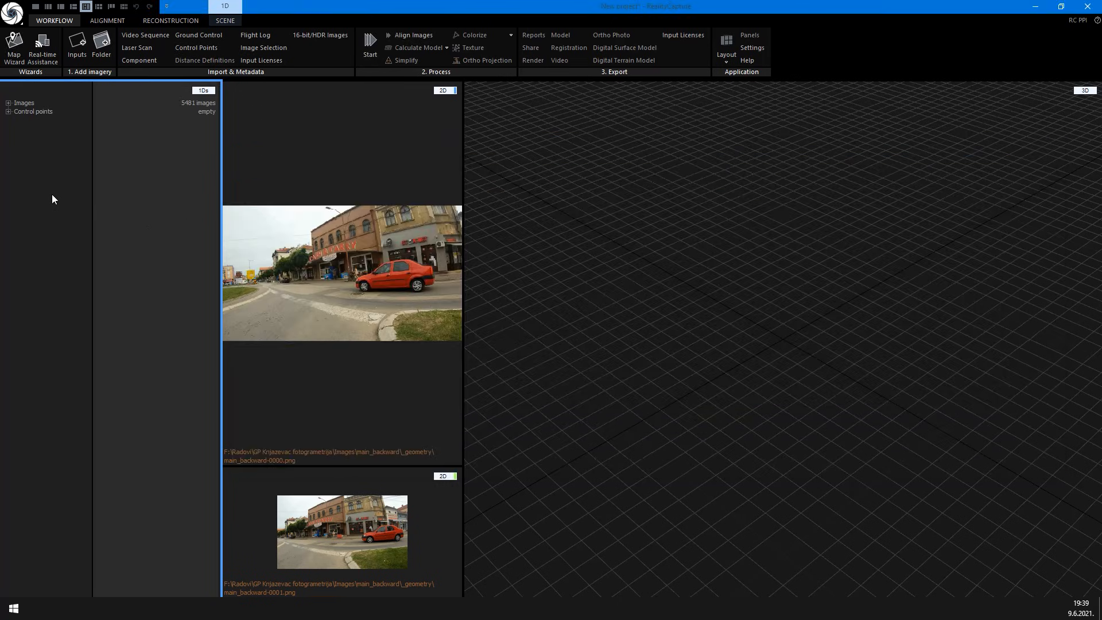
Expand the image list with full file names and examine individual frames' mask layer, prior calibration and prior lens distortion properties
{"action": "left_click", "coordinate": [8, 103]}
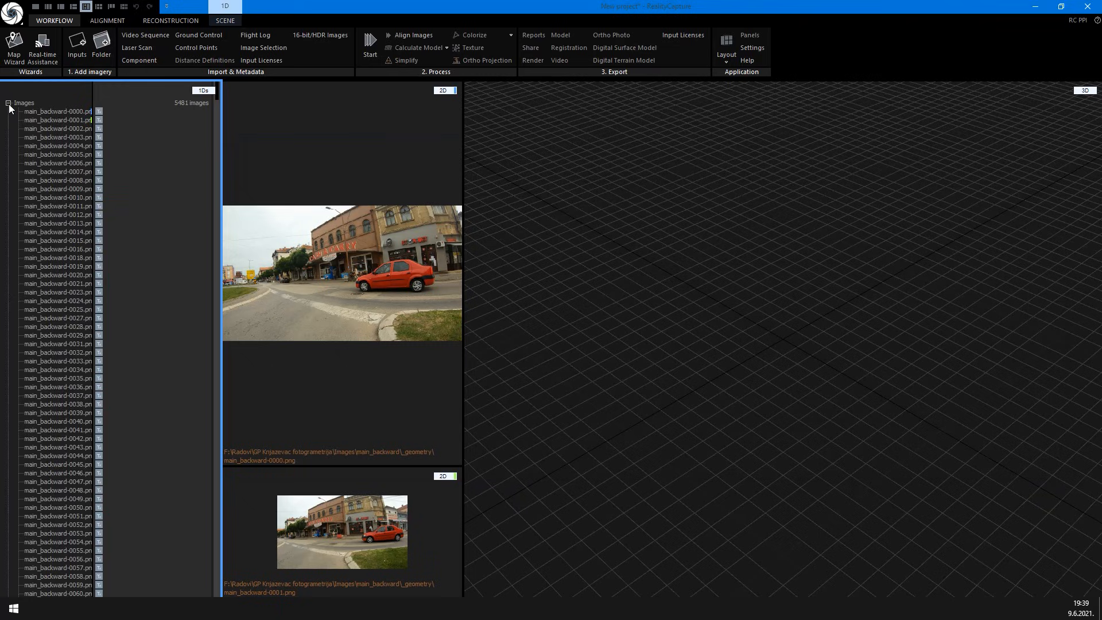
{"action": "left_click_drag", "start_coordinate": [93, 101], "coordinate": [125, 101]}
{"action": "left_click", "coordinate": [69, 119]}
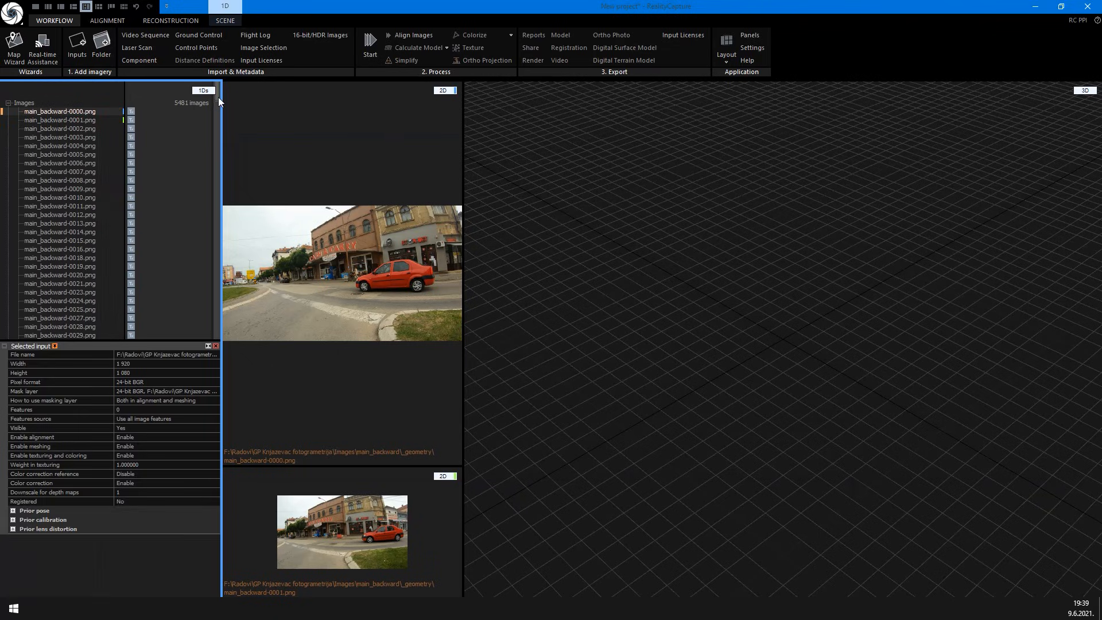
{"action": "scroll", "coordinate": [218, 95], "scroll_direction": "down", "scroll_amount": 4}
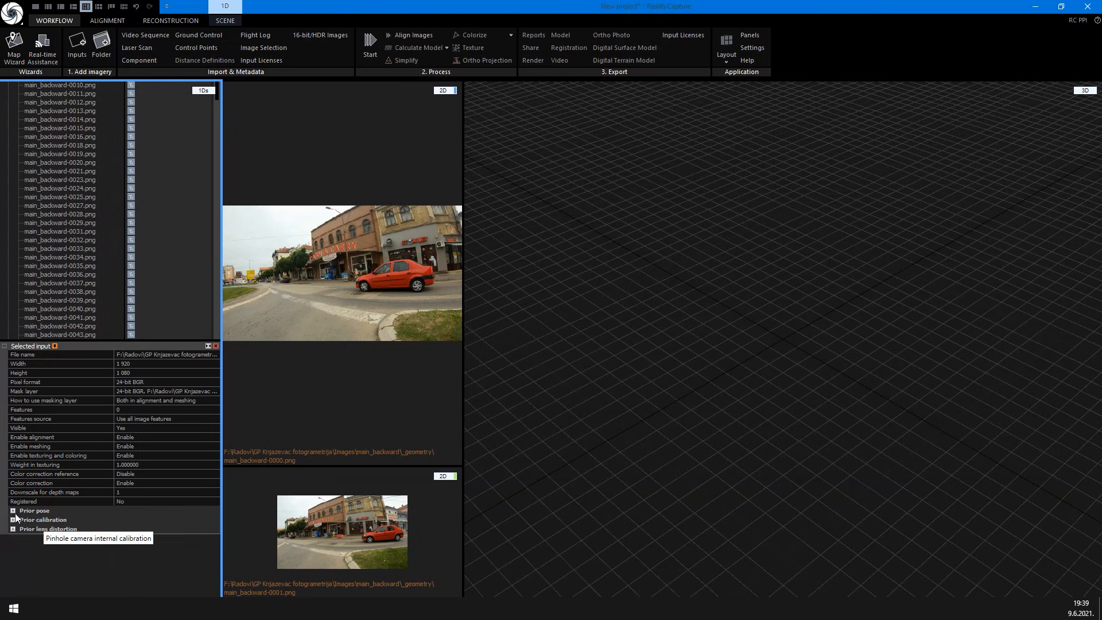
{"action": "left_click", "coordinate": [53, 138]}
{"action": "left_click", "coordinate": [57, 103]}
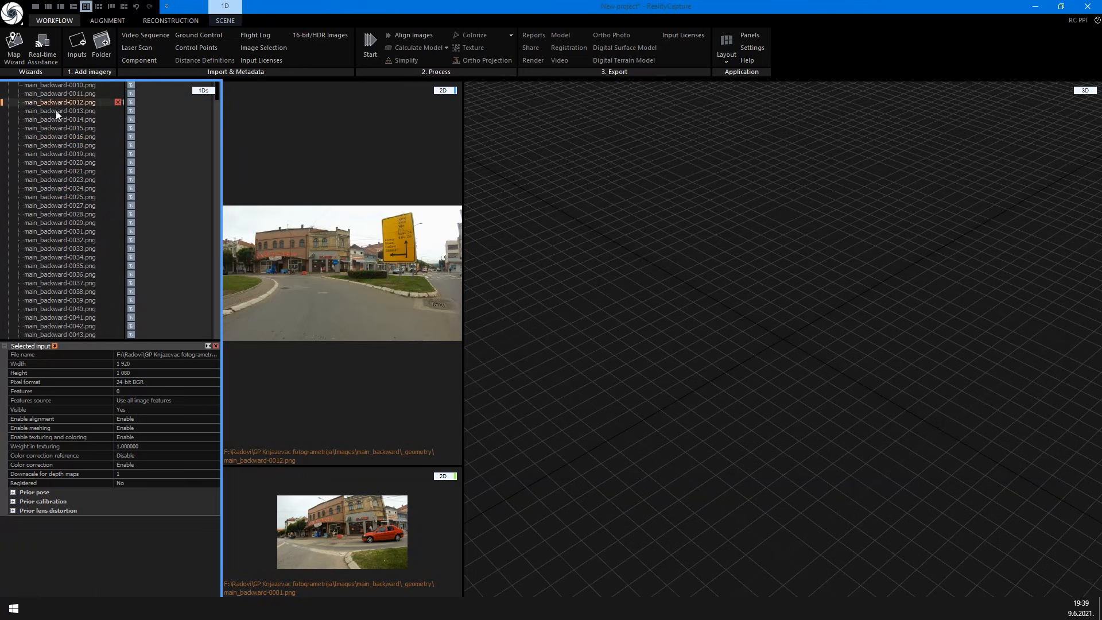
{"action": "left_click", "coordinate": [13, 502]}
{"action": "left_click", "coordinate": [12, 530]}
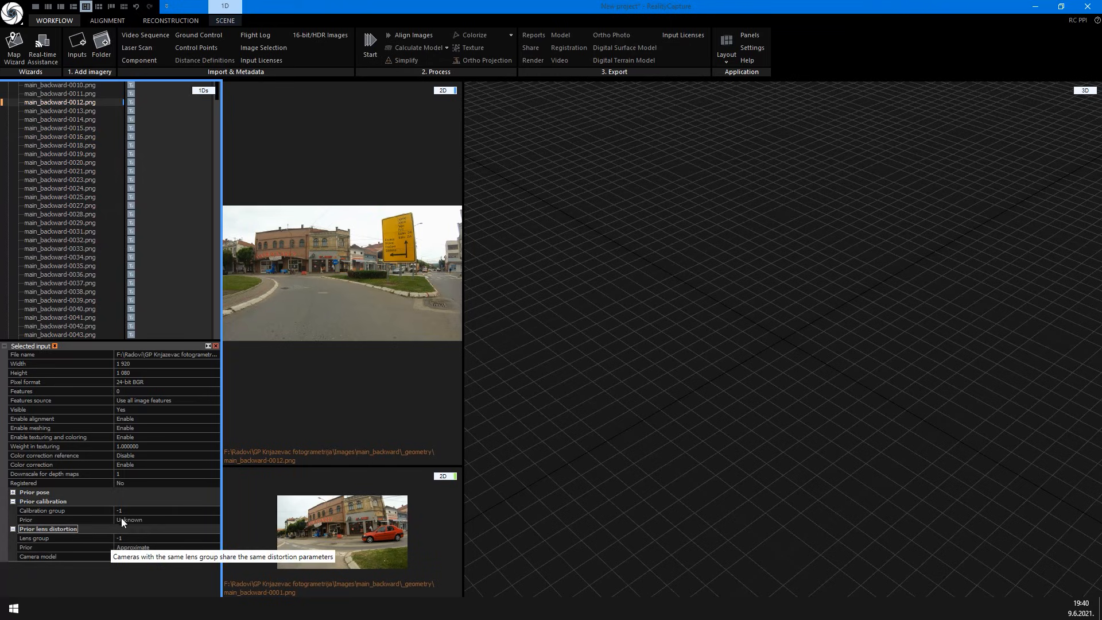
Select all imported images and set constant calibrations so they share one calibration group and one lens group
{"action": "scroll", "coordinate": [188, 271], "scroll_direction": "up", "scroll_amount": 5}
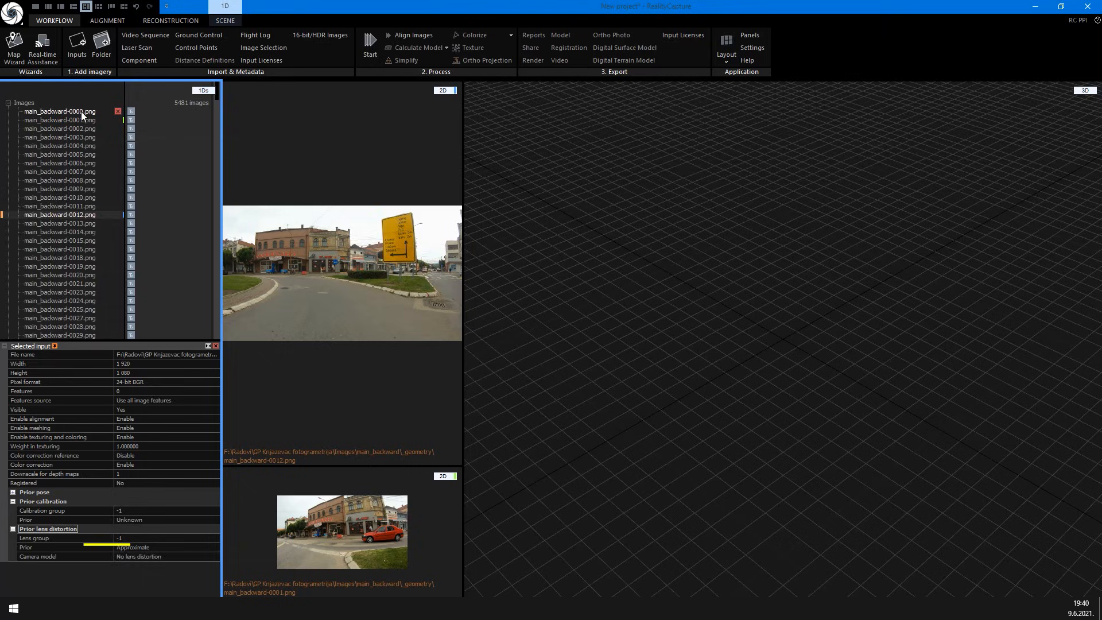
{"action": "left_click", "coordinate": [81, 112]}
{"action": "mouse_move", "coordinate": [217, 96]}
{"action": "left_mouse_down"}
{"action": "mouse_move", "coordinate": [221, 329]}
{"action": "mouse_move", "coordinate": [224, 92]}
{"action": "left_mouse_up"}
{"action": "left_click", "coordinate": [54, 327], "text": "shift"}
{"action": "left_click", "coordinate": [24, 103]}
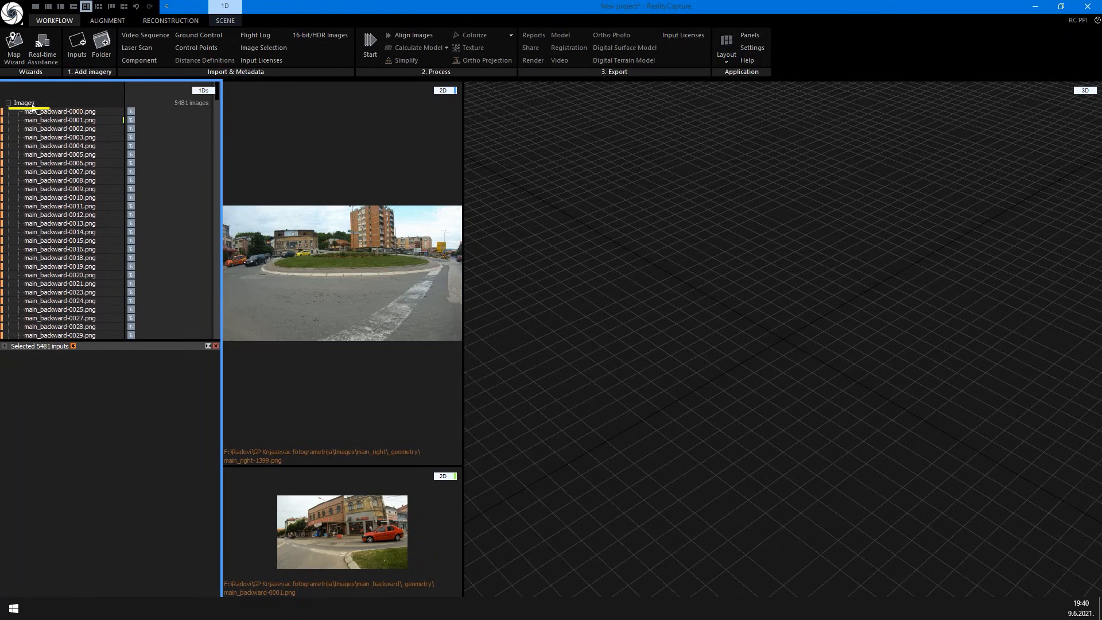
{"action": "left_click", "coordinate": [177, 286]}
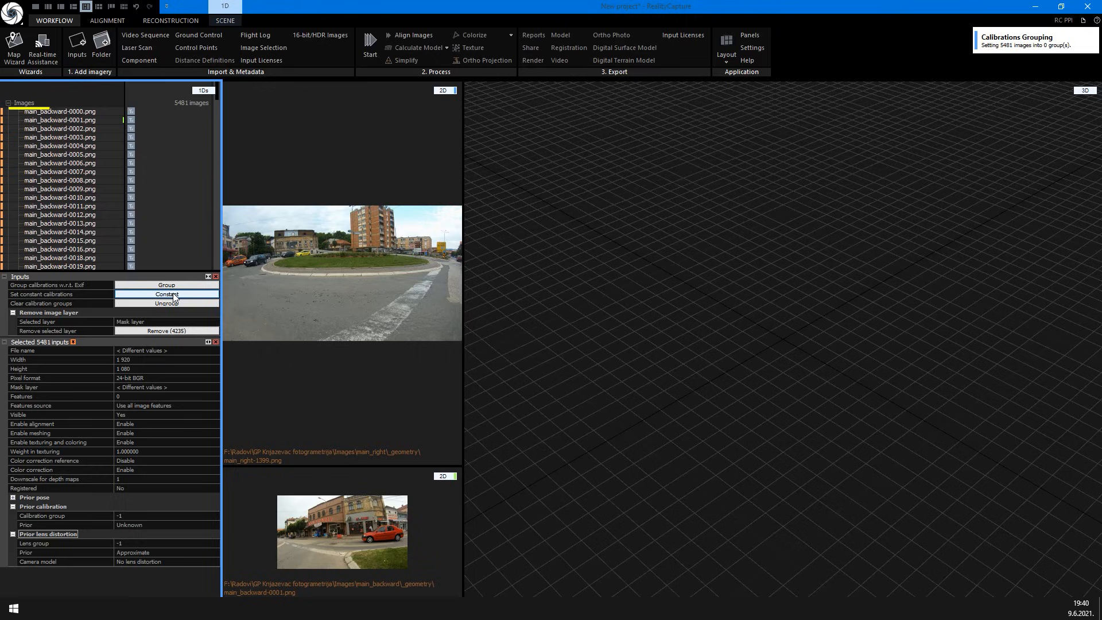
{"action": "left_click", "coordinate": [176, 287]}
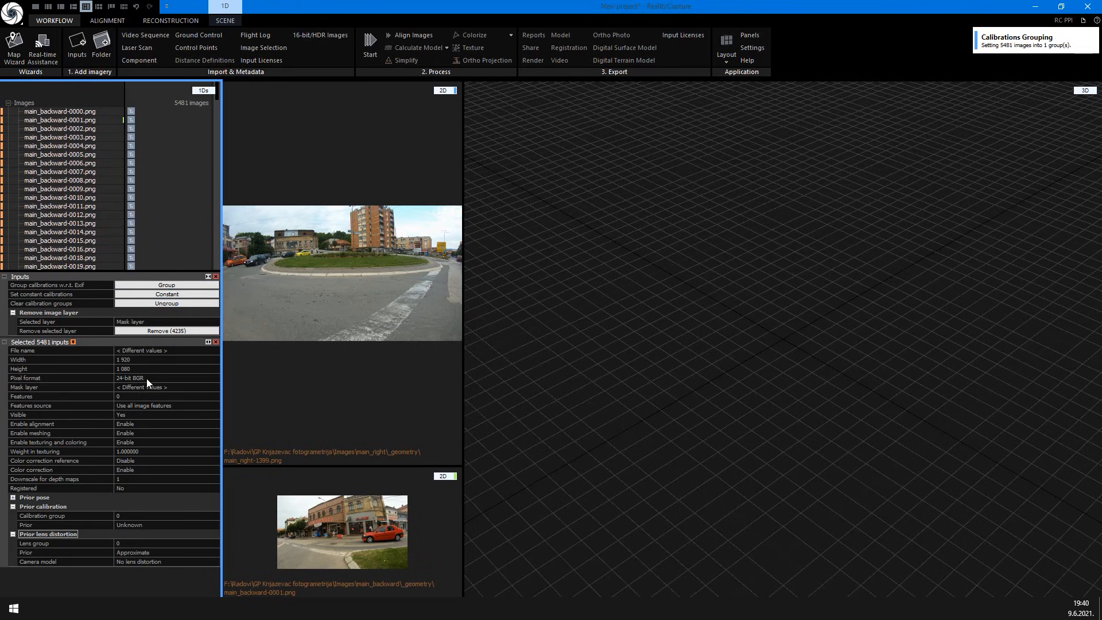
{"action": "left_click", "coordinate": [164, 295]}
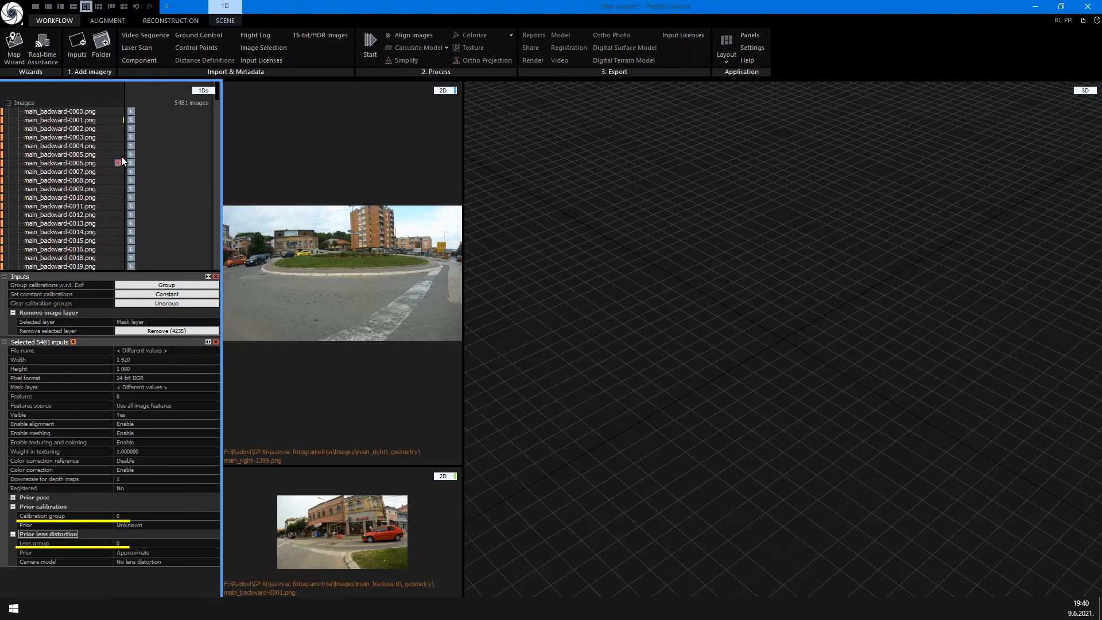
Align the imported images and inspect the camera path of Component 1 along the streets and around the roundabout in 3D
{"action": "left_click", "coordinate": [110, 21]}
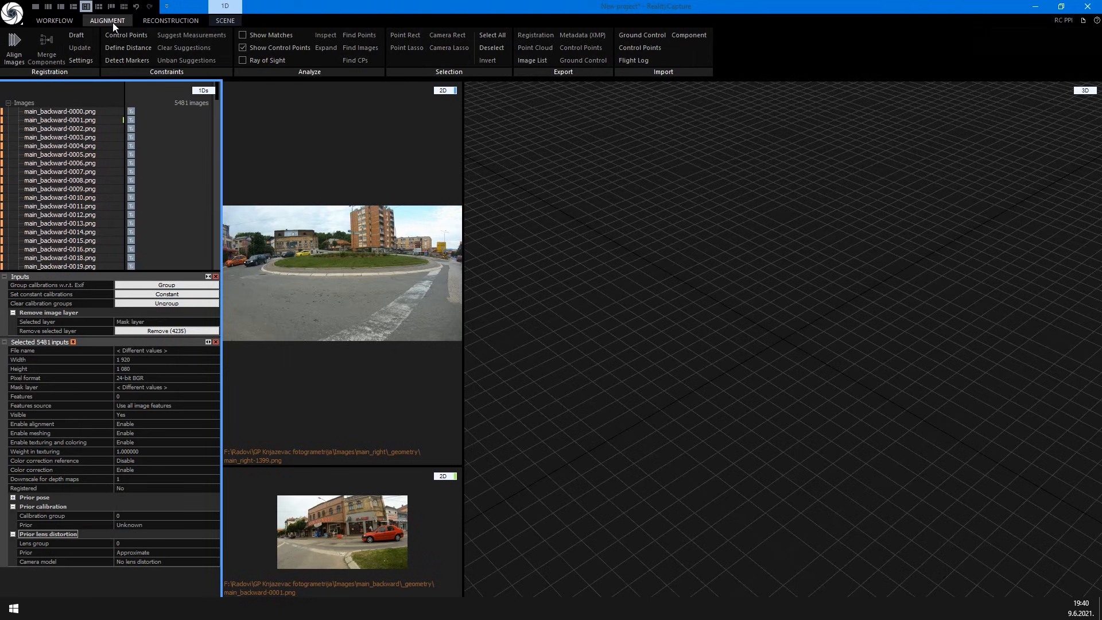
{"action": "left_click", "coordinate": [14, 51]}
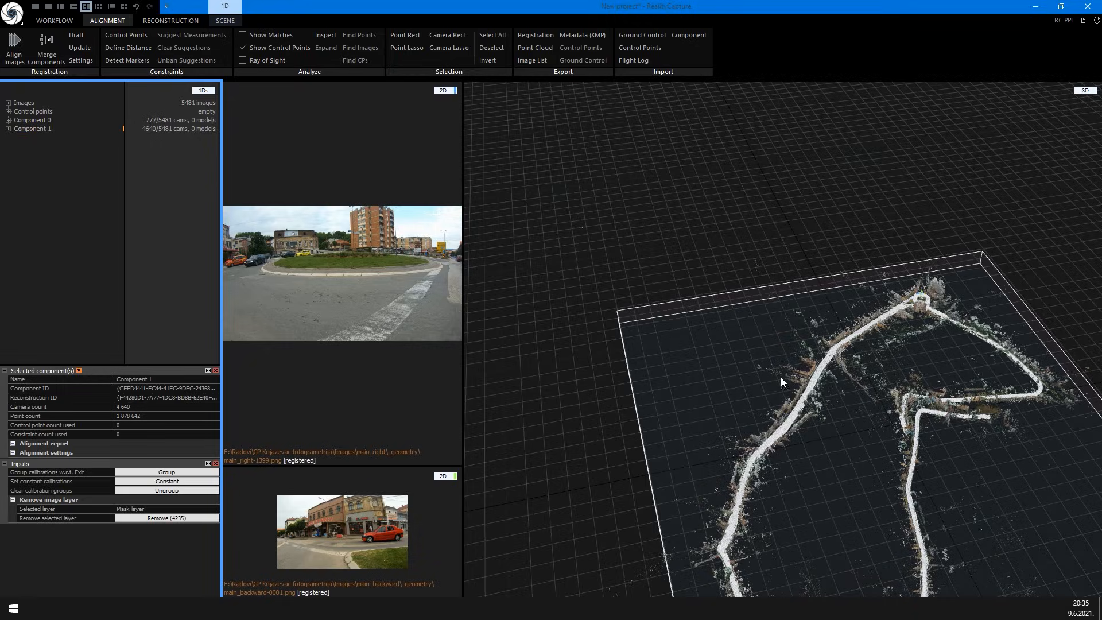
{"action": "left_click_drag", "start_coordinate": [781, 377], "coordinate": [730, 423]}
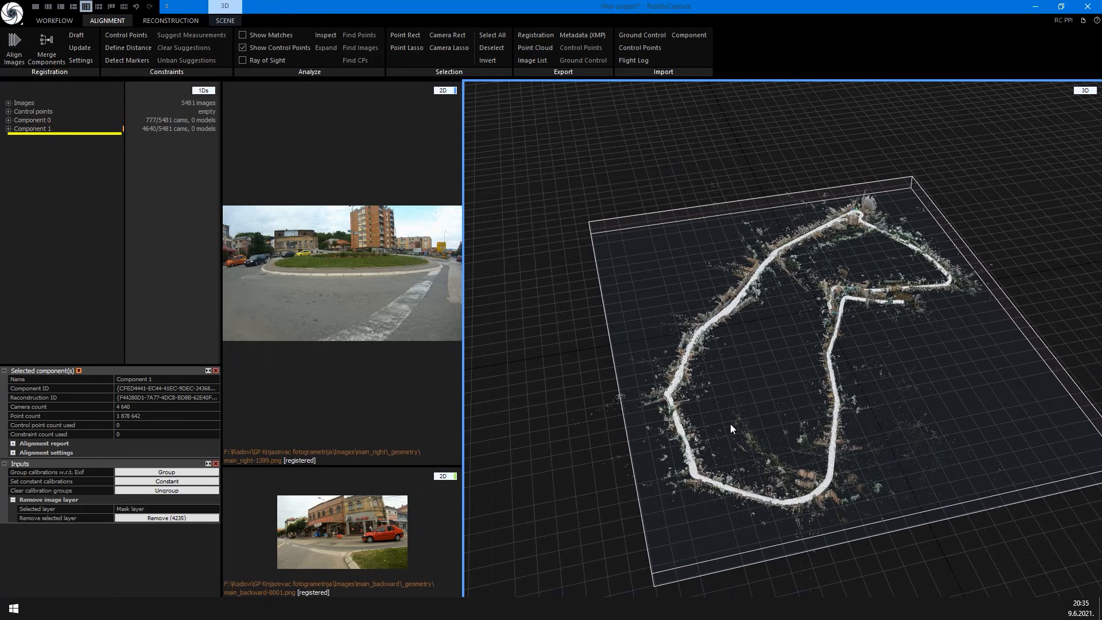
{"action": "scroll", "coordinate": [750, 294], "scroll_direction": "up", "scroll_amount": 10}
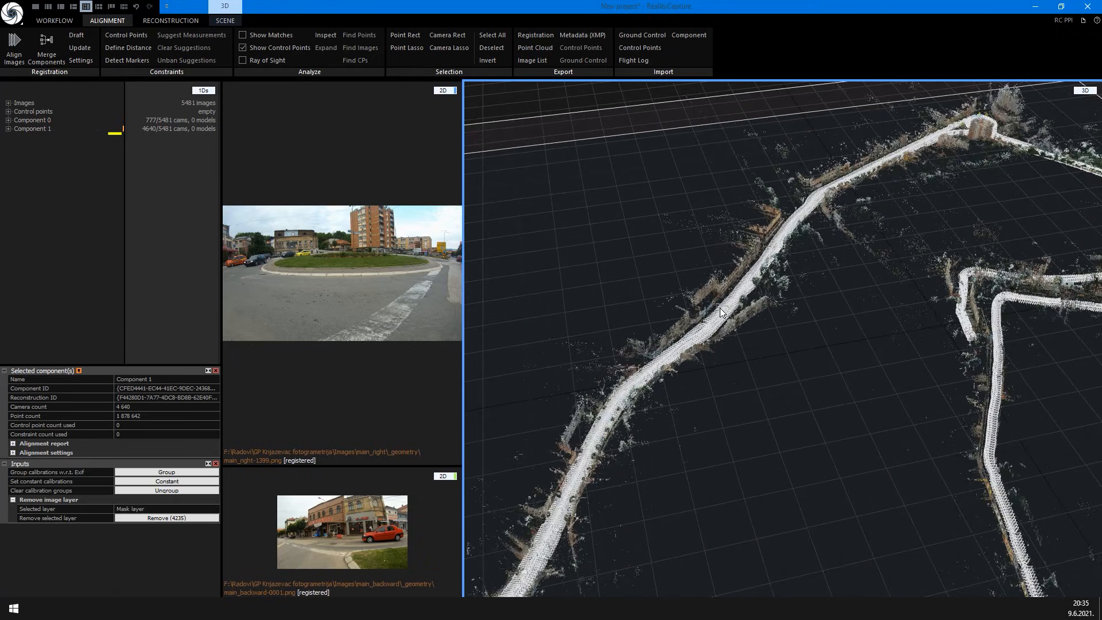
{"action": "scroll", "coordinate": [728, 319], "scroll_direction": "up", "scroll_amount": 2}
{"action": "left_click_drag", "start_coordinate": [777, 370], "coordinate": [896, 279]}
{"action": "right_click_drag", "start_coordinate": [895, 275], "coordinate": [755, 403]}
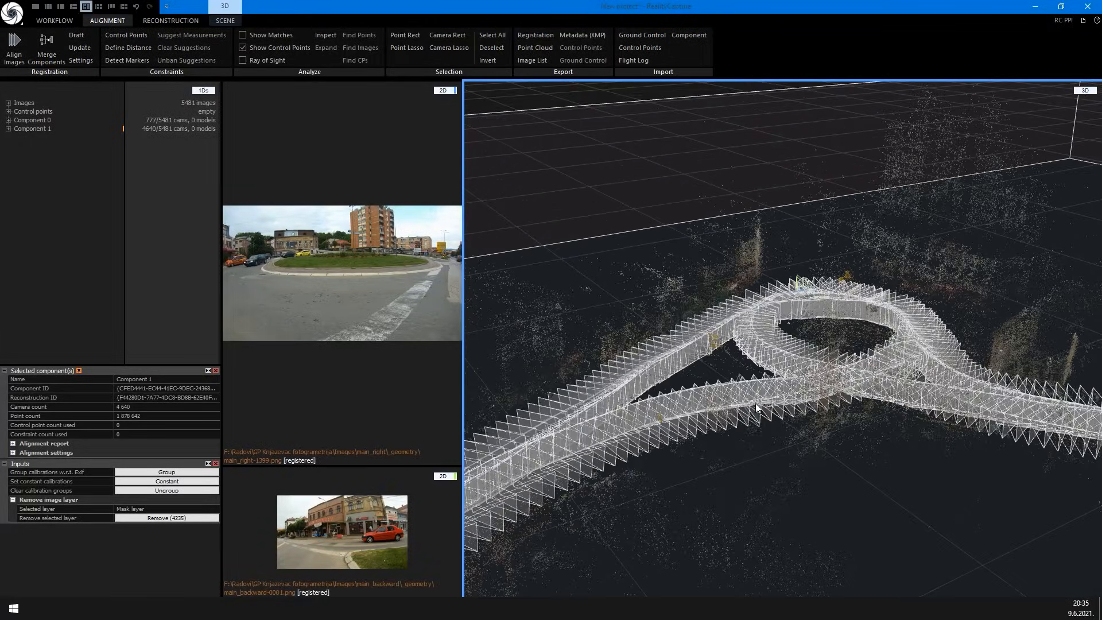
{"action": "left_click_drag", "start_coordinate": [825, 342], "coordinate": [713, 373]}
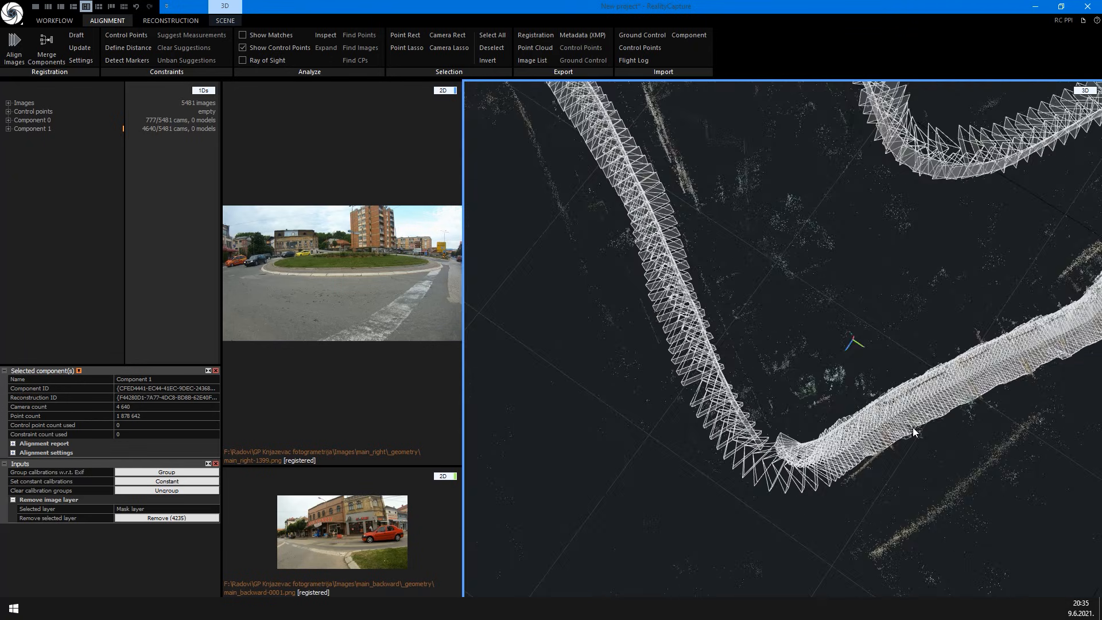
{"action": "middle_click_drag", "start_coordinate": [1000, 303], "coordinate": [688, 374]}
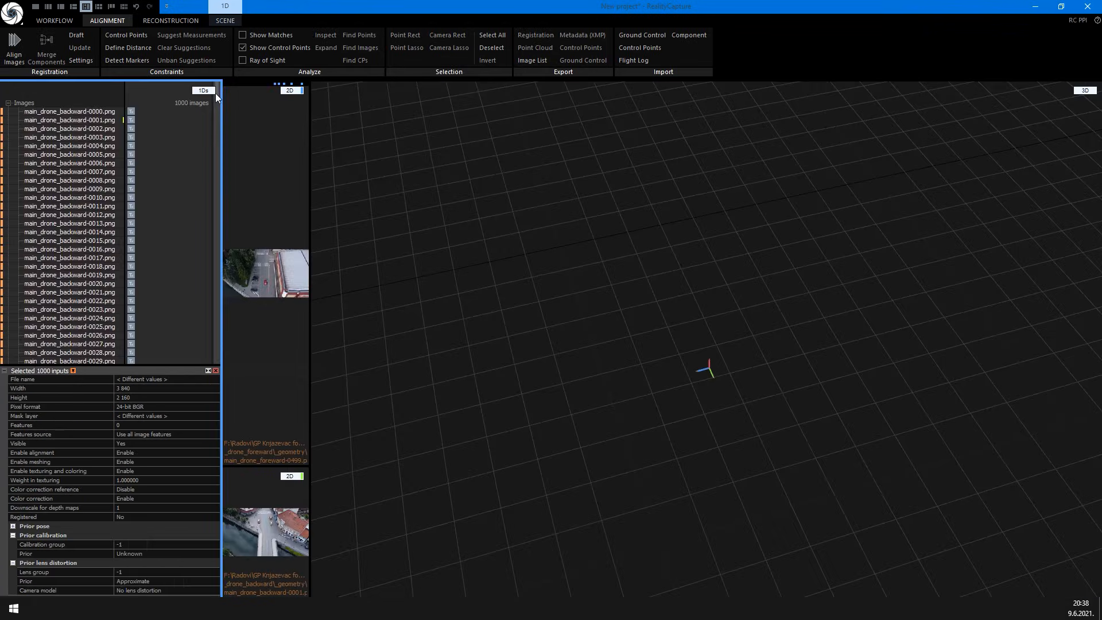
Set constant calibrations for all the drone images and inspect their aligned camera path in 3D
{"action": "left_click", "coordinate": [29, 104]}
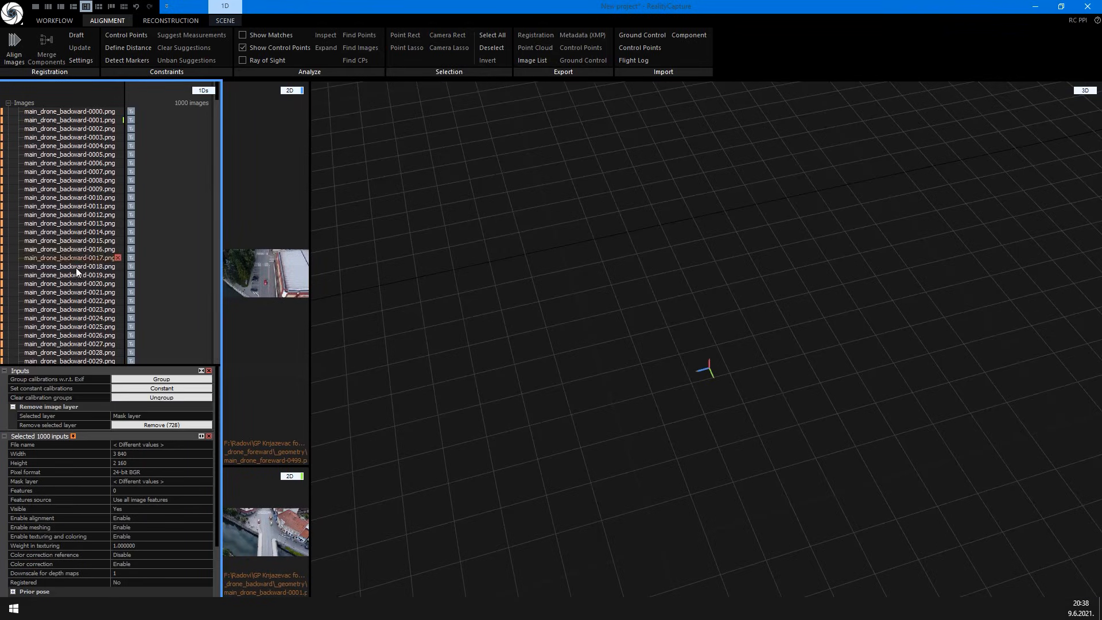
{"action": "left_click", "coordinate": [160, 390]}
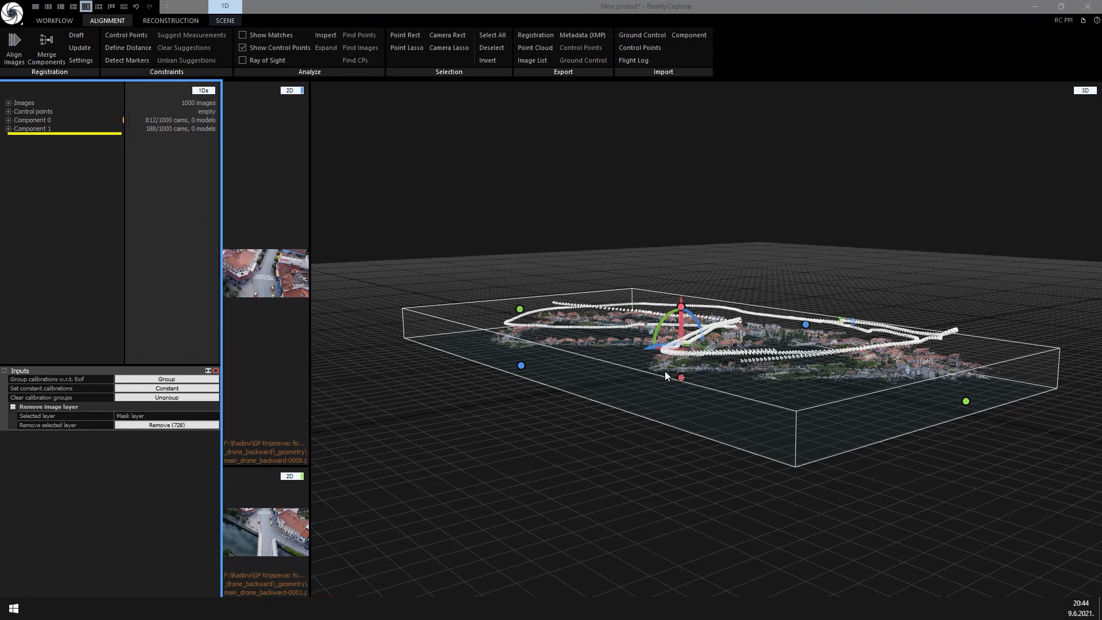
{"action": "left_click_drag", "start_coordinate": [643, 367], "coordinate": [436, 448]}
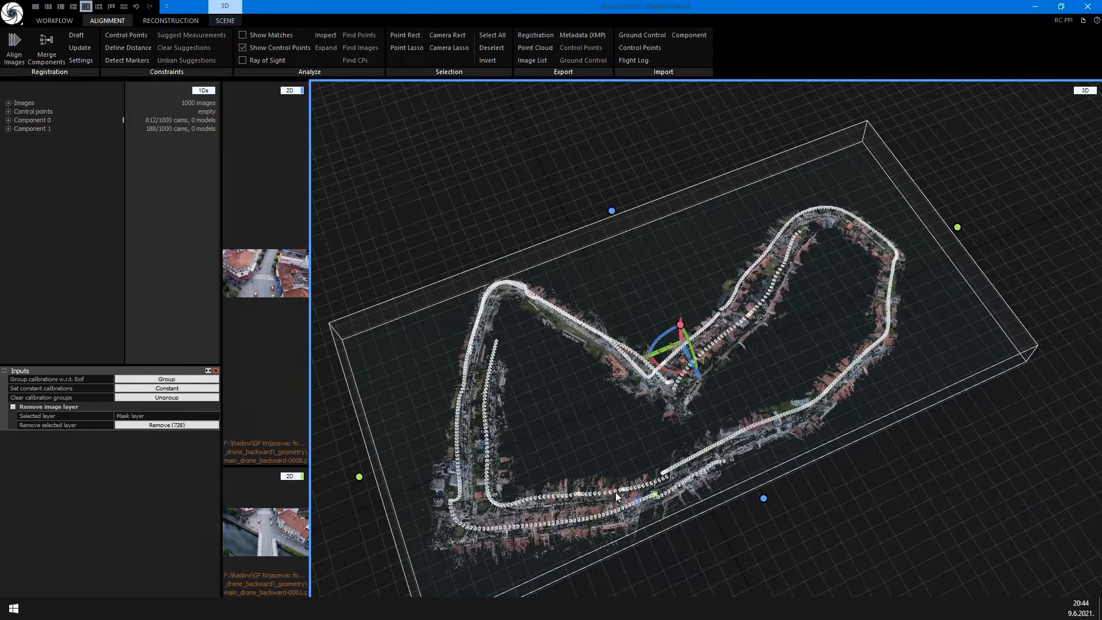
{"action": "scroll", "coordinate": [574, 471], "scroll_direction": "up", "scroll_amount": 10}
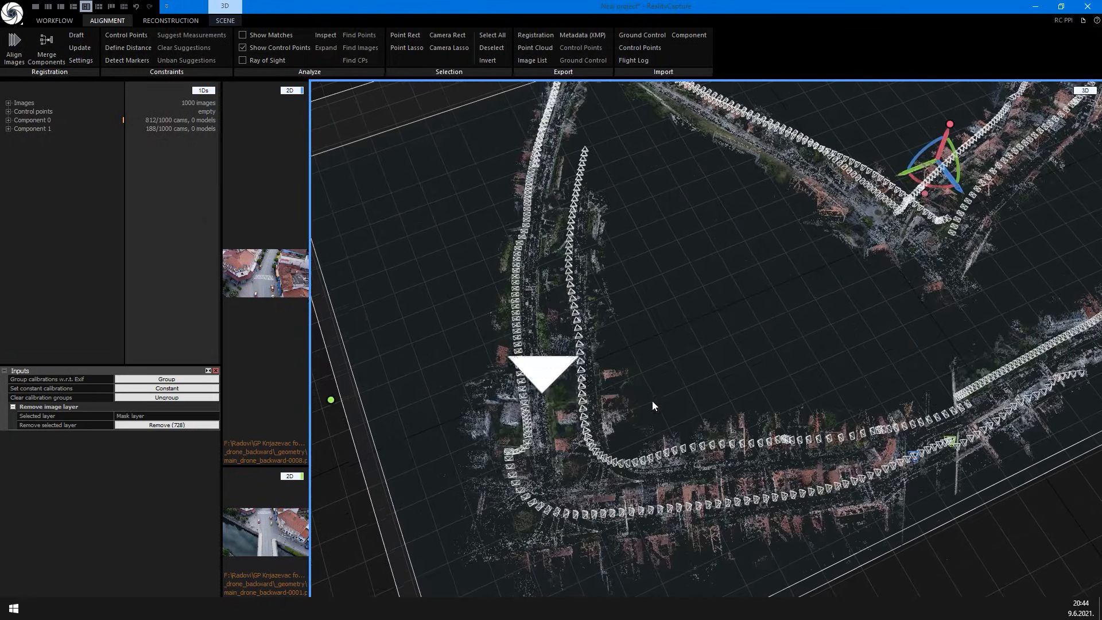
Set the alignment detector sensitivity to Ultra and the maximal feature reprojection error to 1
{"action": "left_click_drag", "start_coordinate": [622, 405], "coordinate": [876, 309]}
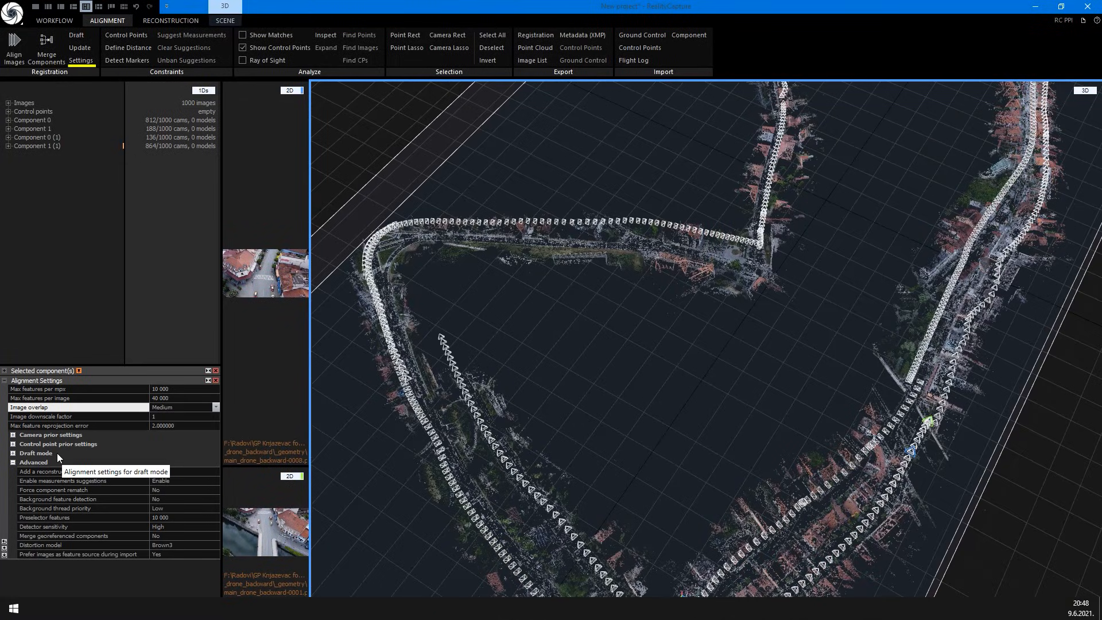
{"action": "left_click", "coordinate": [53, 528]}
{"action": "left_click", "coordinate": [216, 526]}
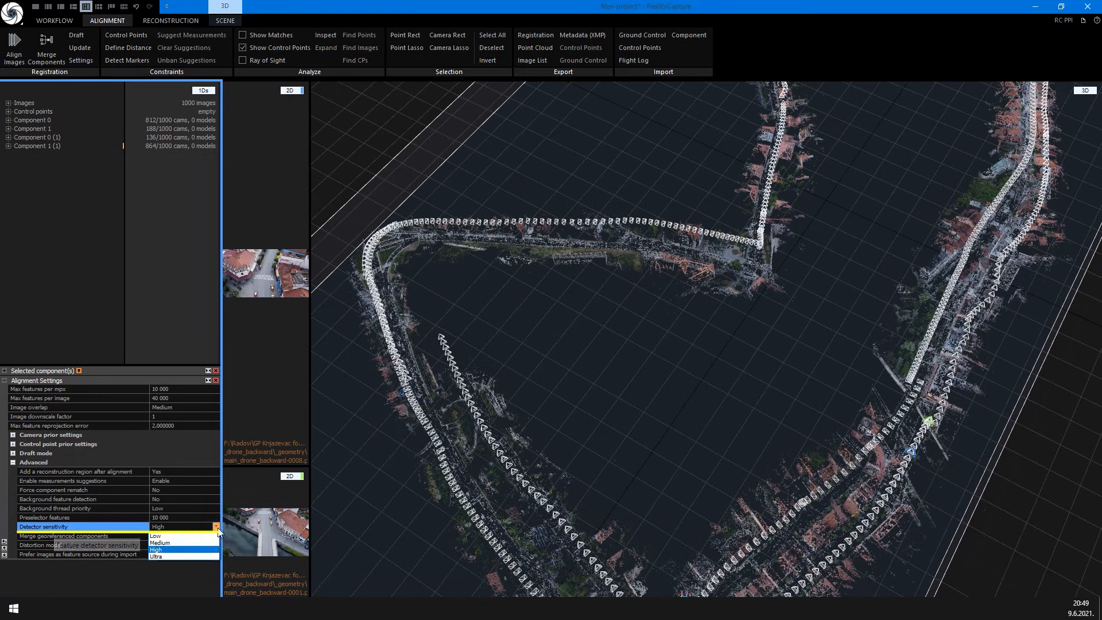
{"action": "left_click", "coordinate": [185, 556]}
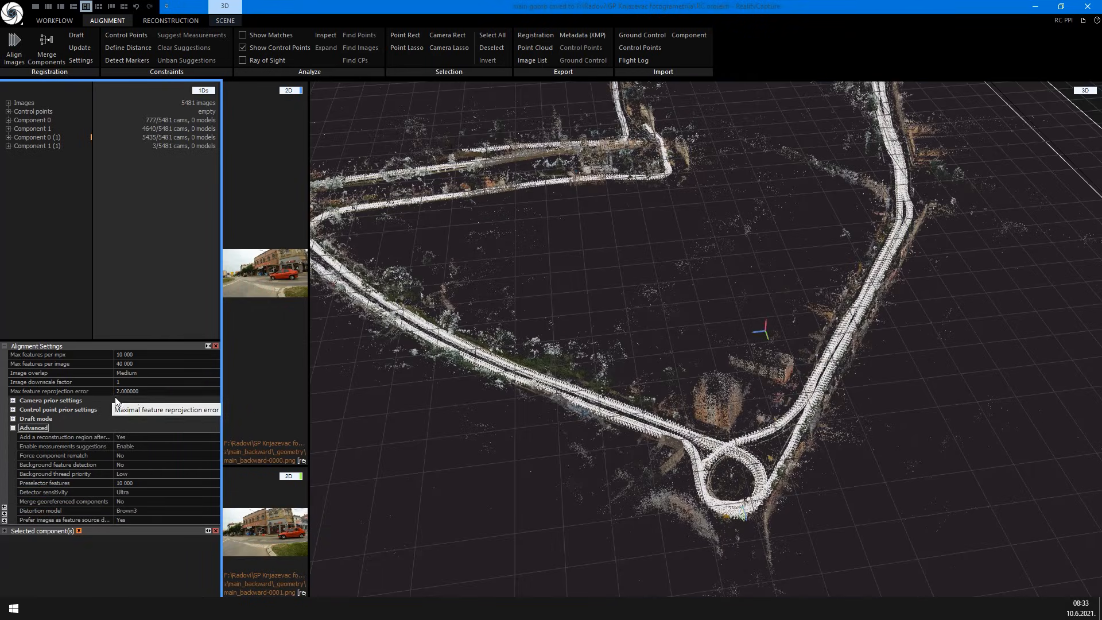
{"action": "left_click", "coordinate": [126, 391]}
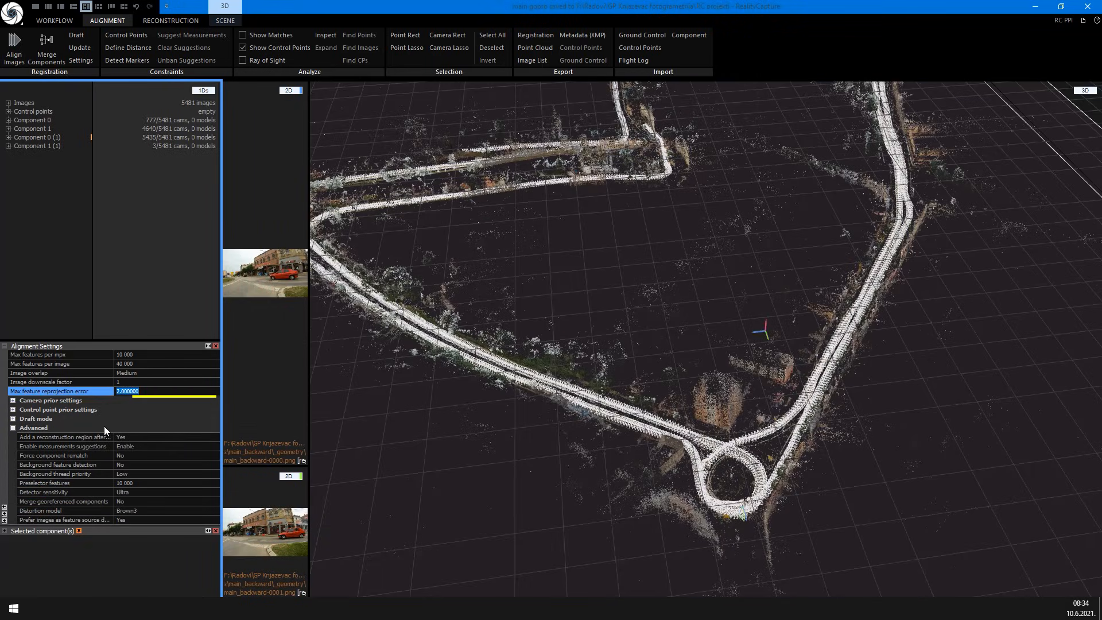
{"action": "type", "text": "1."}
{"action": "key", "text": "Return"}
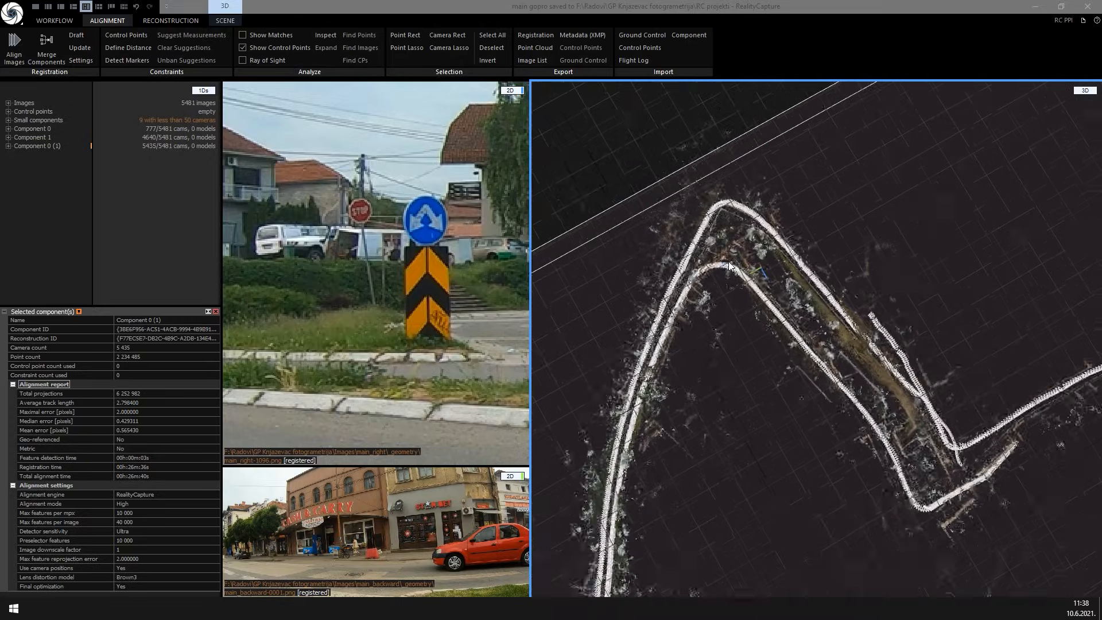
Inspect the overlapping cameras along the curved path in 3D and reduce their display scale so individual cameras can be selected
{"action": "scroll", "coordinate": [729, 260], "scroll_direction": "up", "scroll_amount": 5}
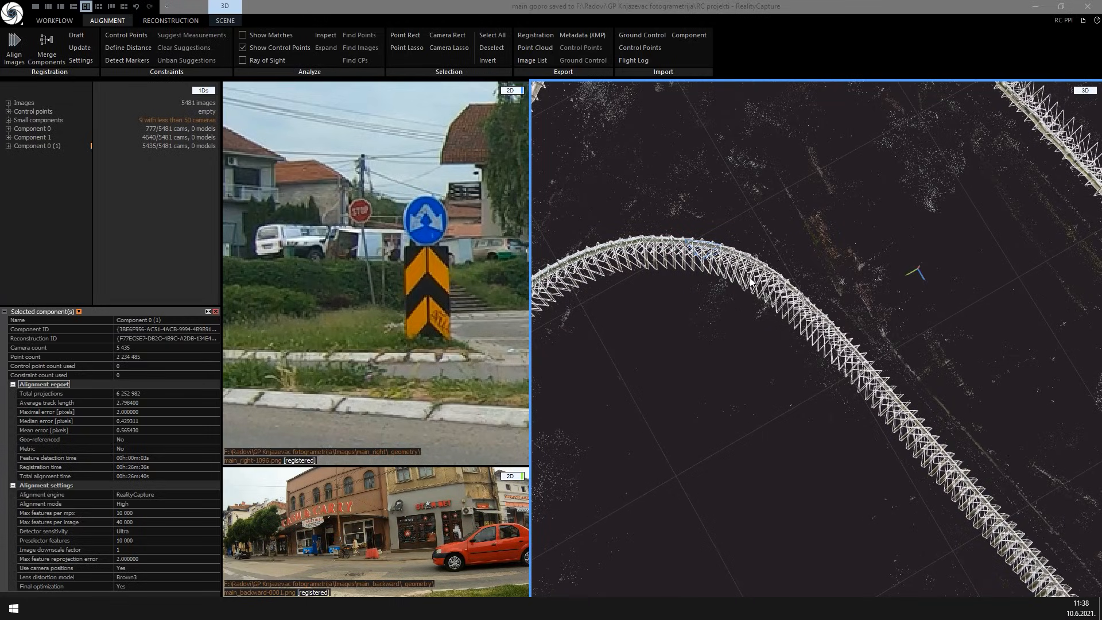
{"action": "left_click", "coordinate": [738, 273]}
{"action": "left_click", "coordinate": [710, 254]}
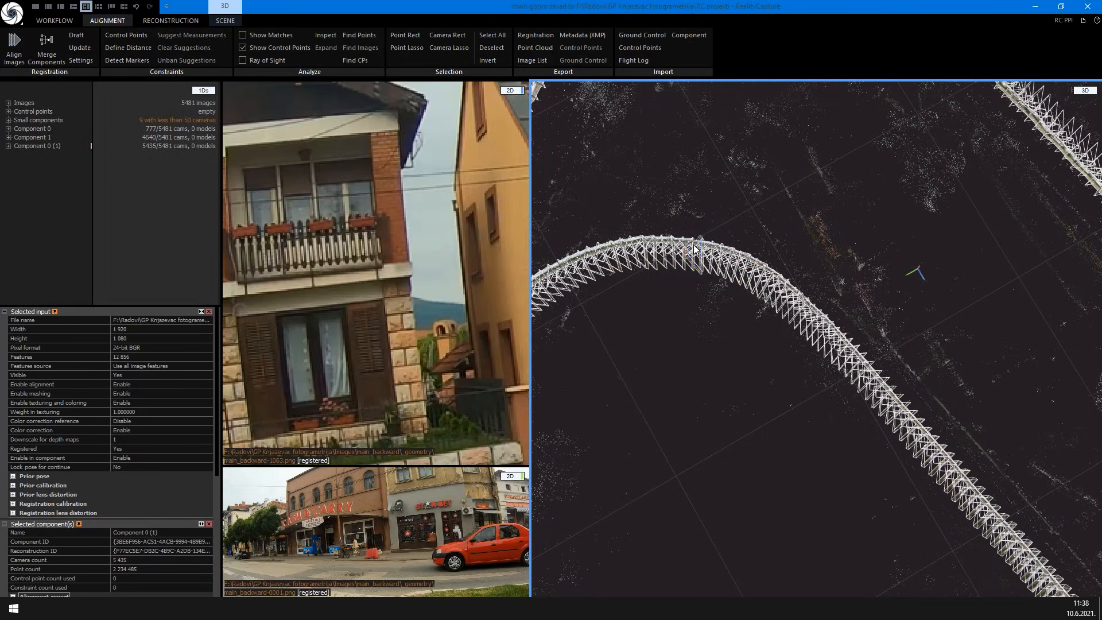
{"action": "scroll", "coordinate": [710, 254], "scroll_direction": "up", "scroll_amount": 2}
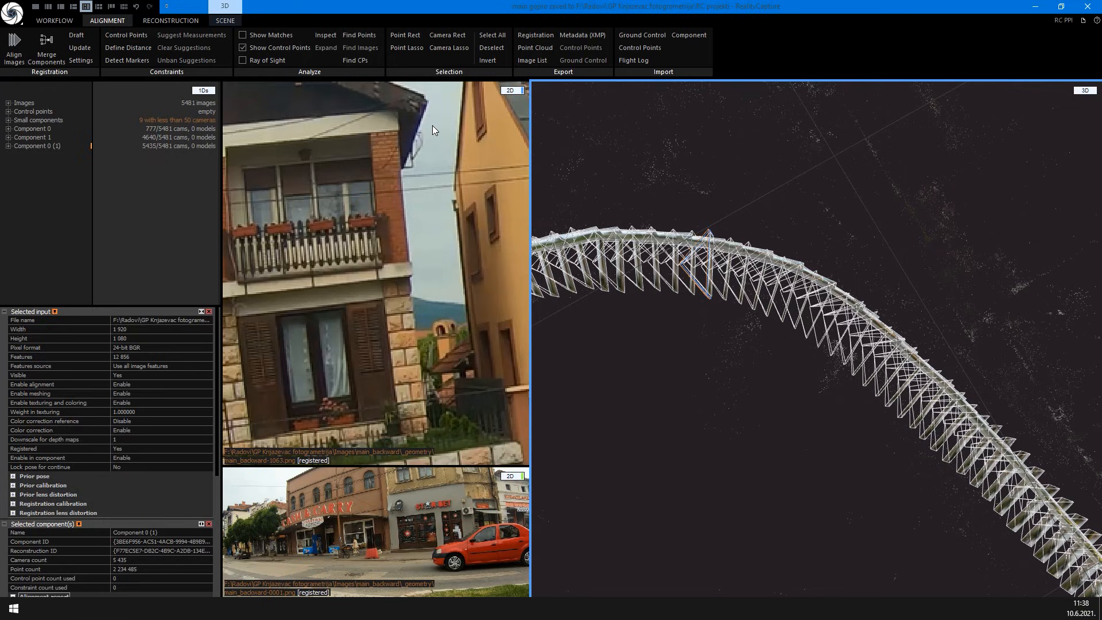
{"action": "left_click", "coordinate": [223, 20]}
{"action": "left_click_drag", "start_coordinate": [384, 47], "coordinate": [379, 48]}
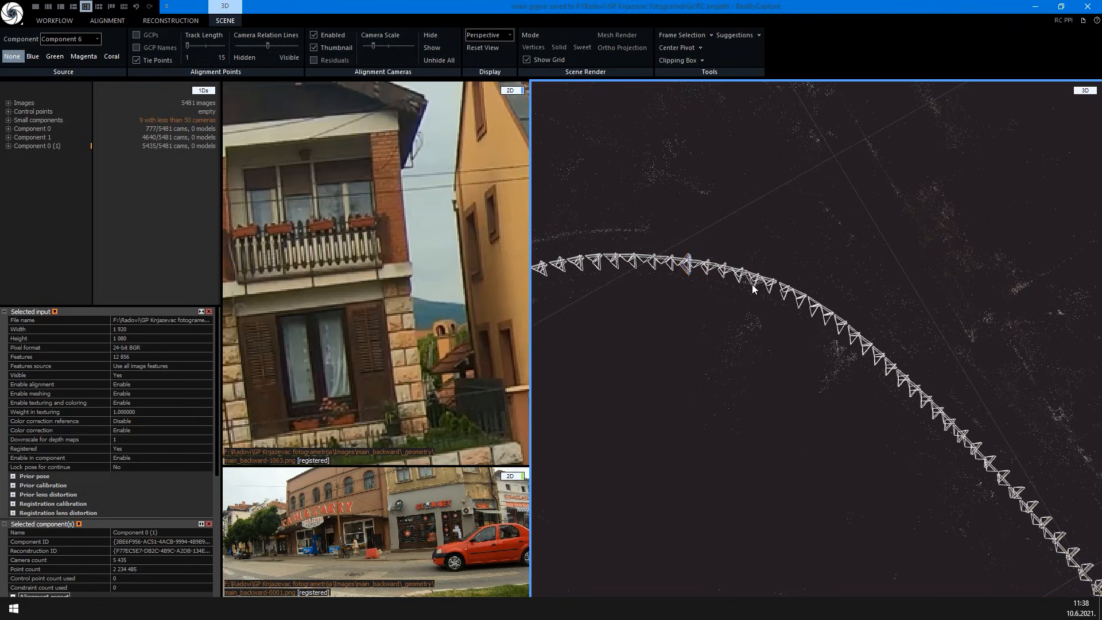
Place a control point on the blue road sign's arrow in main_right-1096.png and expand the point's image list
{"action": "left_click", "coordinate": [710, 268]}
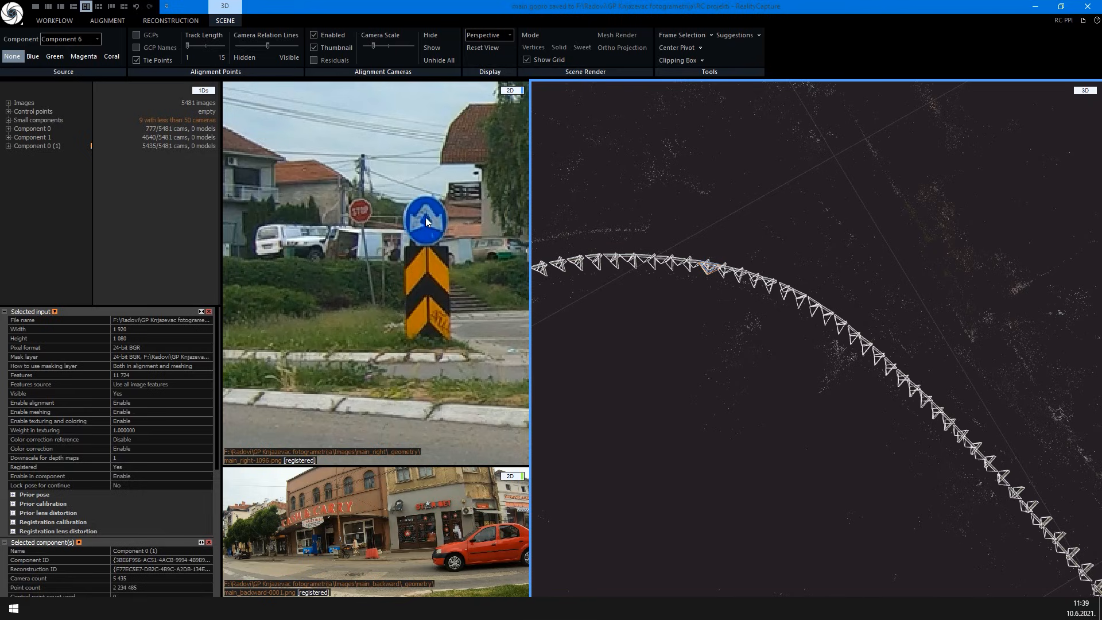
{"action": "left_click", "coordinate": [108, 21]}
{"action": "left_click", "coordinate": [127, 36]}
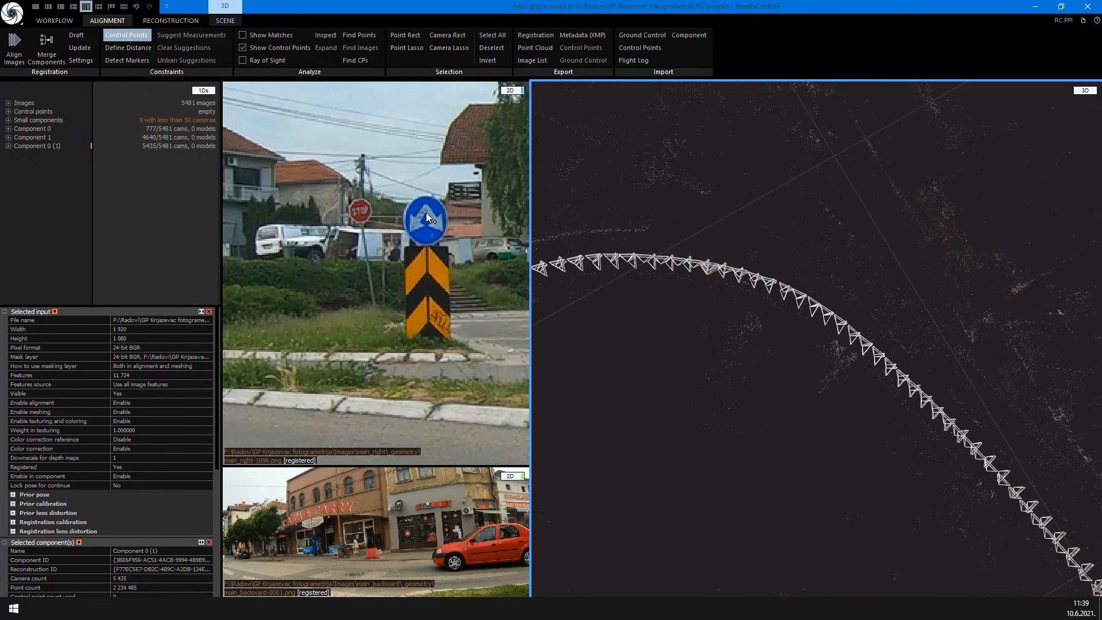
{"action": "left_click", "coordinate": [426, 213]}
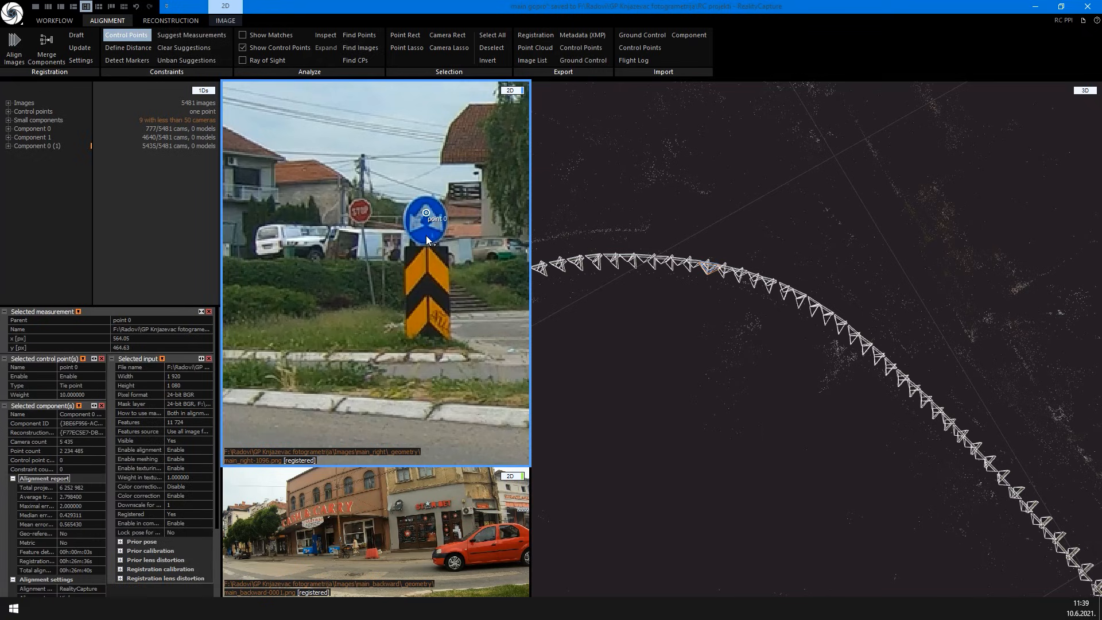
{"action": "left_click", "coordinate": [8, 112]}
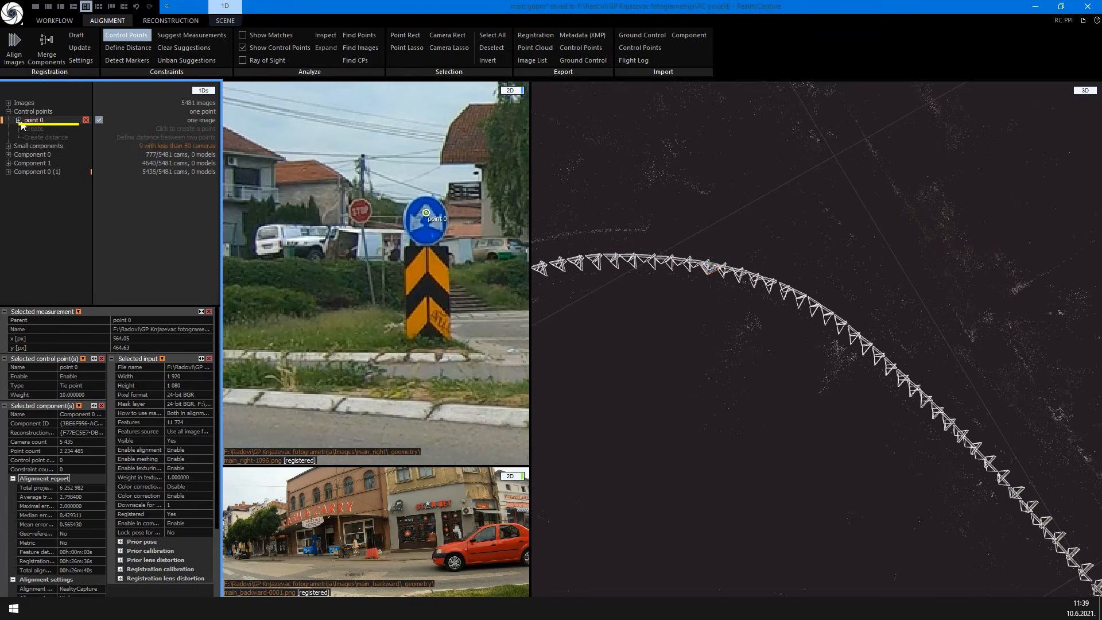
{"action": "left_click", "coordinate": [20, 121]}
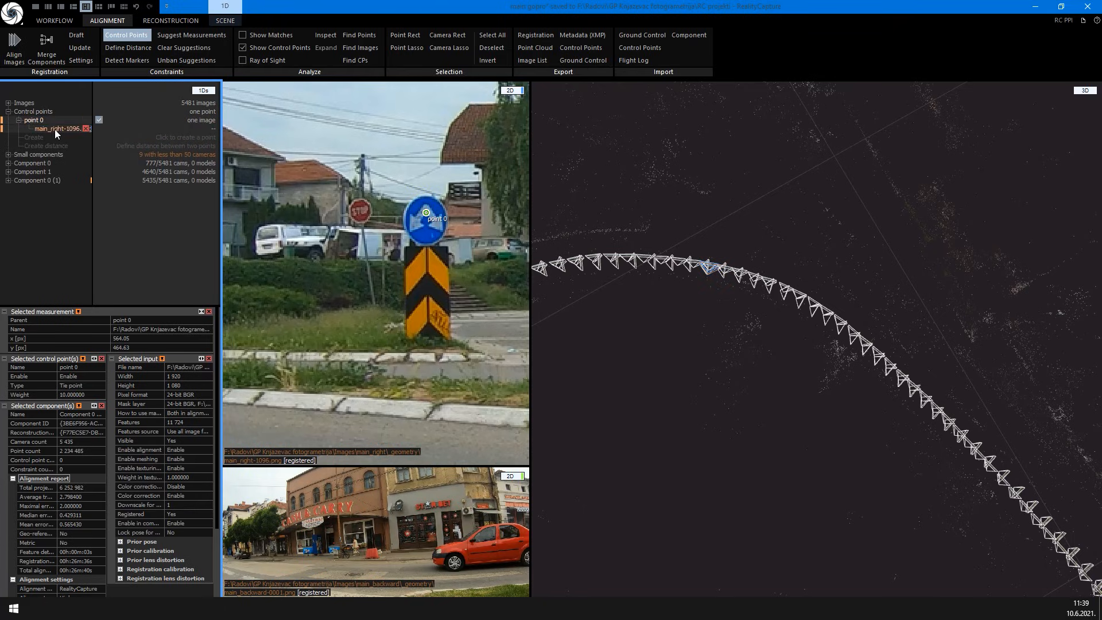
{"action": "left_click", "coordinate": [56, 130]}
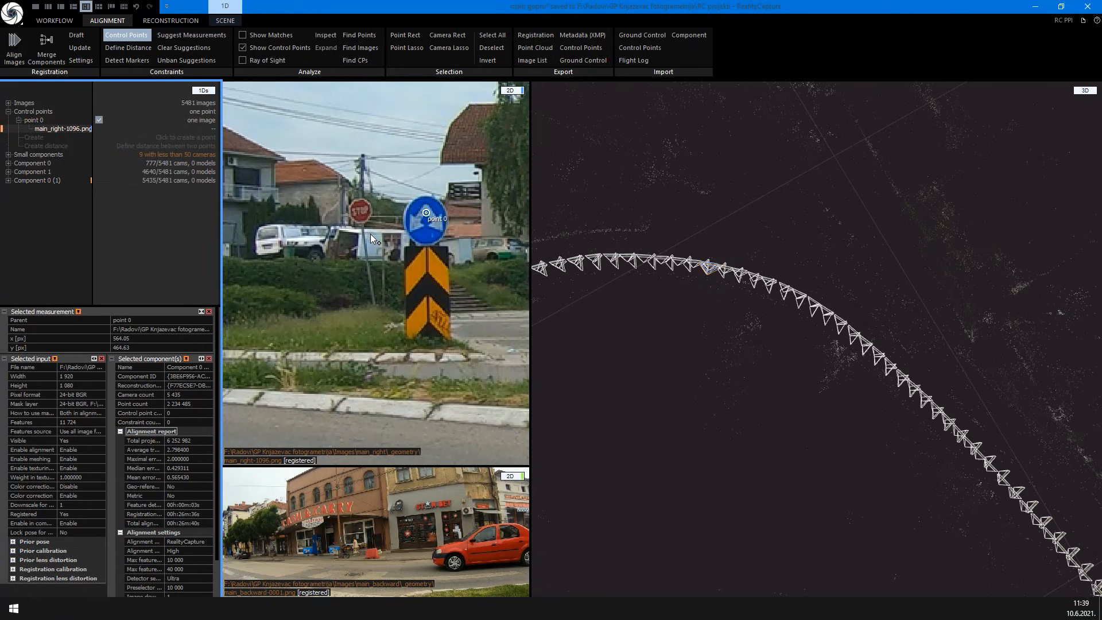
Open the neighbouring camera's image main_right-1095.png, bring its blue road sign into view and activate control point placement
{"action": "left_click", "coordinate": [130, 36]}
{"action": "left_click", "coordinate": [724, 270]}
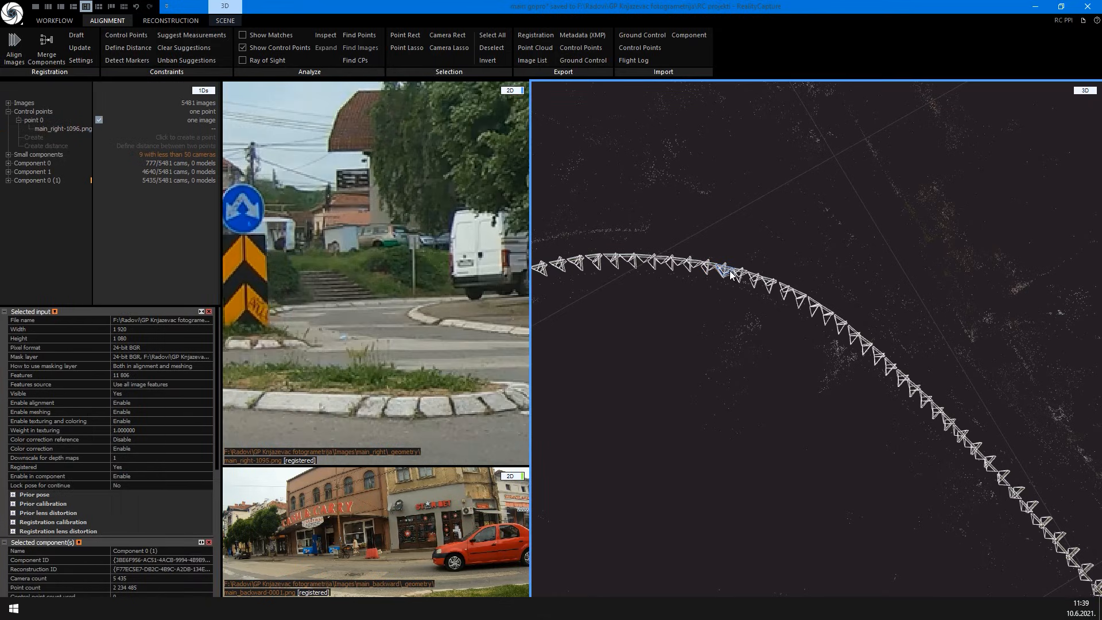
{"action": "left_click", "coordinate": [339, 253]}
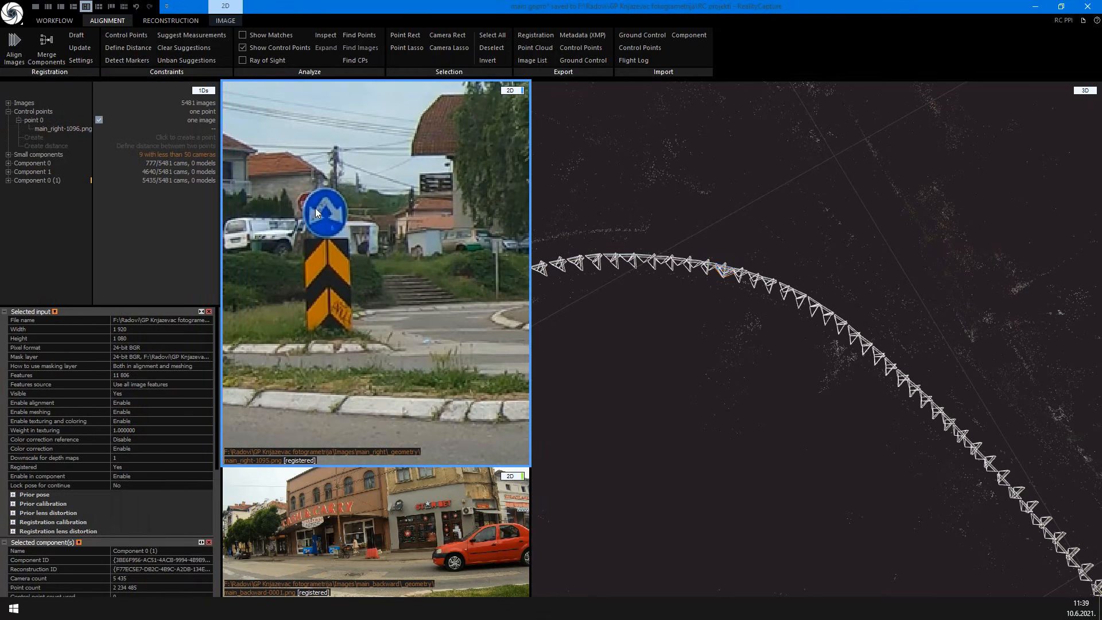
{"action": "left_click", "coordinate": [114, 35]}
{"action": "key", "text": "F3"}
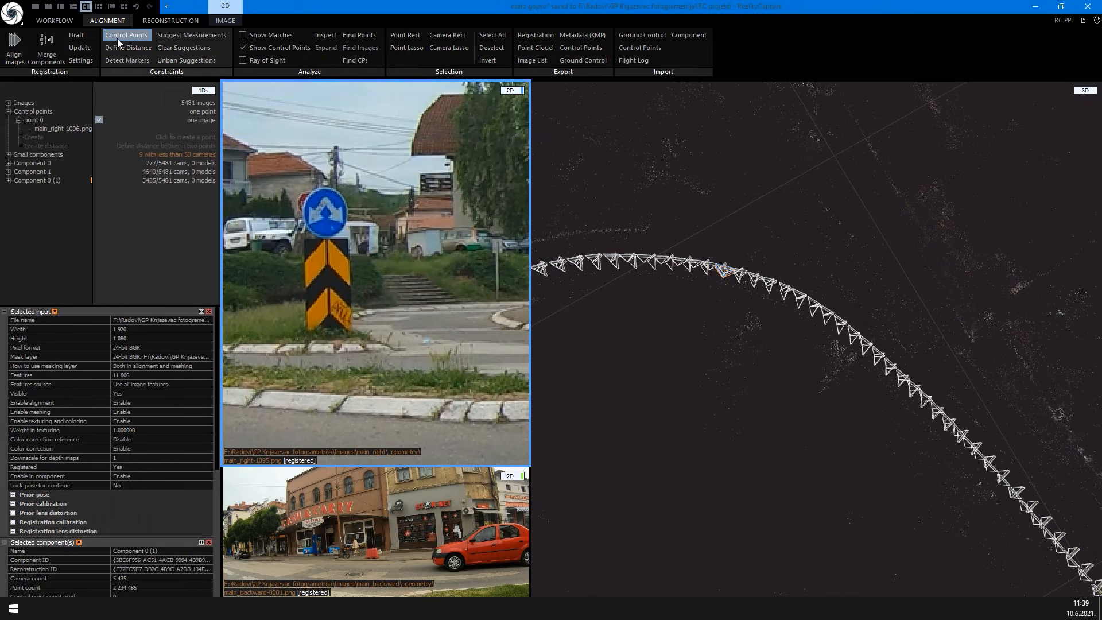
Delete the extra control point placed on the sign in main_right-1095.png and mark that spot with the existing point 0
{"action": "left_click", "coordinate": [325, 204]}
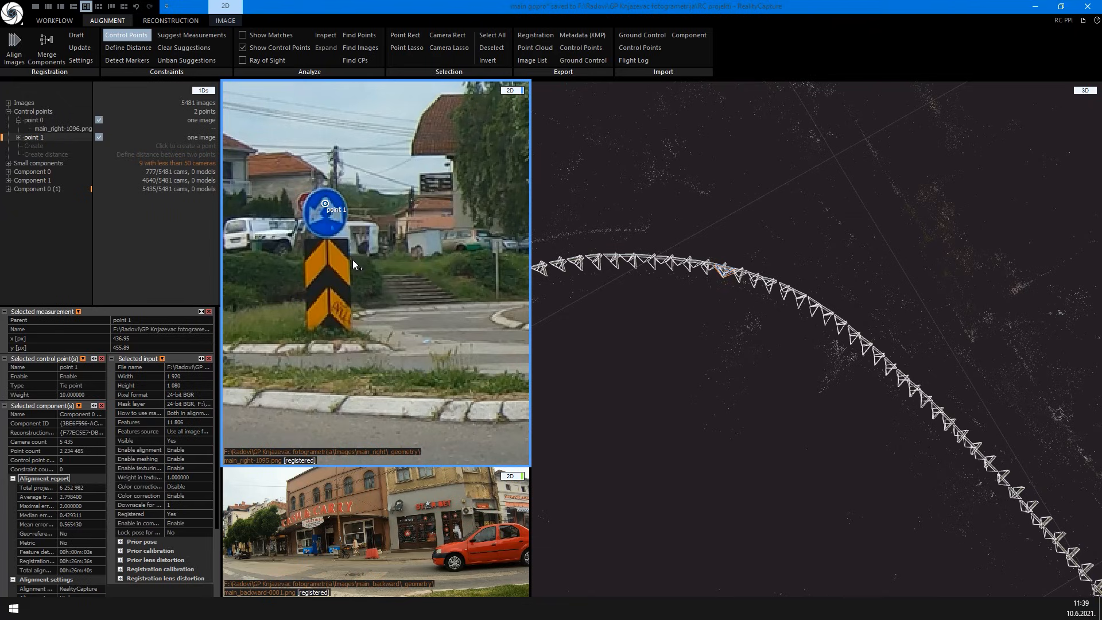
{"action": "key", "text": "Delete"}
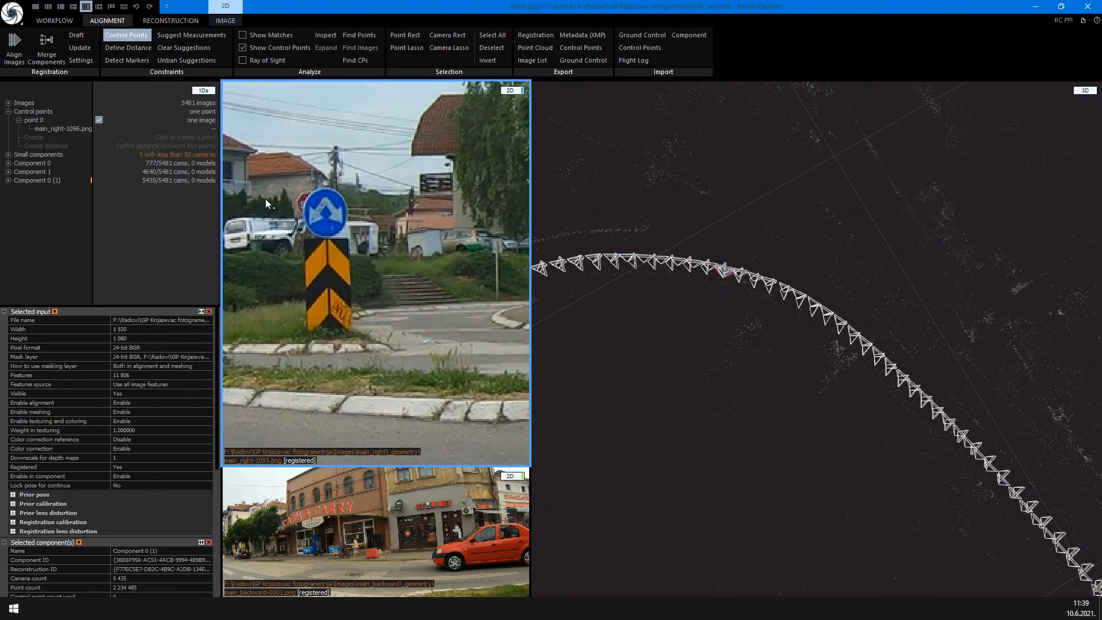
{"action": "left_click", "coordinate": [35, 120]}
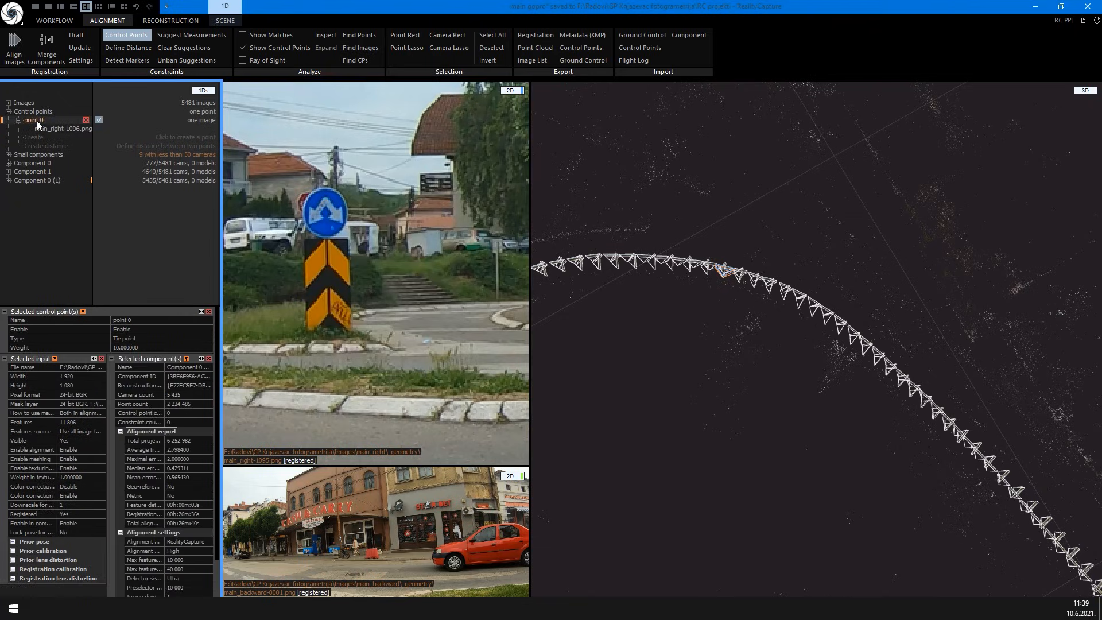
{"action": "left_click", "coordinate": [325, 211]}
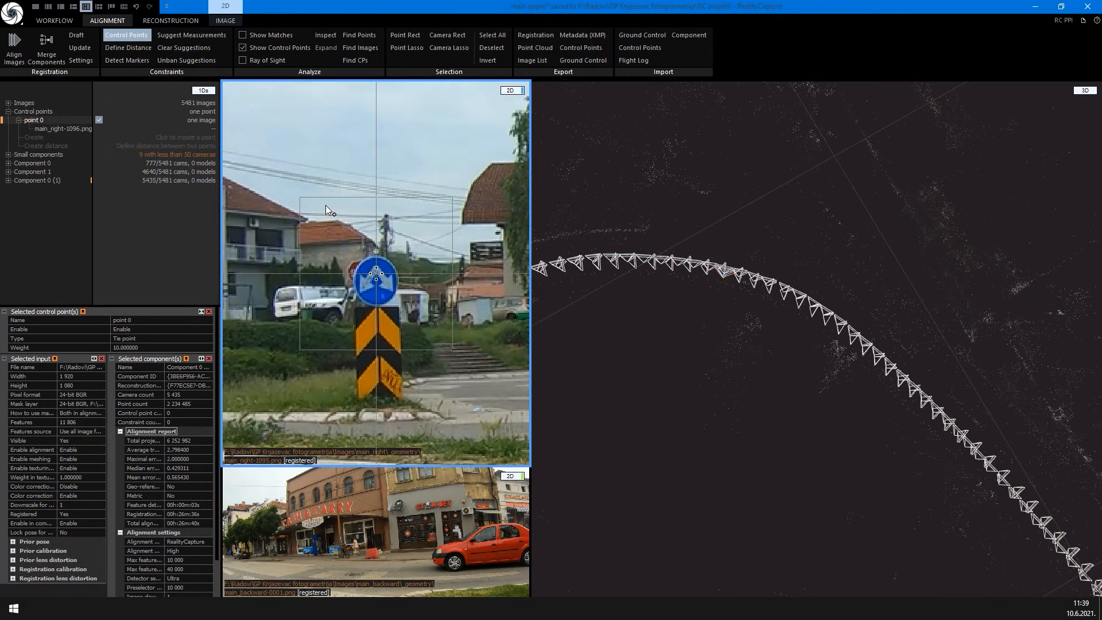
{"action": "scroll", "coordinate": [330, 212], "scroll_direction": "up", "scroll_amount": 8}
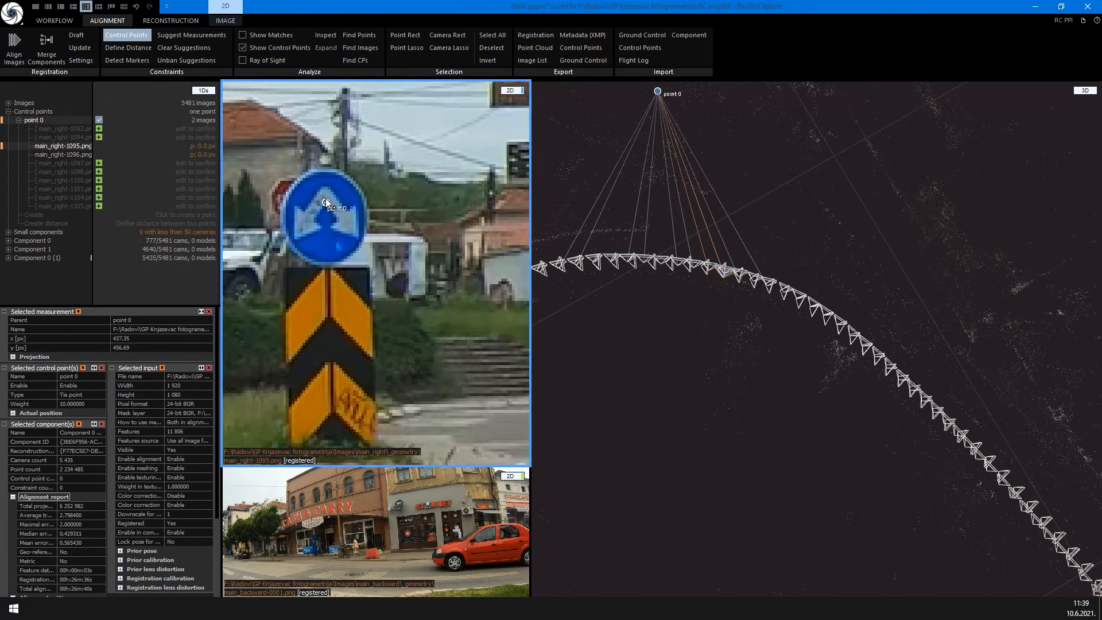
Show point 0 in main_right-1096.png as a close-up reference and correct its suggested position on the sign in main_right-1092.png
{"action": "scroll", "coordinate": [345, 514], "scroll_direction": "up", "scroll_amount": 2}
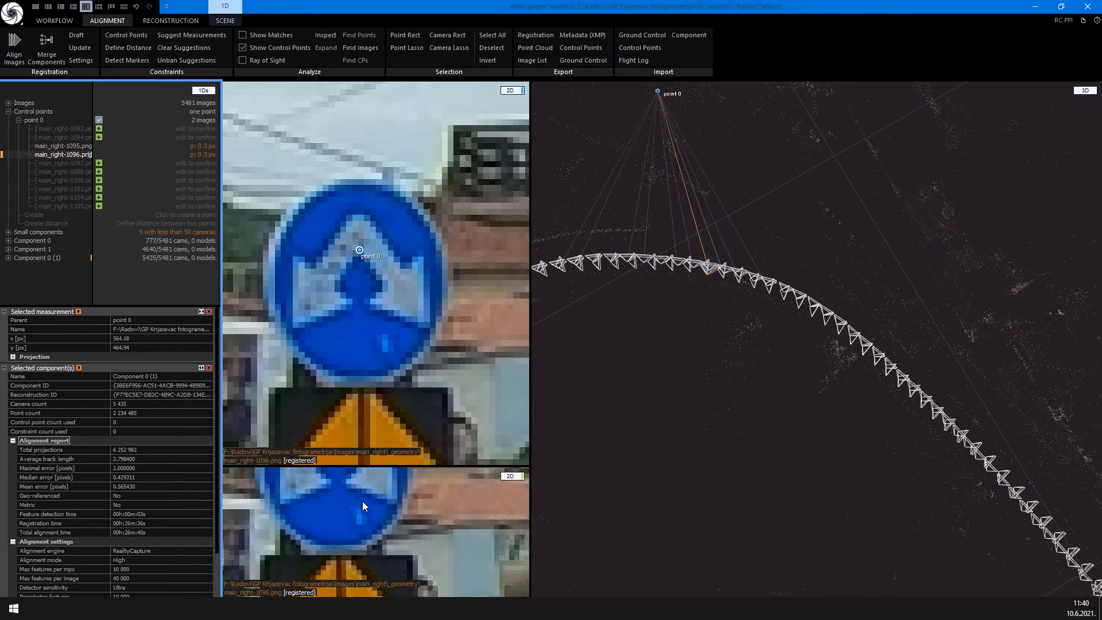
{"action": "left_click_drag", "start_coordinate": [363, 501], "coordinate": [368, 580]}
{"action": "scroll", "coordinate": [346, 523], "scroll_direction": "up", "scroll_amount": 2}
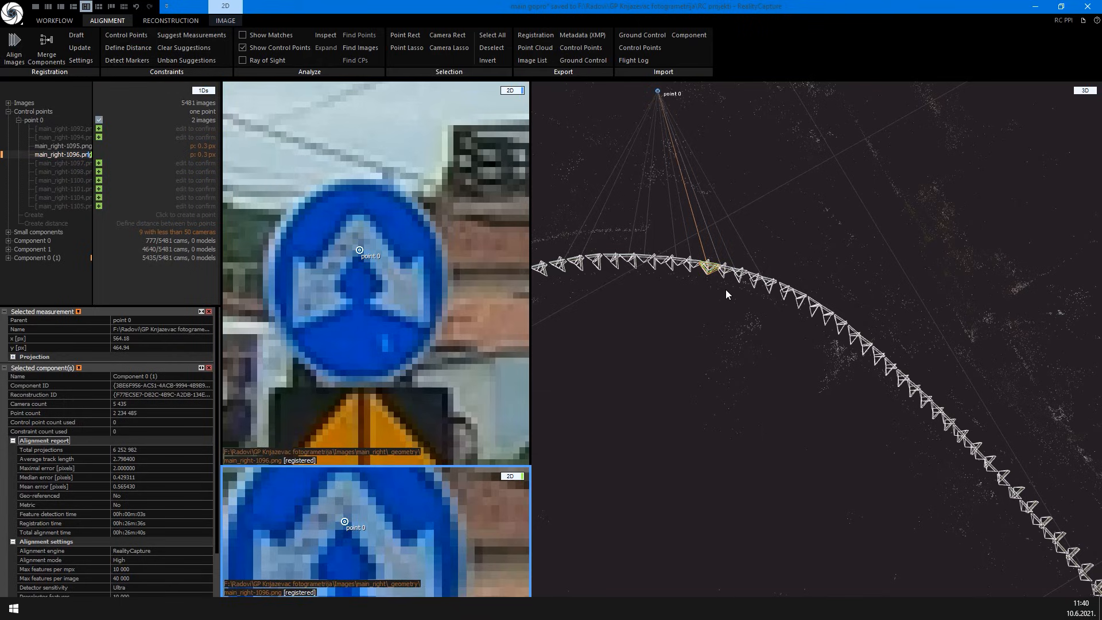
{"action": "left_click", "coordinate": [64, 129]}
{"action": "scroll", "coordinate": [353, 290], "scroll_direction": "down", "scroll_amount": 6}
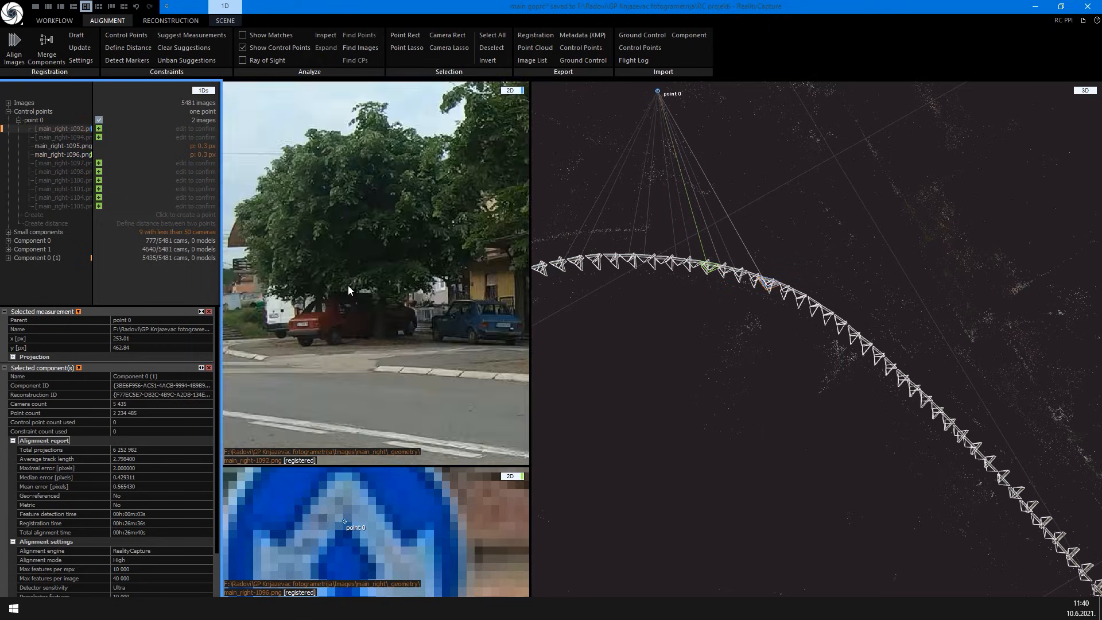
{"action": "left_click", "coordinate": [301, 296]}
{"action": "scroll", "coordinate": [352, 280], "scroll_direction": "up", "scroll_amount": 5}
{"action": "scroll", "coordinate": [352, 280], "scroll_direction": "up", "scroll_amount": 5}
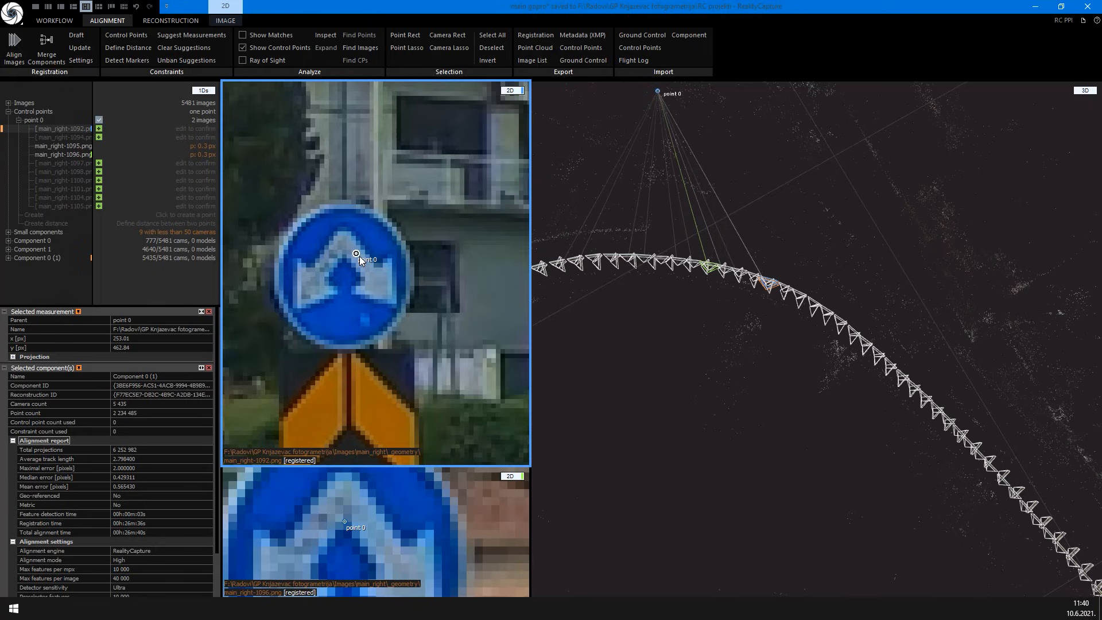
{"action": "left_click", "coordinate": [357, 253]}
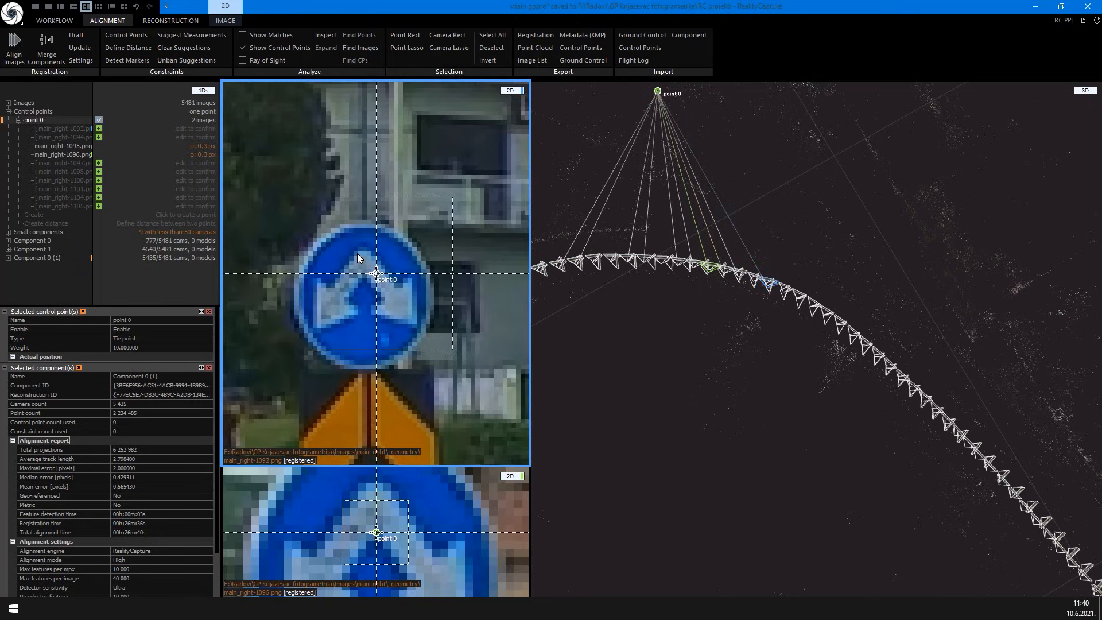
{"action": "left_click_drag", "start_coordinate": [369, 253], "coordinate": [350, 254]}
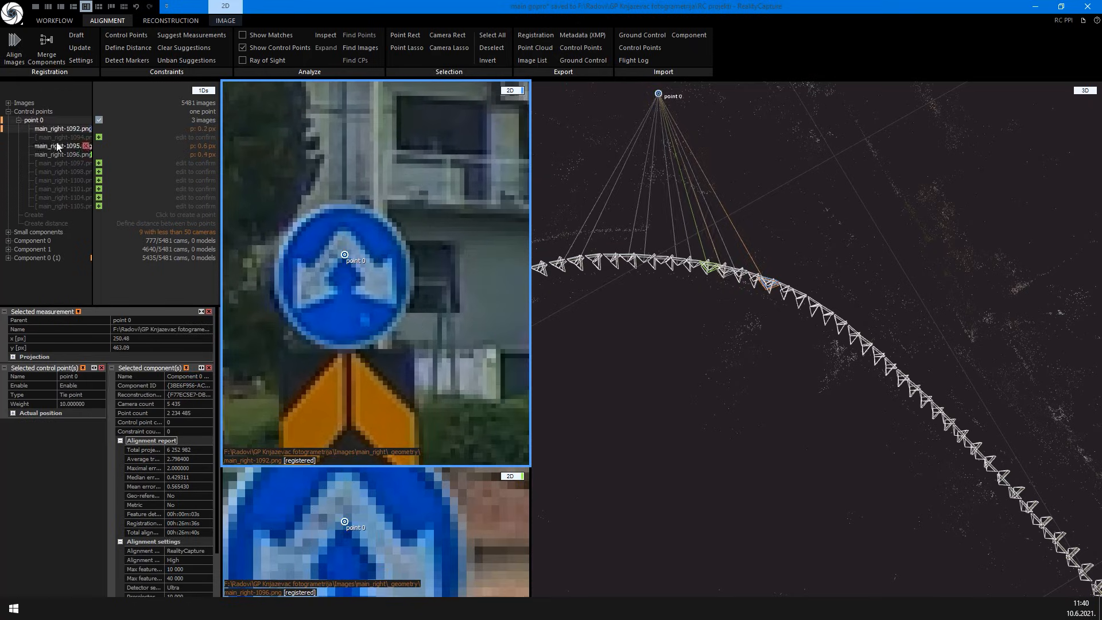
Confirm point 0 on the sign's arrow in the suggested images main_right-1094.png and main_right-1097.png
{"action": "left_click", "coordinate": [55, 138]}
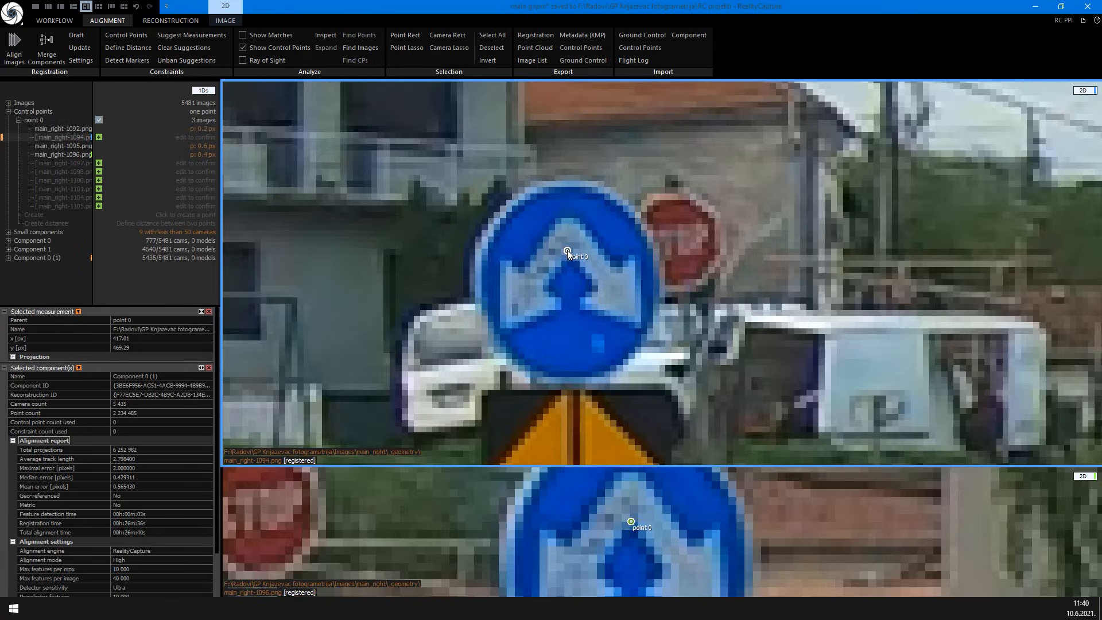
{"action": "left_click", "coordinate": [567, 251]}
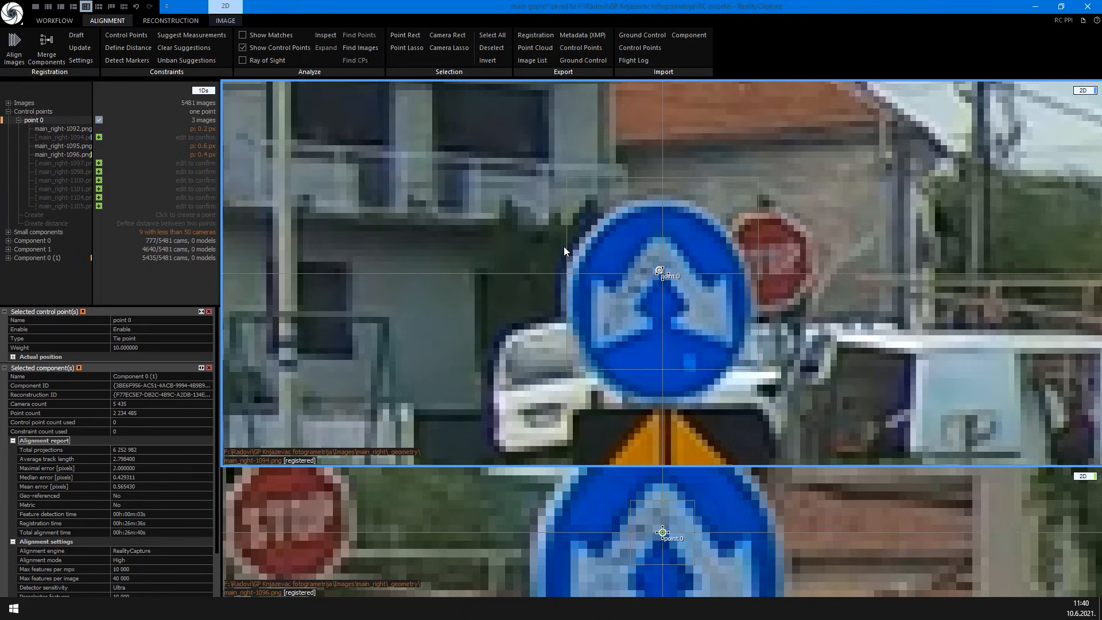
{"action": "left_click_drag", "start_coordinate": [564, 247], "coordinate": [561, 251]}
{"action": "left_click", "coordinate": [59, 164]}
{"action": "left_click_drag", "start_coordinate": [646, 213], "coordinate": [653, 215]}
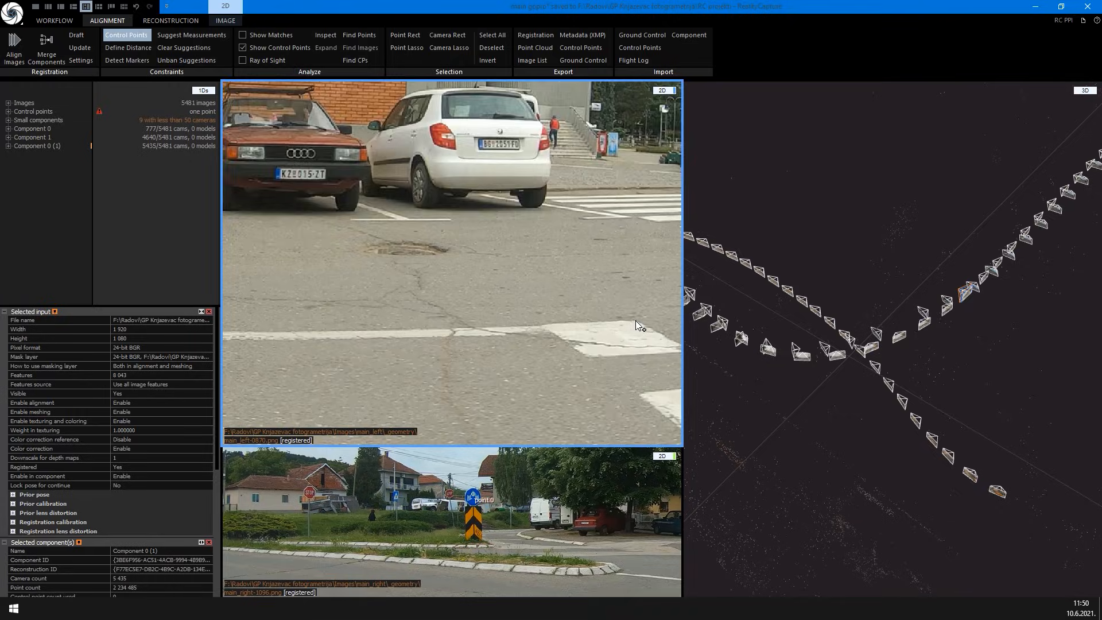
Mark a white crosswalk stripe's corner with a second control point in main_left-0870.png and main_left-0871.png, and collapse the control points list
{"action": "left_click", "coordinate": [637, 319]}
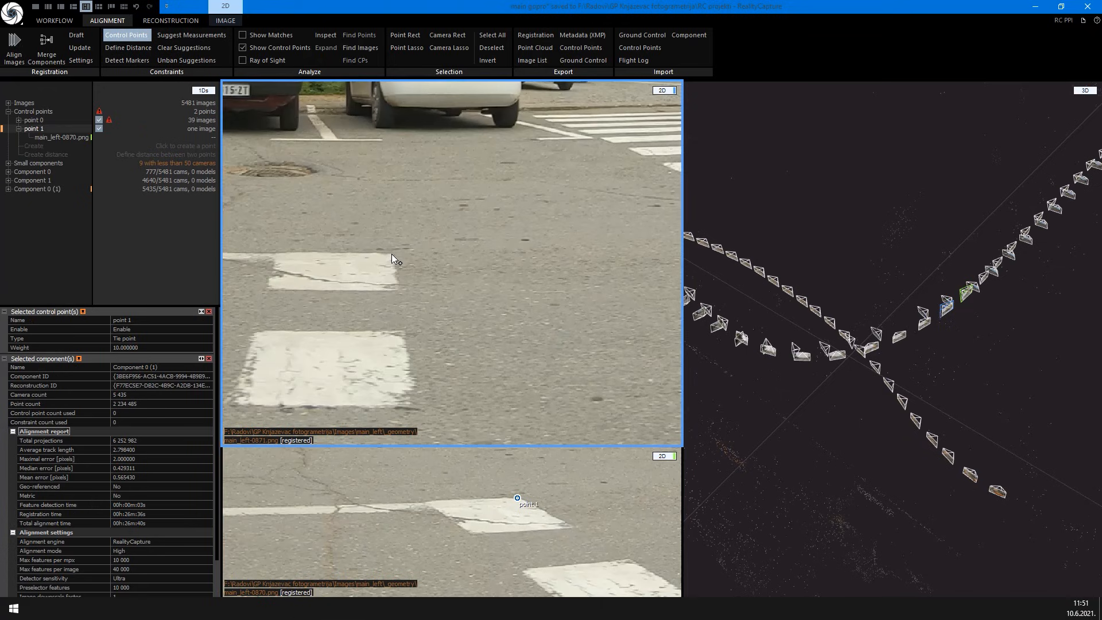
{"action": "left_click_drag", "start_coordinate": [392, 253], "coordinate": [391, 254]}
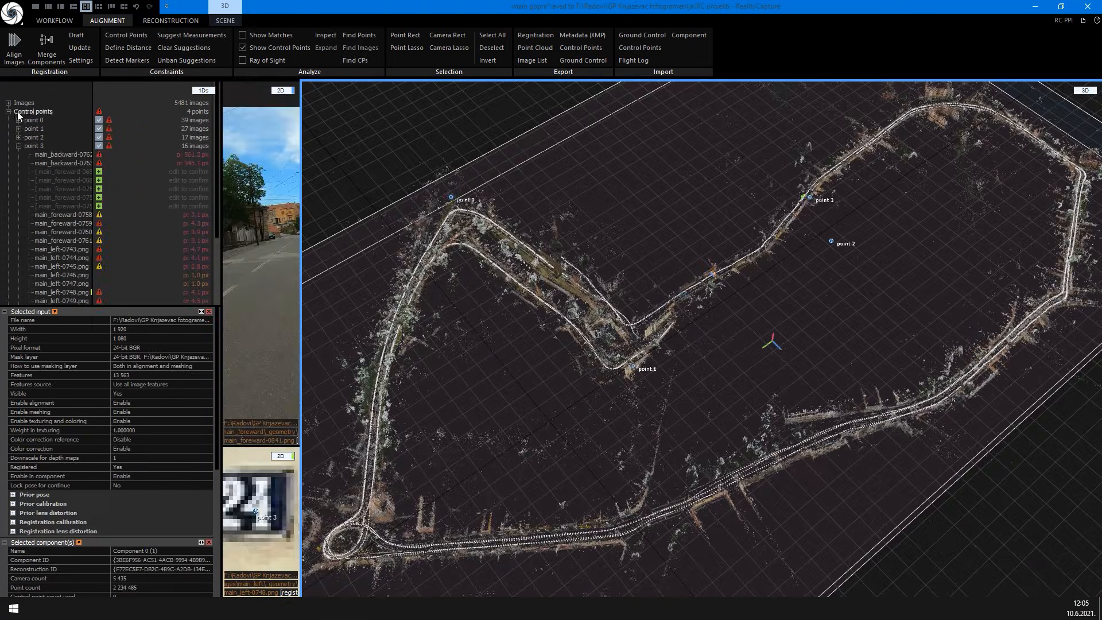
{"action": "left_click", "coordinate": [8, 111]}
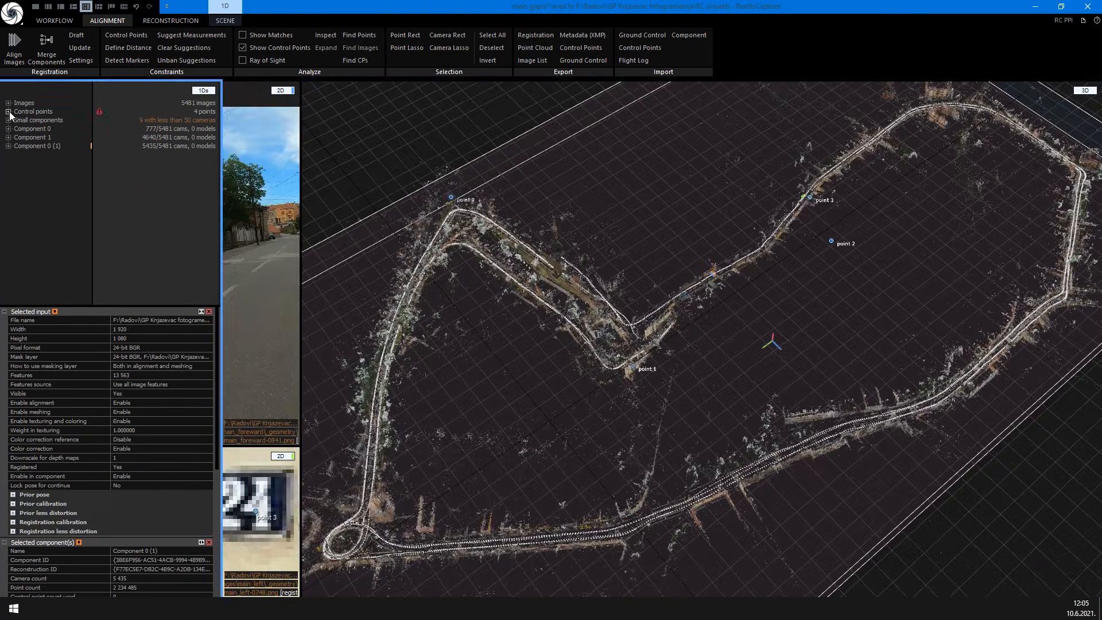
Realign the images with the four control points and inspect the resulting component's camera path around points 2 and 3
{"action": "left_click", "coordinate": [18, 53]}
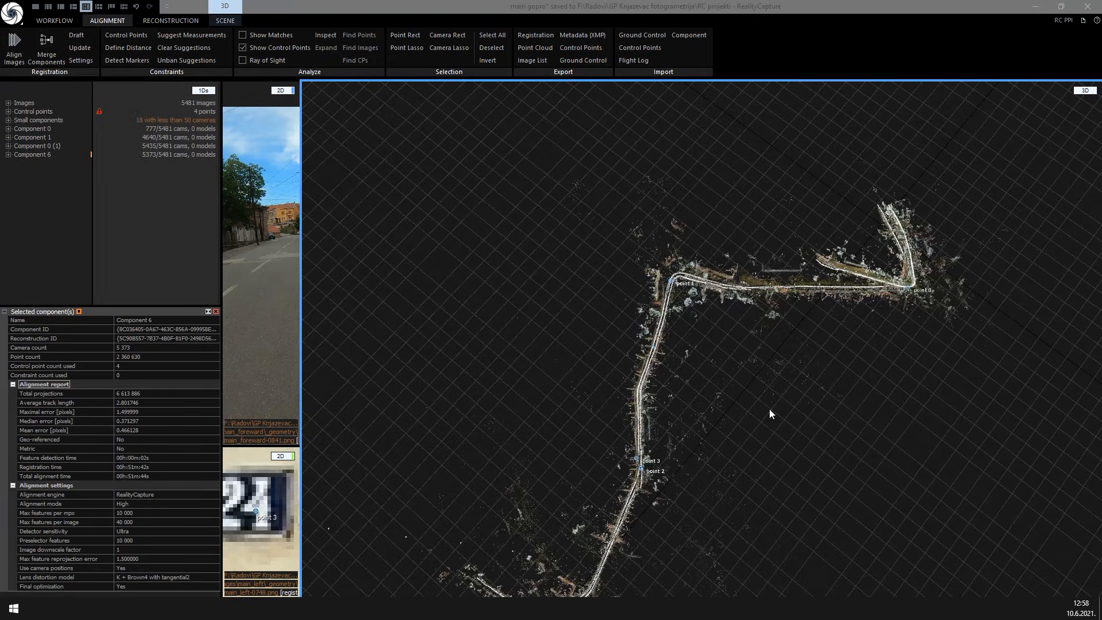
{"action": "left_click", "coordinate": [752, 416]}
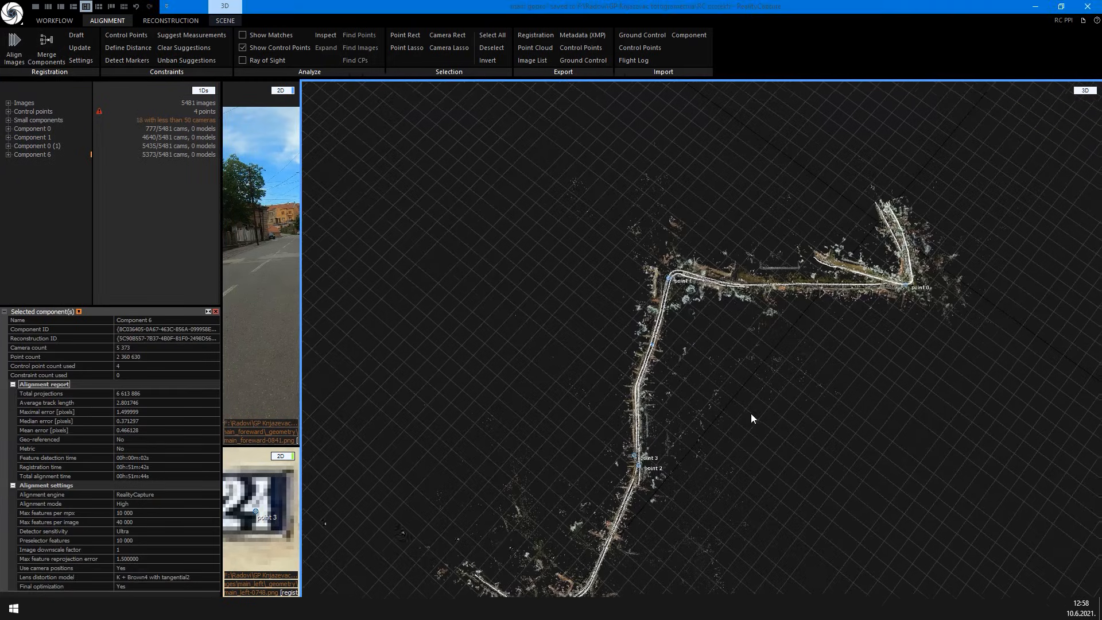
{"action": "left_click_drag", "start_coordinate": [751, 414], "coordinate": [750, 360]}
{"action": "scroll", "coordinate": [635, 436], "scroll_direction": "up", "scroll_amount": 3}
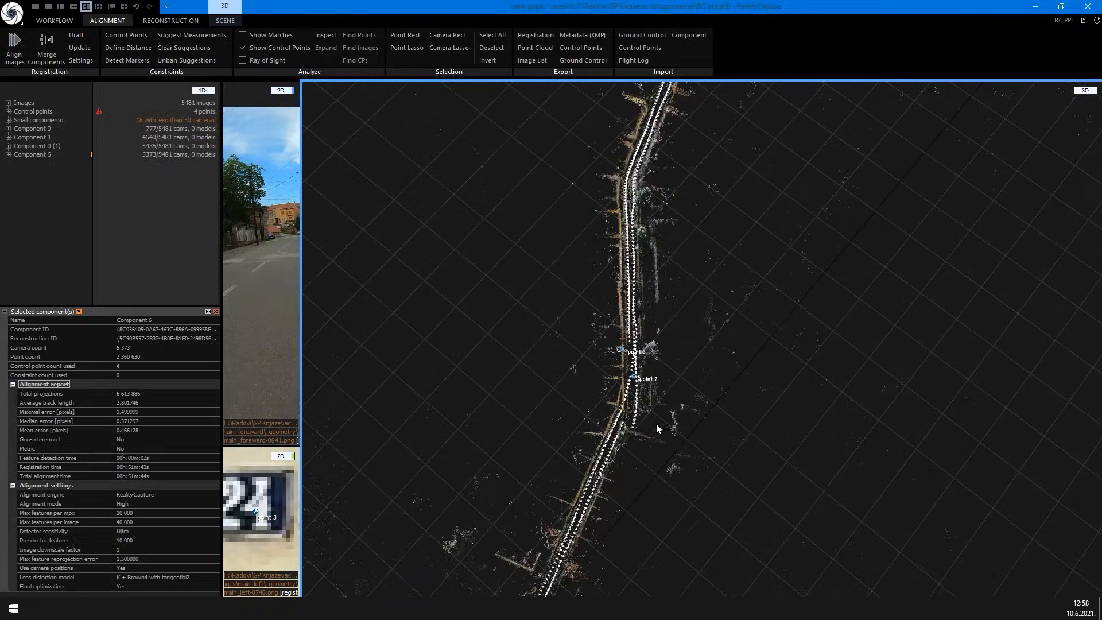
{"action": "scroll", "coordinate": [649, 423], "scroll_direction": "up", "scroll_amount": 2}
{"action": "scroll", "coordinate": [622, 354], "scroll_direction": "up", "scroll_amount": 3}
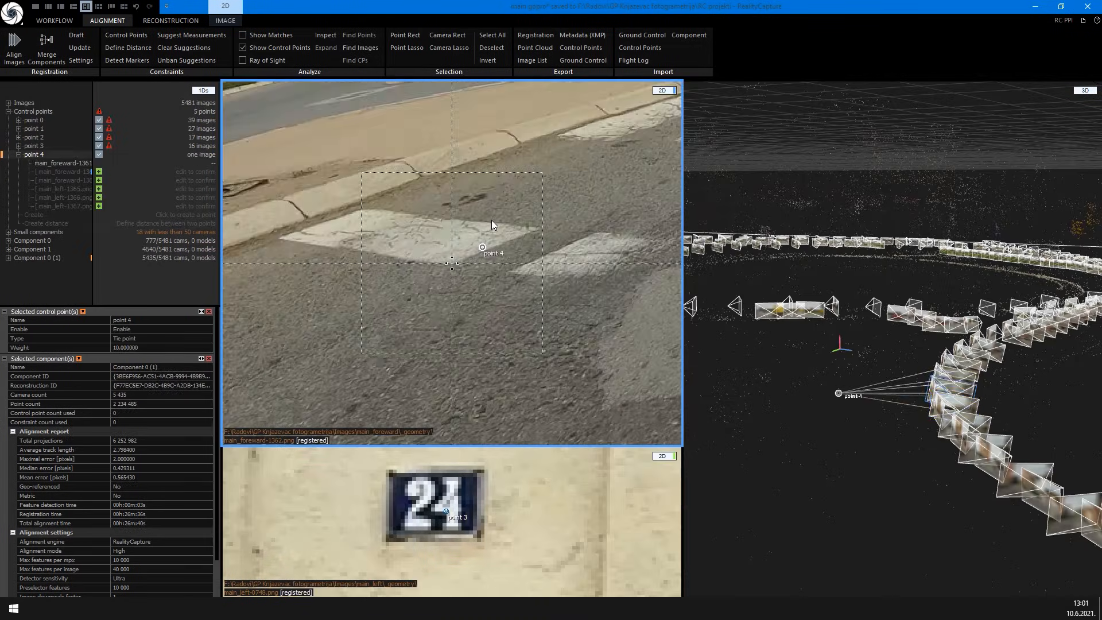
Correct the suggested position of point 4 on the crosswalk stripe's corner in main_foreward-1362.png
{"action": "left_click", "coordinate": [468, 248]}
{"action": "left_click", "coordinate": [467, 248]}
{"action": "left_click", "coordinate": [411, 230]}
{"action": "left_click", "coordinate": [390, 246]}
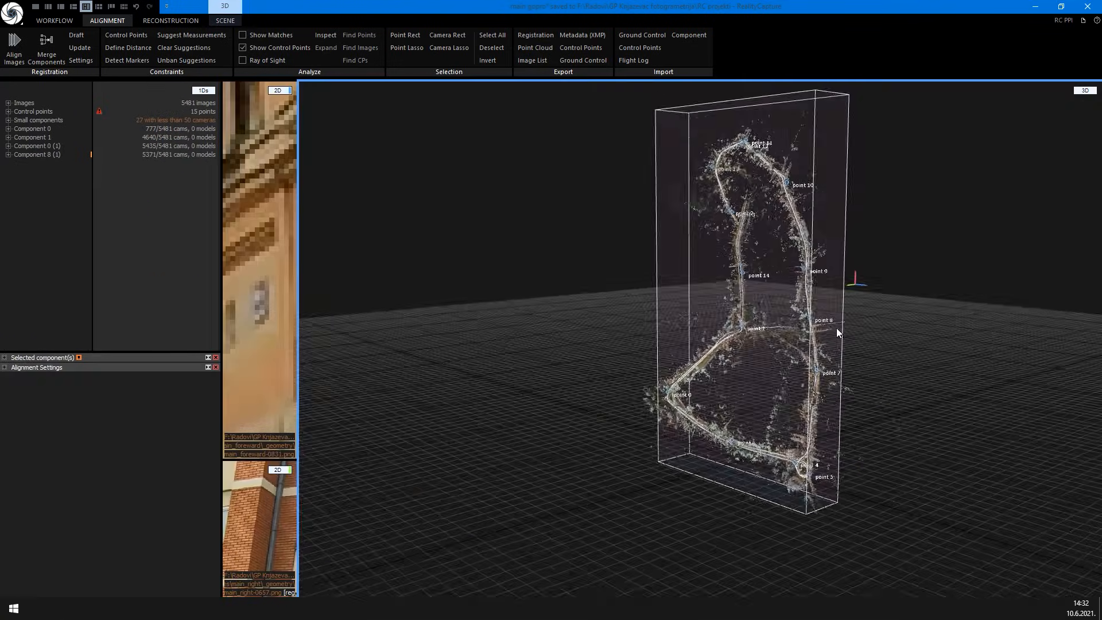
Create a third control point from the drone scene's 3D view and mark it on a crosswalk stripe's corner in main_drone_backward-0137.png
{"action": "left_click_drag", "start_coordinate": [836, 328], "coordinate": [966, 319]}
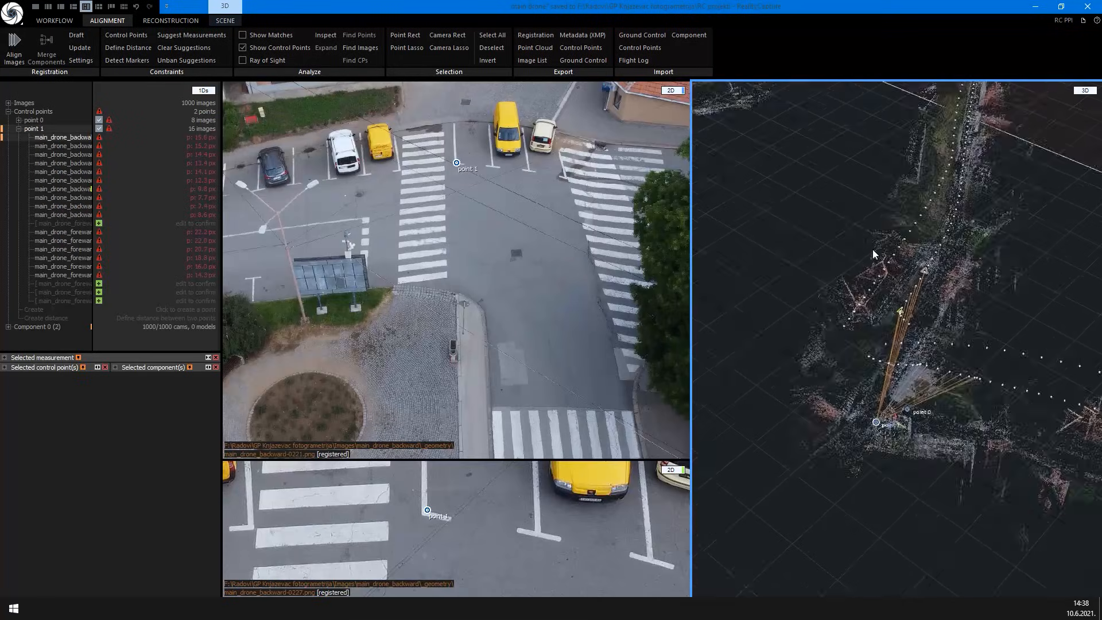
{"action": "left_click_drag", "start_coordinate": [872, 249], "coordinate": [933, 233]}
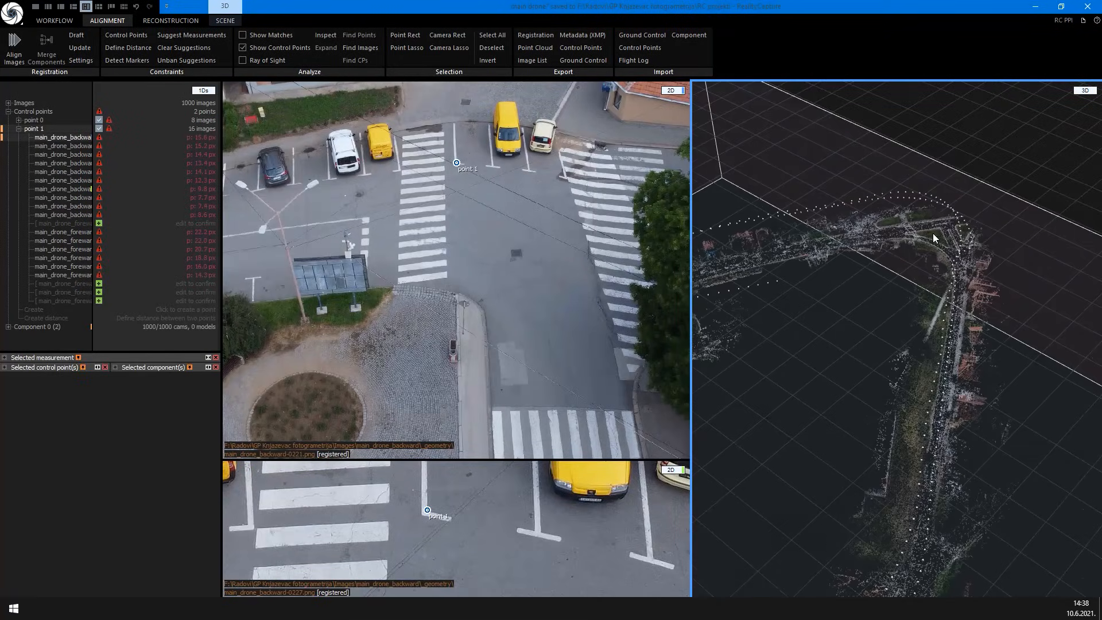
{"action": "scroll", "coordinate": [932, 233], "scroll_direction": "up", "scroll_amount": 5}
{"action": "left_click_drag", "start_coordinate": [790, 321], "coordinate": [638, 312]}
{"action": "scroll", "coordinate": [841, 336], "scroll_direction": "up", "scroll_amount": 4}
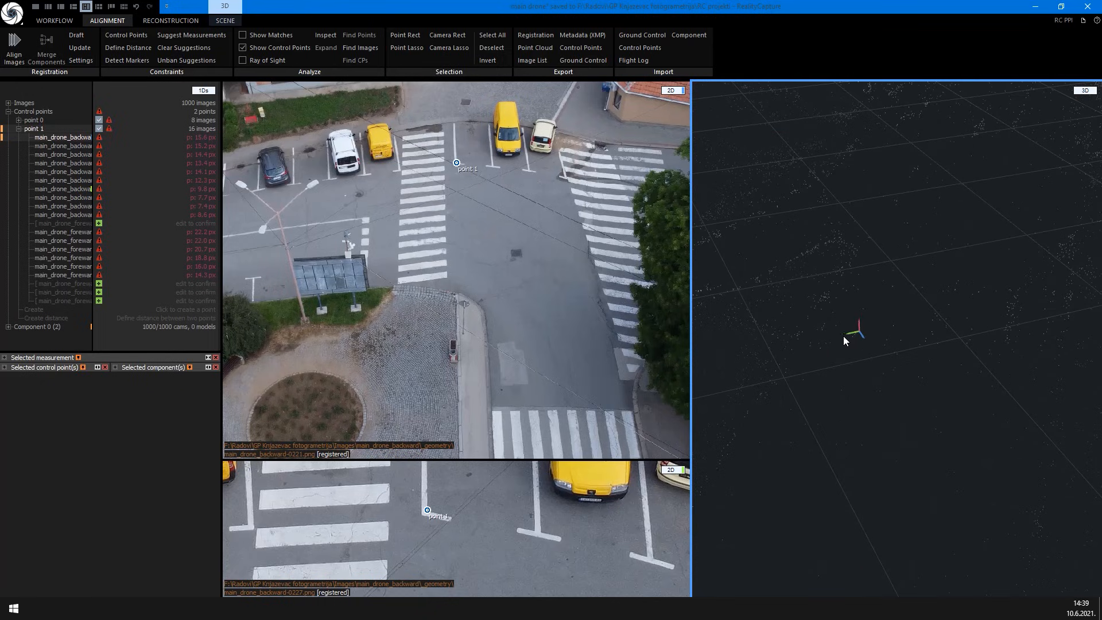
{"action": "left_click_drag", "start_coordinate": [848, 346], "coordinate": [870, 385]}
{"action": "key", "text": "F3"}
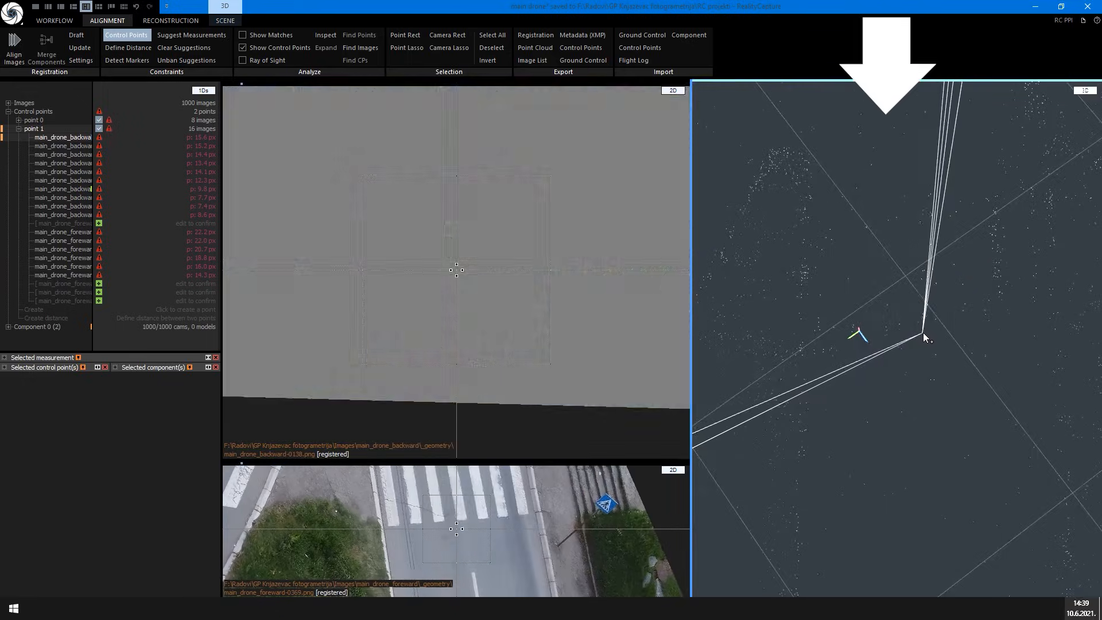
{"action": "left_click", "coordinate": [924, 332]}
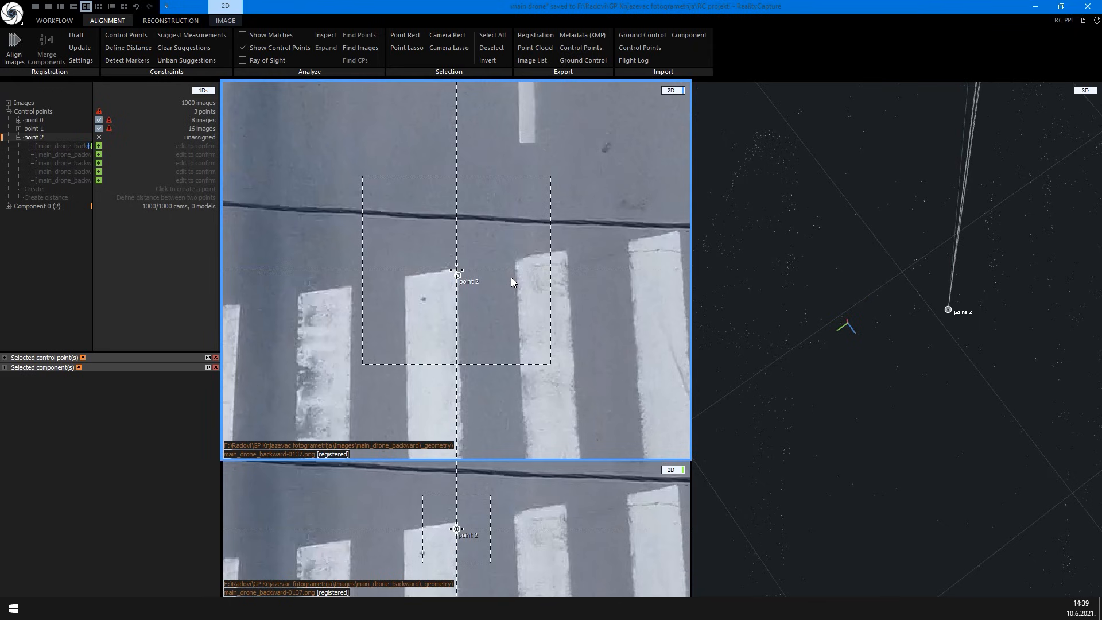
{"action": "left_click", "coordinate": [511, 278]}
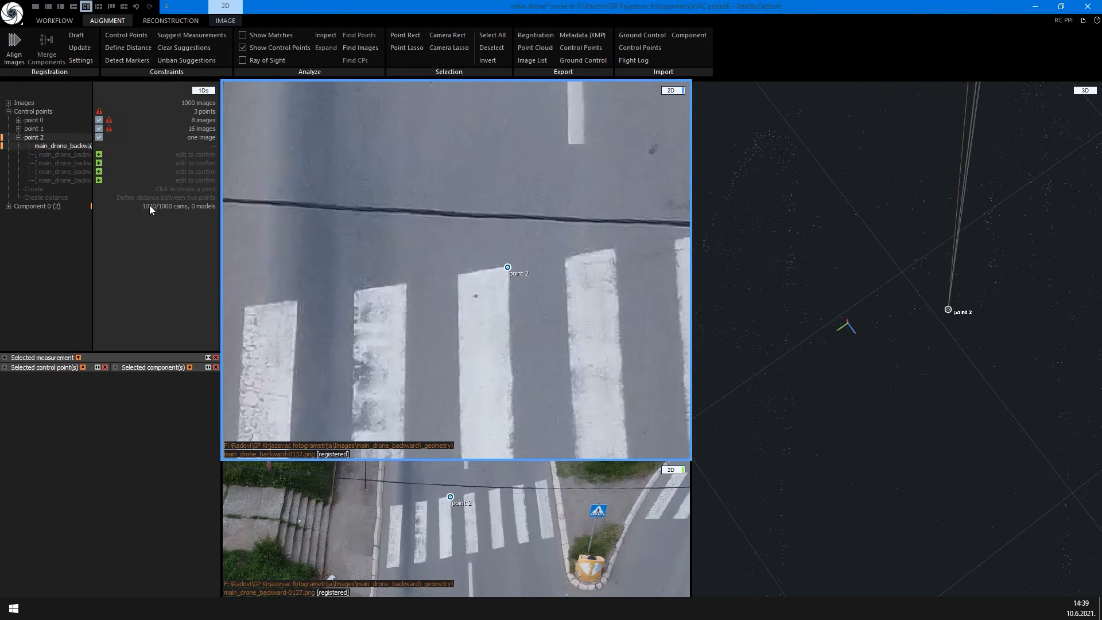
Adjust the suggested position of point 2 to the same crosswalk stripe's corner in main_drone_backward-0139.png
{"action": "left_click", "coordinate": [63, 155]}
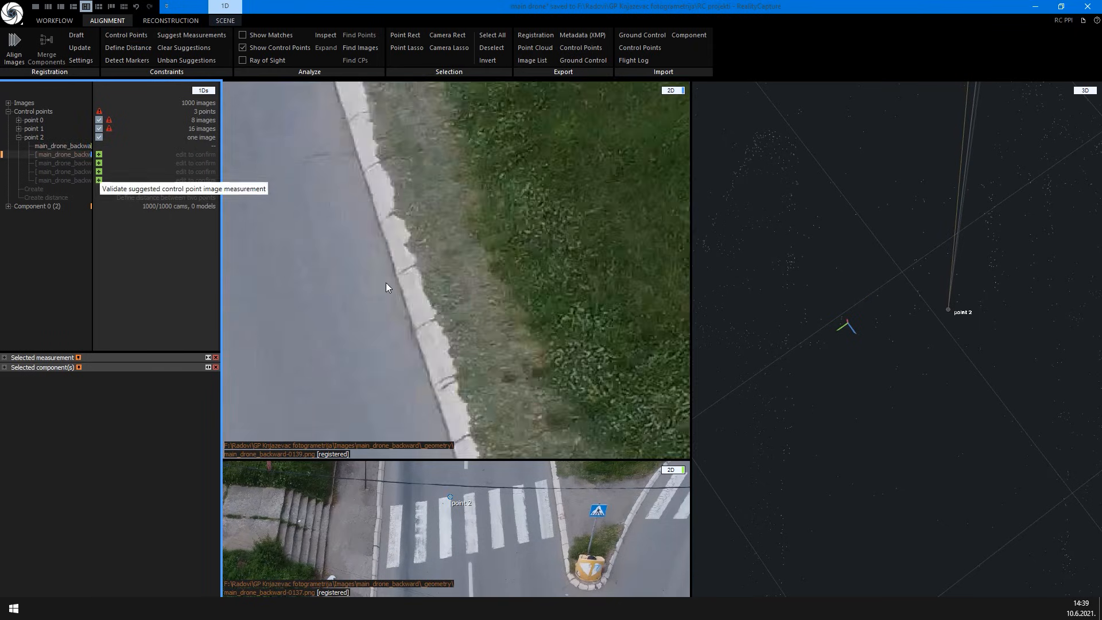
{"action": "scroll", "coordinate": [386, 283], "scroll_direction": "down", "scroll_amount": 3}
{"action": "left_click_drag", "start_coordinate": [454, 241], "coordinate": [542, 332]}
{"action": "scroll", "coordinate": [481, 321], "scroll_direction": "up", "scroll_amount": 2}
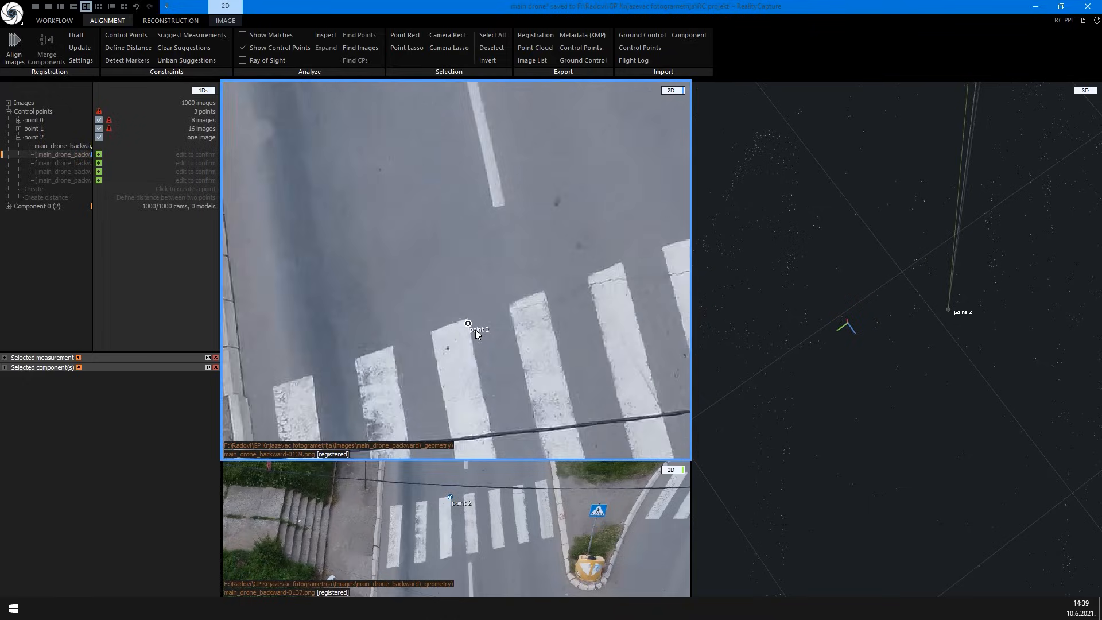
{"action": "scroll", "coordinate": [475, 330], "scroll_direction": "up", "scroll_amount": 2}
{"action": "left_click_drag", "start_coordinate": [470, 318], "coordinate": [470, 328]}
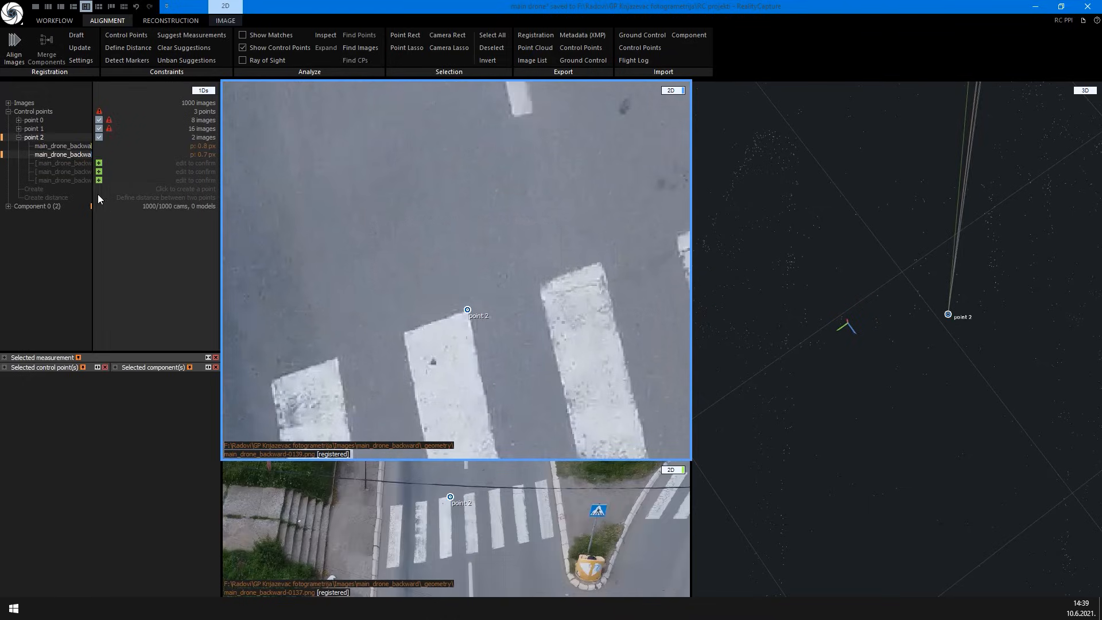
Open the next suggested image for point 2, main_drone_backward-0140.png
{"action": "left_click", "coordinate": [58, 163]}
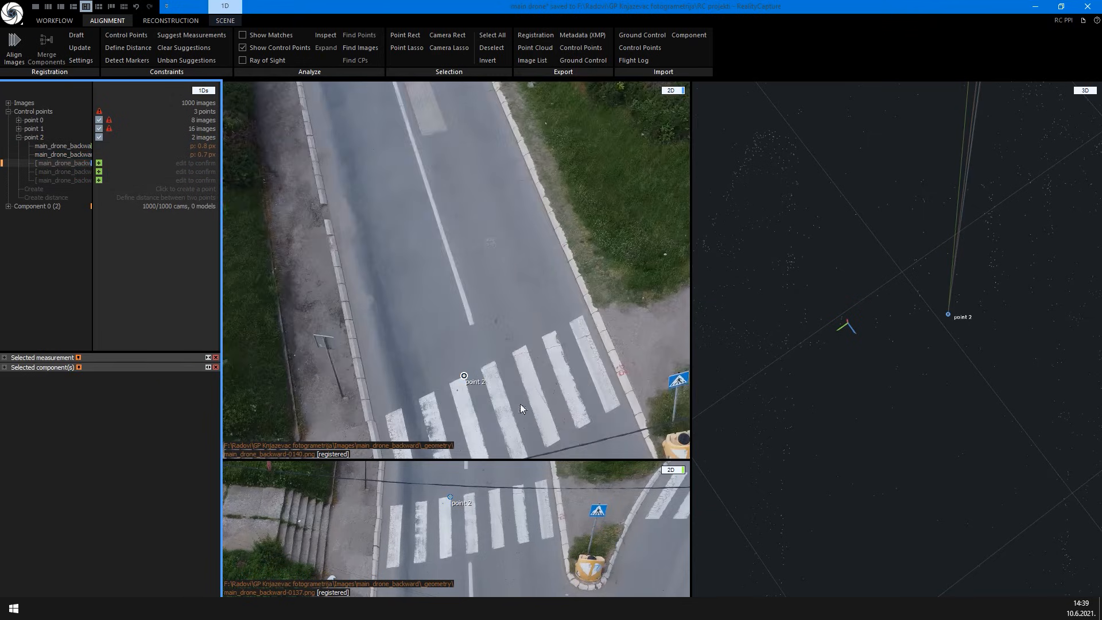
{"action": "scroll", "coordinate": [513, 326], "scroll_direction": "up", "scroll_amount": 8}
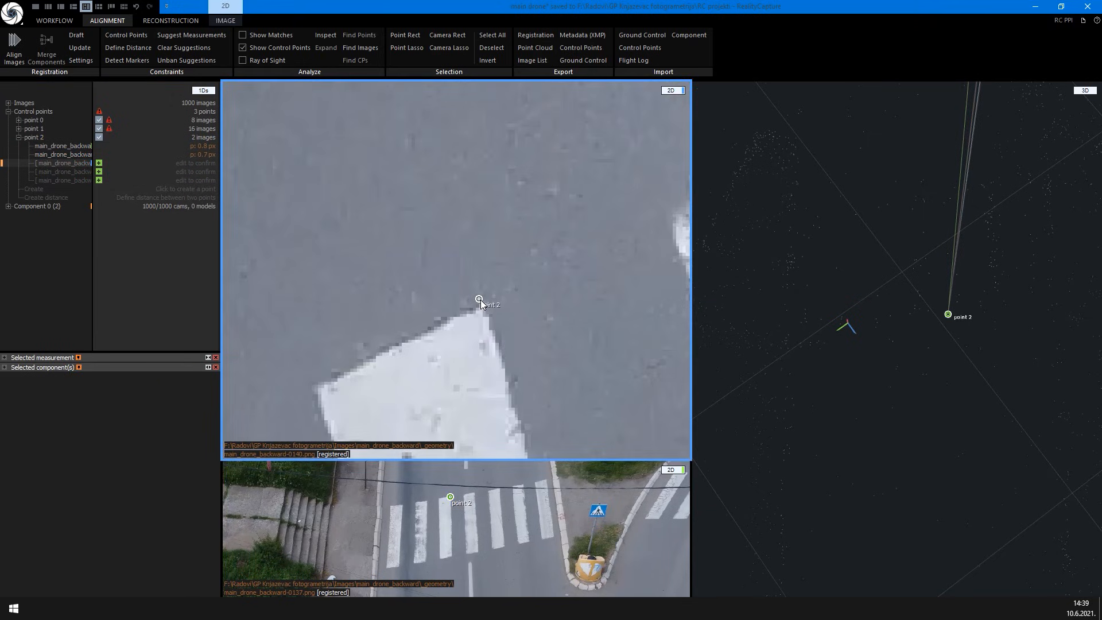
{"action": "scroll", "coordinate": [479, 299], "scroll_direction": "down", "scroll_amount": 2}
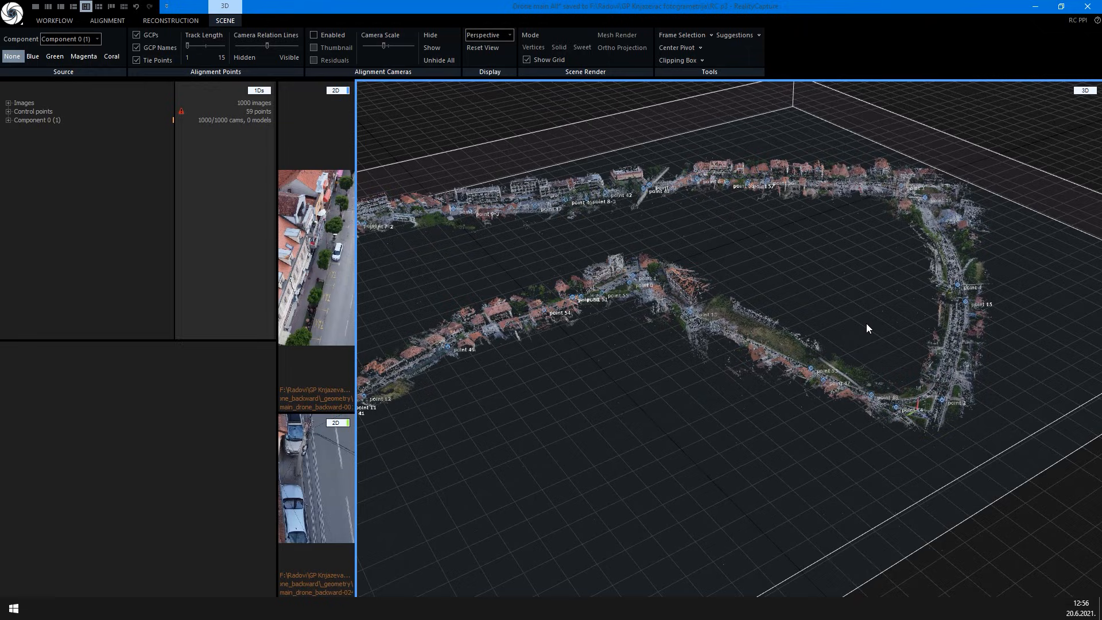
{"action": "left_click_drag", "start_coordinate": [623, 388], "coordinate": [763, 347]}
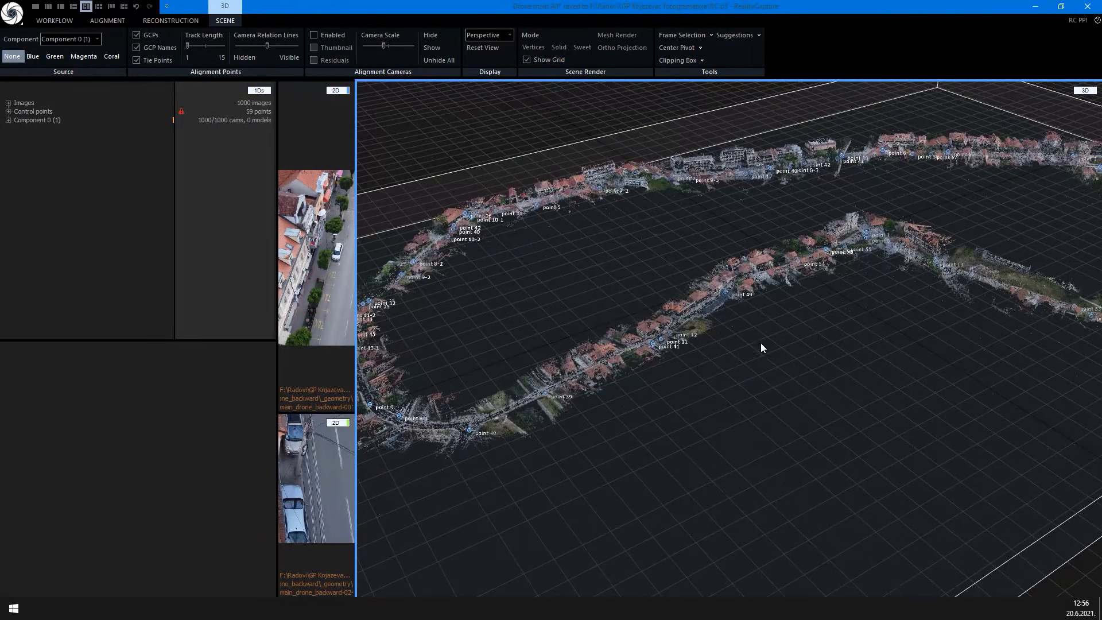
{"action": "left_click_drag", "start_coordinate": [711, 301], "coordinate": [607, 360]}
Open the alignment settings and examine the maximum feature reprojection error and the control point image measurement accuracy
{"action": "left_click", "coordinate": [107, 20]}
{"action": "left_click", "coordinate": [79, 59]}
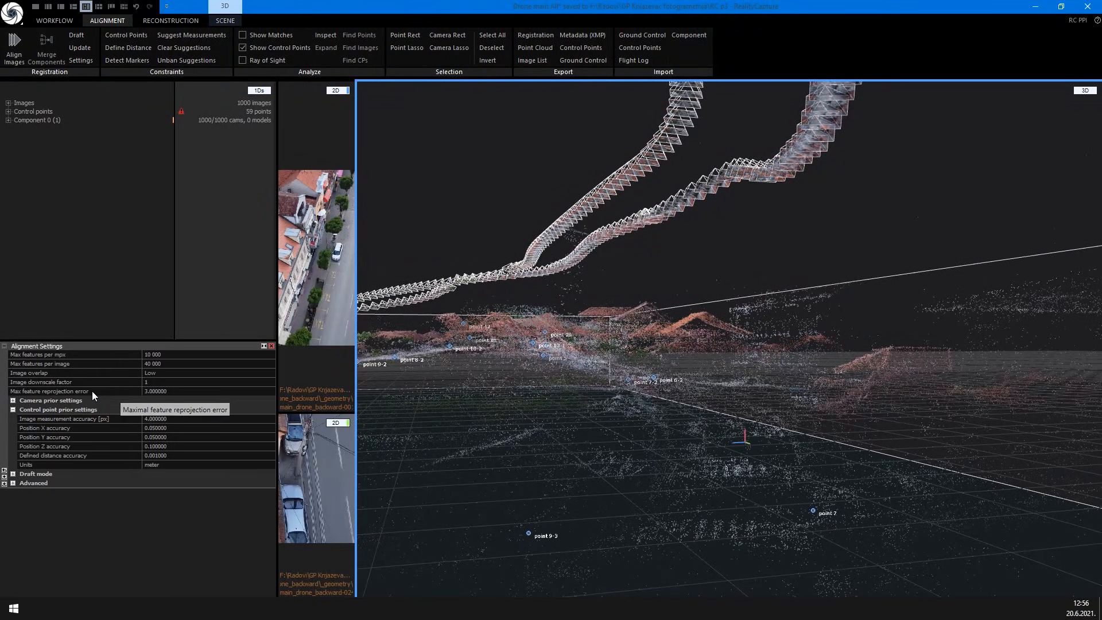
{"action": "left_click_drag", "start_coordinate": [653, 492], "coordinate": [604, 438]}
{"action": "scroll", "coordinate": [656, 270], "scroll_direction": "down", "scroll_amount": 5}
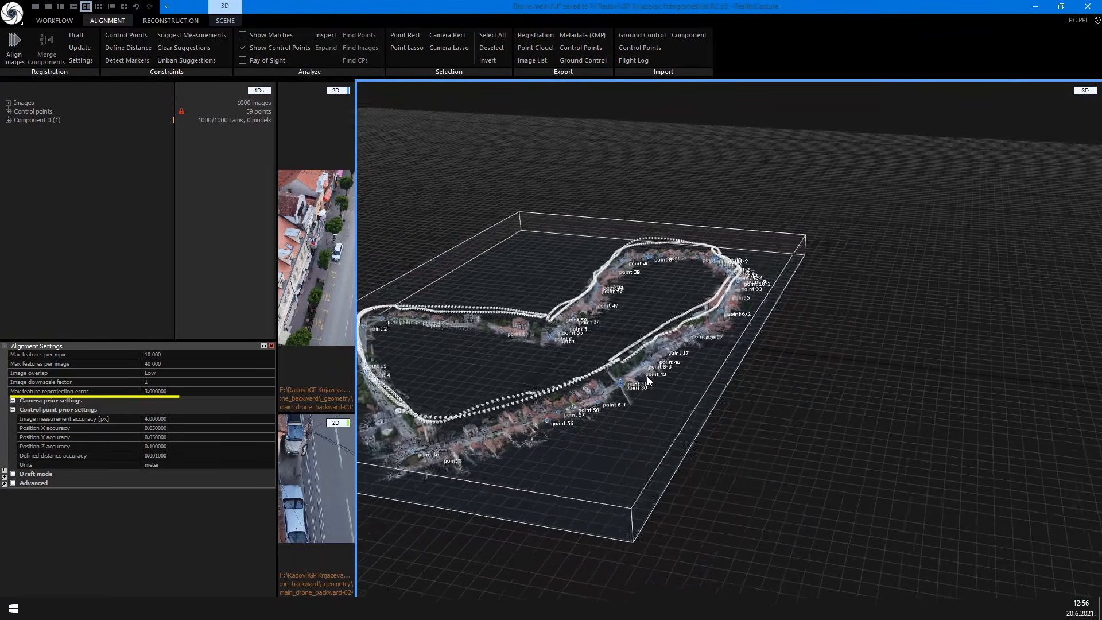
{"action": "middle_click_drag", "start_coordinate": [646, 377], "coordinate": [718, 375]}
{"action": "left_click", "coordinate": [167, 395]}
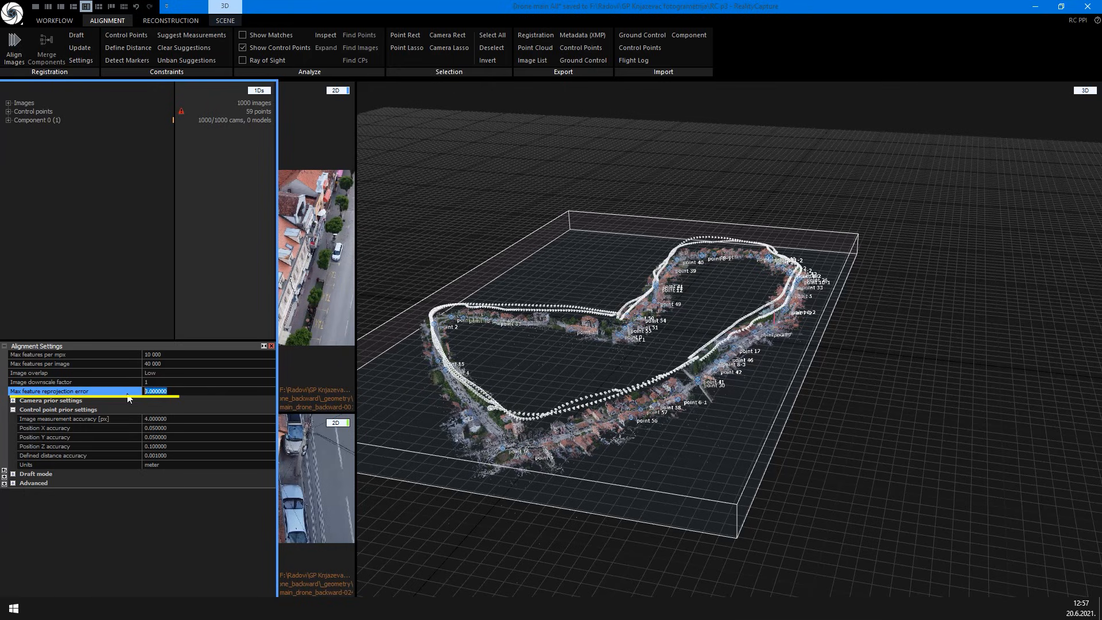
{"action": "type", "text": "2"}
{"action": "key", "text": "Return"}
{"action": "left_click", "coordinate": [107, 420]}
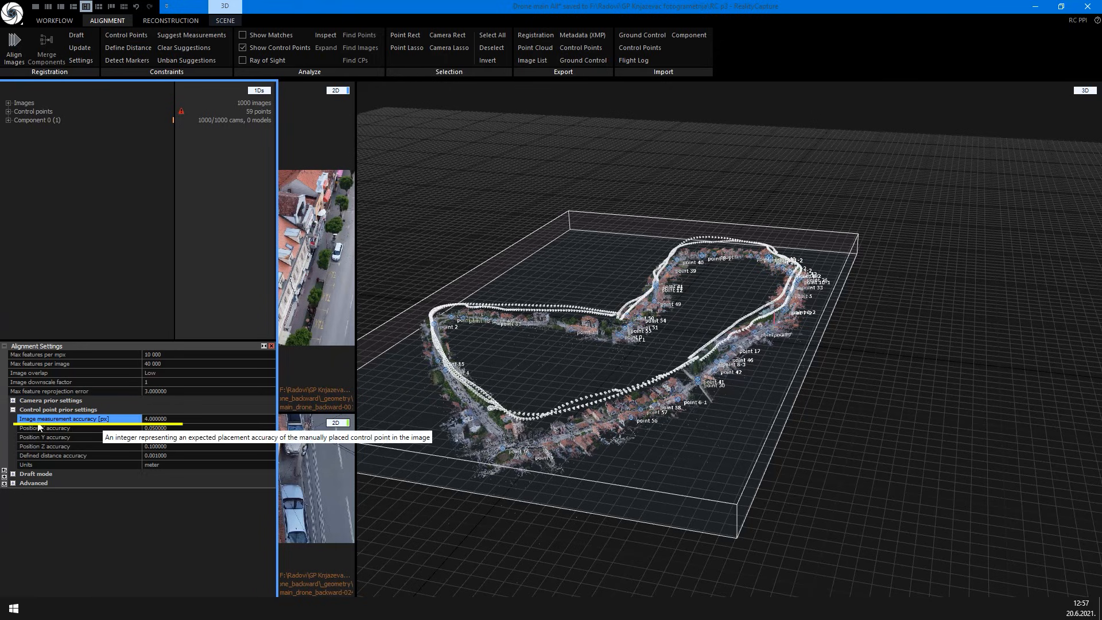
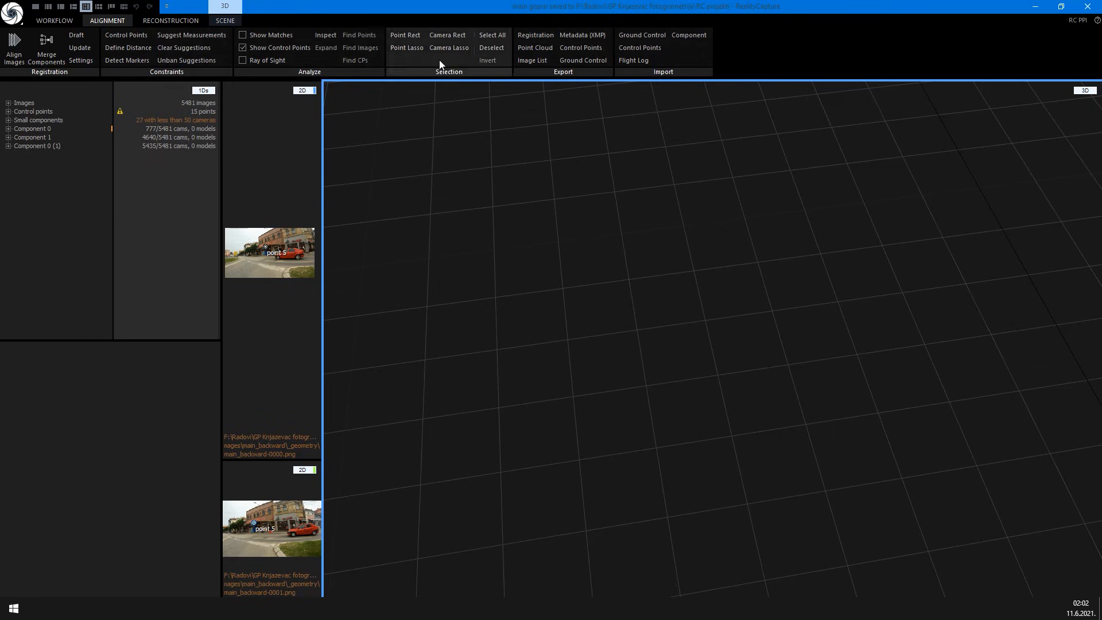
Export the input licenses for the project's images
{"action": "left_click", "coordinate": [176, 21]}
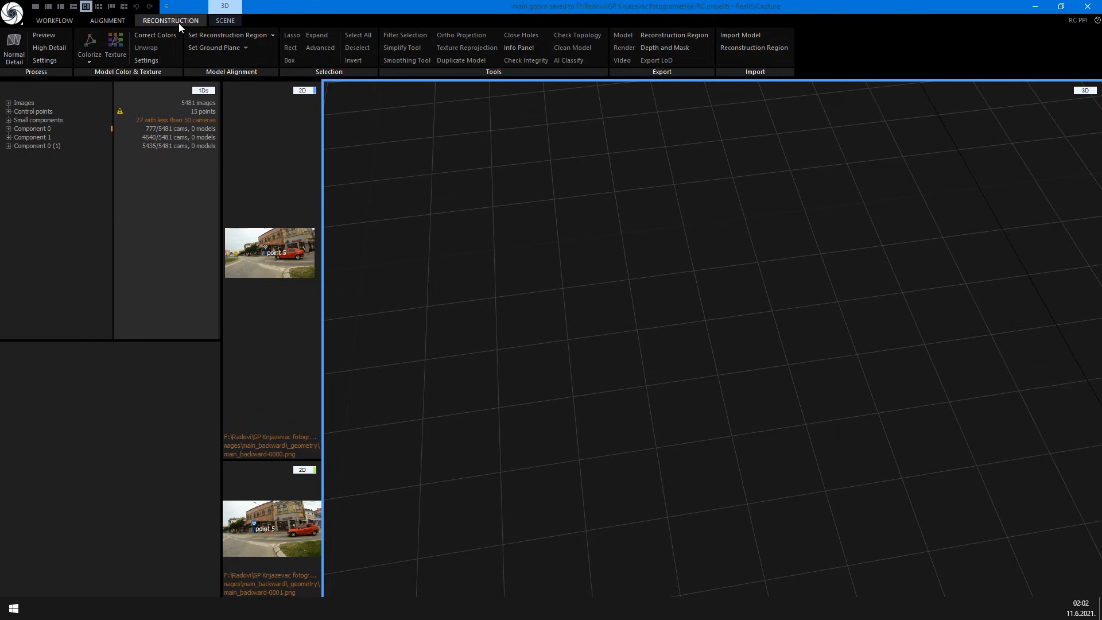
{"action": "left_click", "coordinate": [55, 20]}
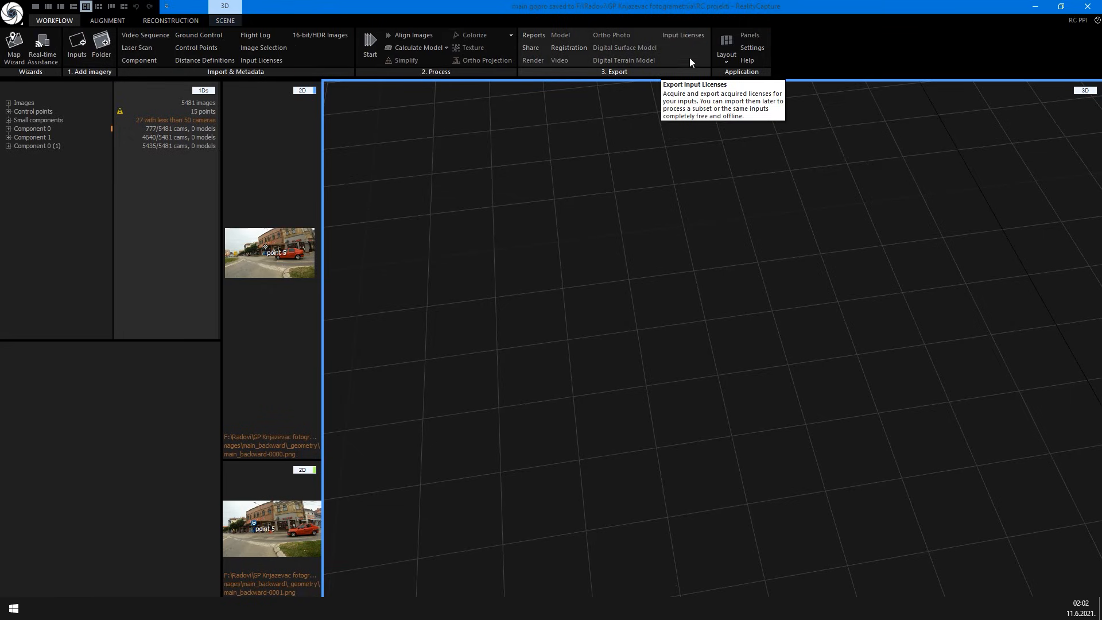
{"action": "left_click", "coordinate": [685, 37]}
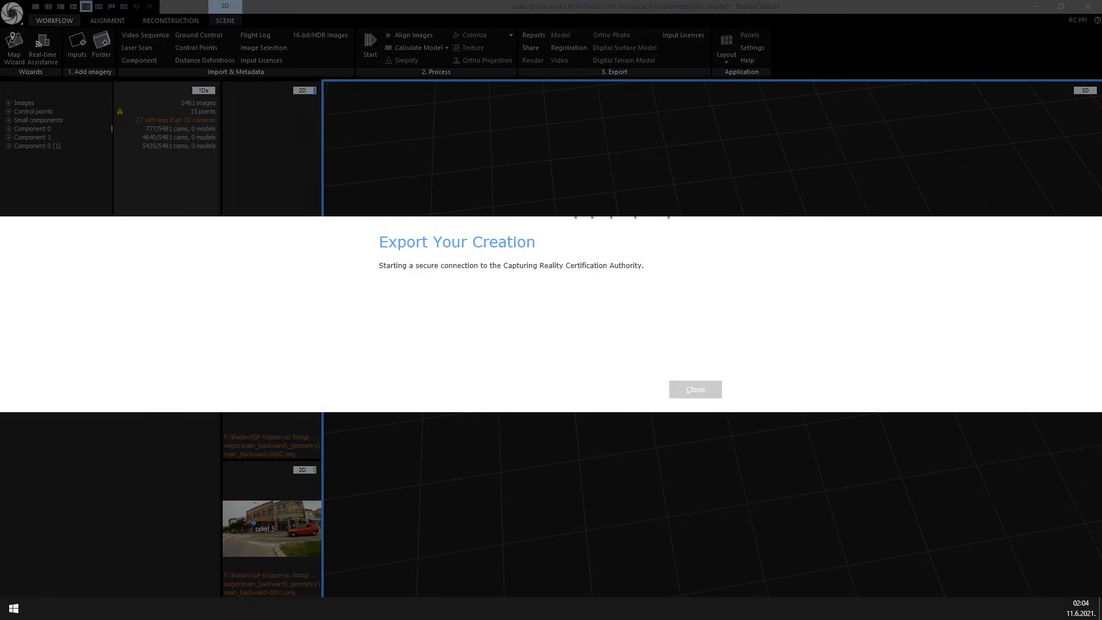
{"action": "left_click", "coordinate": [611, 389]}
{"action": "left_click", "coordinate": [864, 482]}
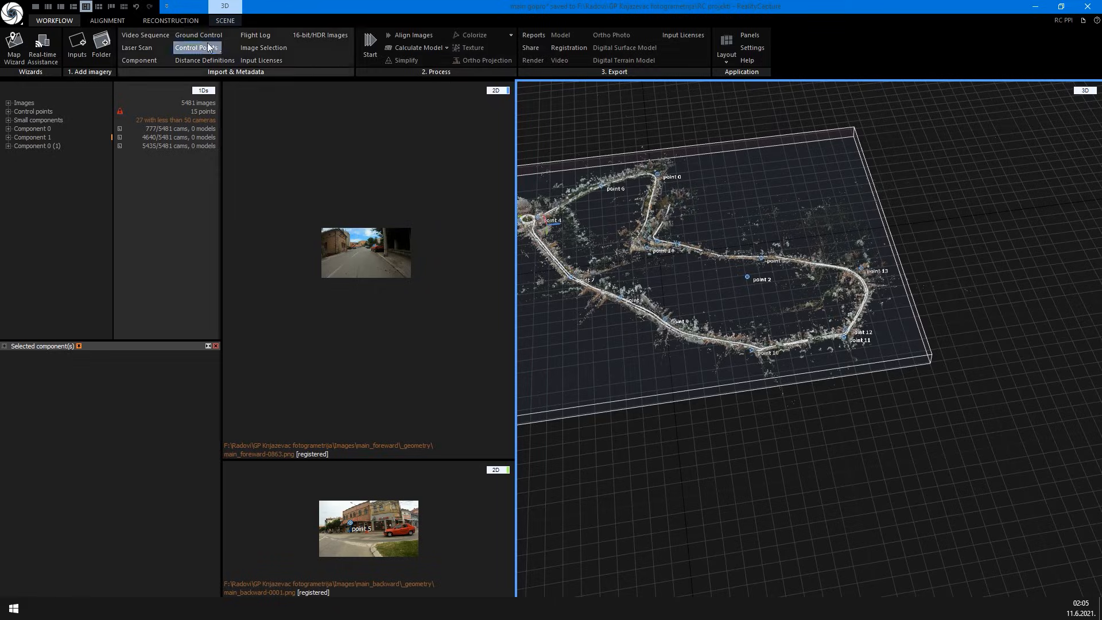
Start exporting the project's control point measurements
{"action": "left_click", "coordinate": [109, 22]}
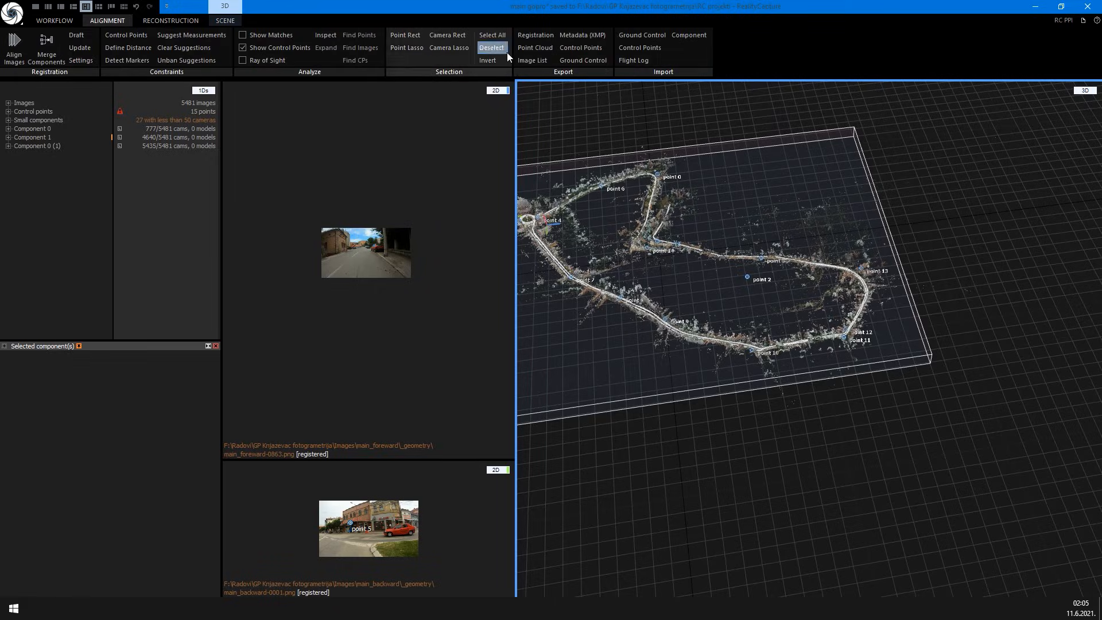
{"action": "left_click", "coordinate": [579, 49]}
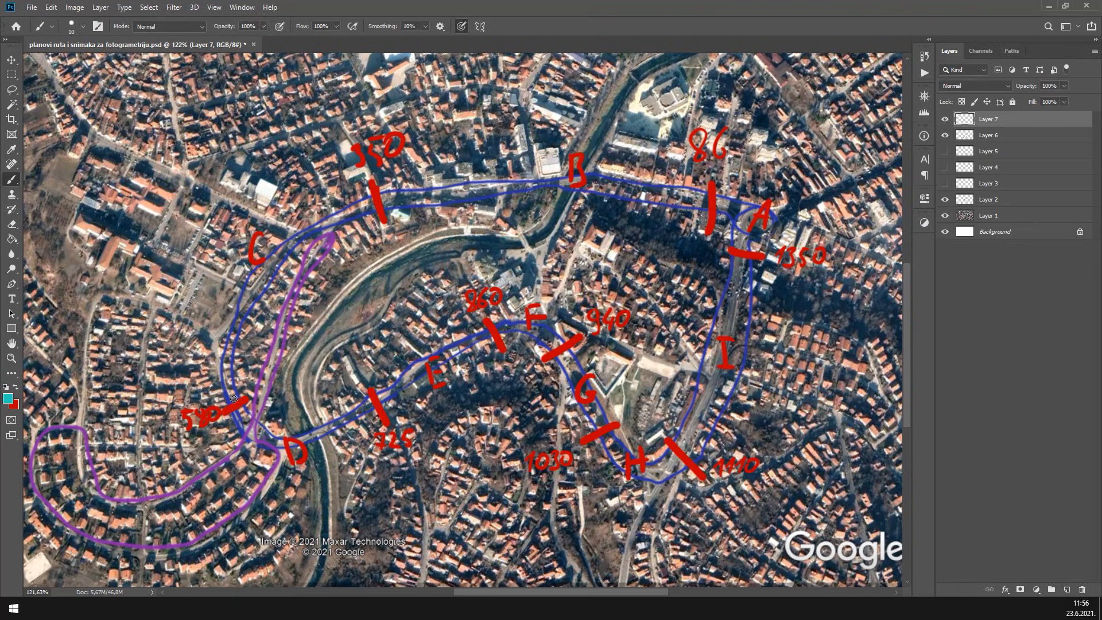
On the Photoshop route map, brush overlapping cyan range lines along sections D and E and circle their overlap near the 725 mark
{"action": "mouse_move", "coordinate": [229, 391]}
{"action": "left_mouse_down"}
{"action": "mouse_move", "coordinate": [238, 418]}
{"action": "mouse_move", "coordinate": [282, 431]}
{"action": "mouse_move", "coordinate": [351, 421]}
{"action": "mouse_move", "coordinate": [392, 394]}
{"action": "mouse_move", "coordinate": [397, 426]}
{"action": "mouse_move", "coordinate": [495, 375]}
{"action": "mouse_move", "coordinate": [512, 340]}
{"action": "mouse_move", "coordinate": [521, 368]}
{"action": "left_mouse_up"}
{"action": "left_click_drag", "start_coordinate": [366, 425], "coordinate": [370, 443]}
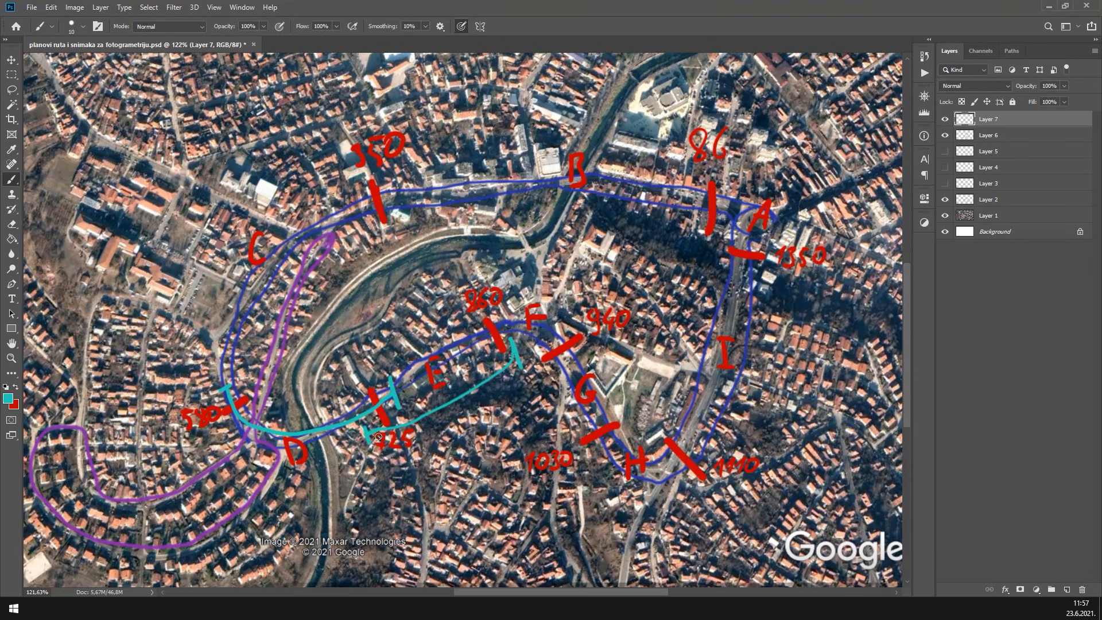
{"action": "mouse_move", "coordinate": [365, 402]}
{"action": "left_mouse_down"}
{"action": "mouse_move", "coordinate": [361, 422]}
{"action": "mouse_move", "coordinate": [397, 418]}
{"action": "mouse_move", "coordinate": [369, 386]}
{"action": "mouse_move", "coordinate": [359, 402]}
{"action": "left_mouse_up"}
Bring up the image-range note over the new RealityCapture project and highlight the D-9 range 560-745
{"action": "left_click_drag", "start_coordinate": [0, 183], "coordinate": [50, 210]}
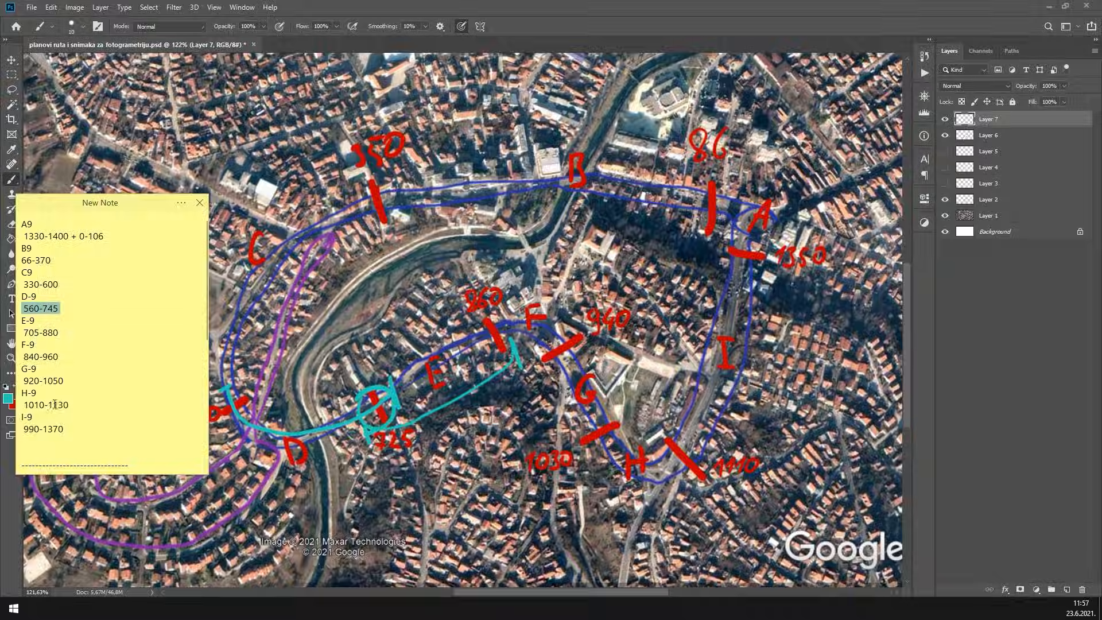
{"action": "left_click", "coordinate": [1050, 7]}
{"action": "left_click_drag", "start_coordinate": [22, 309], "coordinate": [60, 311]}
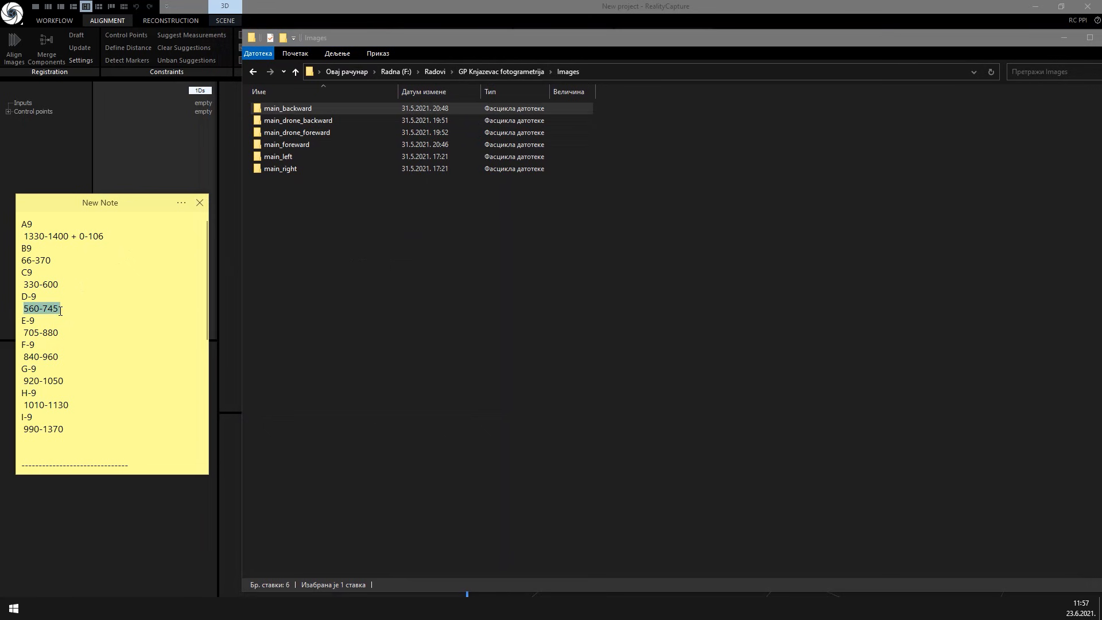
Add images main_backward-0560 to main_backward-0745 from main_backward\_geometry to the RealityCapture project
{"action": "double_click", "coordinate": [299, 108]}
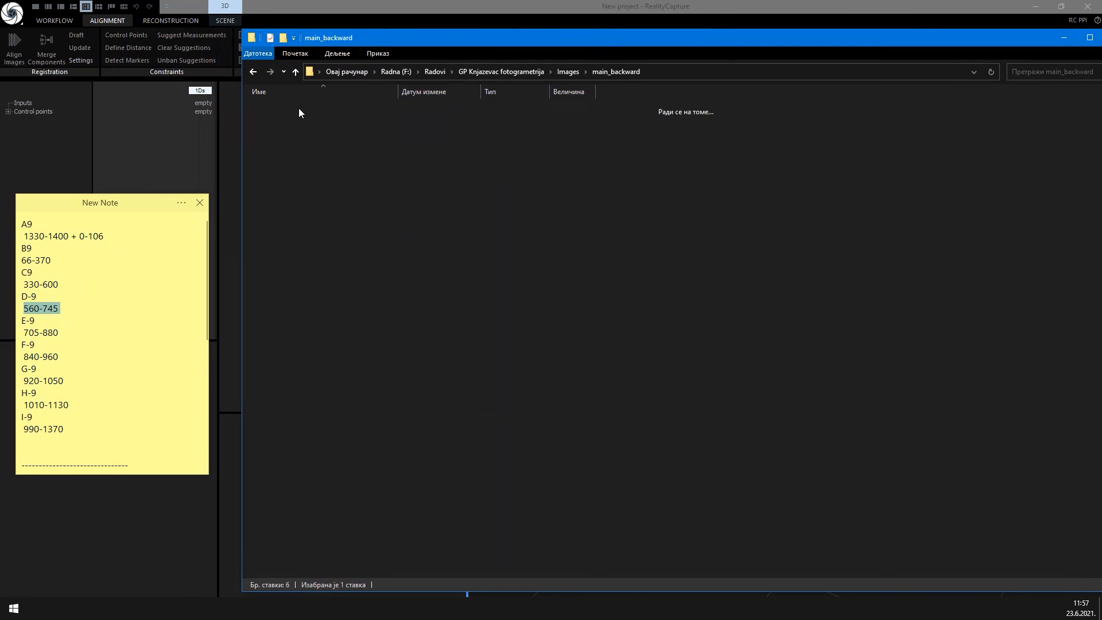
{"action": "double_click", "coordinate": [310, 108]}
{"action": "left_click", "coordinate": [402, 190]}
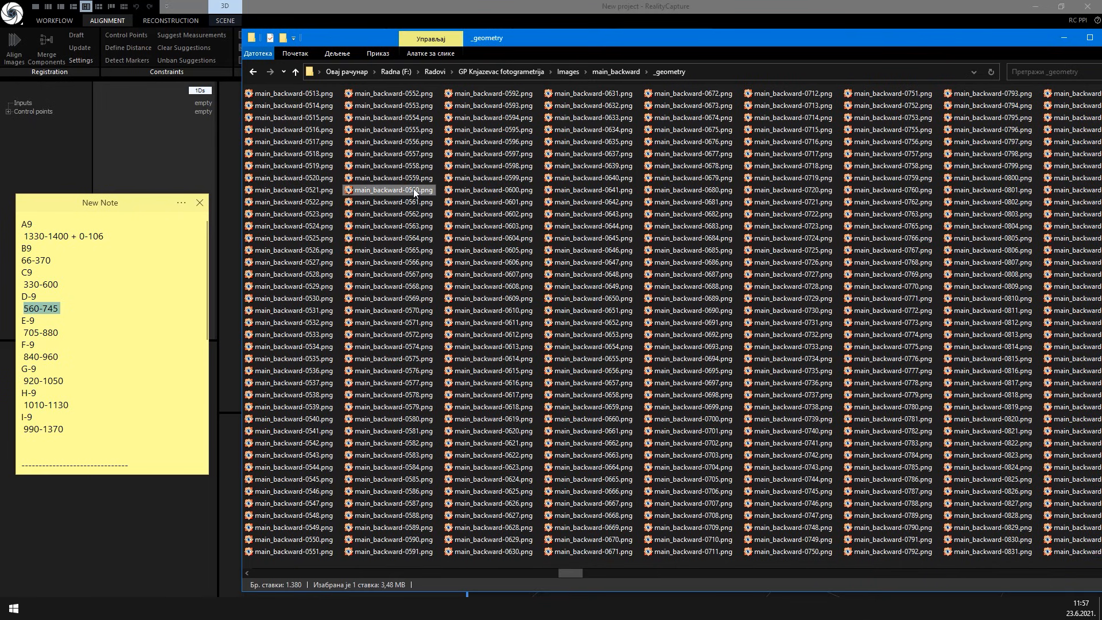
{"action": "left_click", "coordinate": [821, 493], "text": "shift"}
{"action": "left_click_drag", "start_coordinate": [408, 196], "coordinate": [52, 162]}
Add the matching mask images for the D-9 range from main_backward\_mask to the project, then return to the Images folder
{"action": "left_click", "coordinate": [616, 71]}
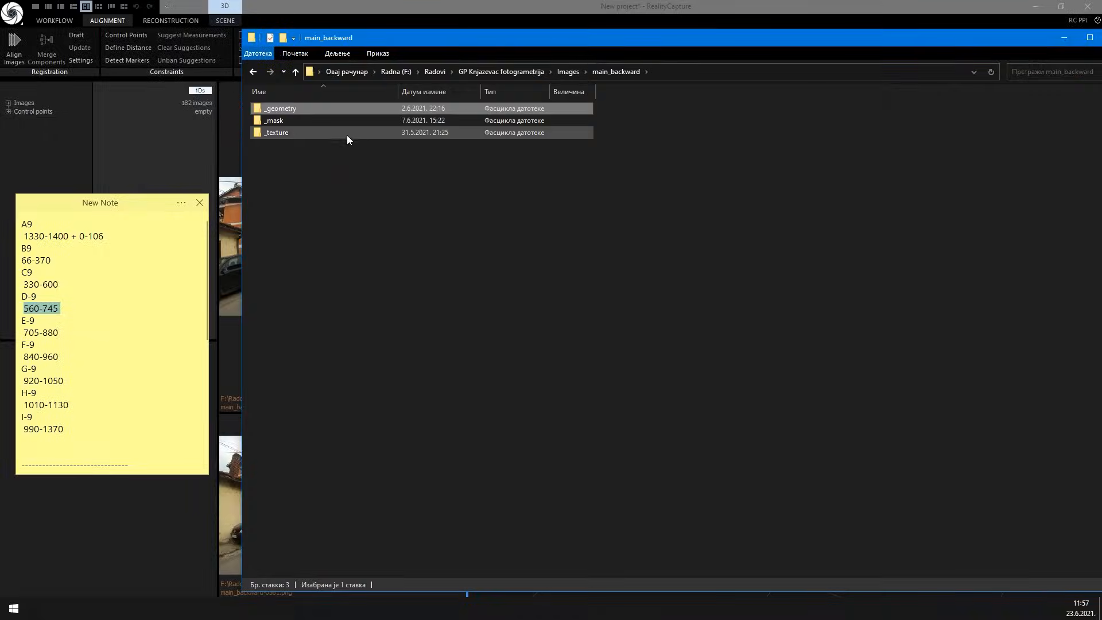
{"action": "double_click", "coordinate": [275, 125]}
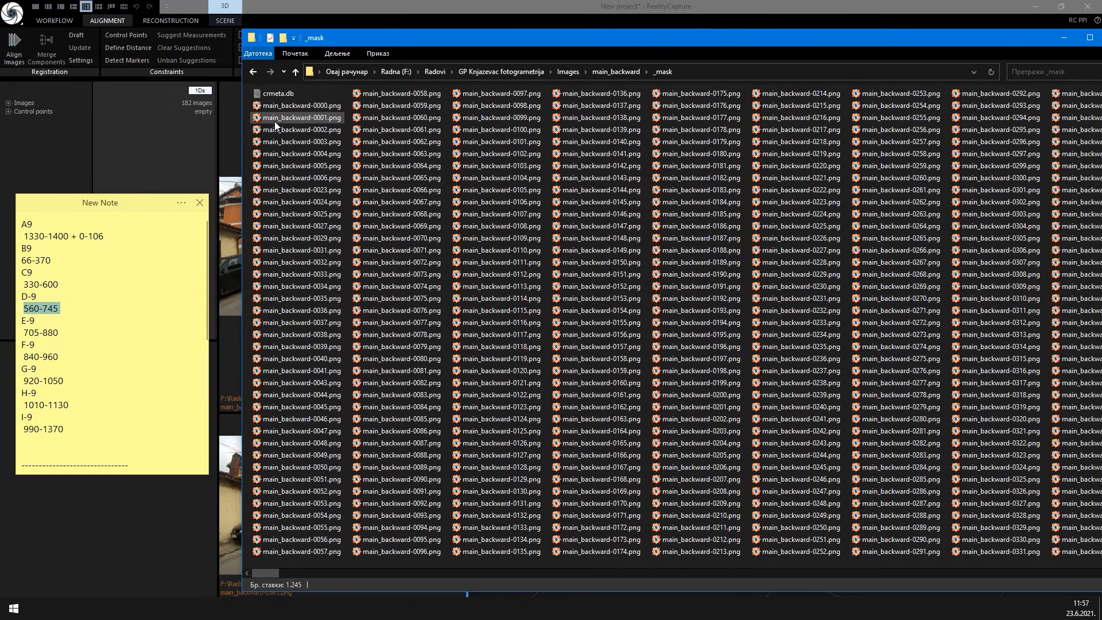
{"action": "left_click", "coordinate": [580, 165]}
{"action": "left_click", "coordinate": [987, 225], "text": "shift"}
{"action": "left_click_drag", "start_coordinate": [575, 167], "coordinate": [65, 158]}
{"action": "left_click", "coordinate": [568, 72]}
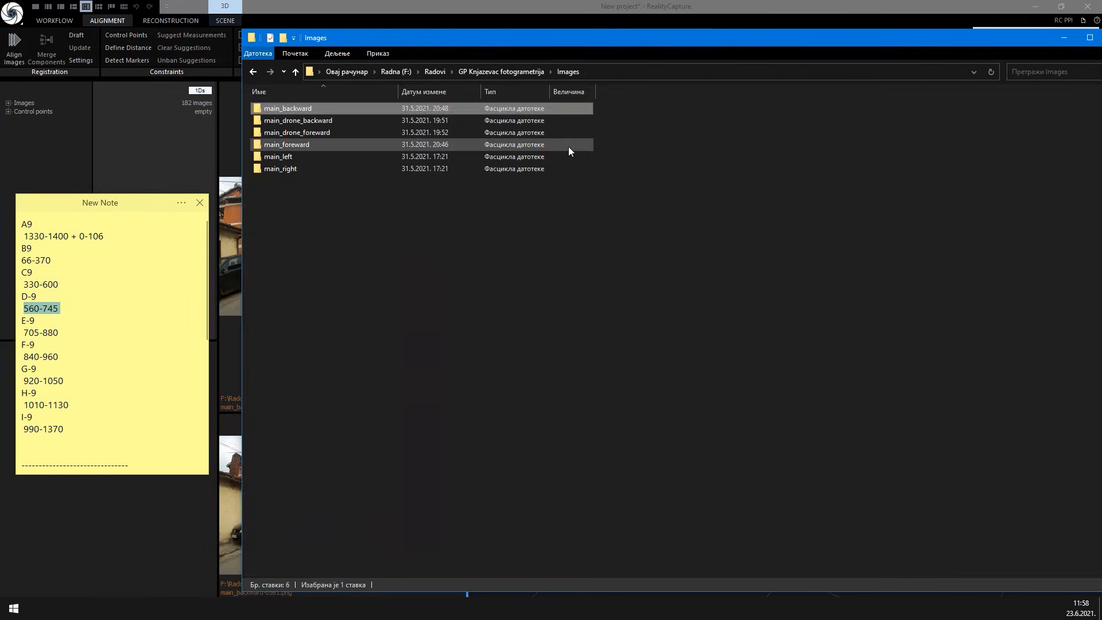
Select all imported images and group their calibrations with respect to Exif
{"action": "left_click", "coordinate": [25, 105]}
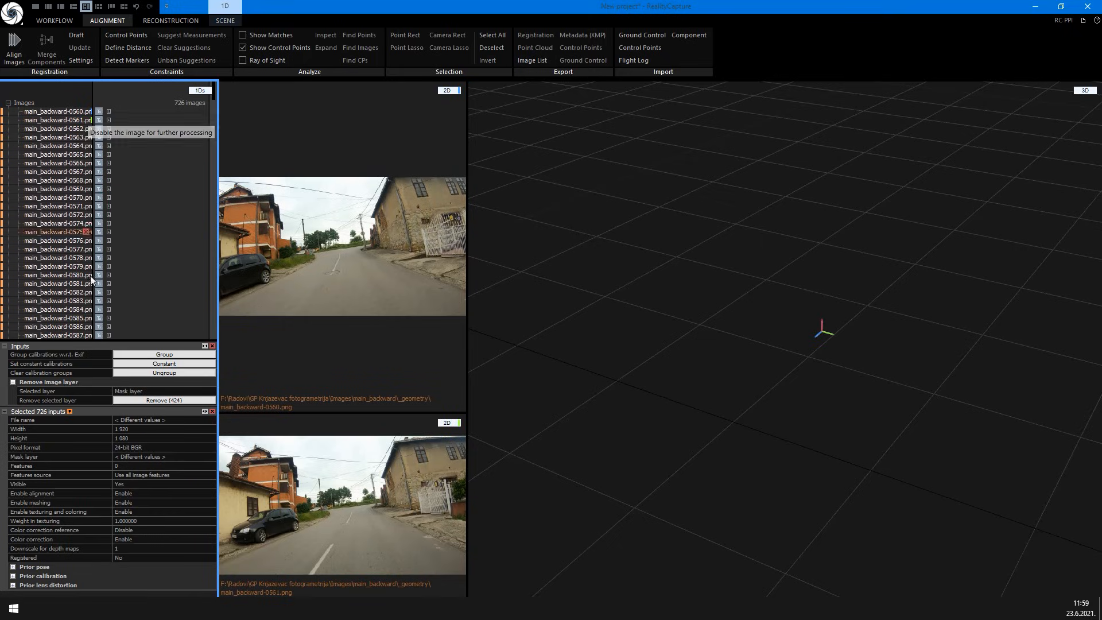
{"action": "left_click", "coordinate": [164, 354]}
{"action": "left_click", "coordinate": [8, 103]}
Align the images and inspect the resulting street component in the 3D scene
{"action": "left_click", "coordinate": [14, 47]}
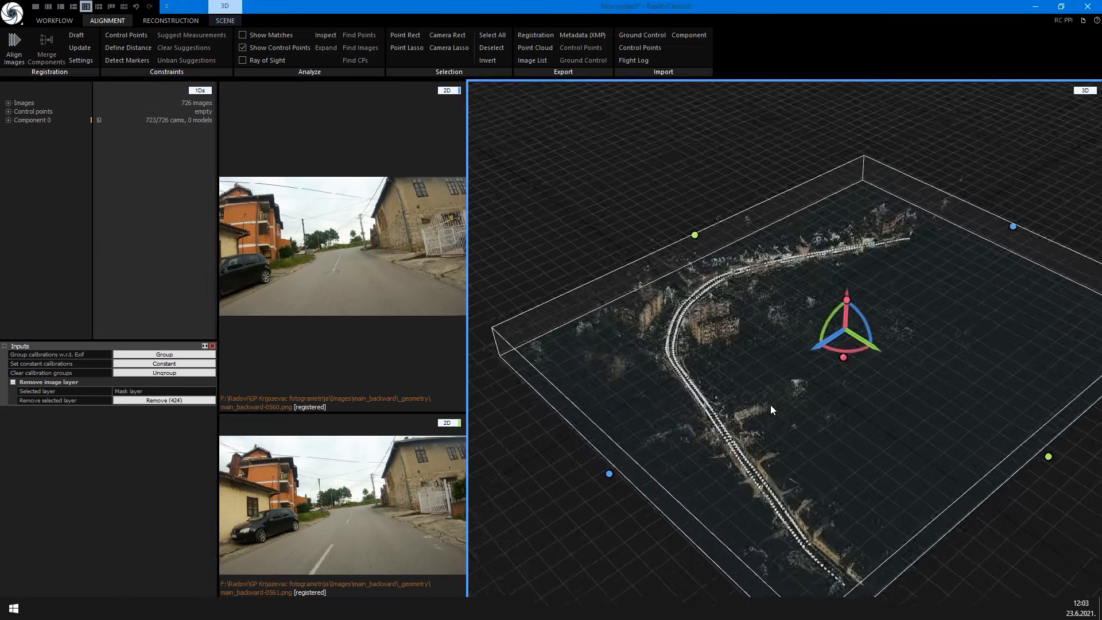
{"action": "left_click_drag", "start_coordinate": [771, 406], "coordinate": [970, 444]}
{"action": "right_click_drag", "start_coordinate": [942, 415], "coordinate": [877, 364]}
{"action": "scroll", "coordinate": [772, 422], "scroll_direction": "up", "scroll_amount": 3}
{"action": "left_click_drag", "start_coordinate": [843, 465], "coordinate": [834, 404]}
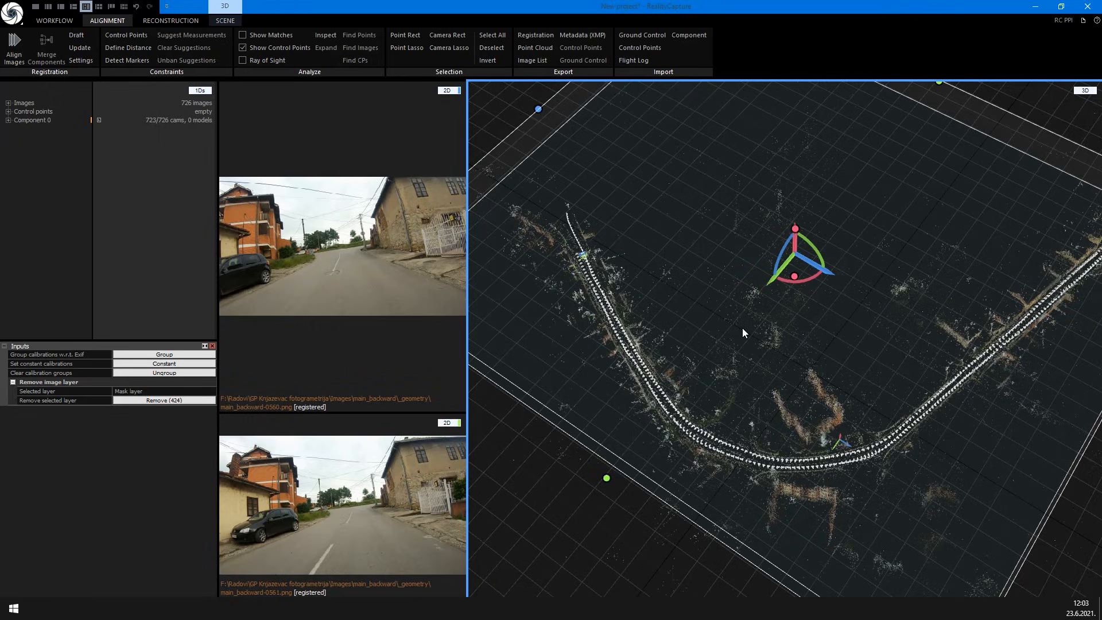
Import the control point measurements from Ground_main_All_points.csv with the default importer settings
{"action": "left_click", "coordinate": [652, 48]}
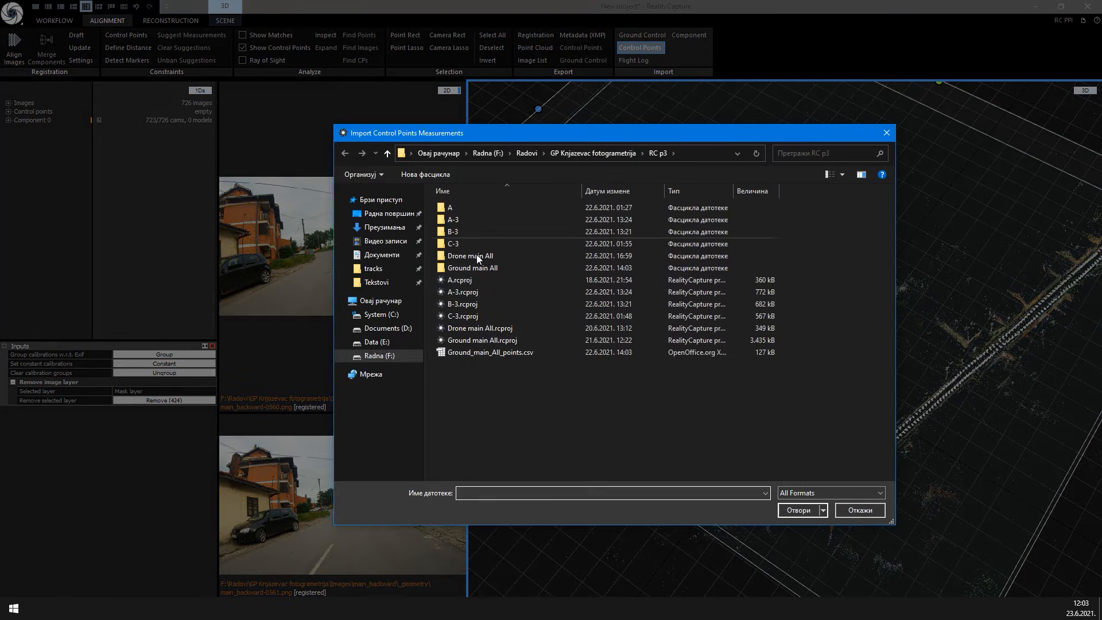
{"action": "left_click", "coordinate": [484, 356]}
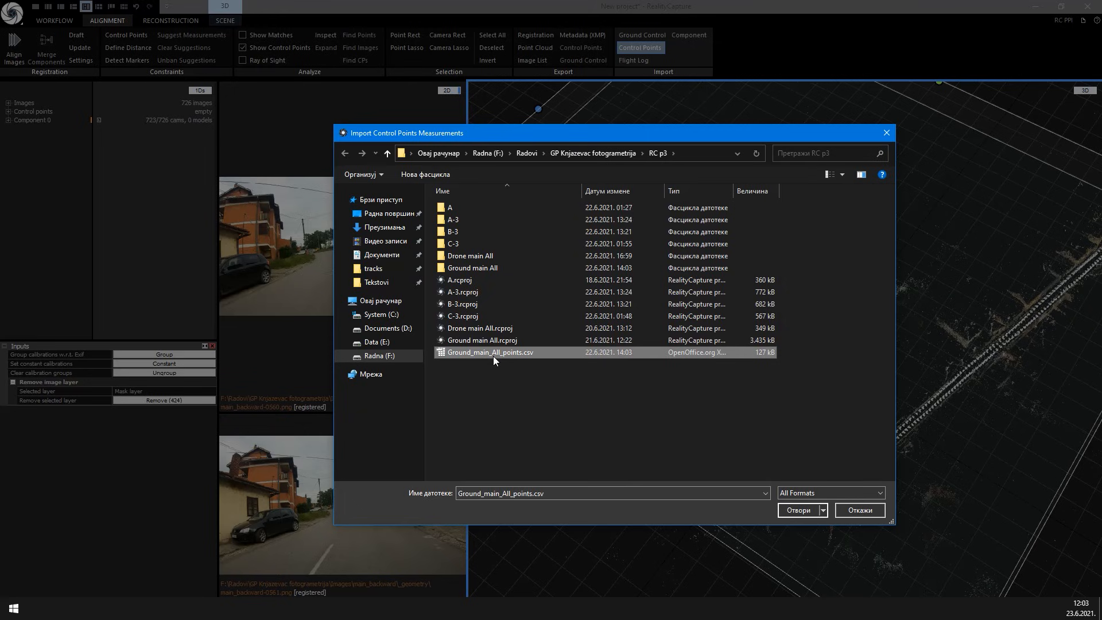
{"action": "left_click", "coordinate": [798, 510]}
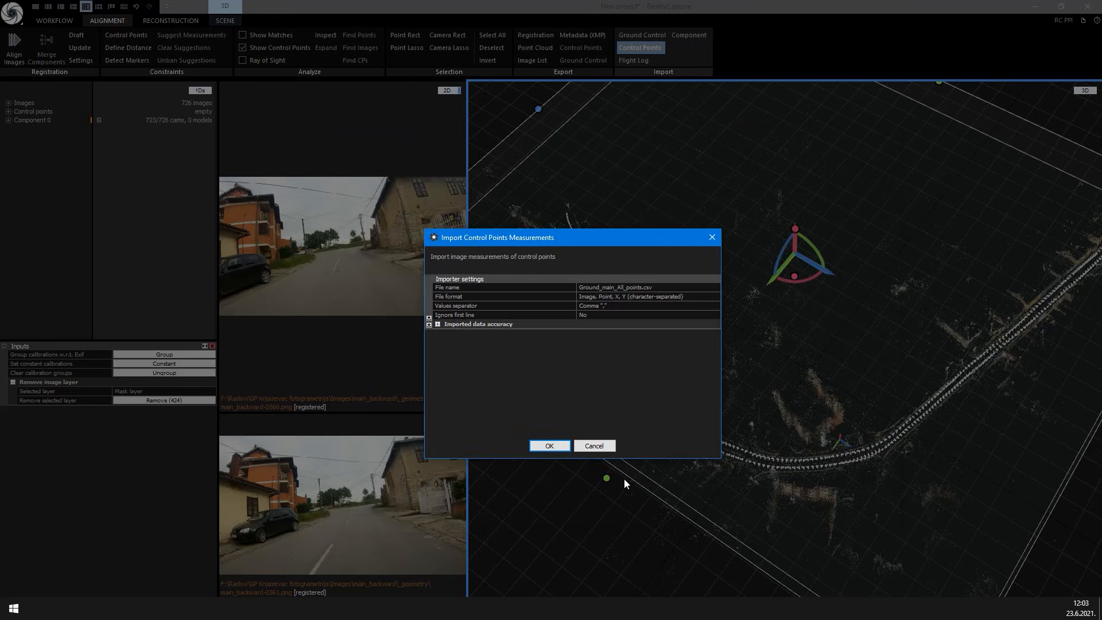
{"action": "left_click", "coordinate": [549, 447]}
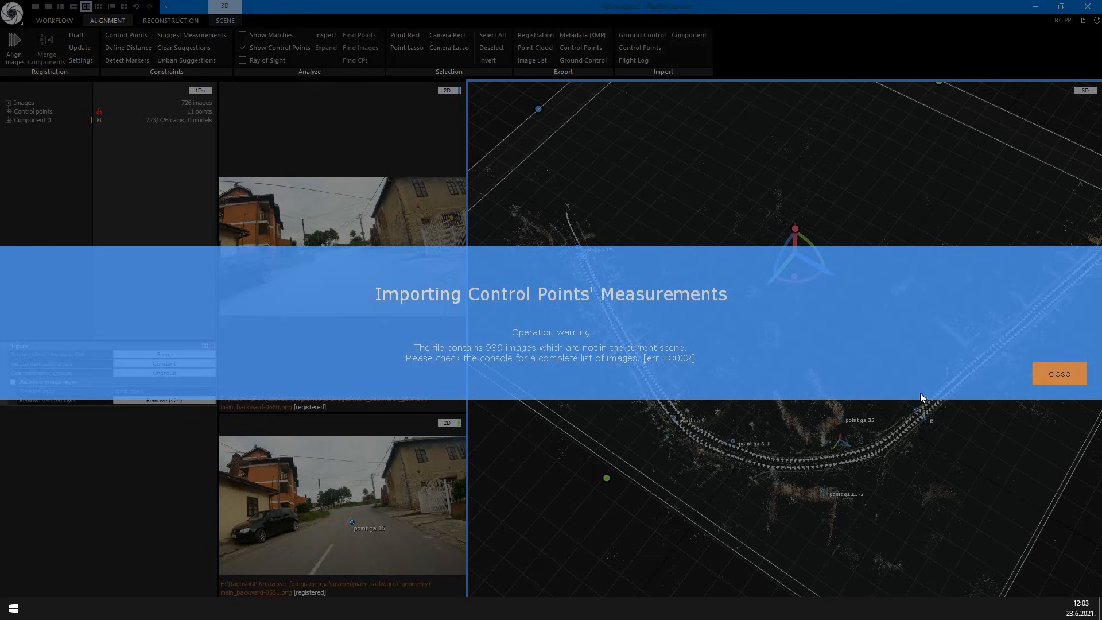
{"action": "left_click", "coordinate": [1059, 376]}
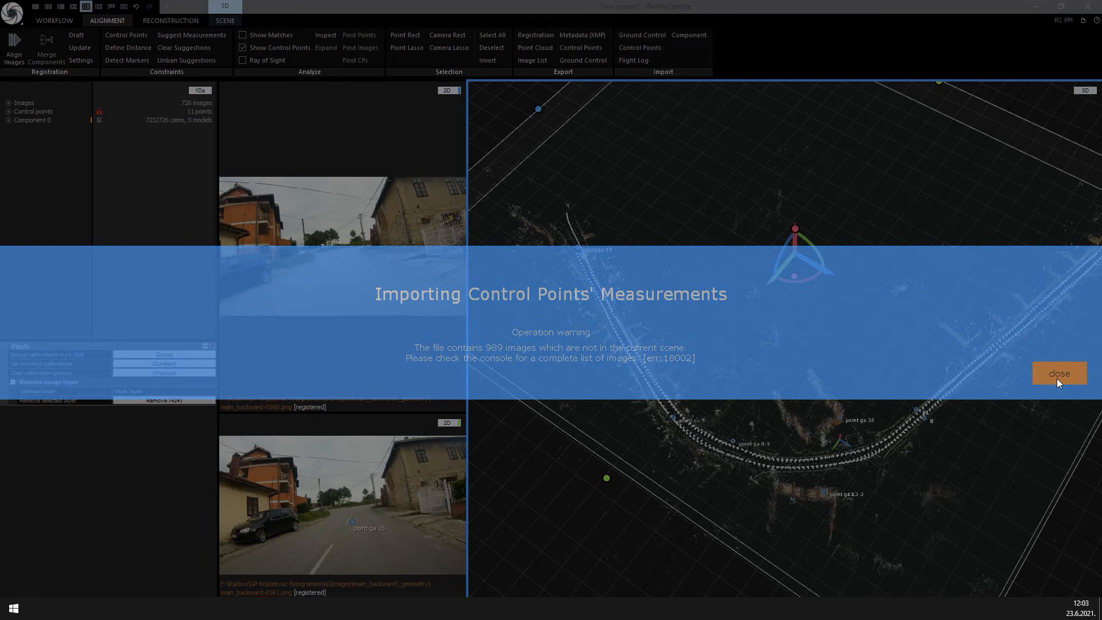
Run the image alignment again using the imported control points and view the new component
{"action": "left_click_drag", "start_coordinate": [929, 336], "coordinate": [889, 344]}
{"action": "left_click", "coordinate": [14, 45]}
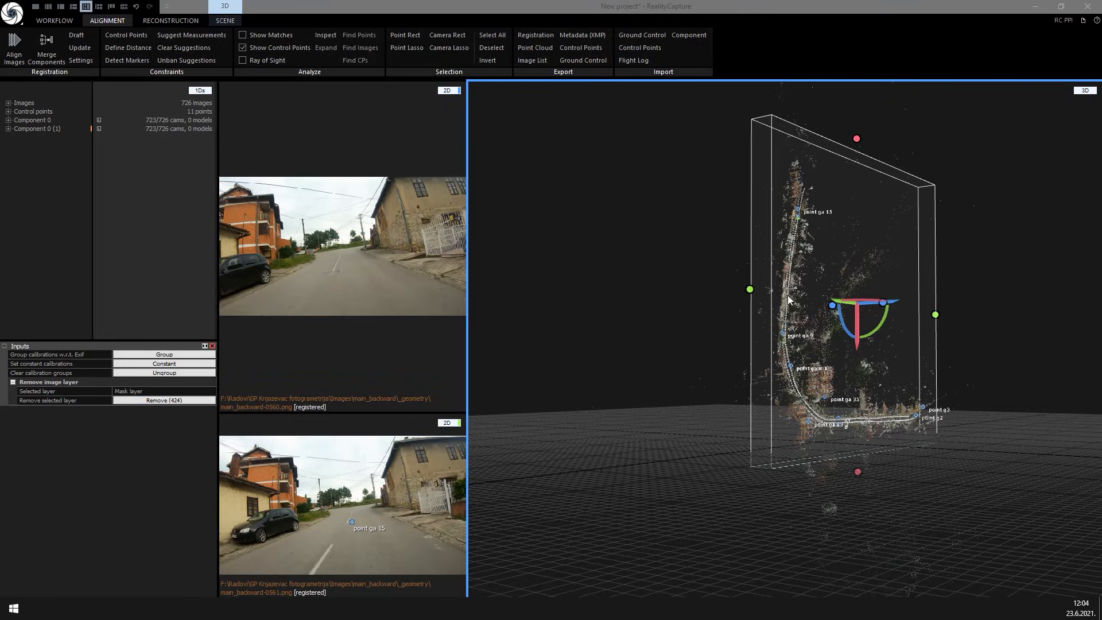
{"action": "left_click_drag", "start_coordinate": [910, 377], "coordinate": [796, 332]}
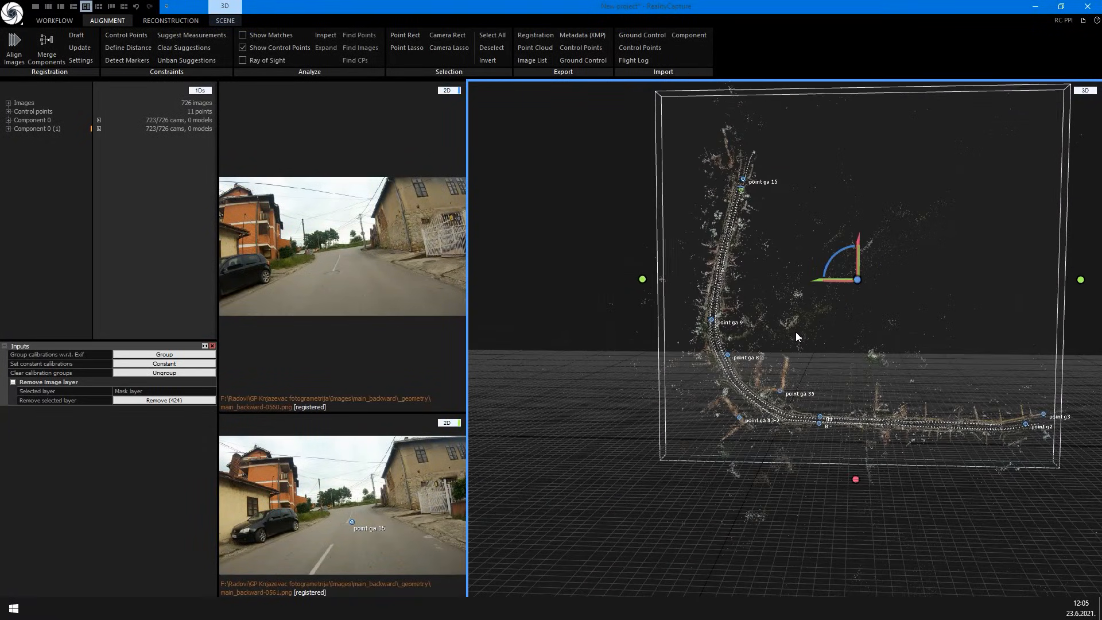
Set the ground plane from an orthographic side view, rotating the street component so that it lies flat on the grid
{"action": "key", "text": "KP_4"}
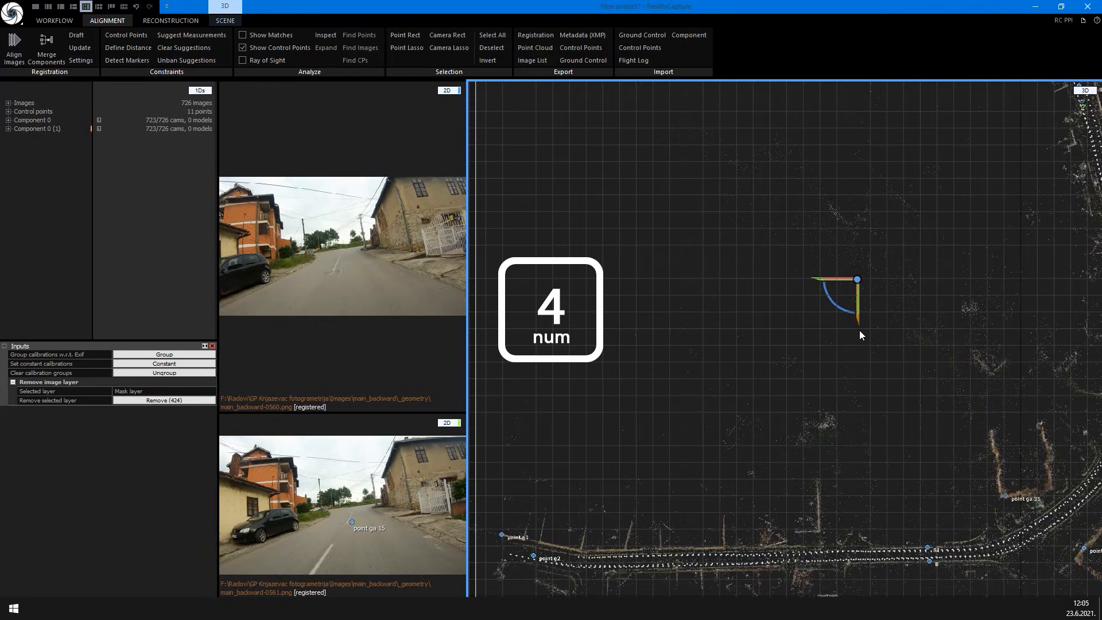
{"action": "key", "text": "KP_6"}
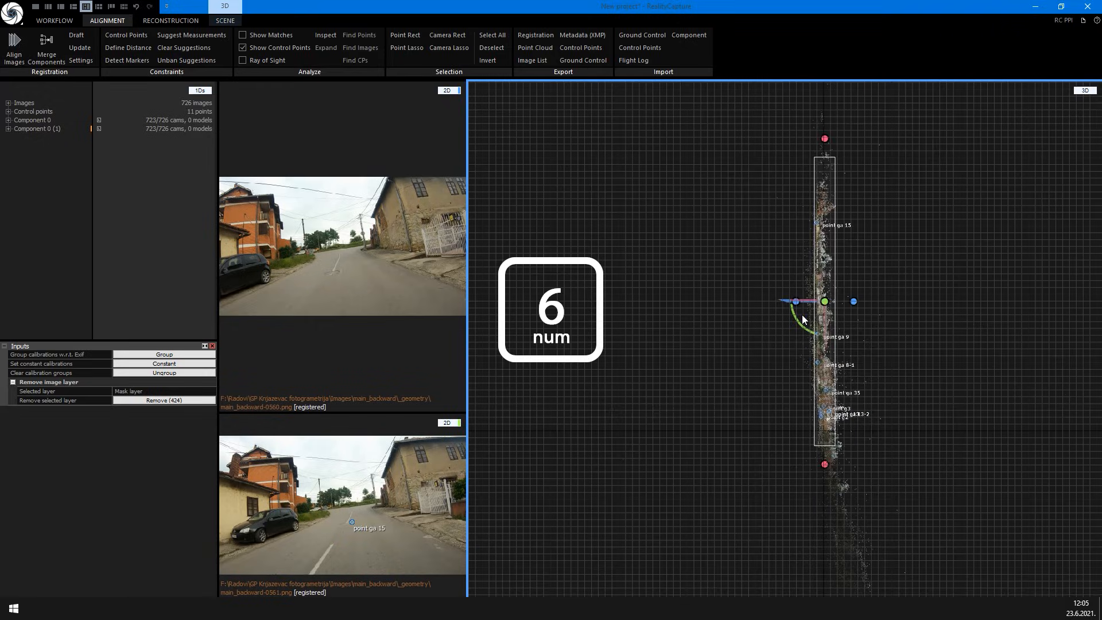
{"action": "scroll", "coordinate": [828, 322], "scroll_direction": "up", "scroll_amount": 3}
{"action": "scroll", "coordinate": [832, 326], "scroll_direction": "up", "scroll_amount": 2}
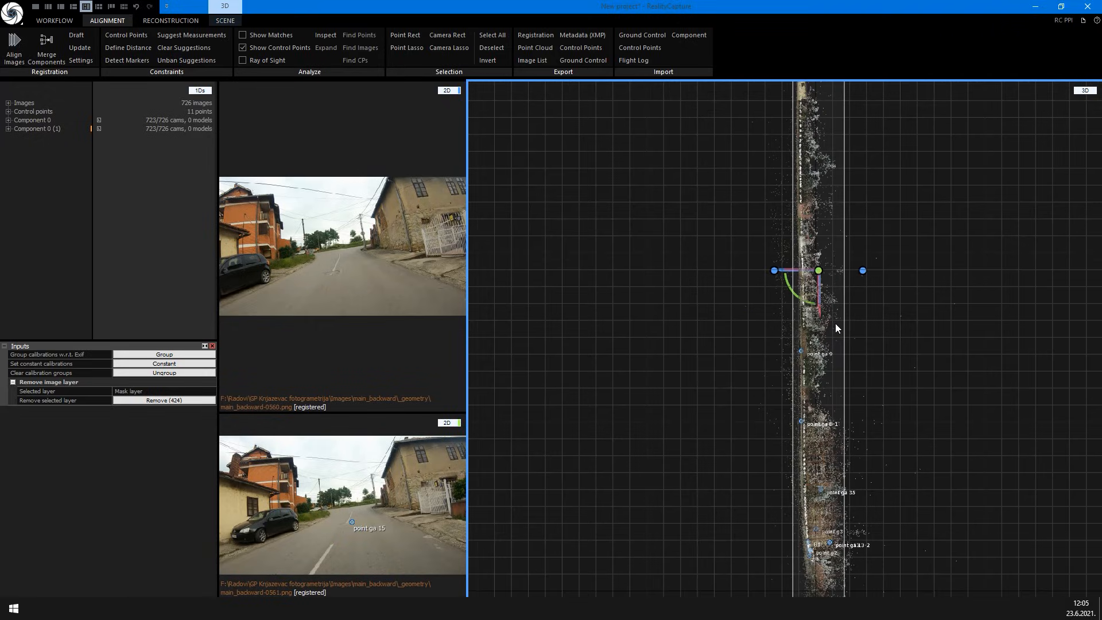
{"action": "left_click", "coordinate": [172, 22]}
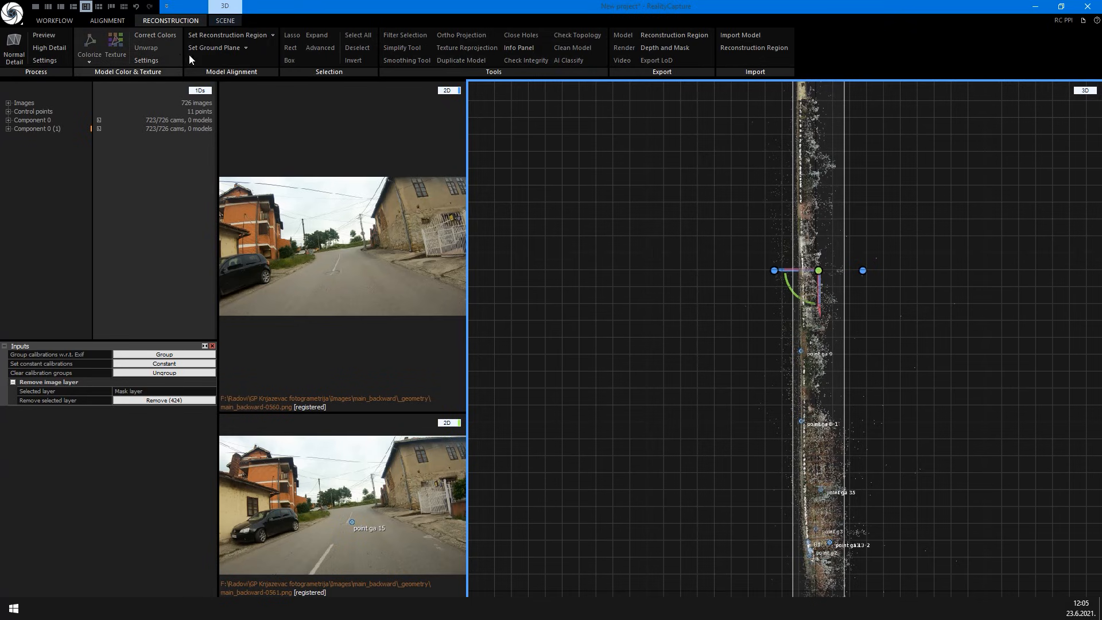
{"action": "left_click", "coordinate": [216, 49]}
{"action": "left_click_drag", "start_coordinate": [819, 507], "coordinate": [836, 403]}
{"action": "key", "text": "Escape"}
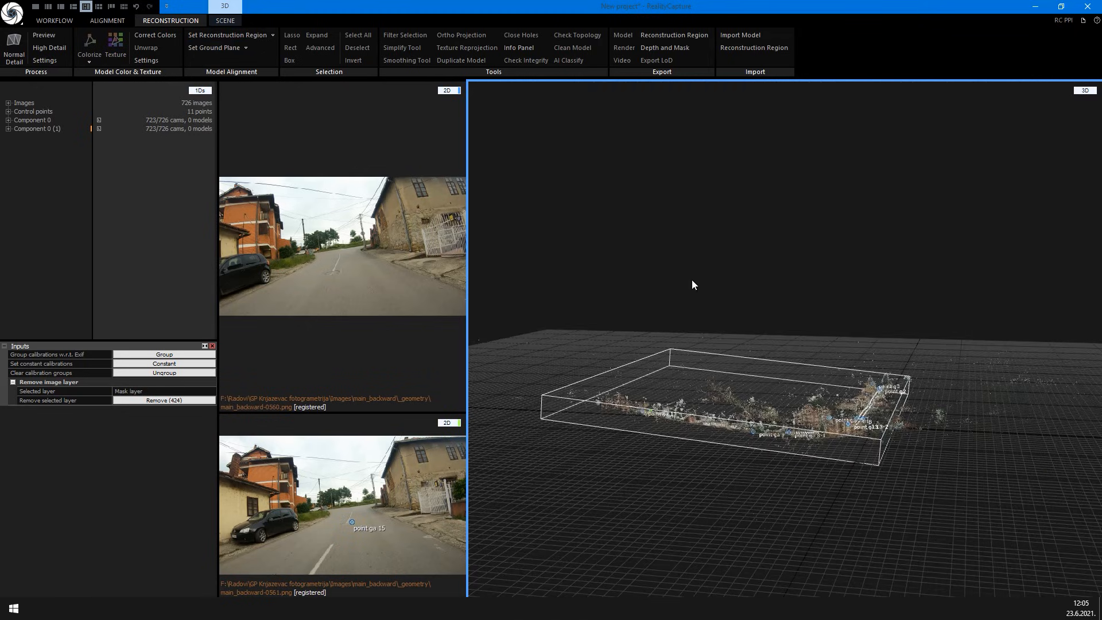
Set the reconstruction region around the aligned street component and inspect its fit in the 3D scene
{"action": "left_click", "coordinate": [273, 35]}
{"action": "left_click", "coordinate": [259, 49]}
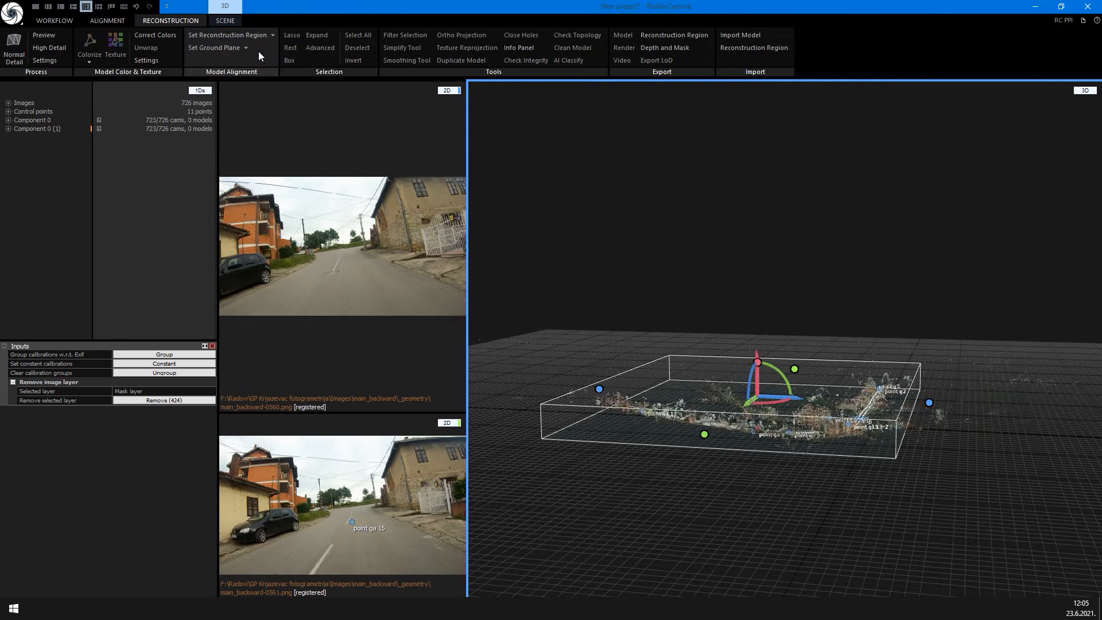
{"action": "left_click", "coordinate": [956, 349]}
{"action": "scroll", "coordinate": [843, 422], "scroll_direction": "up", "scroll_amount": 3}
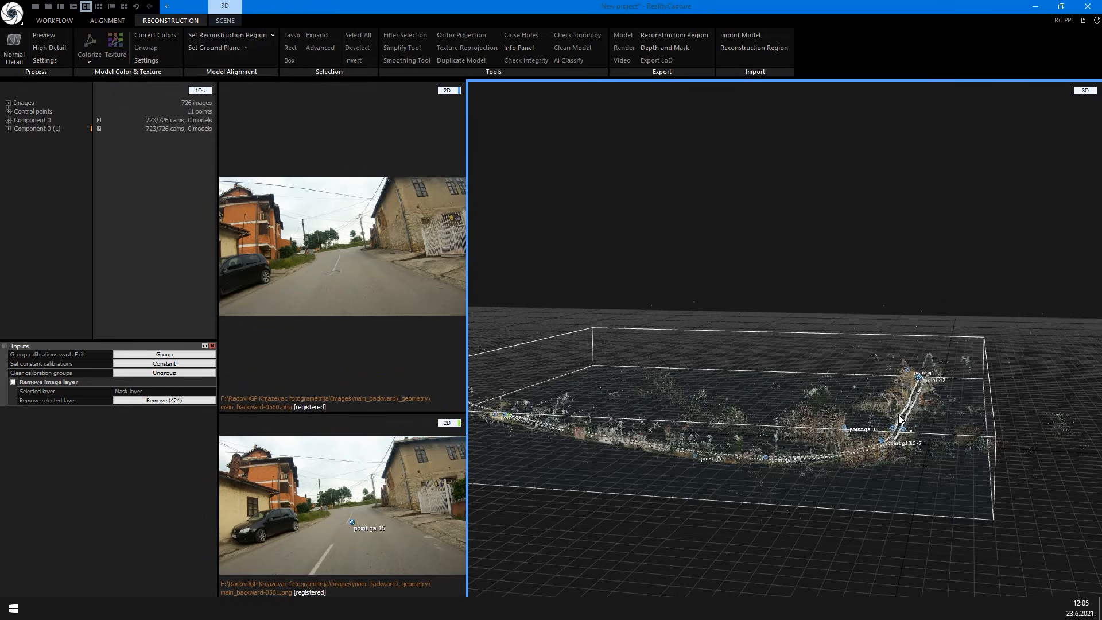
{"action": "left_click_drag", "start_coordinate": [959, 435], "coordinate": [583, 87]}
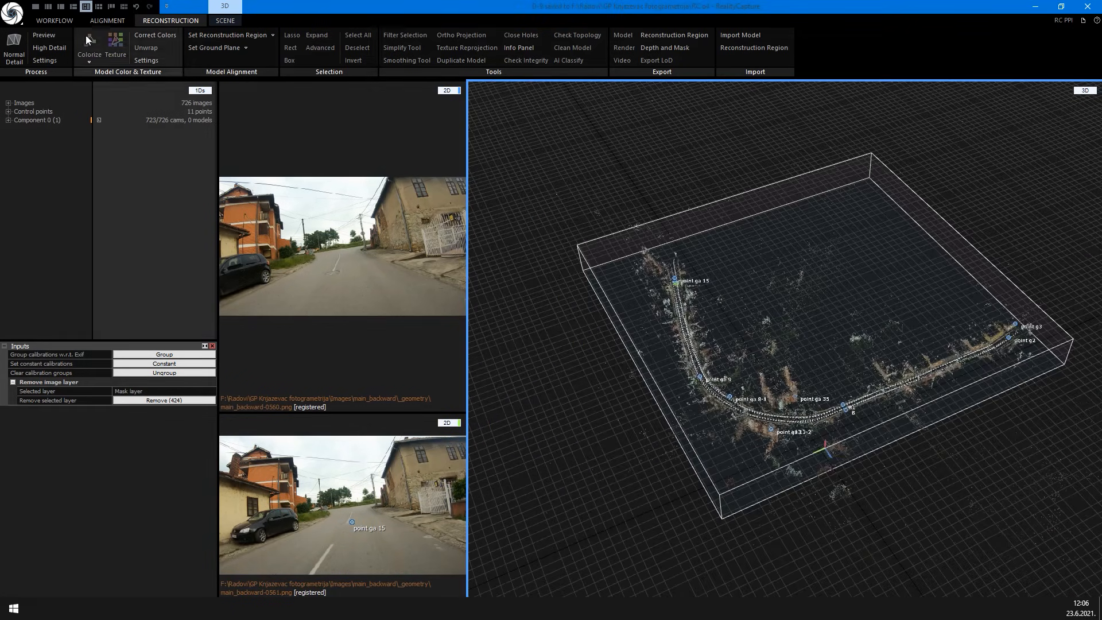
Export the component's registration as D-9.rcalign into the RC Components folder
{"action": "left_click", "coordinate": [108, 21]}
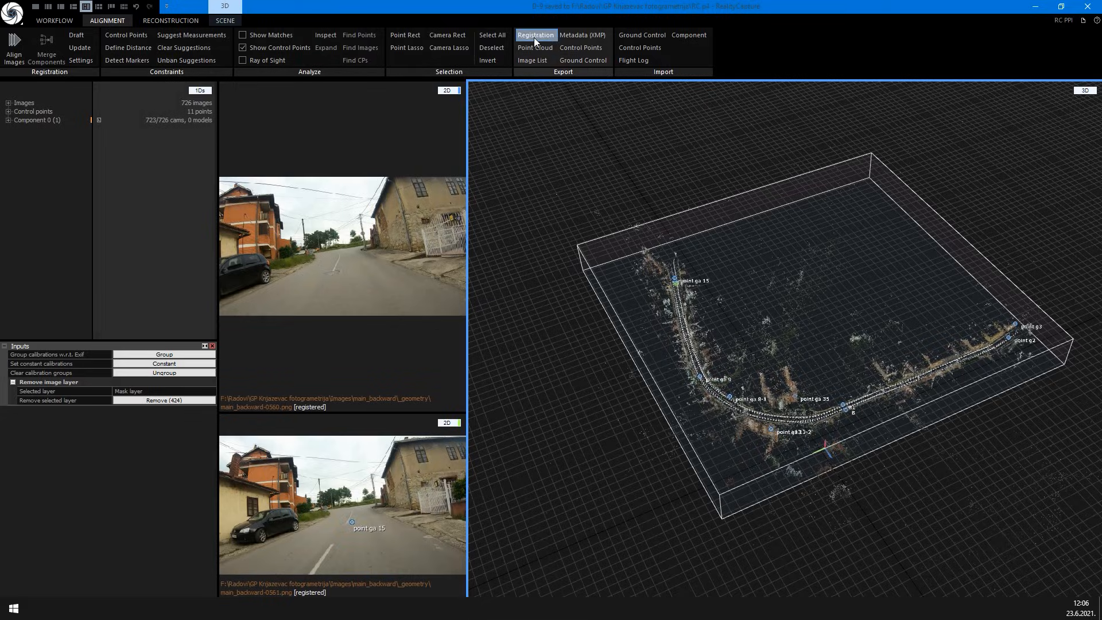
{"action": "left_click", "coordinate": [549, 36]}
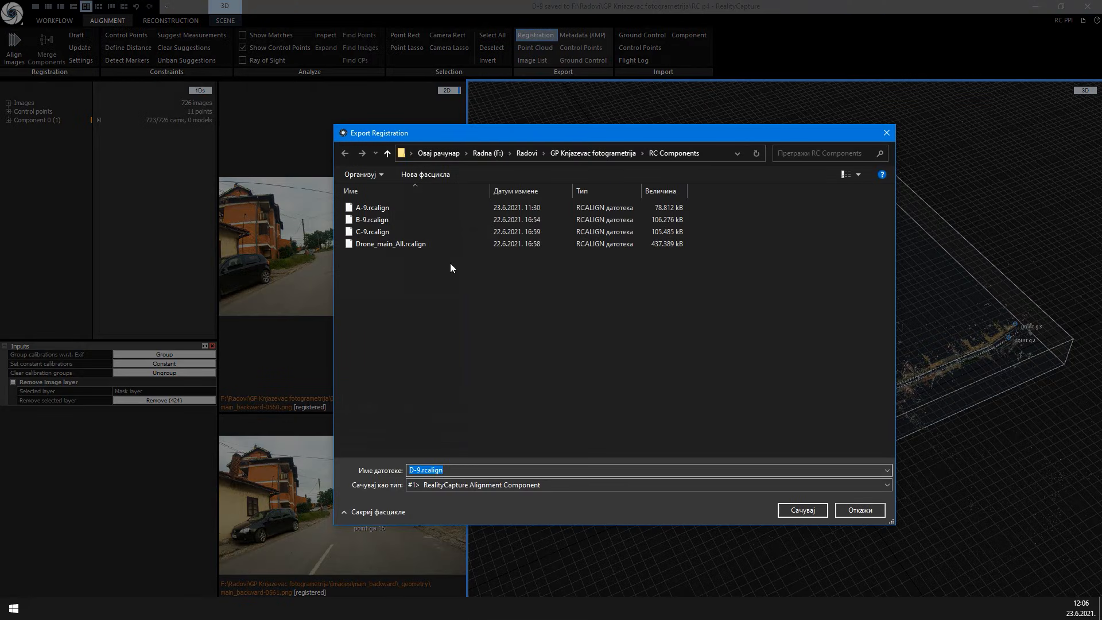
{"action": "left_click", "coordinate": [799, 511]}
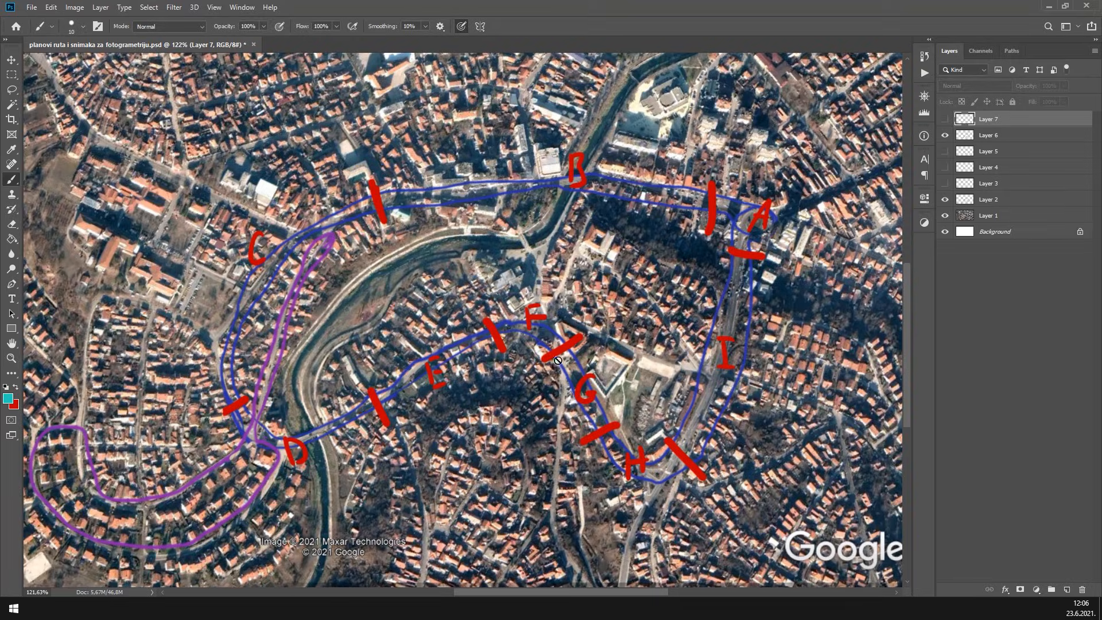
{"action": "key", "text": "v"}
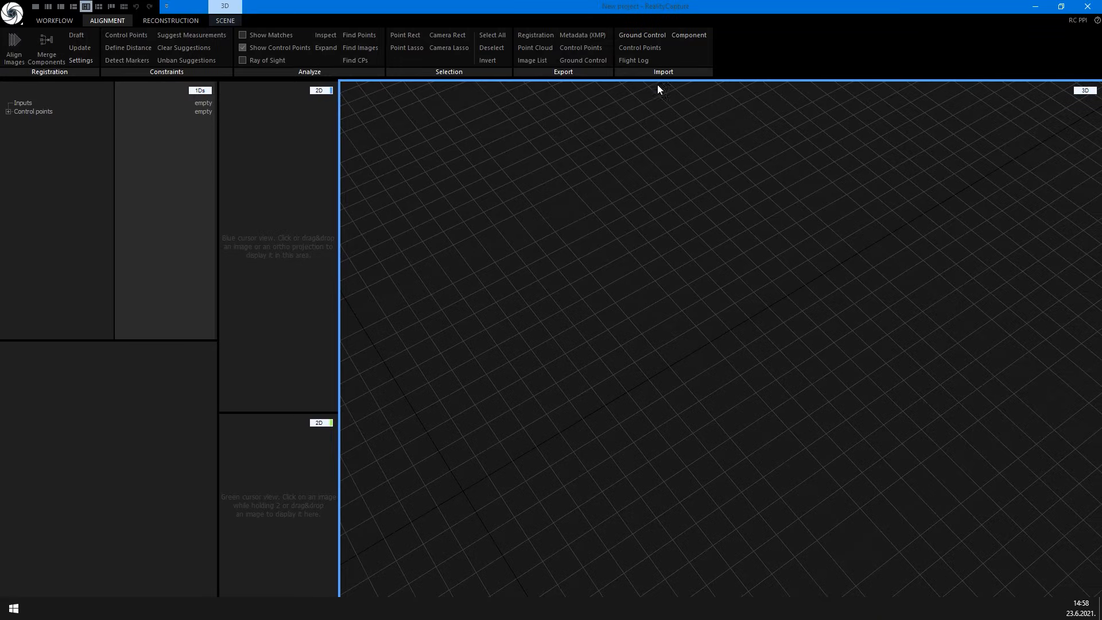
Import the aligned components Drone_main_All.rcalign and A-9.rcalign from the RC Components folder into the new project
{"action": "left_click", "coordinate": [687, 38]}
{"action": "left_click", "coordinate": [458, 258]}
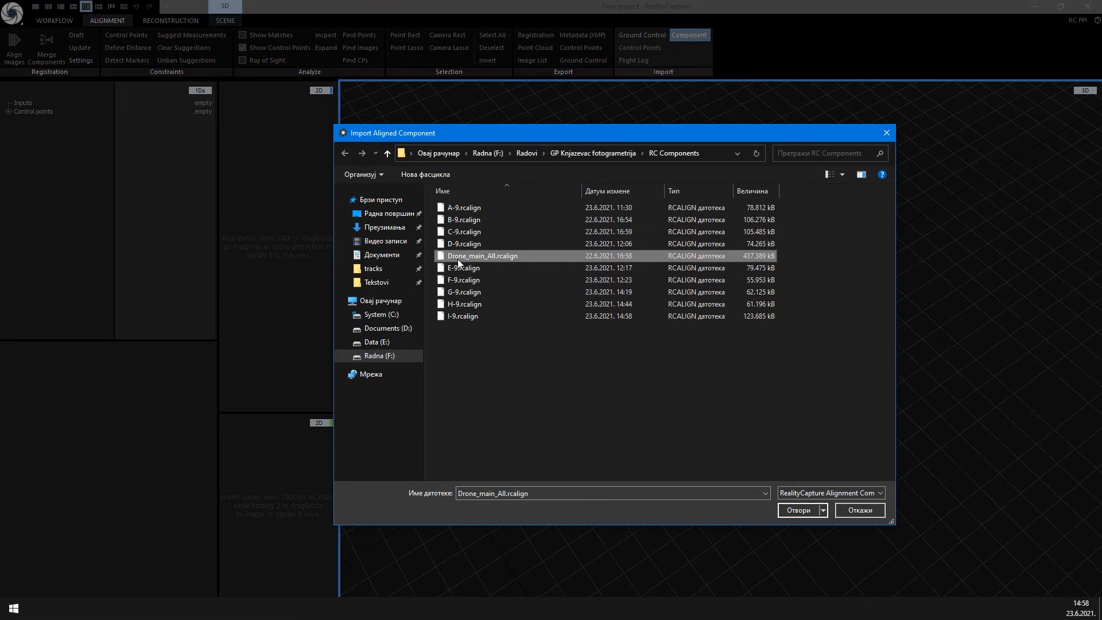
{"action": "left_click", "coordinate": [787, 511]}
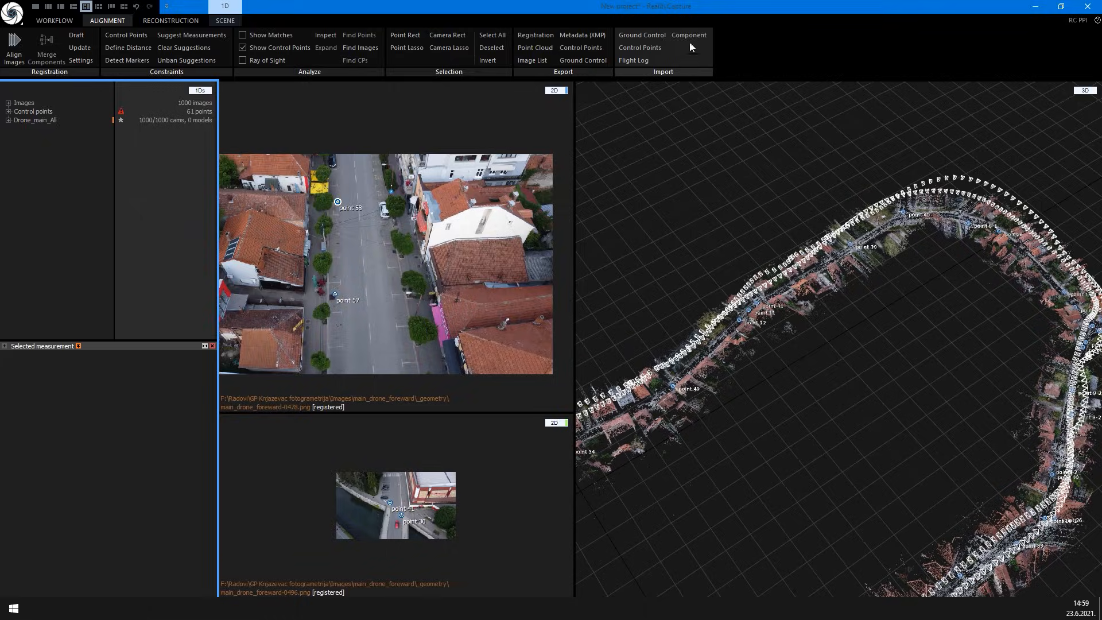
{"action": "left_click", "coordinate": [692, 36]}
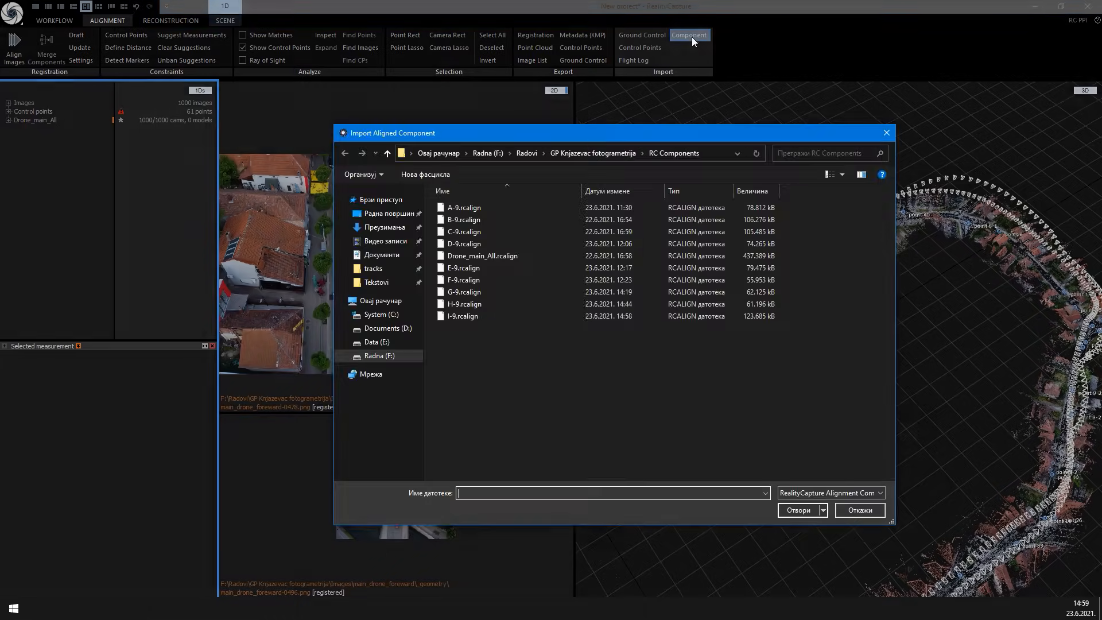
{"action": "left_click", "coordinate": [465, 208]}
{"action": "left_click", "coordinate": [798, 510]}
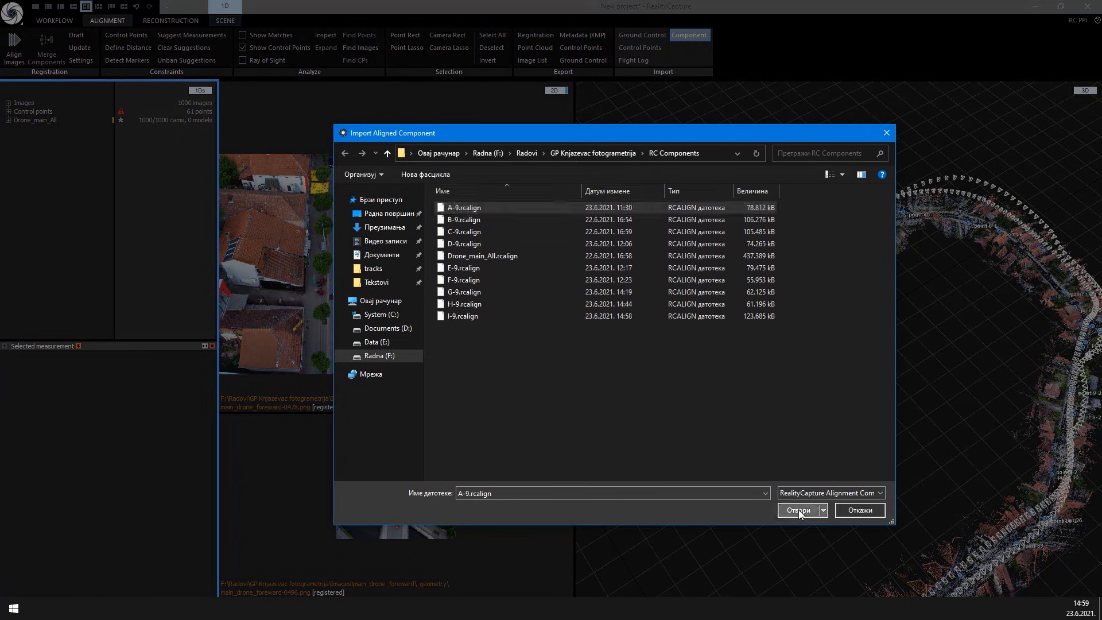
{"action": "left_click", "coordinate": [19, 129]}
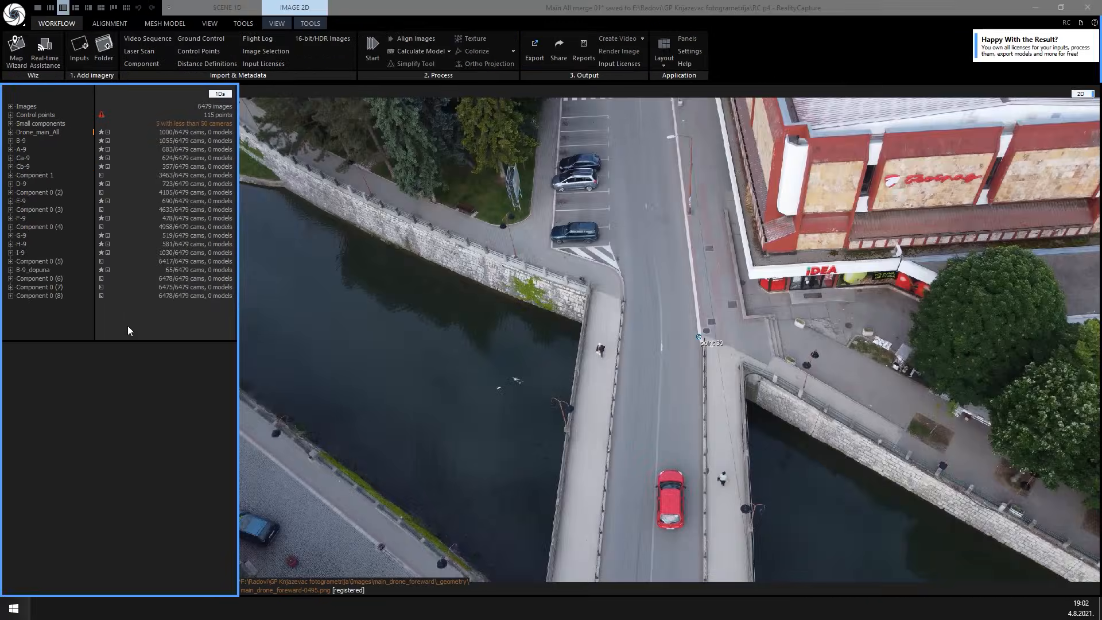
Examine the prior calibration and lens distortion groups of several drone images, including main_drone_foreward-0491.png, in the merged project
{"action": "left_click", "coordinate": [11, 107]}
{"action": "left_click_drag", "start_coordinate": [95, 98], "coordinate": [127, 98]}
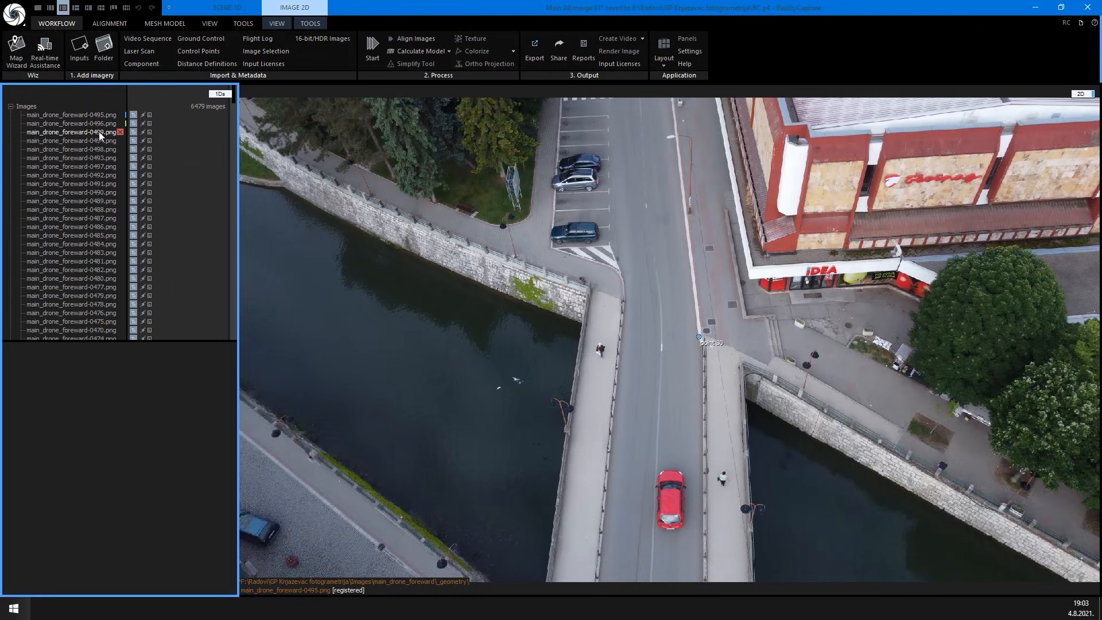
{"action": "left_click", "coordinate": [81, 183]}
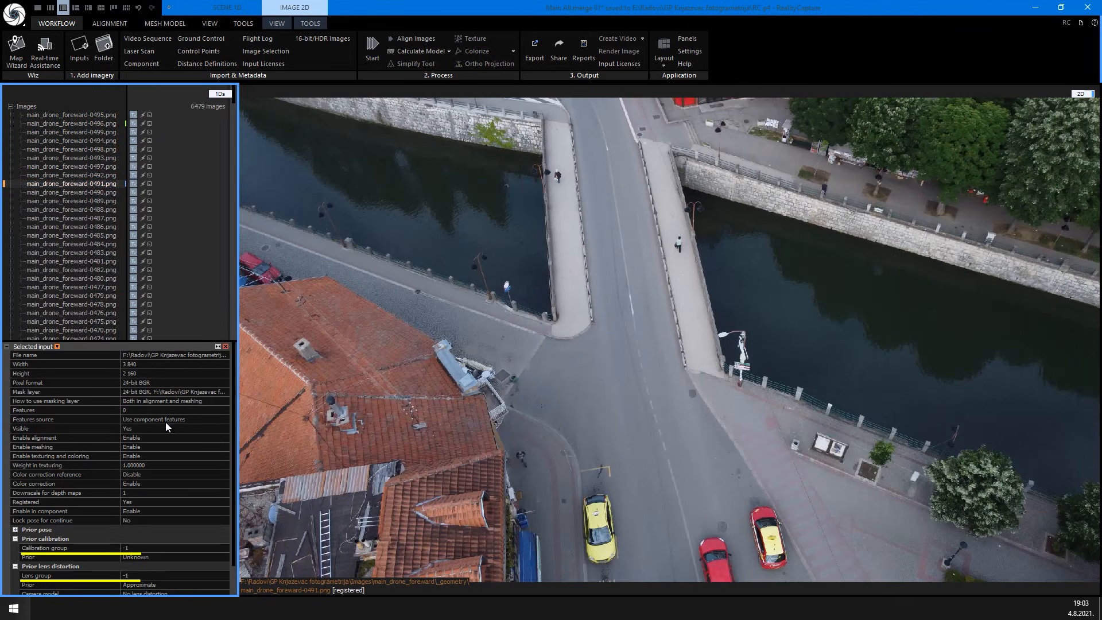
{"action": "scroll", "coordinate": [168, 432], "scroll_direction": "down", "scroll_amount": 2}
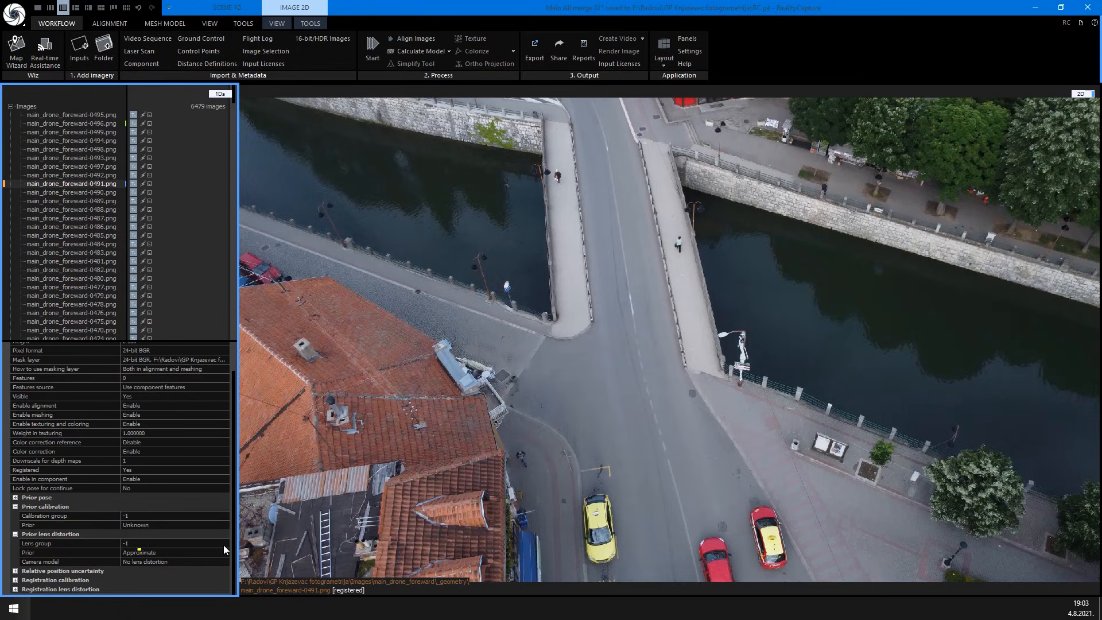
{"action": "left_click", "coordinate": [94, 203]}
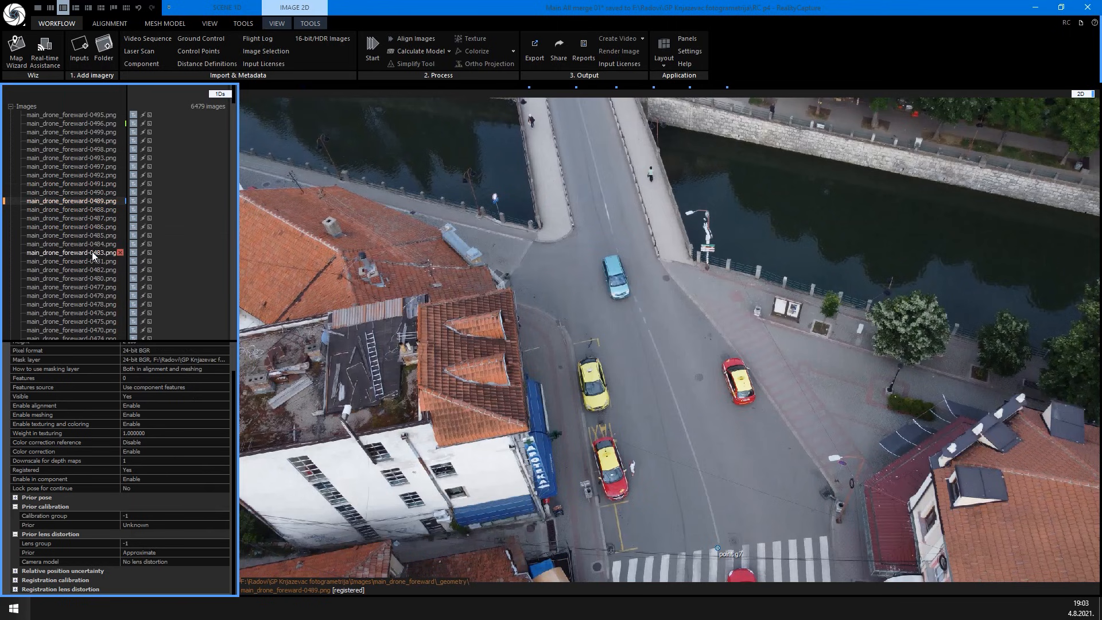
{"action": "left_click", "coordinate": [92, 253]}
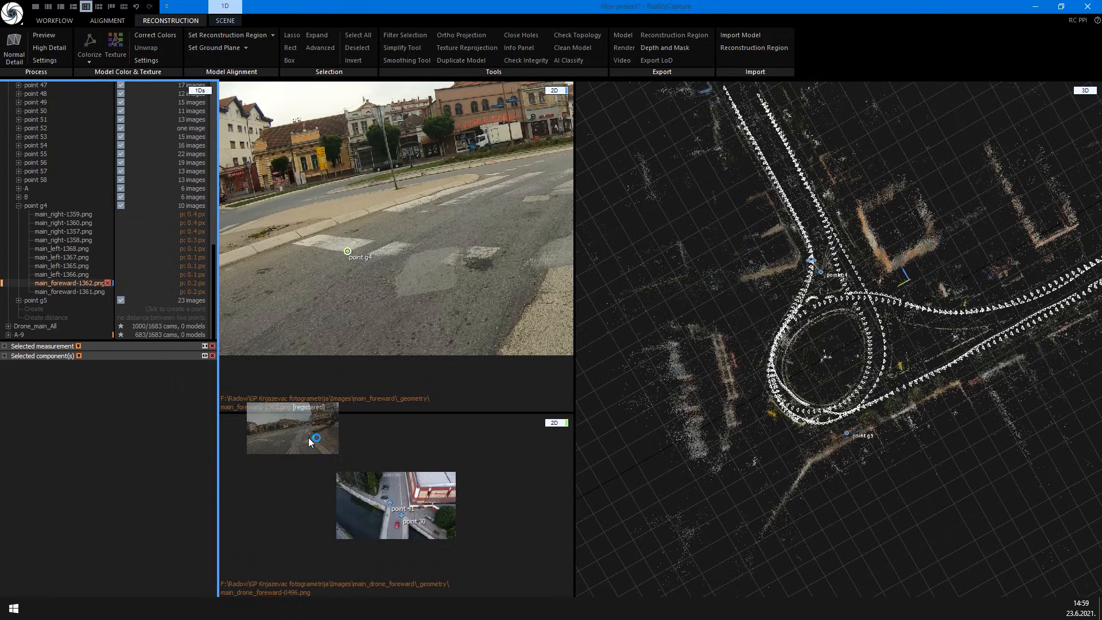
Display main_foreward-1362.png as reference and create a control point in the Drone_main_All component at the crosswalk corner marked by point g4
{"action": "left_click_drag", "start_coordinate": [308, 437], "coordinate": [315, 439]}
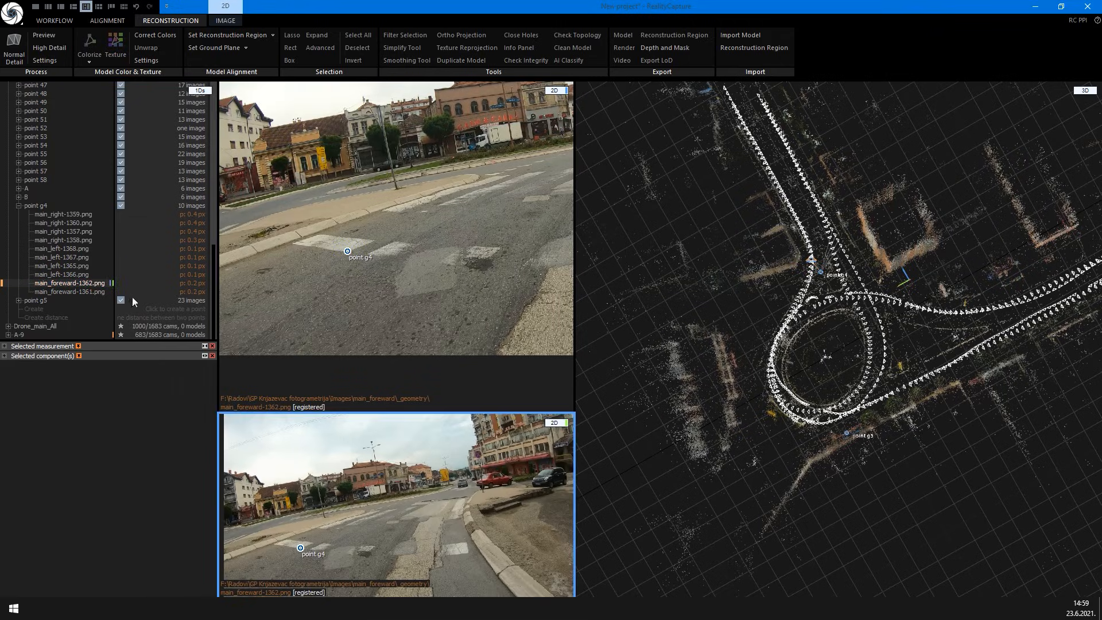
{"action": "left_click", "coordinate": [35, 326]}
{"action": "scroll", "coordinate": [868, 289], "scroll_direction": "up", "scroll_amount": 10}
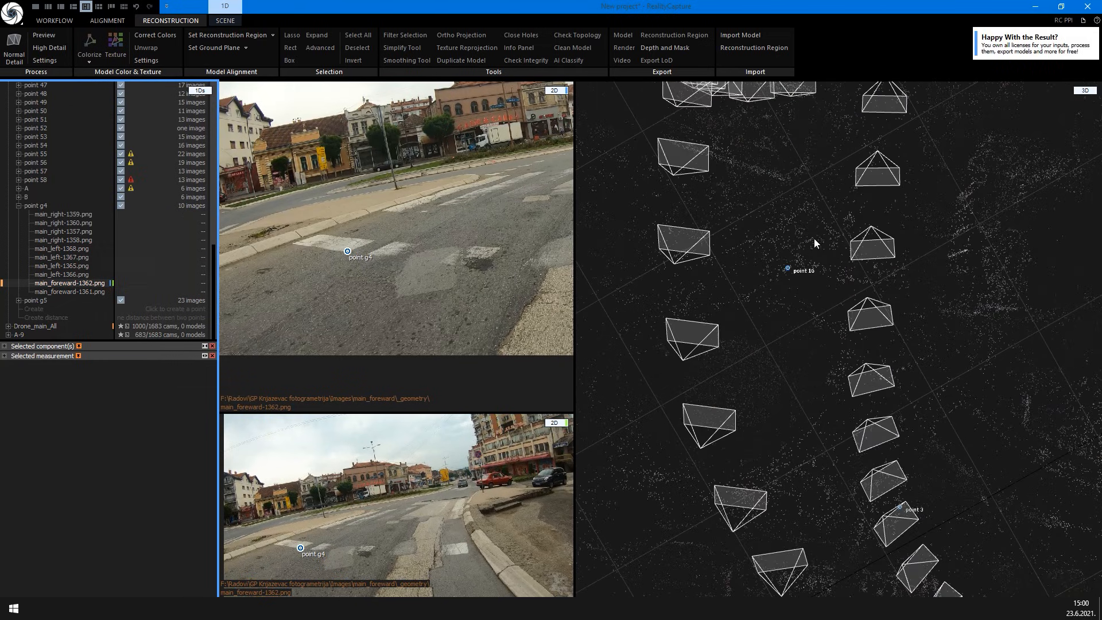
{"action": "scroll", "coordinate": [815, 241], "scroll_direction": "up", "scroll_amount": 6}
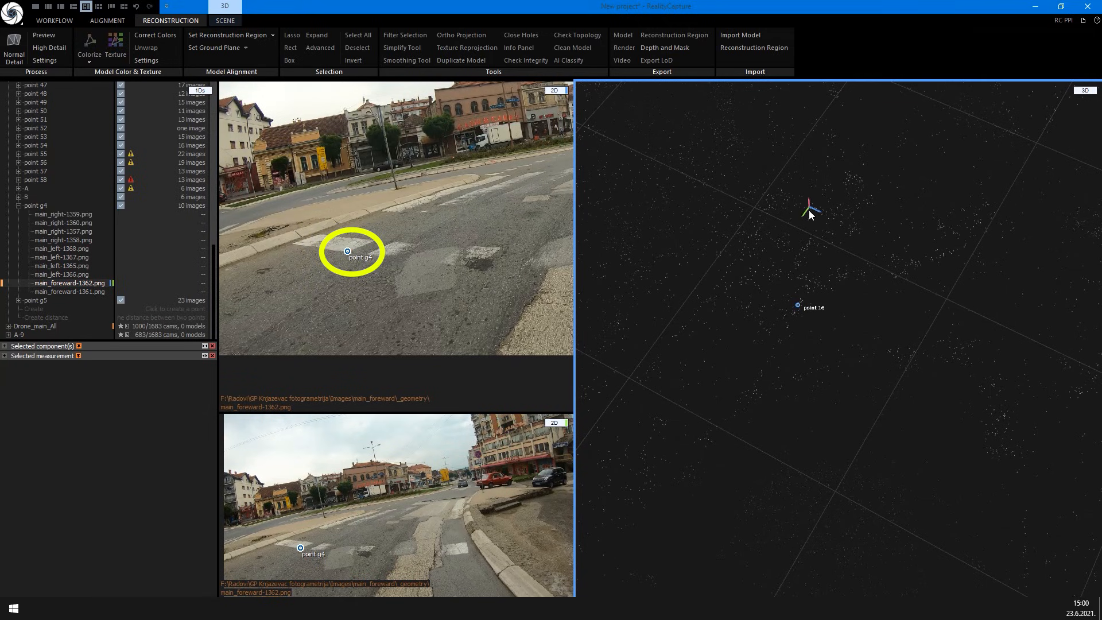
{"action": "left_click", "coordinate": [811, 205]}
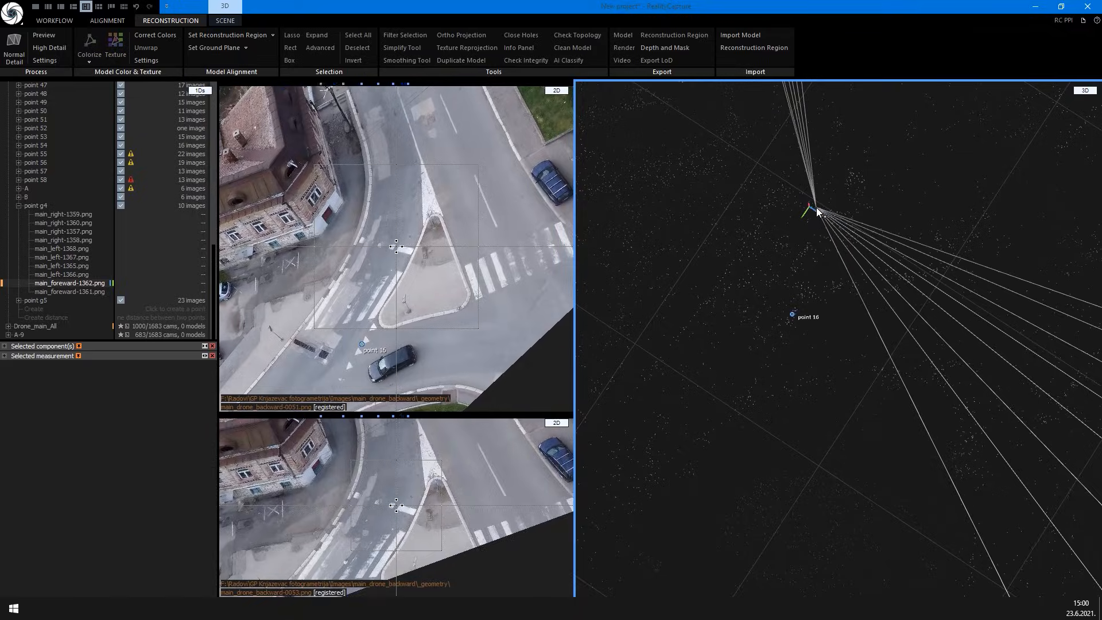
{"action": "scroll", "coordinate": [820, 209], "scroll_direction": "up", "scroll_amount": 5}
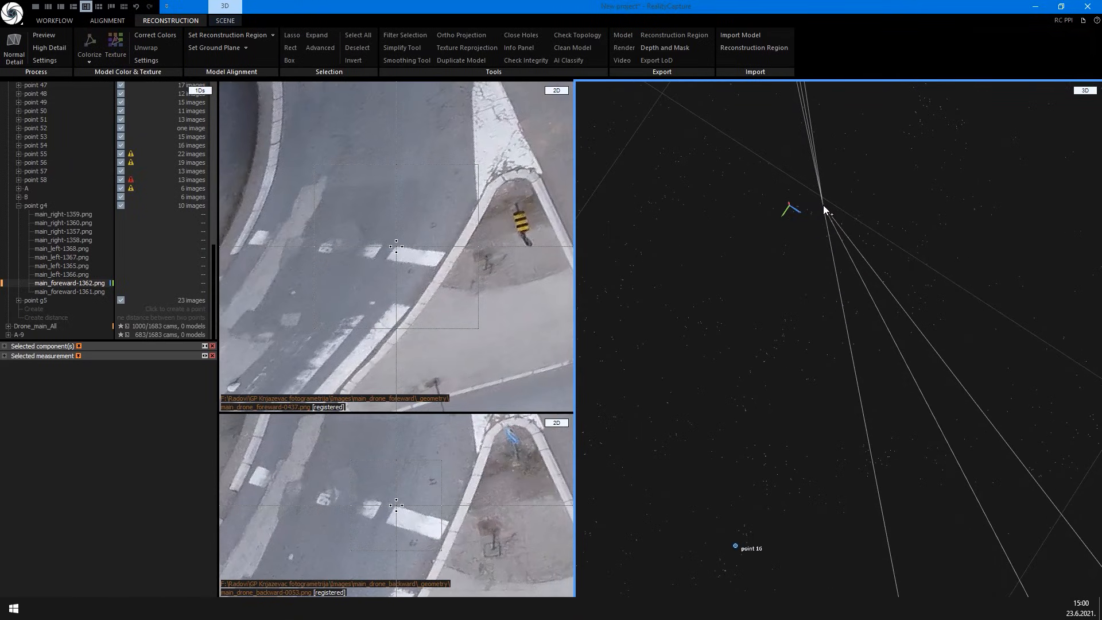
{"action": "left_click", "coordinate": [824, 205]}
{"action": "scroll", "coordinate": [797, 235], "scroll_direction": "down", "scroll_amount": 3}
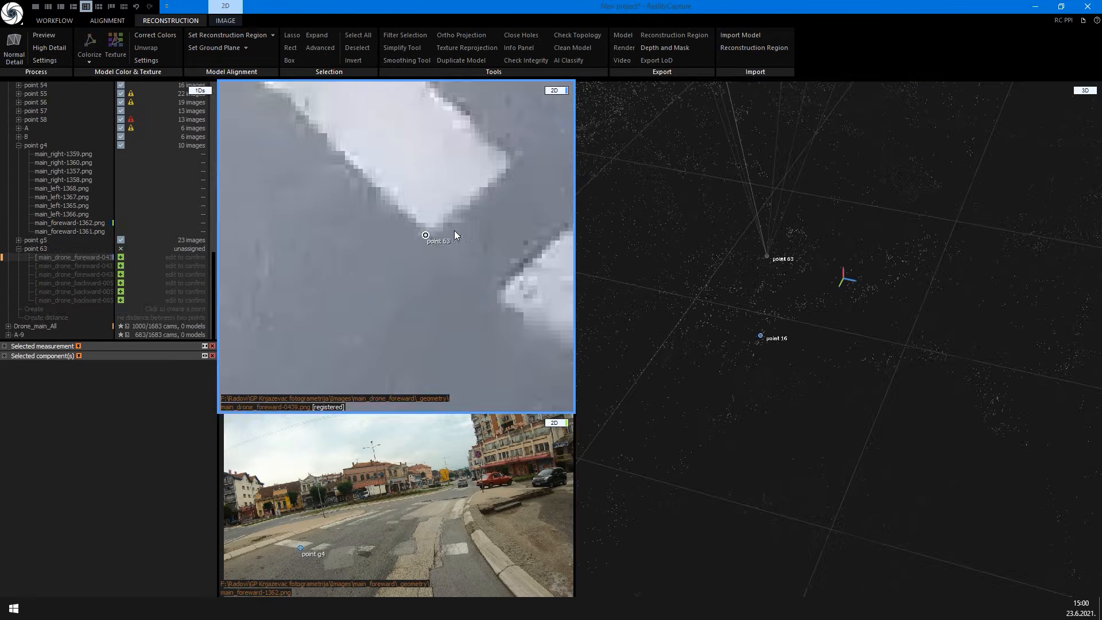
Refine the new control point on the crosswalk marking's corner and confirm its suggested measurements in the drone images
{"action": "left_click_drag", "start_coordinate": [426, 235], "coordinate": [421, 237]}
{"action": "left_click", "coordinate": [109, 268]}
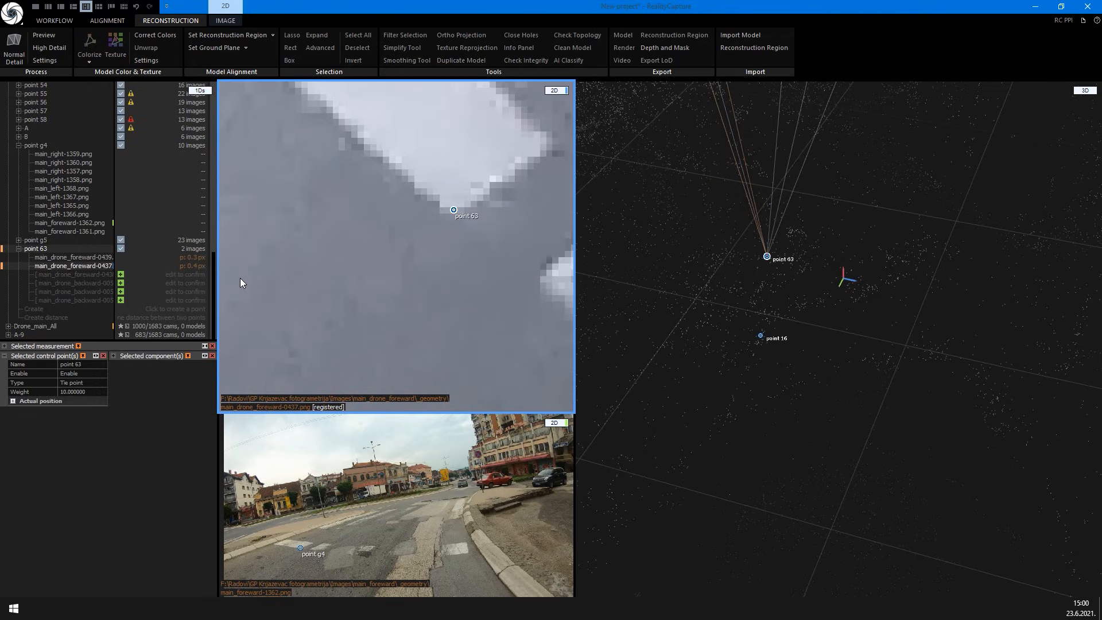
{"action": "left_click", "coordinate": [75, 274]}
{"action": "scroll", "coordinate": [401, 315], "scroll_direction": "up", "scroll_amount": 6}
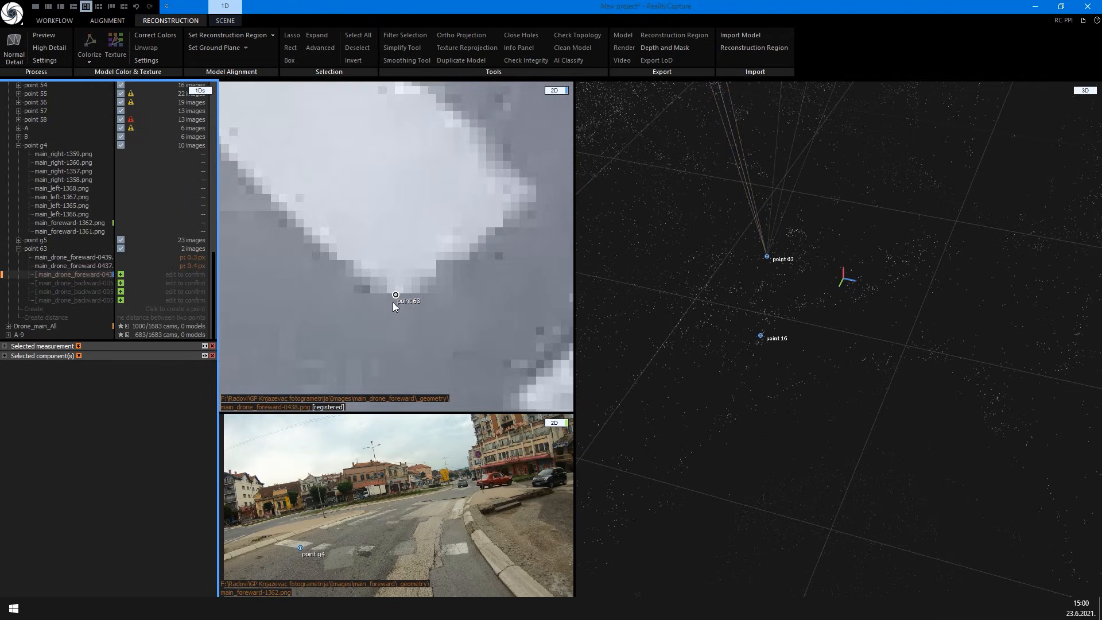
{"action": "left_click", "coordinate": [121, 275]}
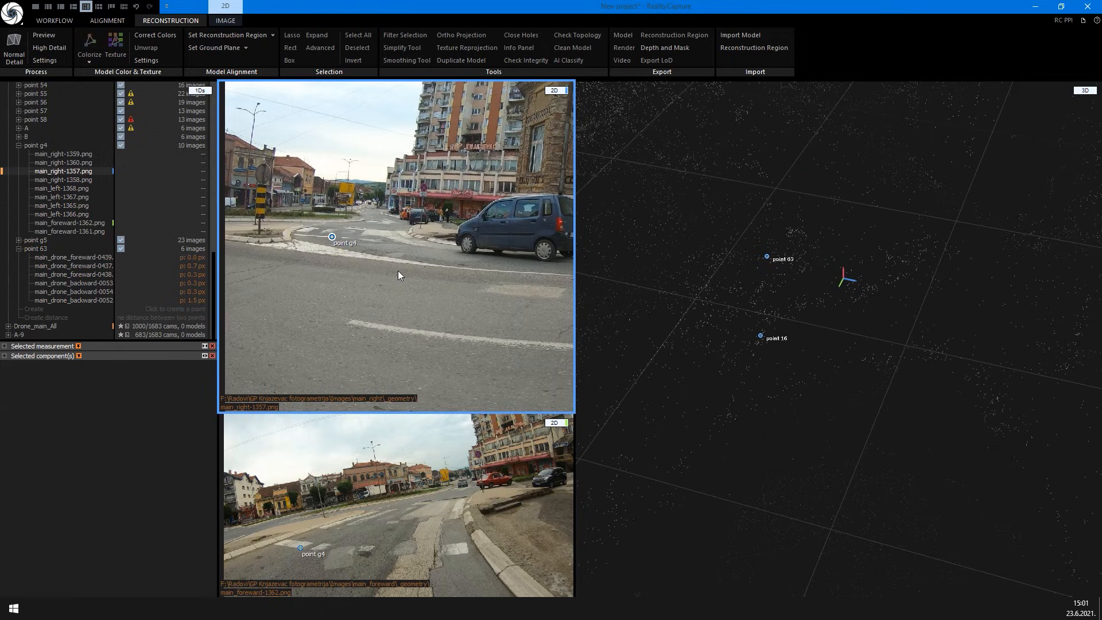
Combine point 63 with point g4 by moving all six of point 63's drone-image measurements into point g4
{"action": "left_click", "coordinate": [68, 260]}
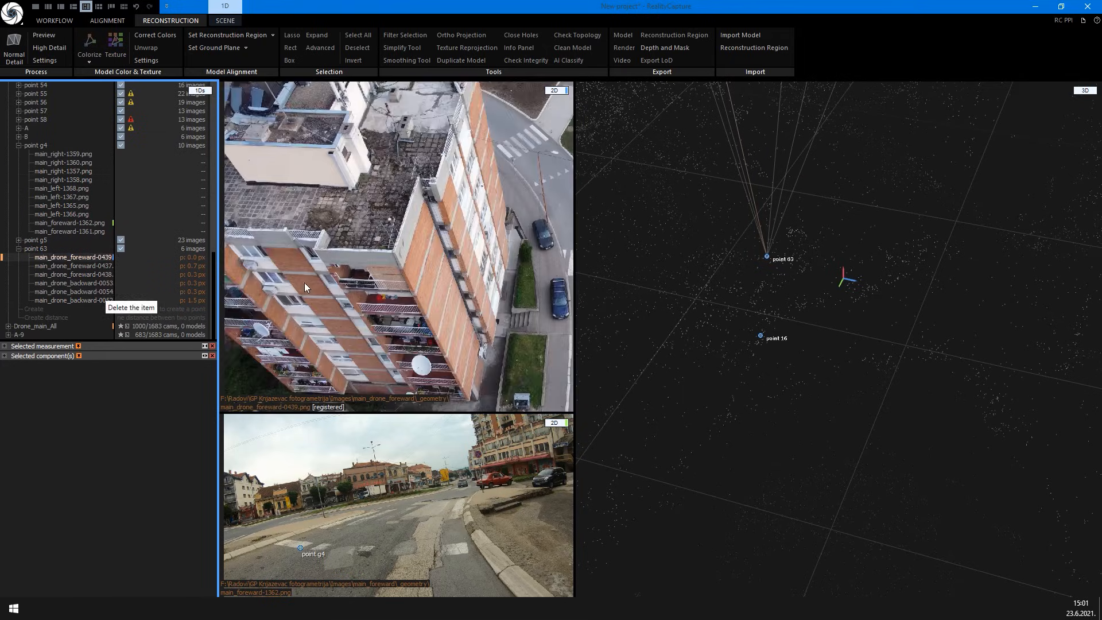
{"action": "scroll", "coordinate": [429, 279], "scroll_direction": "up", "scroll_amount": 1}
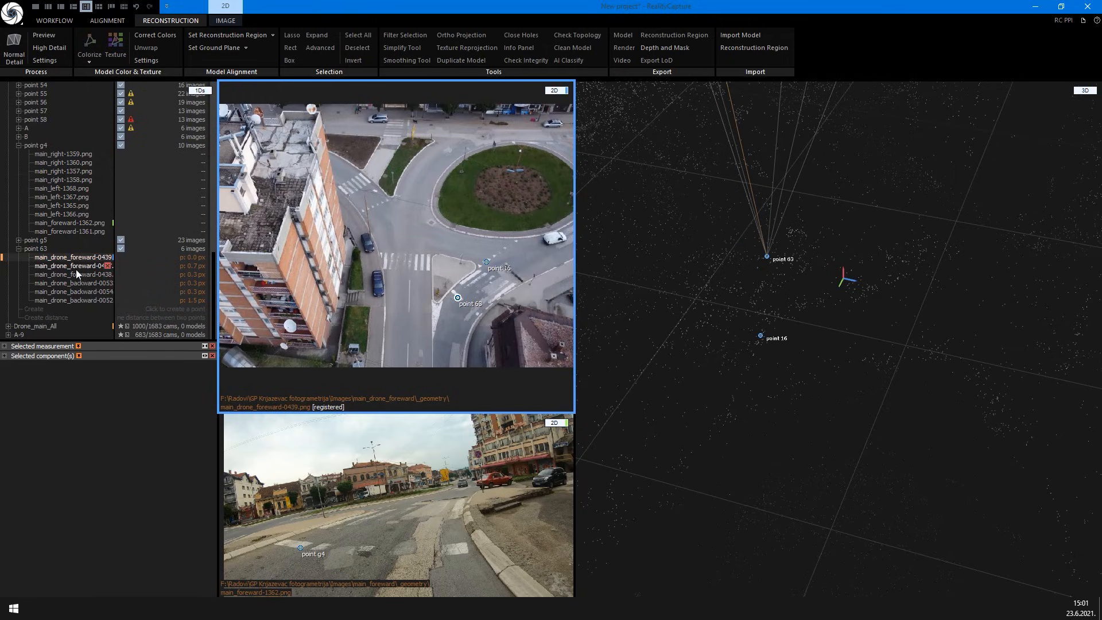
{"action": "left_click", "coordinate": [62, 257]}
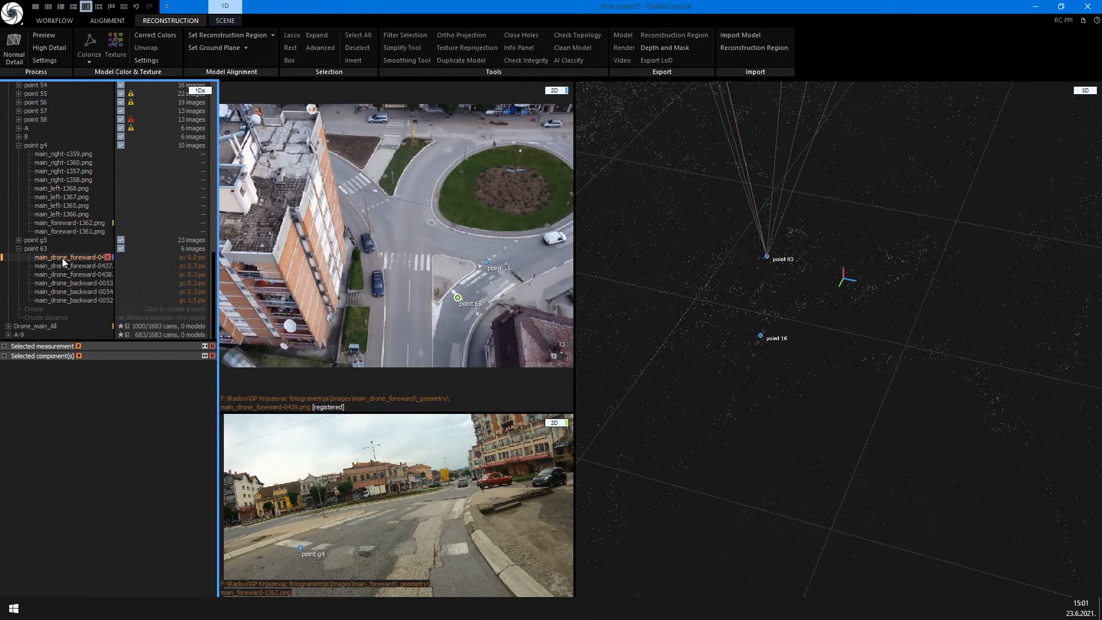
{"action": "left_click", "coordinate": [74, 299], "text": "shift"}
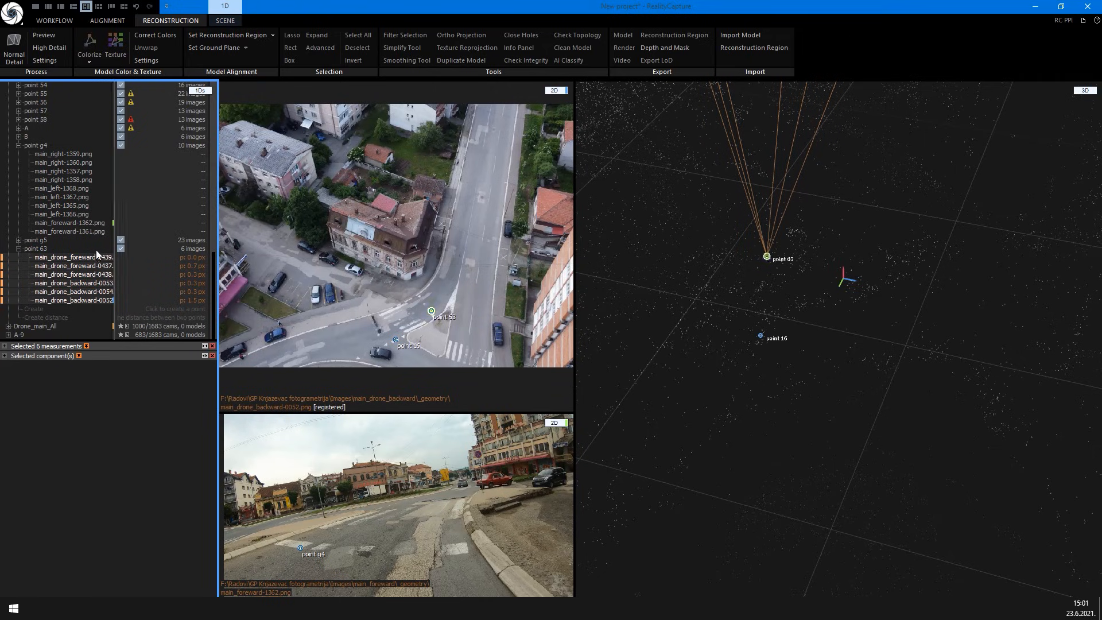
{"action": "left_click_drag", "start_coordinate": [81, 260], "coordinate": [68, 192]}
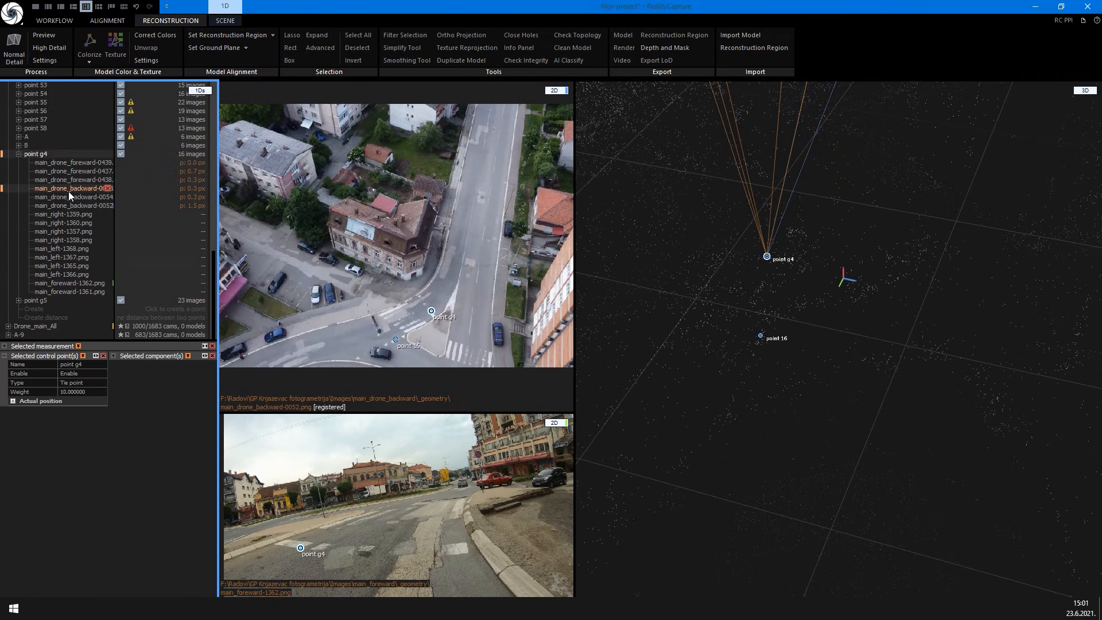
{"action": "left_click", "coordinate": [56, 163]}
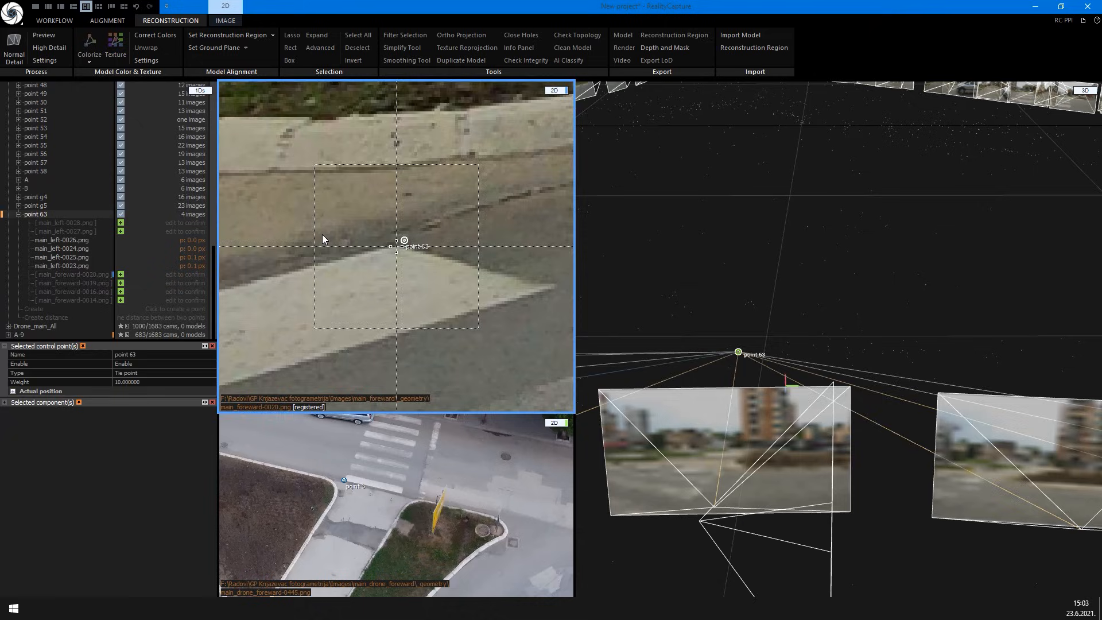
Confirm the second point 63's suggested measurements at the white marking's corner in main_foreward-0020, 0019, 0016 and 0014
{"action": "left_click_drag", "start_coordinate": [322, 239], "coordinate": [323, 239]}
{"action": "left_click", "coordinate": [109, 283]}
{"action": "left_click", "coordinate": [120, 284]}
{"action": "left_click", "coordinate": [104, 292]}
{"action": "left_click", "coordinate": [406, 274]}
{"action": "left_click", "coordinate": [74, 300]}
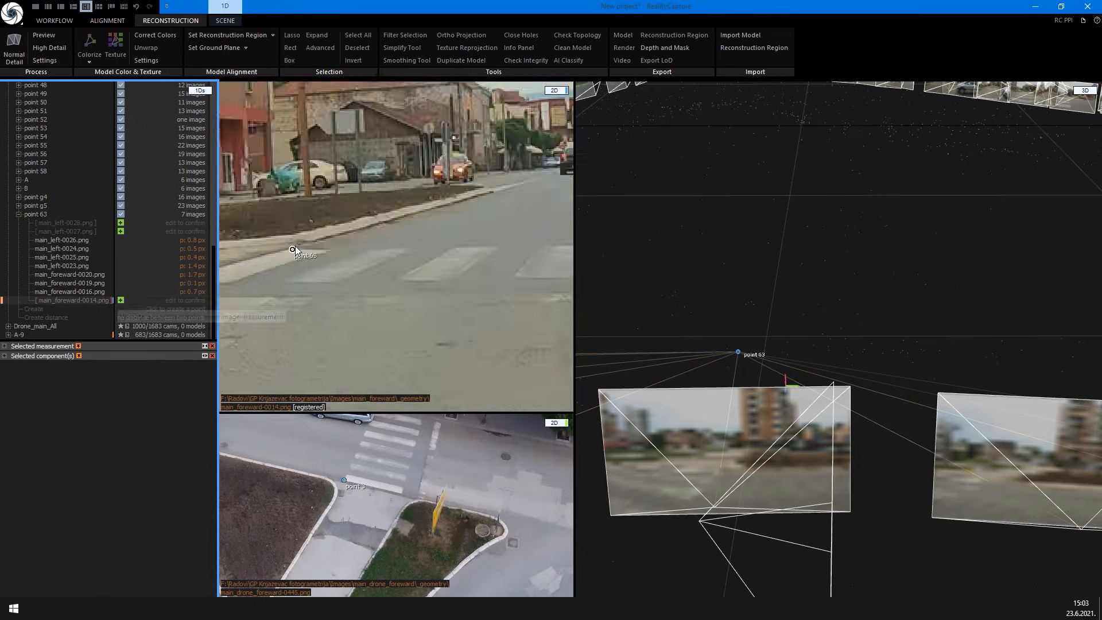
{"action": "scroll", "coordinate": [295, 246], "scroll_direction": "up", "scroll_amount": 5}
{"action": "left_click", "coordinate": [295, 245]}
Confirm point 63's suggested measurements in main_left-0027.png and main_left-0028.png, and recheck its placement in main_foreward-0020.png
{"action": "left_click", "coordinate": [75, 231]}
{"action": "scroll", "coordinate": [401, 243], "scroll_direction": "up", "scroll_amount": 5}
{"action": "left_click", "coordinate": [401, 243]}
{"action": "left_click", "coordinate": [74, 222]}
{"action": "scroll", "coordinate": [401, 271], "scroll_direction": "up", "scroll_amount": 5}
{"action": "left_click", "coordinate": [400, 271]}
{"action": "left_click", "coordinate": [75, 274]}
{"action": "scroll", "coordinate": [304, 303], "scroll_direction": "up", "scroll_amount": 5}
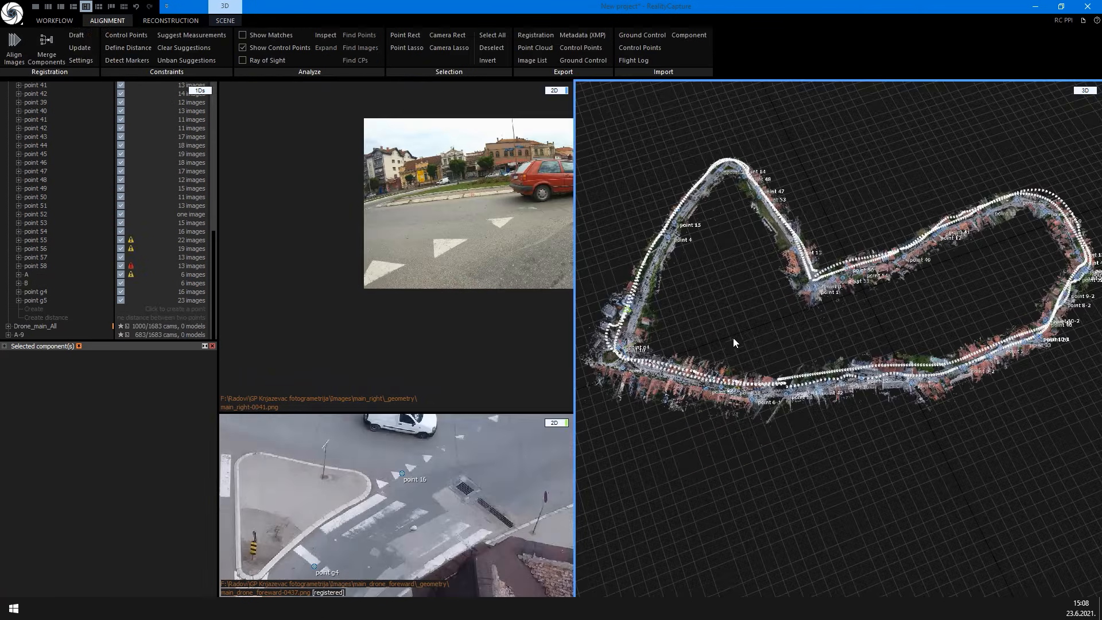
Merge the Drone_main_All and A-9 components with Merge Components, based on their shared control points
{"action": "scroll", "coordinate": [733, 337], "scroll_direction": "up", "scroll_amount": 5}
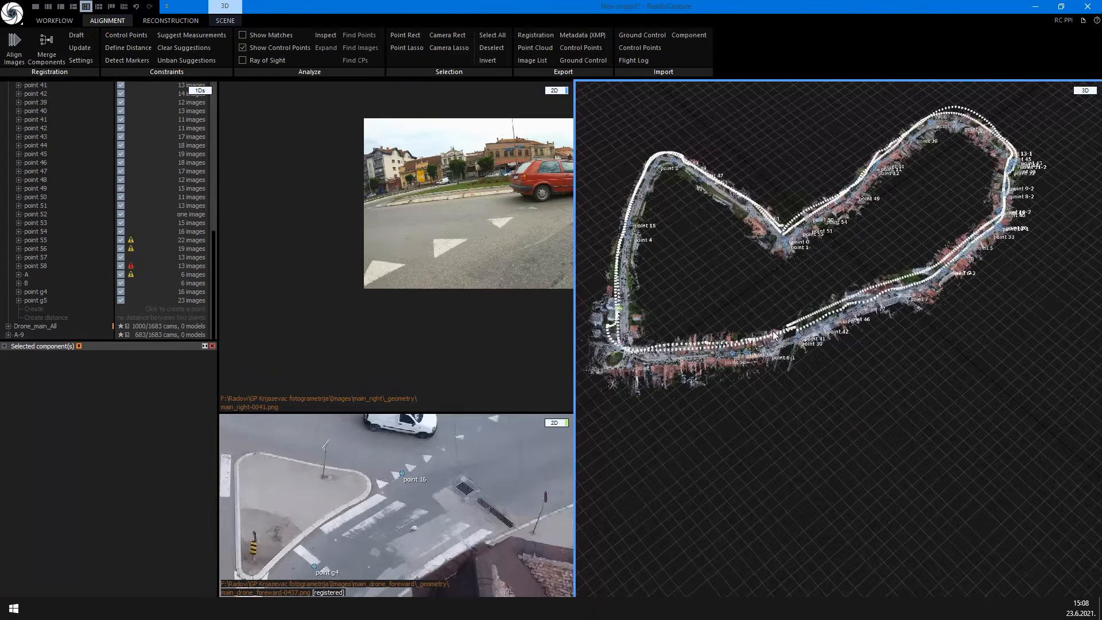
{"action": "scroll", "coordinate": [746, 304], "scroll_direction": "down", "scroll_amount": 5}
{"action": "scroll", "coordinate": [781, 298], "scroll_direction": "up", "scroll_amount": 4}
{"action": "scroll", "coordinate": [741, 318], "scroll_direction": "down", "scroll_amount": 4}
{"action": "scroll", "coordinate": [770, 301], "scroll_direction": "up", "scroll_amount": 1}
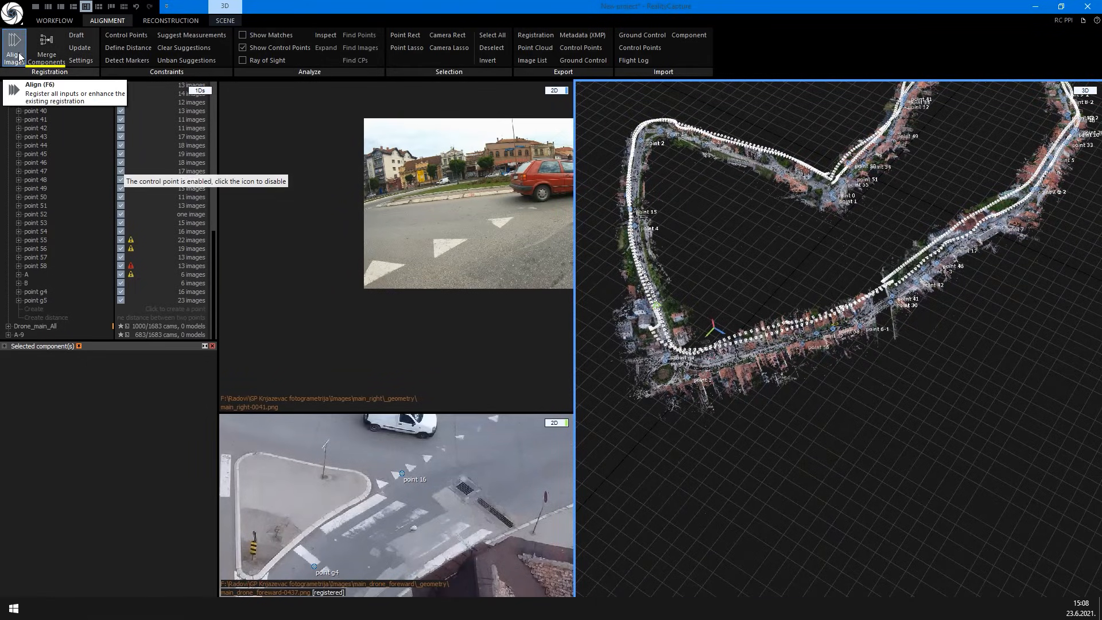
{"action": "left_click", "coordinate": [53, 51]}
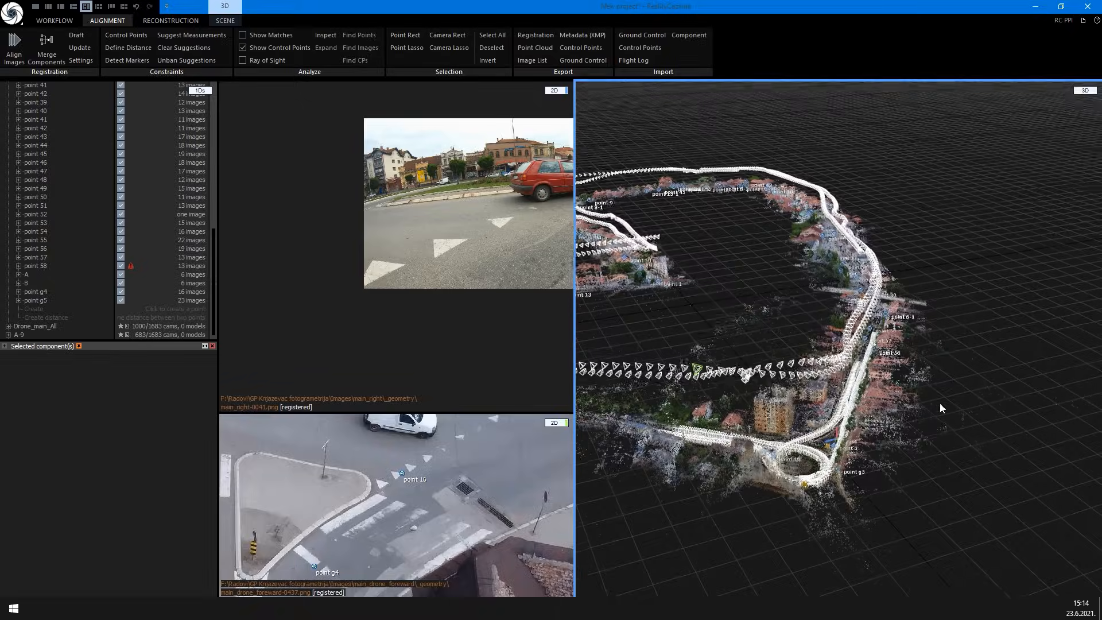
Enlarge the project tree, collapse the control points list and display the merged Component 0
{"action": "left_click_drag", "start_coordinate": [95, 345], "coordinate": [95, 476]}
{"action": "scroll", "coordinate": [48, 247], "scroll_direction": "up", "scroll_amount": 6}
{"action": "left_click", "coordinate": [8, 112]}
{"action": "left_click", "coordinate": [34, 138]}
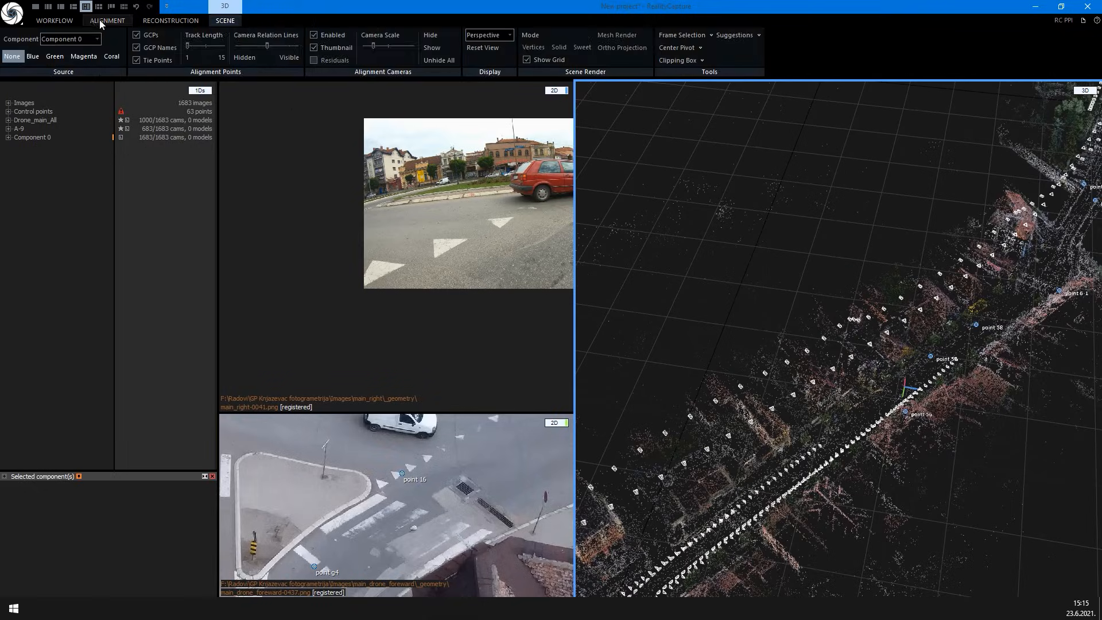
Import another exported street section component into the project
{"action": "left_click", "coordinate": [102, 21]}
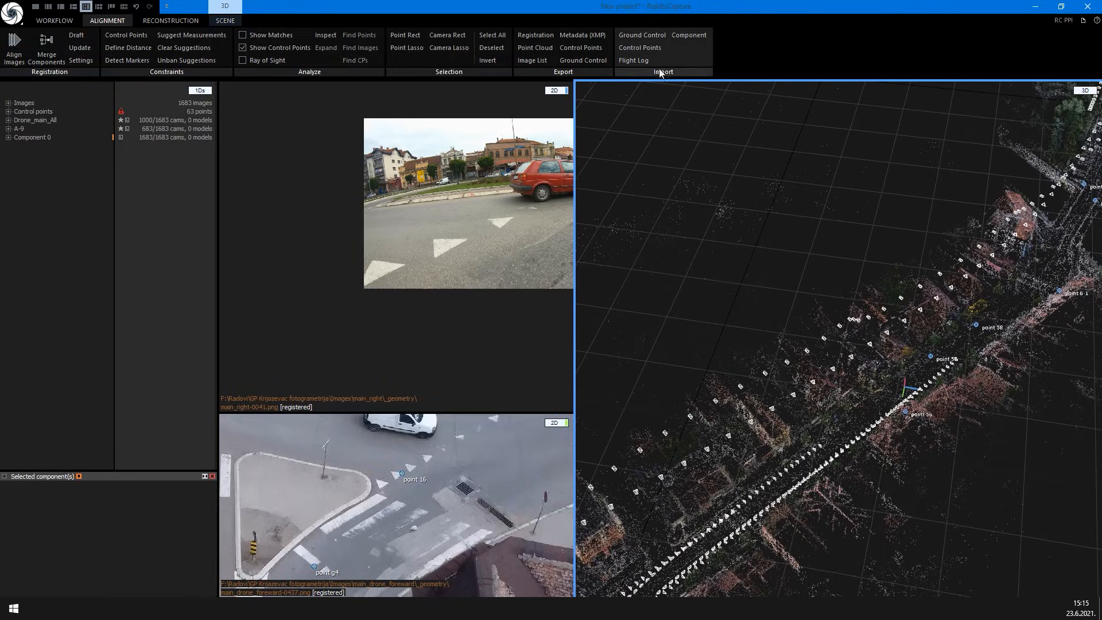
{"action": "left_click", "coordinate": [687, 35]}
{"action": "left_click", "coordinate": [469, 220]}
{"action": "left_click", "coordinate": [799, 510]}
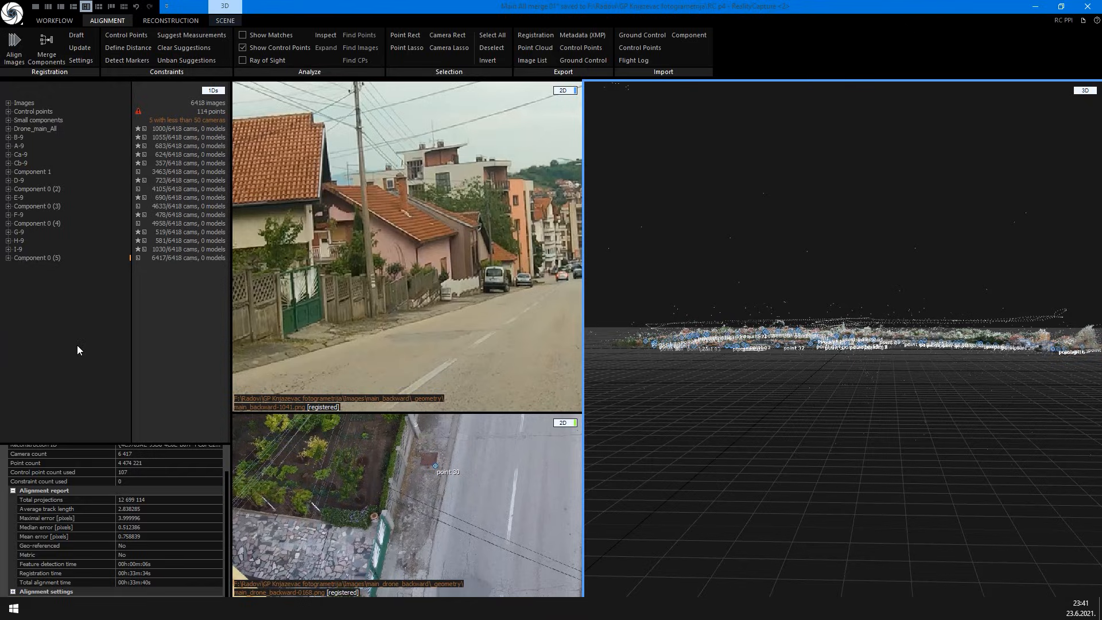
Examine the merged Component 0 (5) point cloud and camera paths along the street loop
{"action": "left_click_drag", "start_coordinate": [846, 364], "coordinate": [911, 455]}
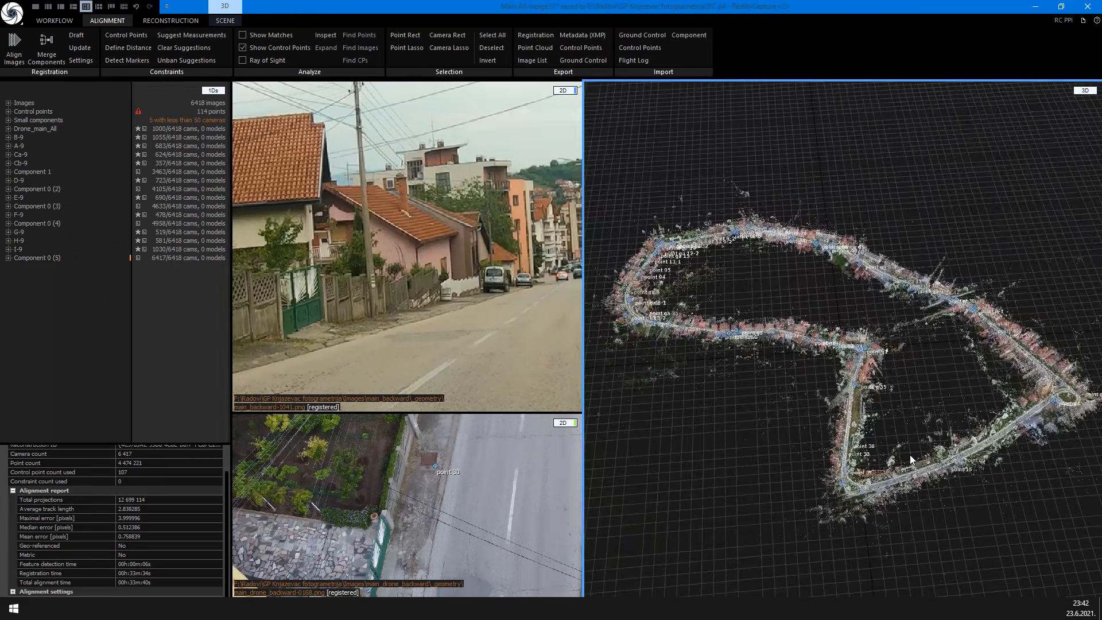
{"action": "scroll", "coordinate": [886, 436], "scroll_direction": "up", "scroll_amount": 5}
{"action": "scroll", "coordinate": [853, 496], "scroll_direction": "up", "scroll_amount": 8}
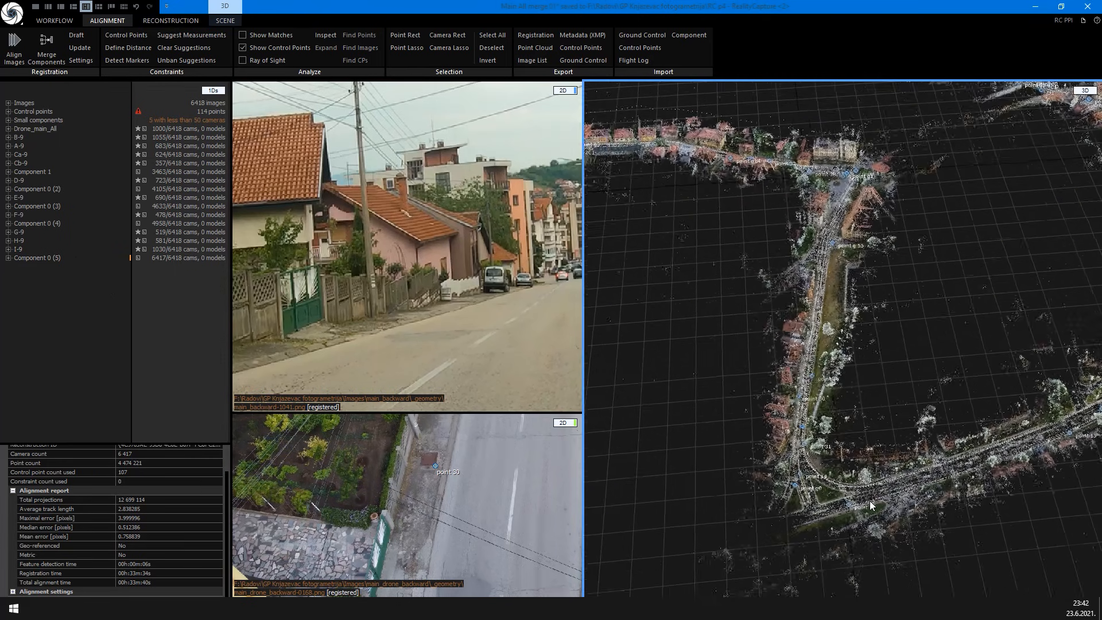
{"action": "scroll", "coordinate": [855, 485], "scroll_direction": "up", "scroll_amount": 4}
{"action": "left_click_drag", "start_coordinate": [694, 423], "coordinate": [498, 390]}
{"action": "scroll", "coordinate": [717, 403], "scroll_direction": "up", "scroll_amount": 2}
{"action": "left_click_drag", "start_coordinate": [717, 408], "coordinate": [729, 442]}
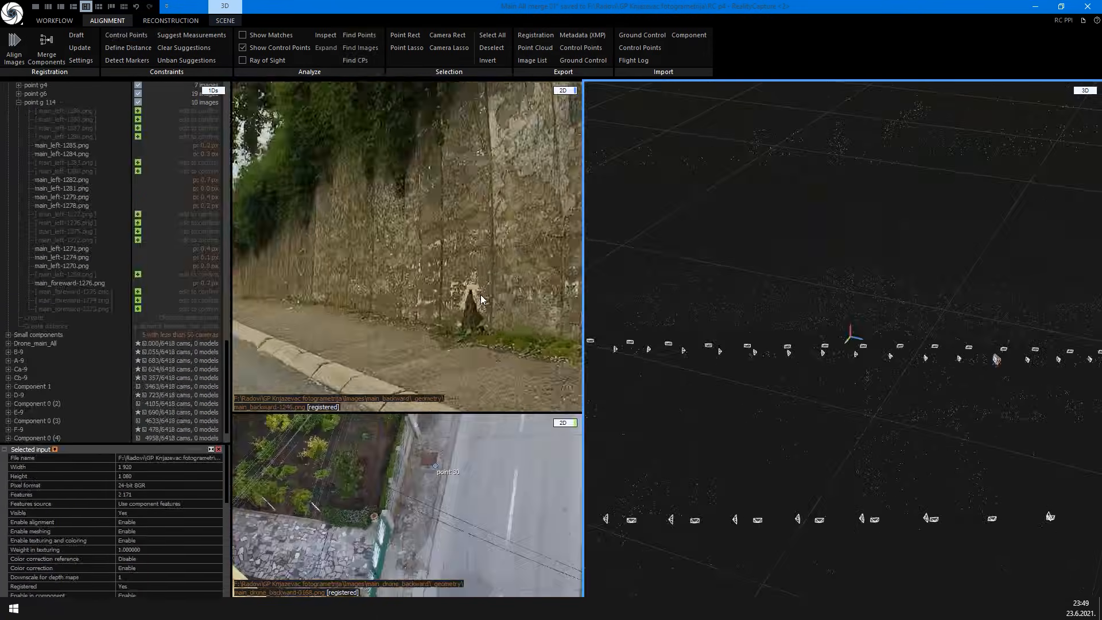
Examine the merged Component 0 (6) along the street section around control point g 114
{"action": "scroll", "coordinate": [468, 294], "scroll_direction": "up", "scroll_amount": 3}
{"action": "scroll", "coordinate": [468, 294], "scroll_direction": "up", "scroll_amount": 2}
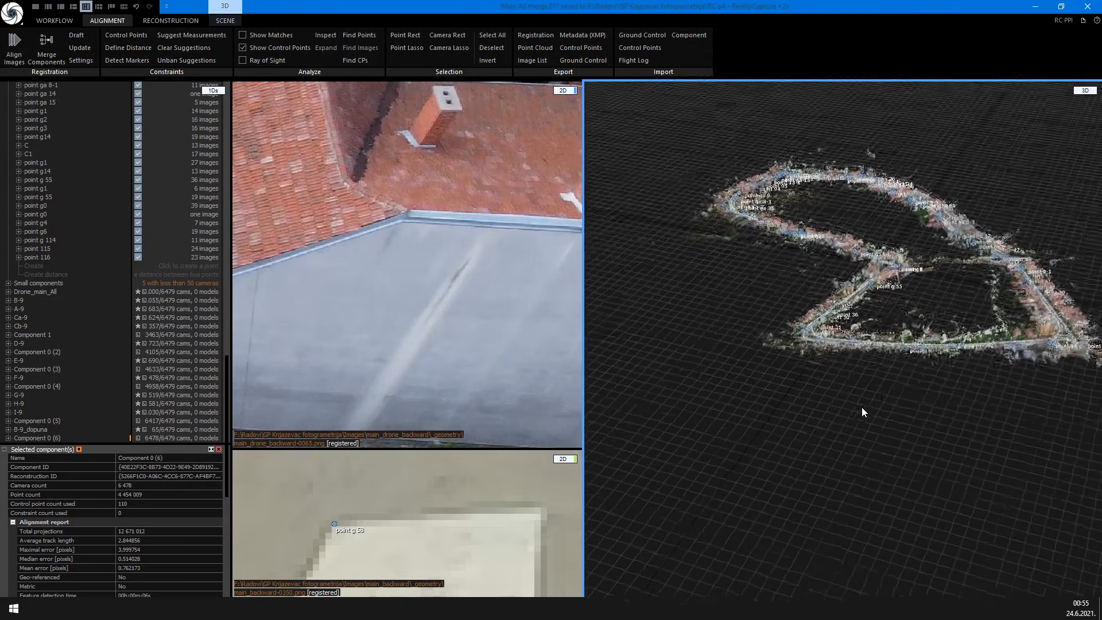
{"action": "scroll", "coordinate": [862, 408], "scroll_direction": "up", "scroll_amount": 10}
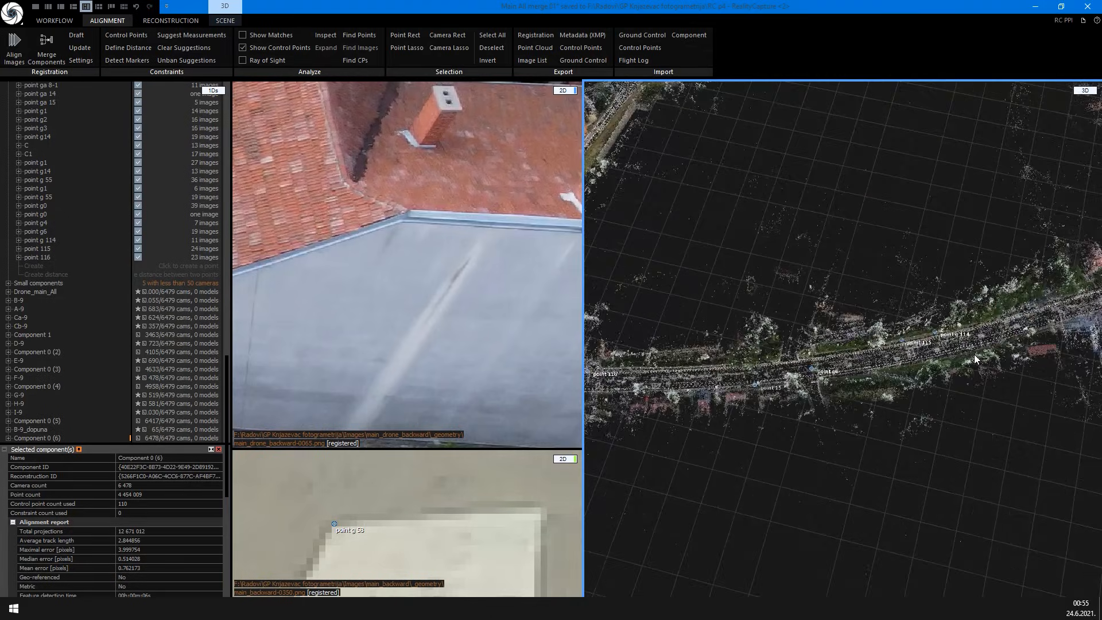
{"action": "scroll", "coordinate": [919, 310], "scroll_direction": "up", "scroll_amount": 5}
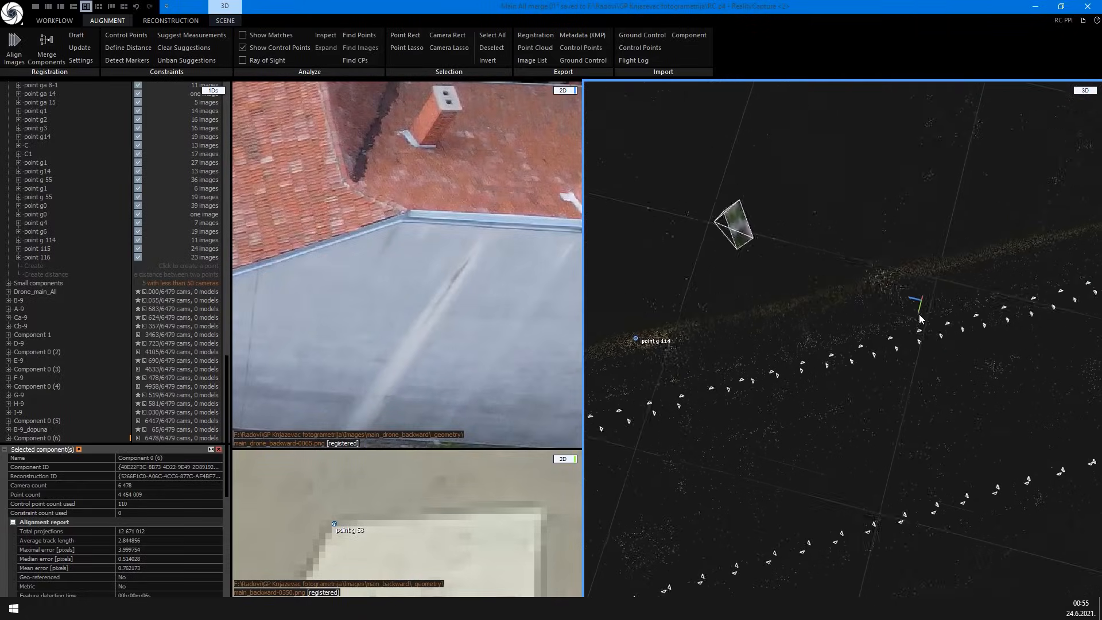
{"action": "scroll", "coordinate": [927, 314], "scroll_direction": "down", "scroll_amount": 5}
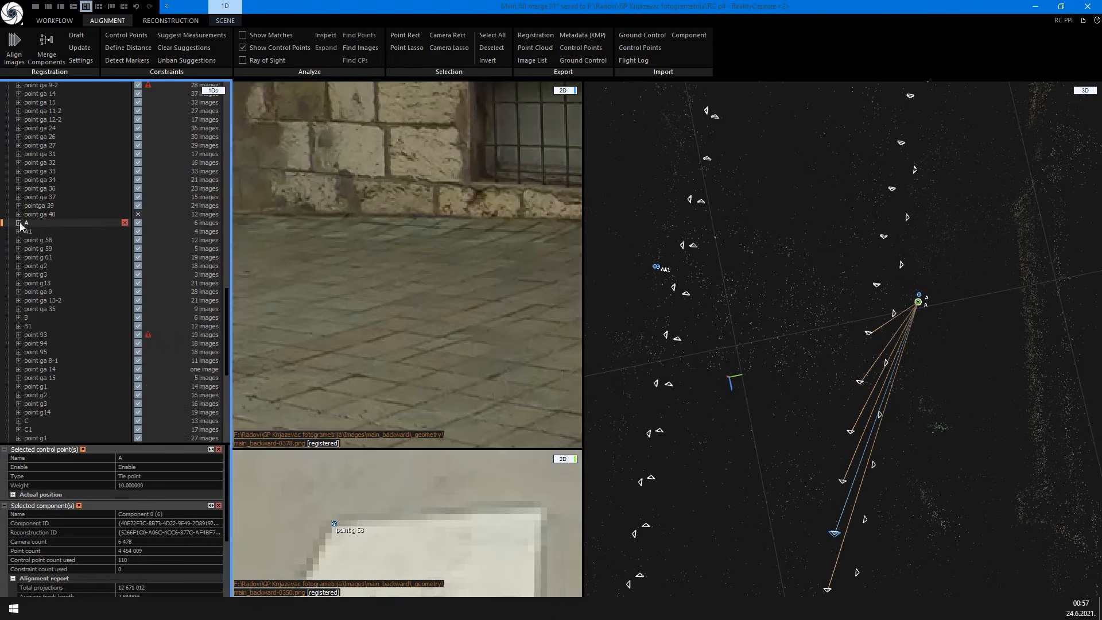
Combine the ground control point A with the drone control point A by moving its six main_backward measurements, 0374 to 0379
{"action": "left_click", "coordinate": [19, 223]}
{"action": "left_click", "coordinate": [62, 240]}
{"action": "left_click", "coordinate": [62, 250]}
{"action": "left_click", "coordinate": [64, 263]}
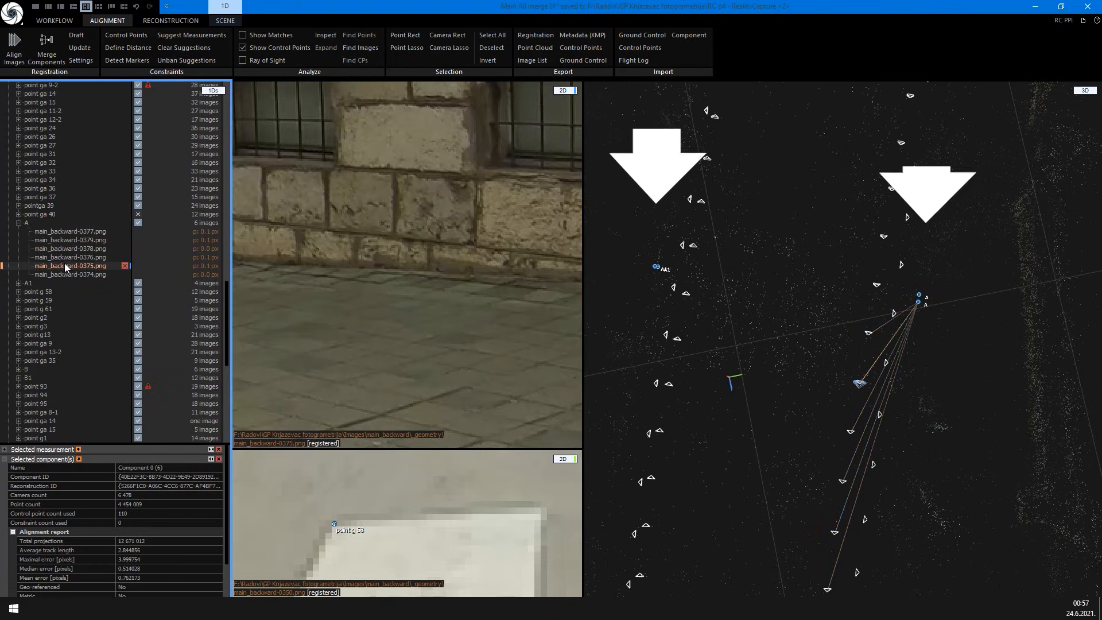
{"action": "scroll", "coordinate": [64, 263], "scroll_direction": "up", "scroll_amount": 10}
{"action": "scroll", "coordinate": [65, 264], "scroll_direction": "up", "scroll_amount": 7}
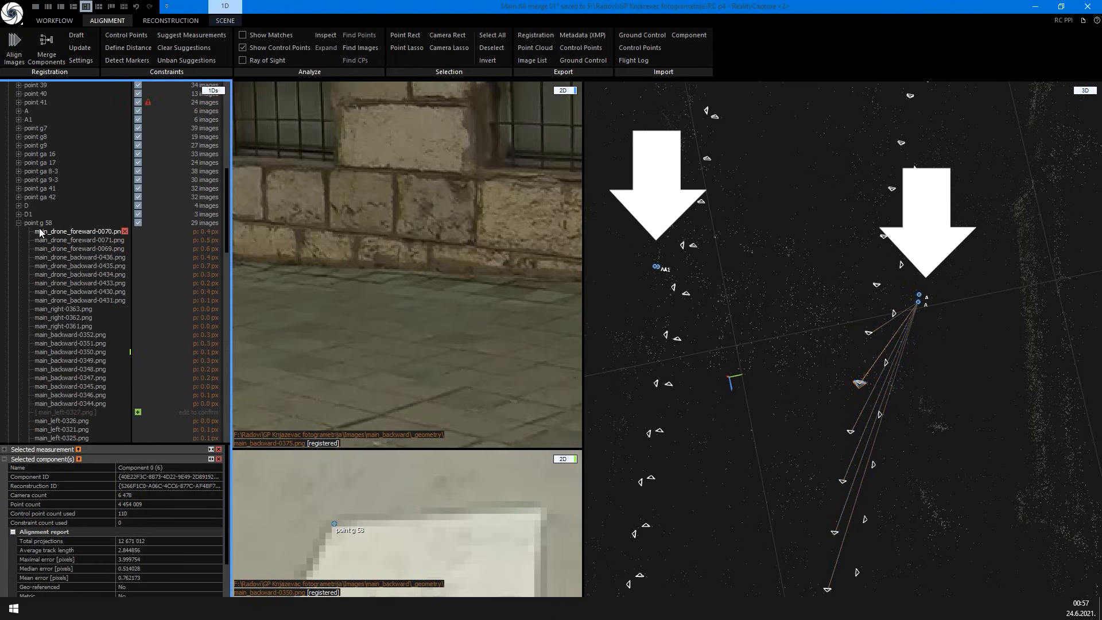
{"action": "left_click", "coordinate": [18, 223]}
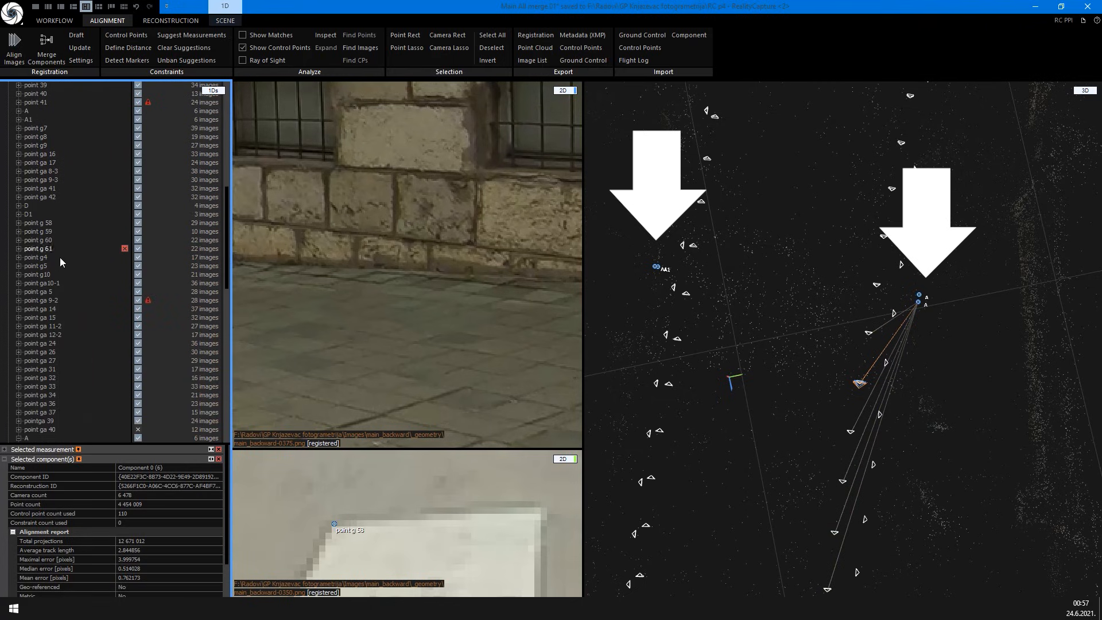
{"action": "scroll", "coordinate": [60, 257], "scroll_direction": "down", "scroll_amount": 5}
{"action": "left_click", "coordinate": [69, 309]}
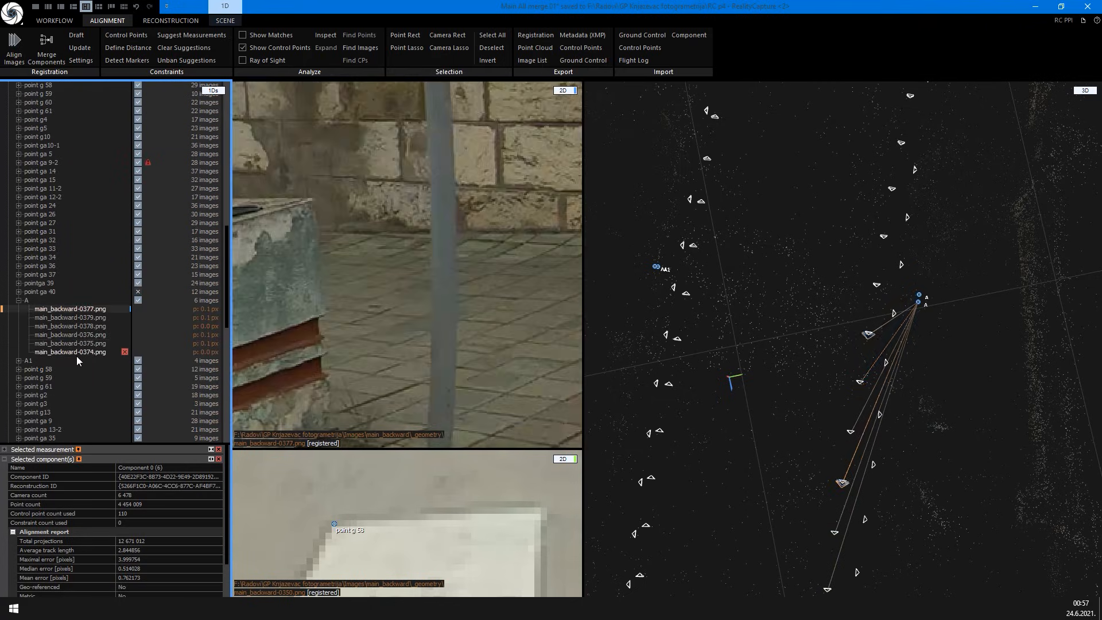
{"action": "left_click", "coordinate": [77, 352], "text": "shift"}
{"action": "scroll", "coordinate": [121, 262], "scroll_direction": "up", "scroll_amount": 10}
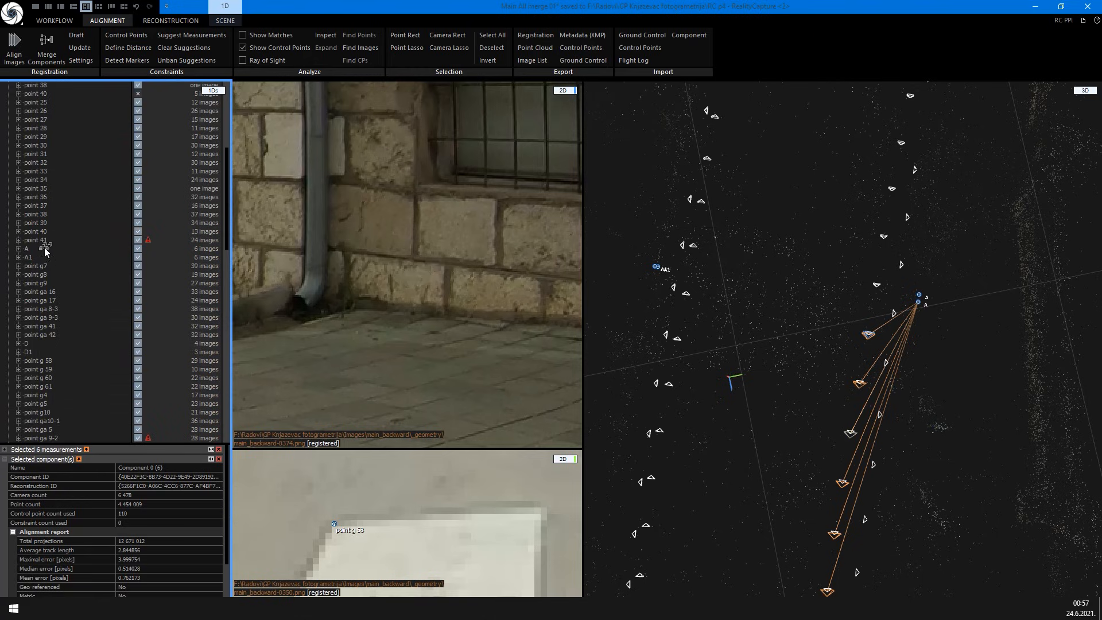
{"action": "double_click", "coordinate": [28, 250]}
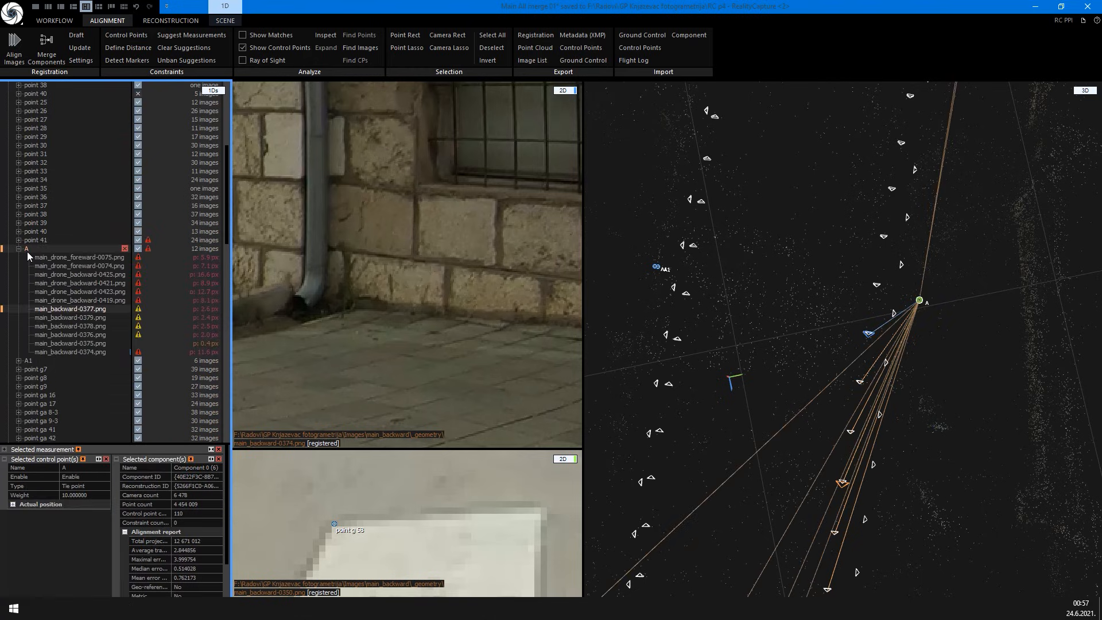
Combine the ground control point A1 with the drone control point A1 by moving its four main_right measurements
{"action": "left_click", "coordinate": [17, 361]}
{"action": "scroll", "coordinate": [85, 304], "scroll_direction": "down", "scroll_amount": 3}
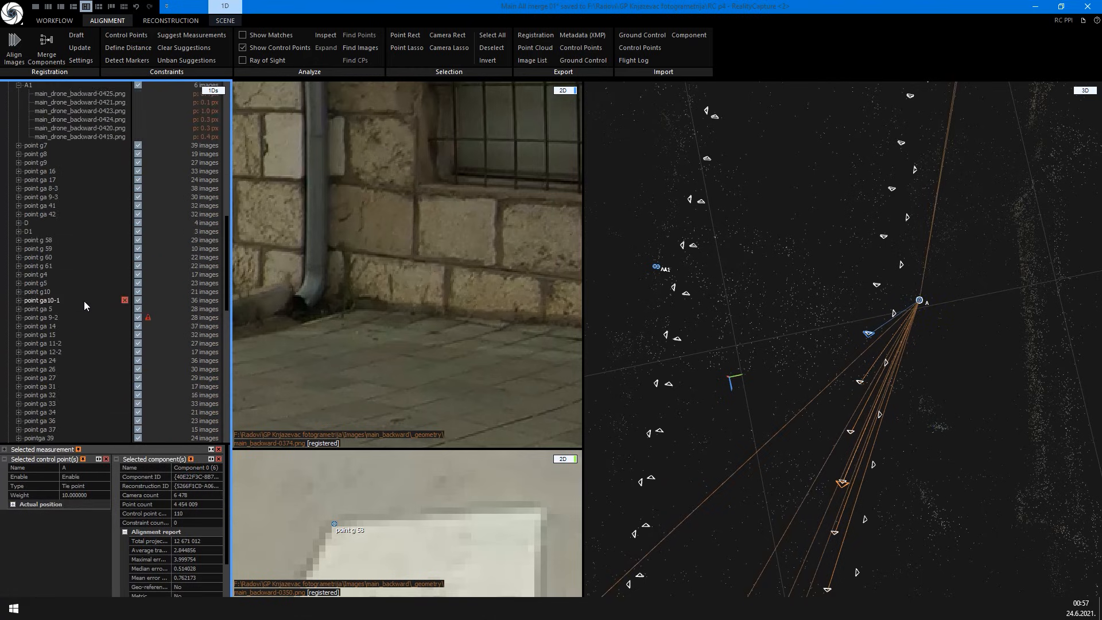
{"action": "left_click", "coordinate": [19, 317]}
{"action": "left_click", "coordinate": [40, 326]}
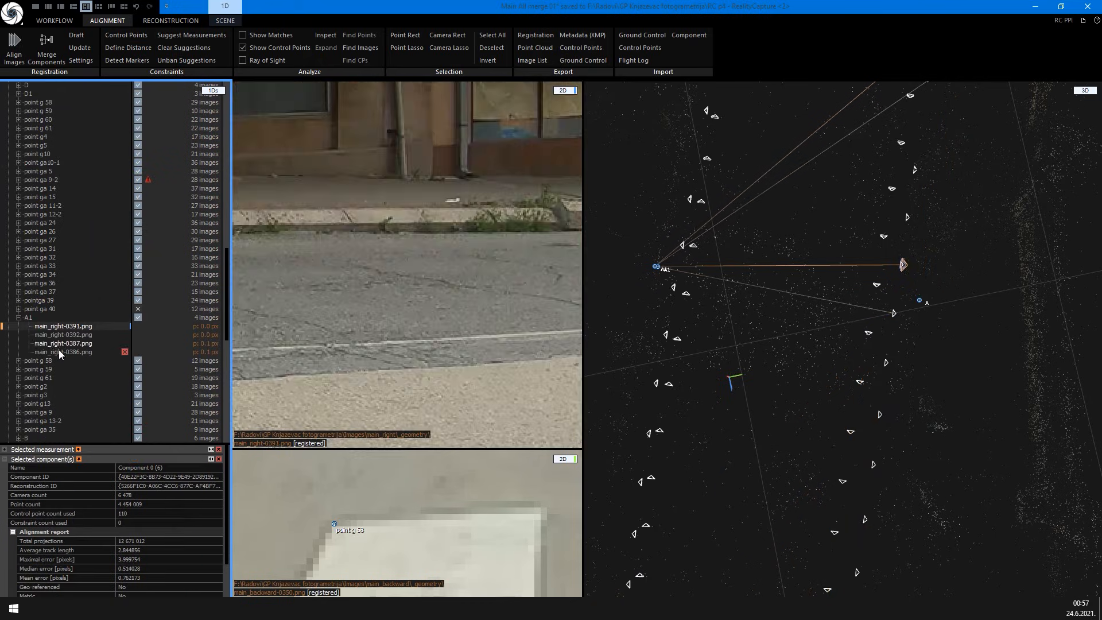
{"action": "left_click", "coordinate": [75, 350], "text": "shift"}
{"action": "left_click_drag", "start_coordinate": [77, 347], "coordinate": [77, 294]}
{"action": "scroll", "coordinate": [77, 294], "scroll_direction": "up", "scroll_amount": 8}
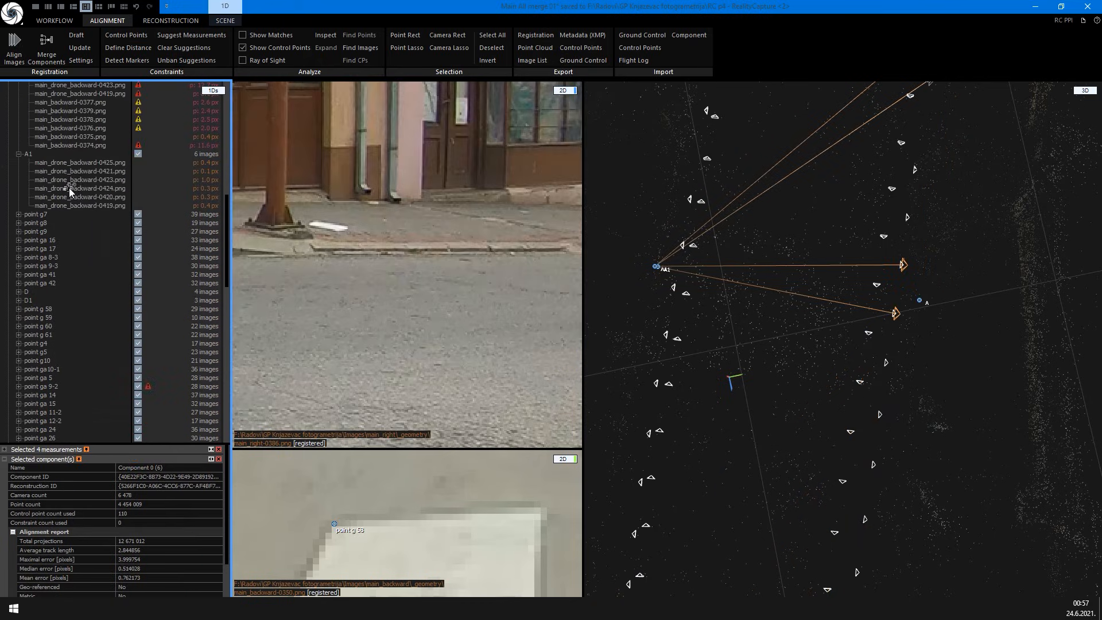
{"action": "left_click_drag", "start_coordinate": [69, 187], "coordinate": [70, 189]}
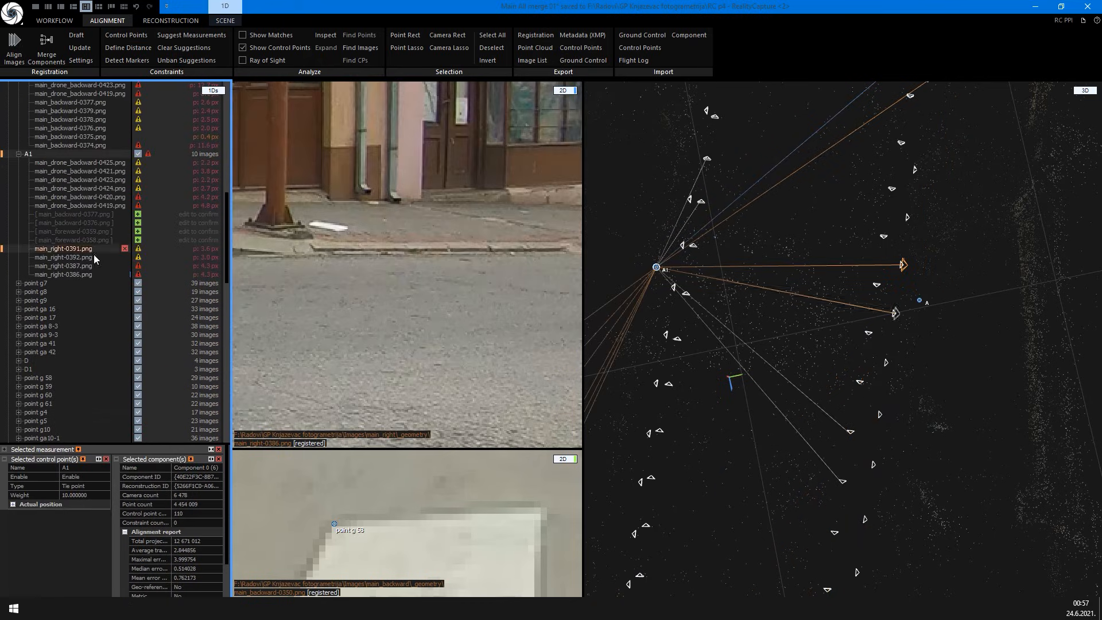
Examine the combined points A and A1 in the 3D view and their placement in main_backward-0377, main_right-0391 and main_drone_backward-0425
{"action": "left_click", "coordinate": [94, 215]}
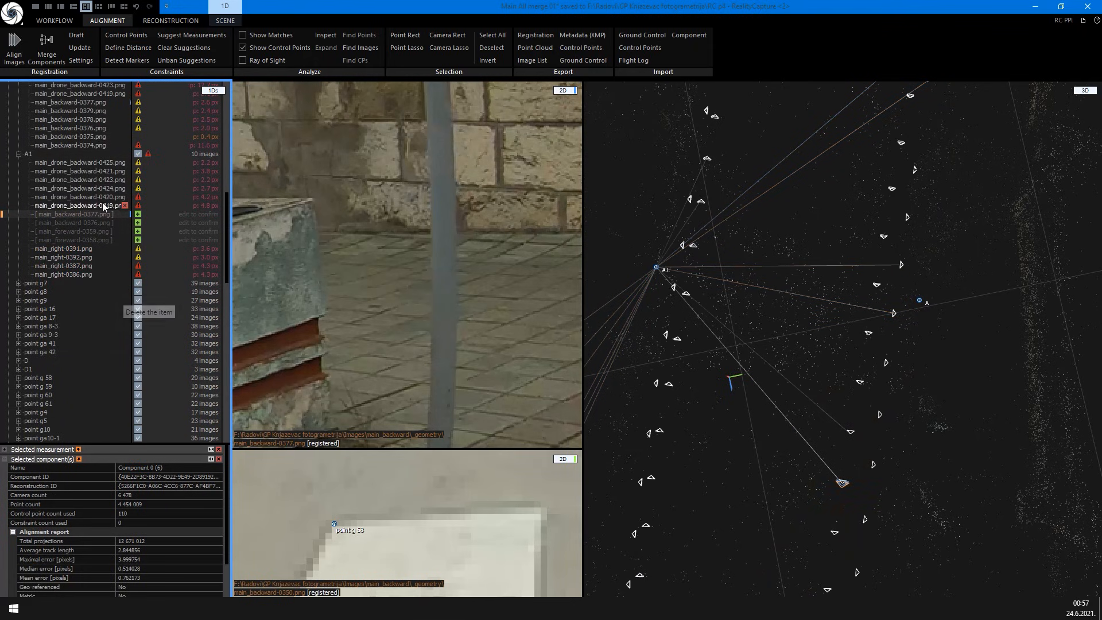
{"action": "left_click", "coordinate": [63, 249]}
{"action": "scroll", "coordinate": [680, 364], "scroll_direction": "down", "scroll_amount": 5}
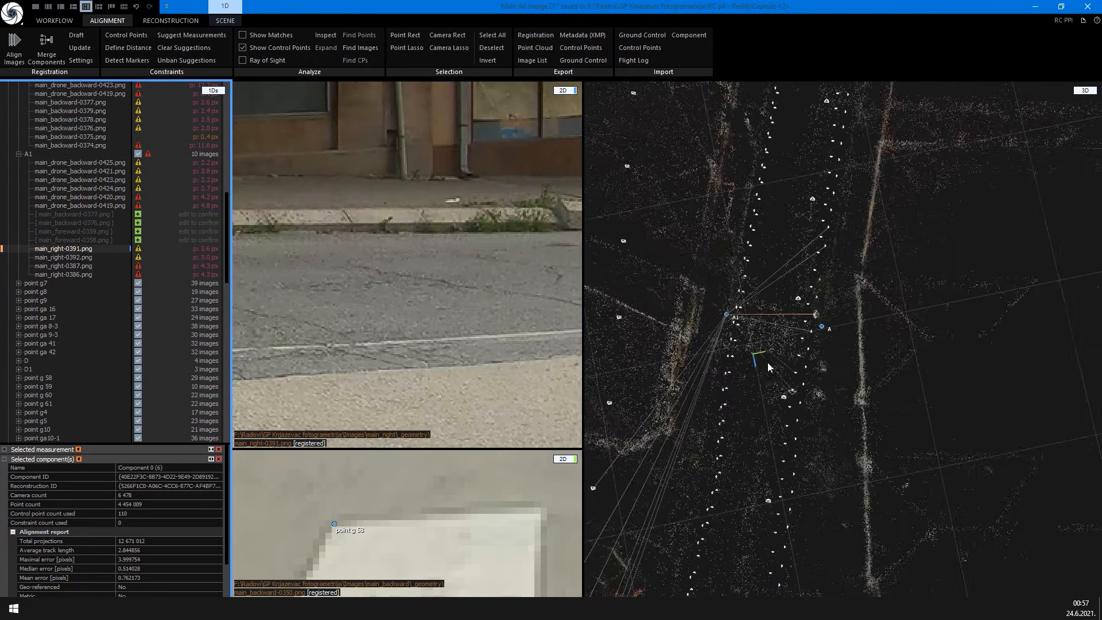
{"action": "left_click_drag", "start_coordinate": [744, 319], "coordinate": [740, 342]}
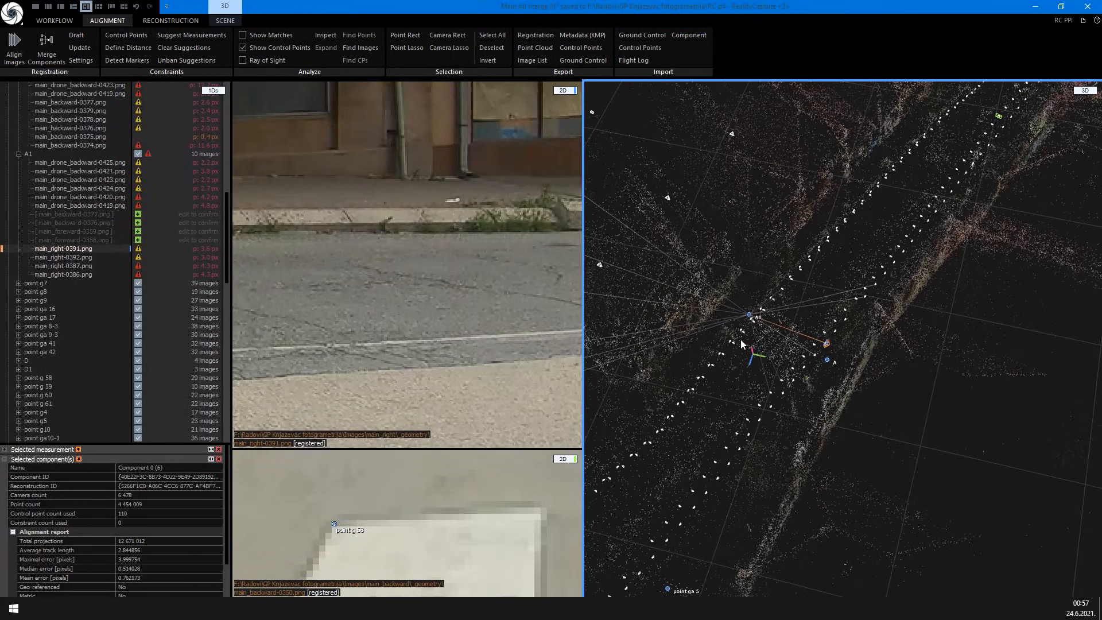
{"action": "left_click", "coordinate": [827, 360]}
{"action": "scroll", "coordinate": [825, 374], "scroll_direction": "down", "scroll_amount": 1}
{"action": "left_click_drag", "start_coordinate": [800, 383], "coordinate": [911, 399]}
{"action": "scroll", "coordinate": [383, 285], "scroll_direction": "down", "scroll_amount": 3}
{"action": "scroll", "coordinate": [413, 300], "scroll_direction": "down", "scroll_amount": 2}
{"action": "left_click_drag", "start_coordinate": [373, 319], "coordinate": [391, 227]}
{"action": "scroll", "coordinate": [396, 247], "scroll_direction": "up", "scroll_amount": 6}
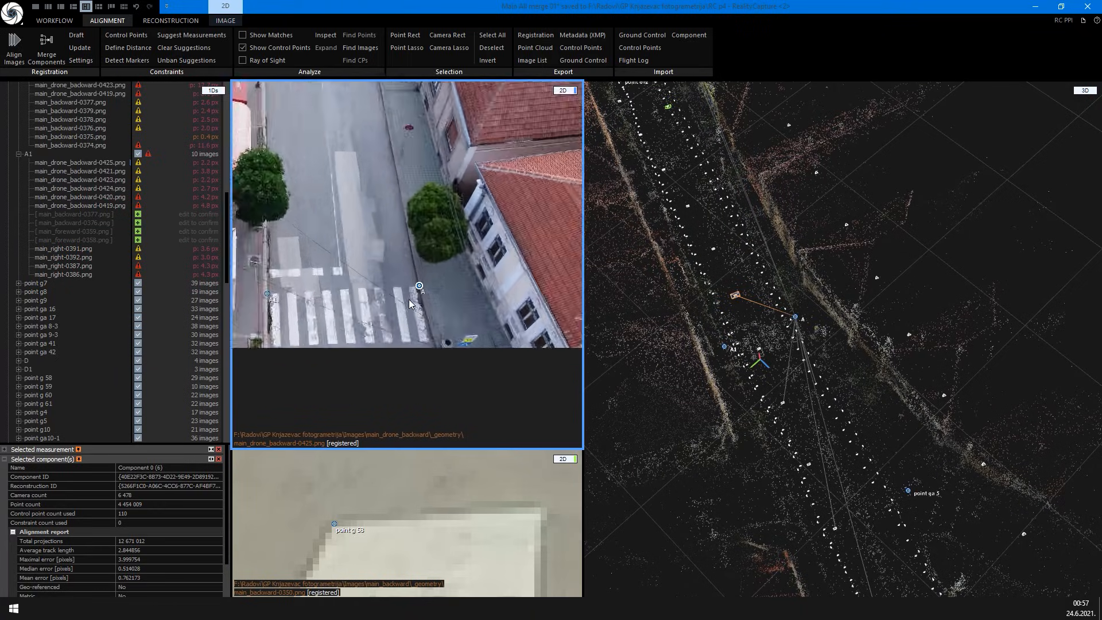
Define a distance constraint between control points A1 and A in the 3D view
{"action": "scroll", "coordinate": [423, 295], "scroll_direction": "down", "scroll_amount": 3}
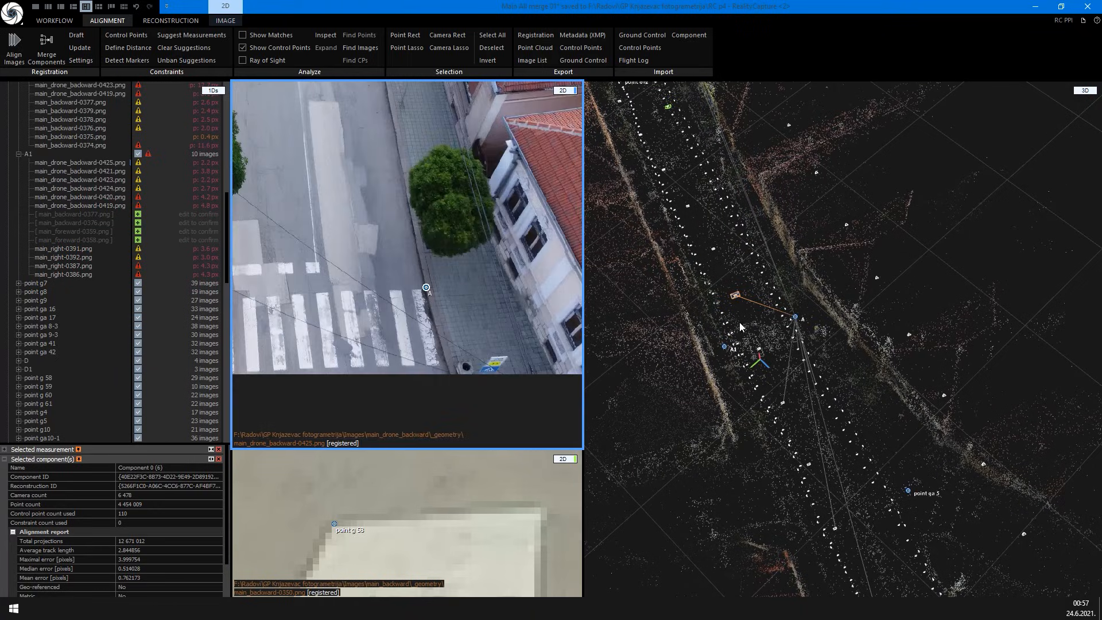
{"action": "scroll", "coordinate": [146, 222], "scroll_direction": "up", "scroll_amount": 16}
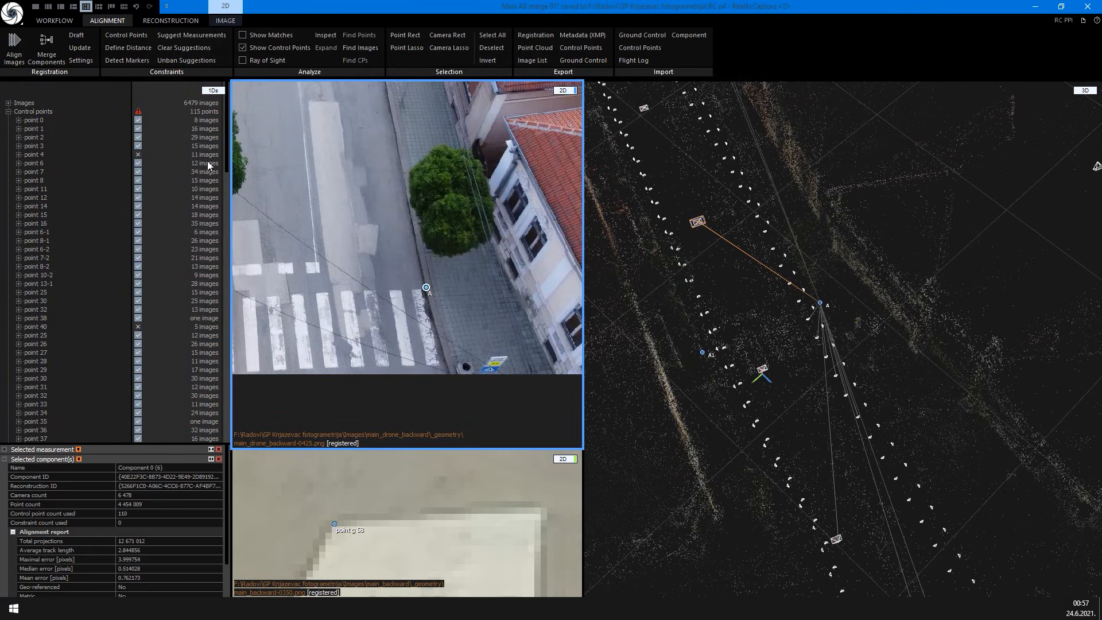
{"action": "left_click", "coordinate": [128, 48]}
{"action": "scroll", "coordinate": [720, 366], "scroll_direction": "up", "scroll_amount": 3}
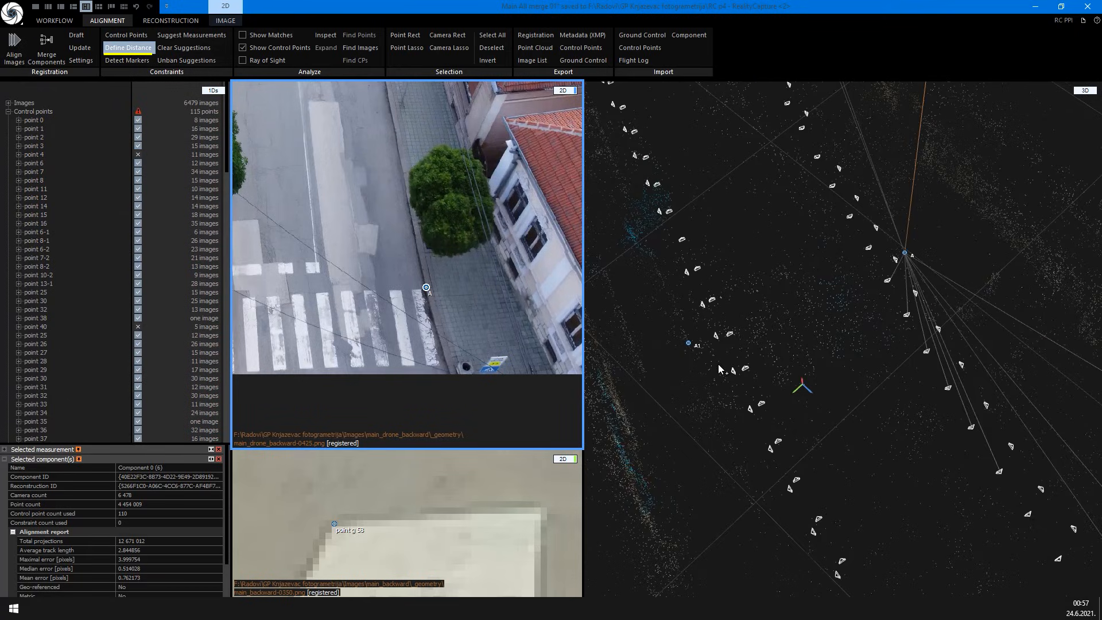
{"action": "left_click_drag", "start_coordinate": [688, 343], "coordinate": [907, 258]}
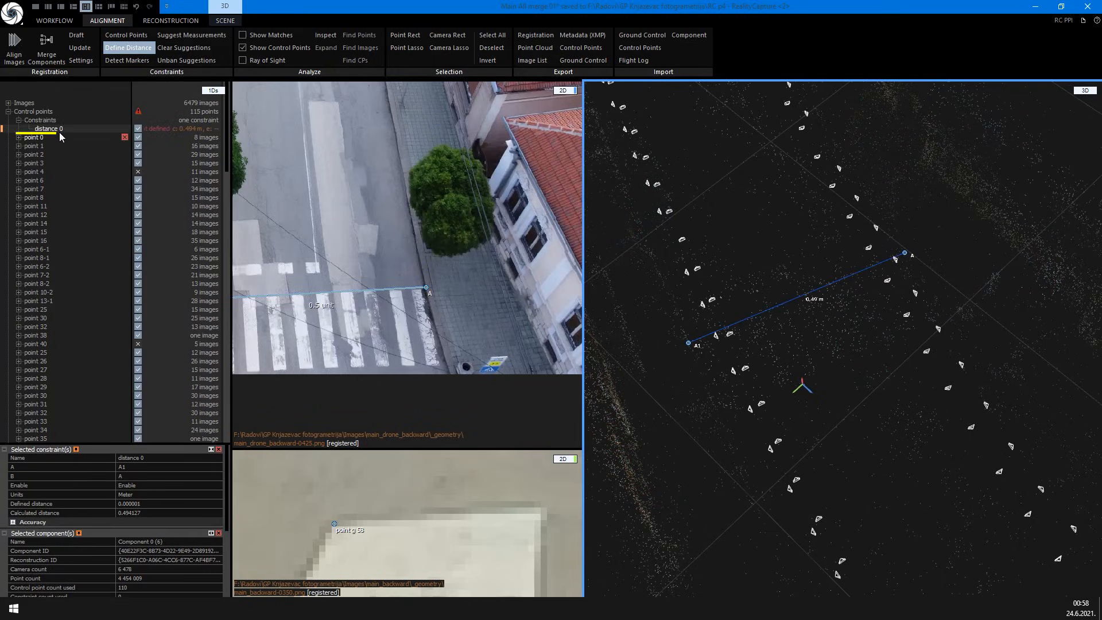
Rename the constraint between A1 and A to distance A and enter its defined distance in metres
{"action": "left_click", "coordinate": [145, 459]}
{"action": "double_click", "coordinate": [144, 458]}
{"action": "type", "text": "A"}
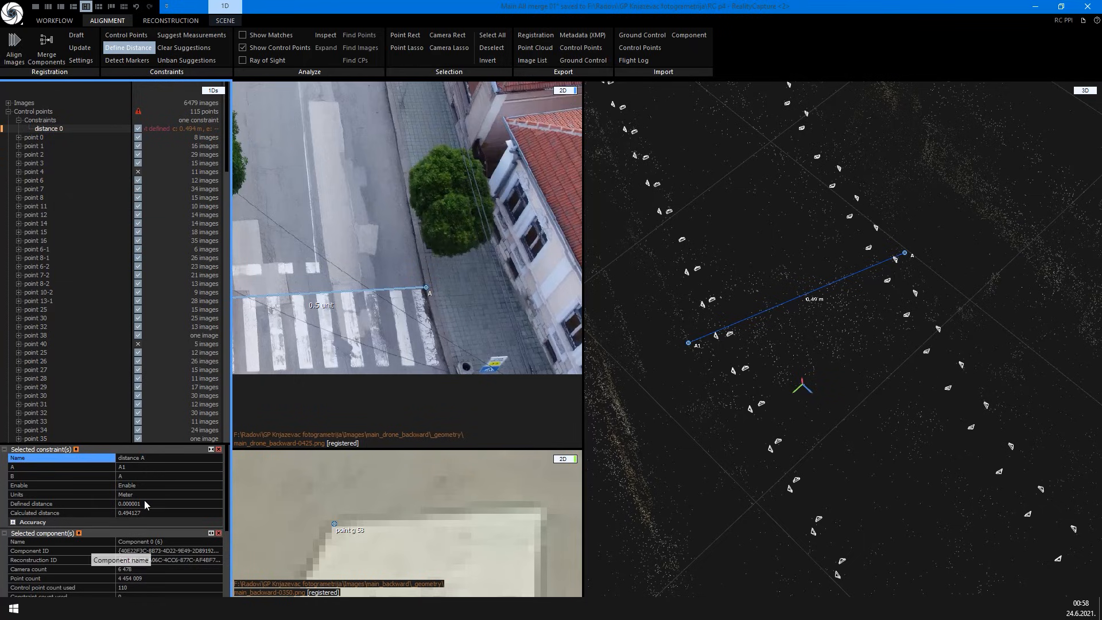
{"action": "left_click", "coordinate": [95, 505]}
{"action": "type", "text": "8."}
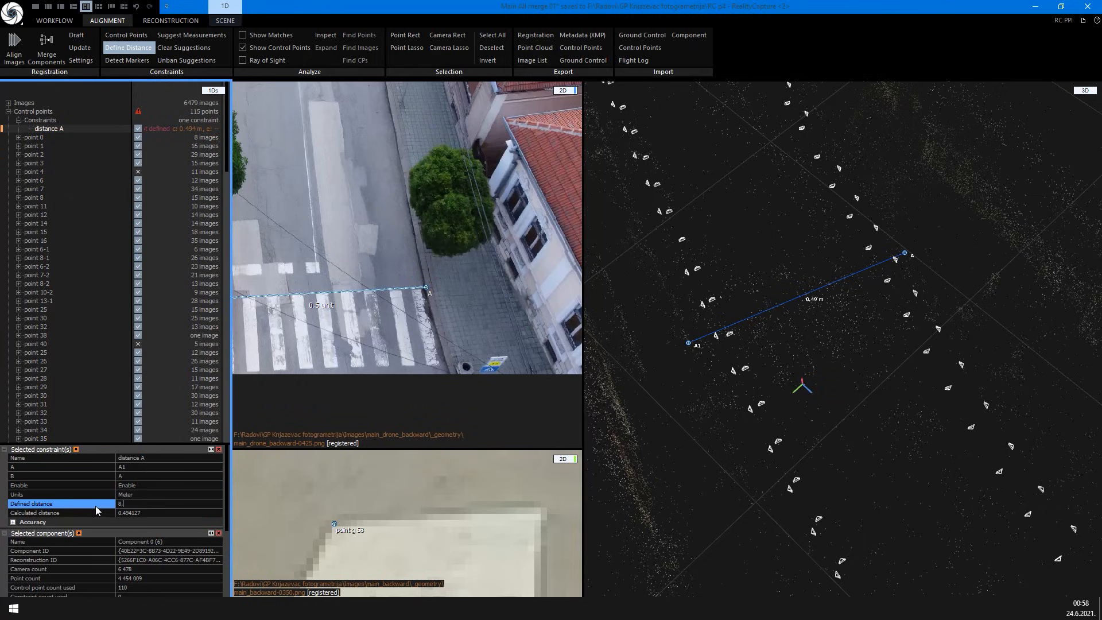
{"action": "left_click", "coordinate": [147, 514]}
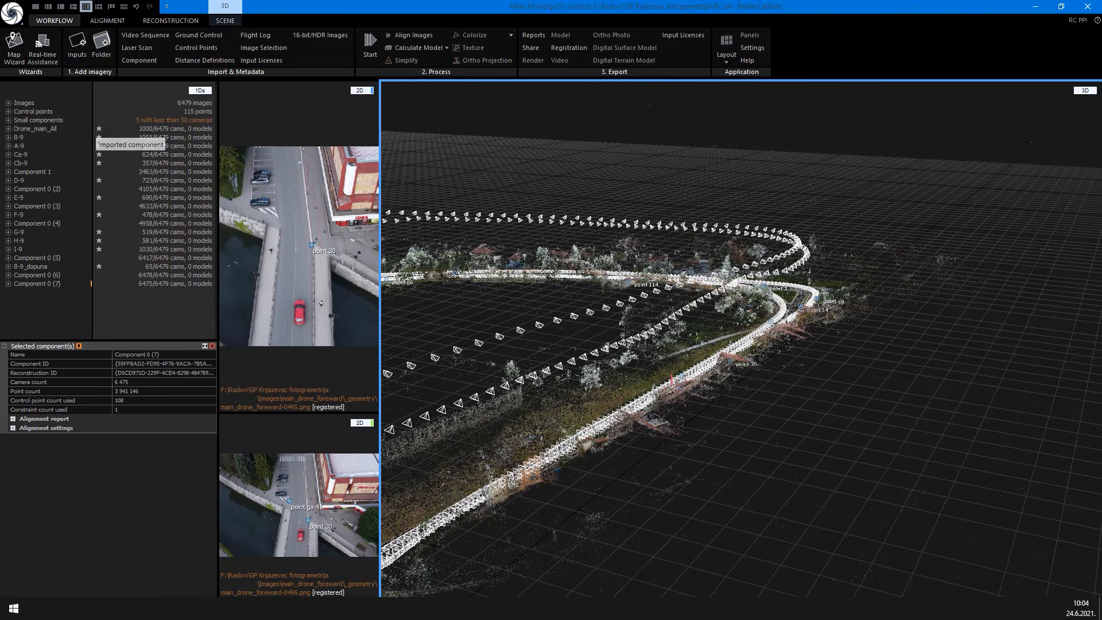
Save the project as Main All merge 02.rcproj in the RC p4 folder
{"action": "left_click", "coordinate": [95, 130]}
{"action": "left_click_drag", "start_coordinate": [346, 376], "coordinate": [367, 376]}
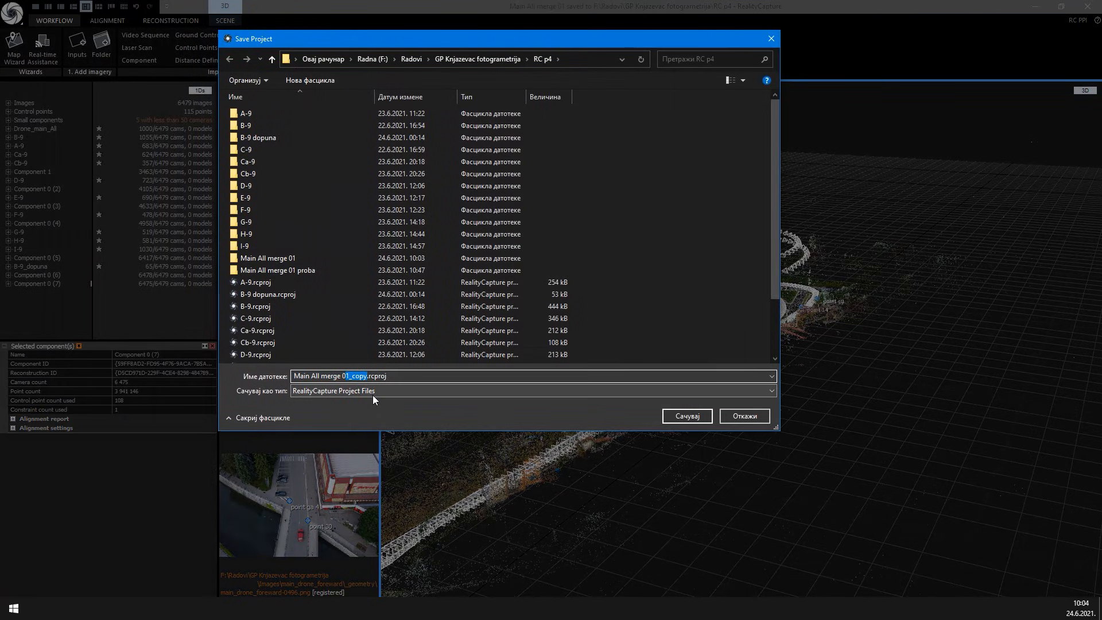
{"action": "type", "text": "2"}
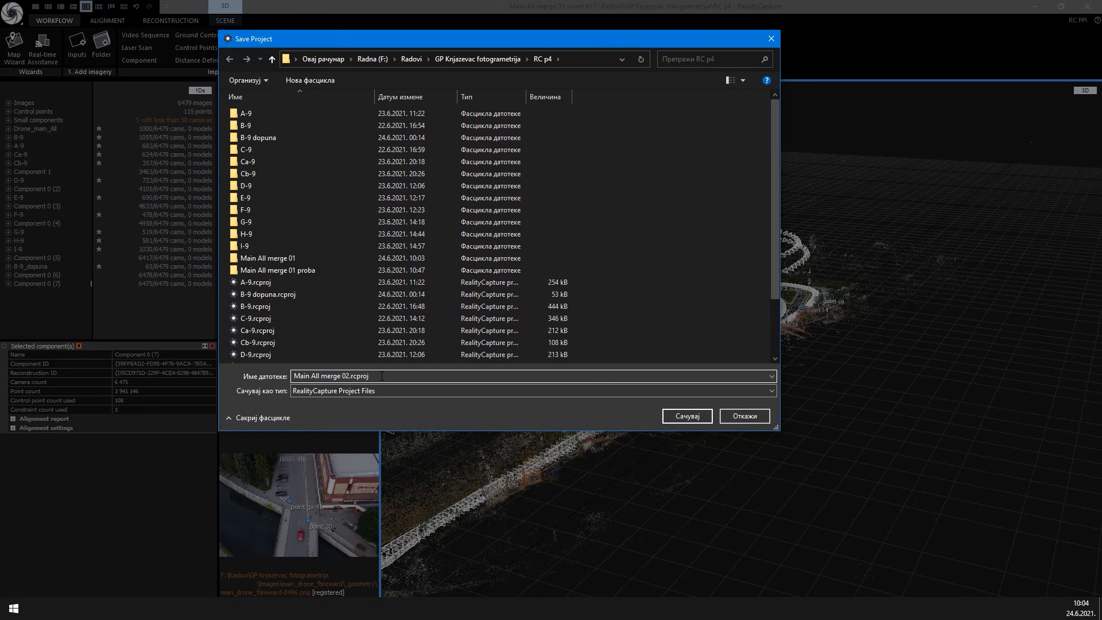
{"action": "left_click", "coordinate": [682, 418]}
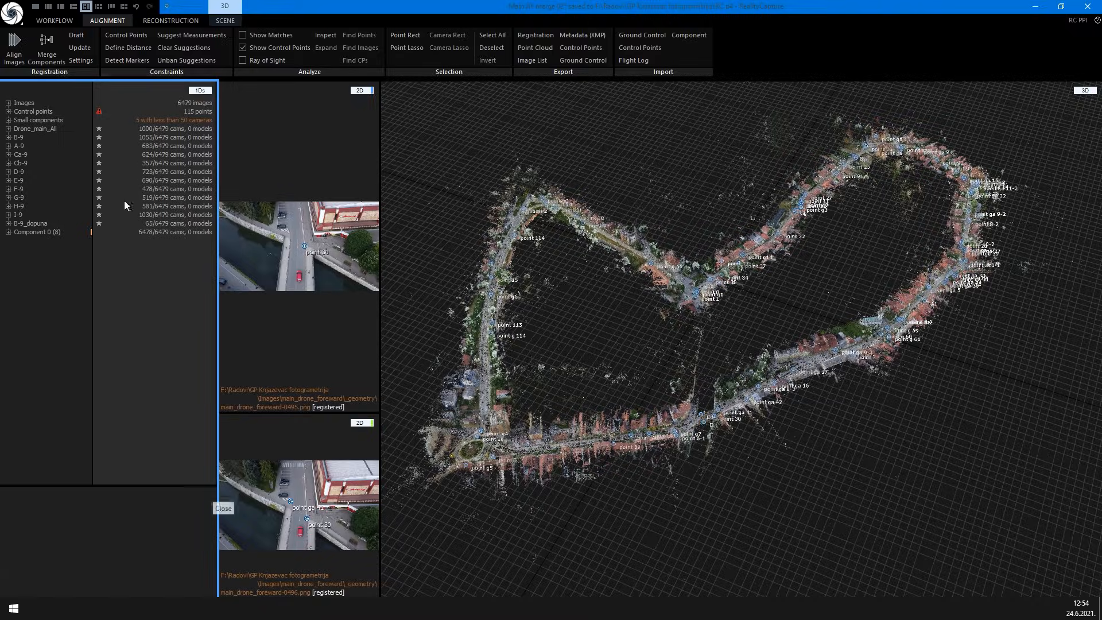
Set the normal model's image downscale for depth map calculation to 1 and start a Normal Detail reconstruction
{"action": "left_click", "coordinate": [171, 20]}
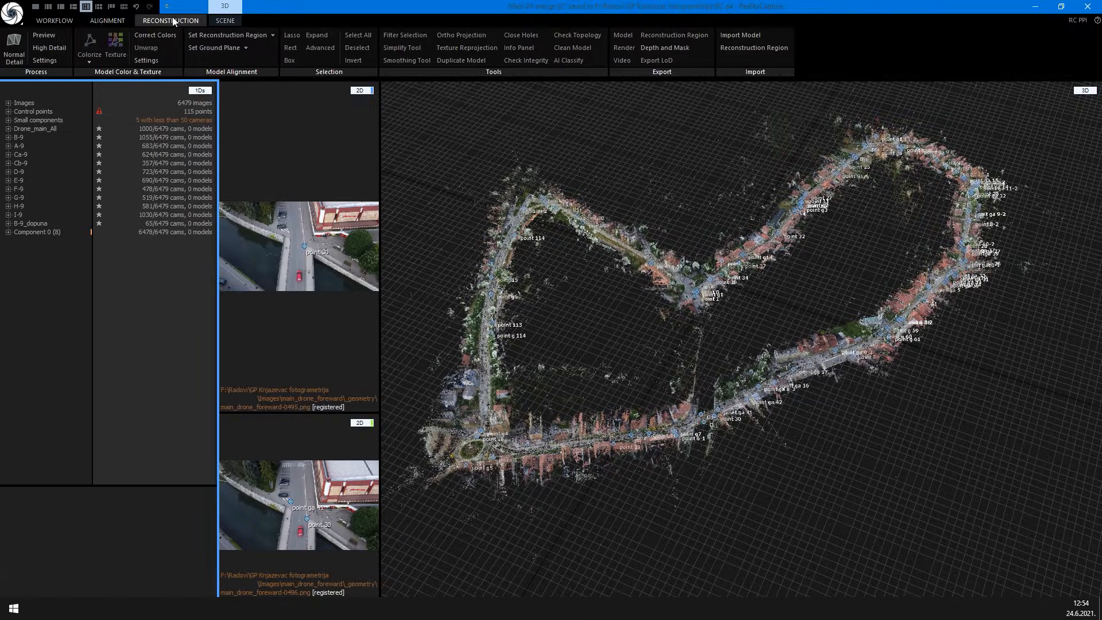
{"action": "left_click", "coordinate": [45, 60]}
{"action": "left_click", "coordinate": [13, 383]}
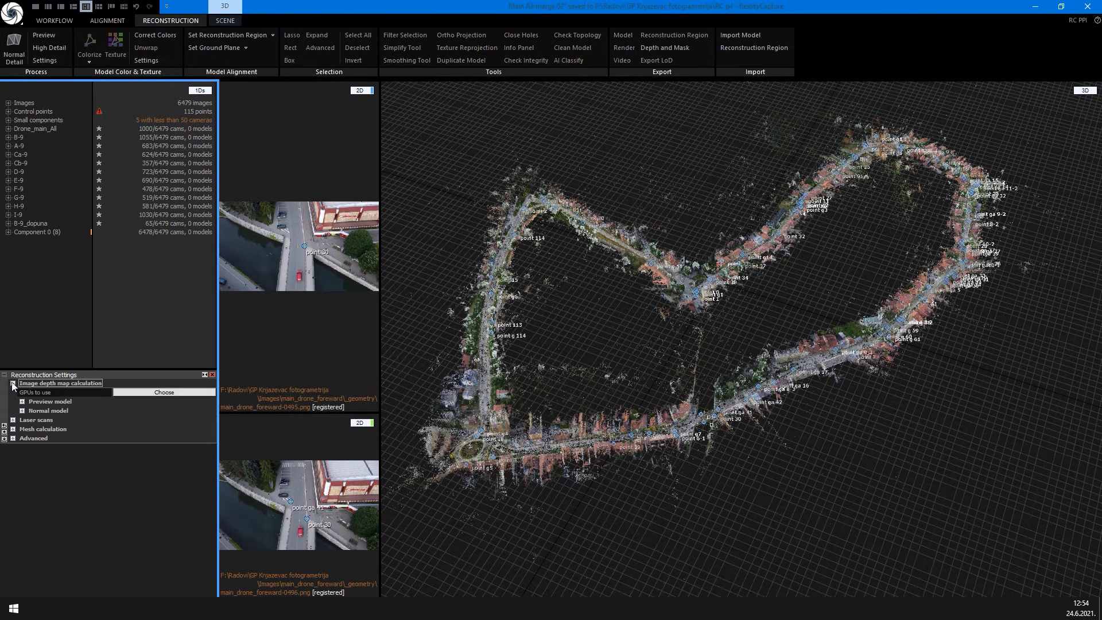
{"action": "left_click", "coordinate": [23, 411]}
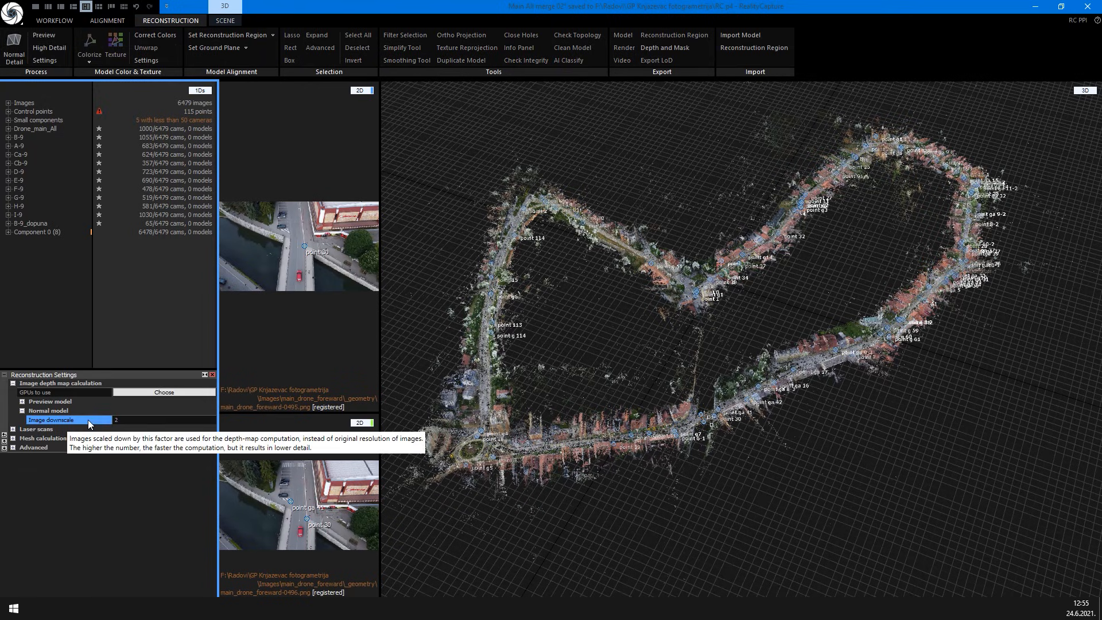
{"action": "type", "text": "1"}
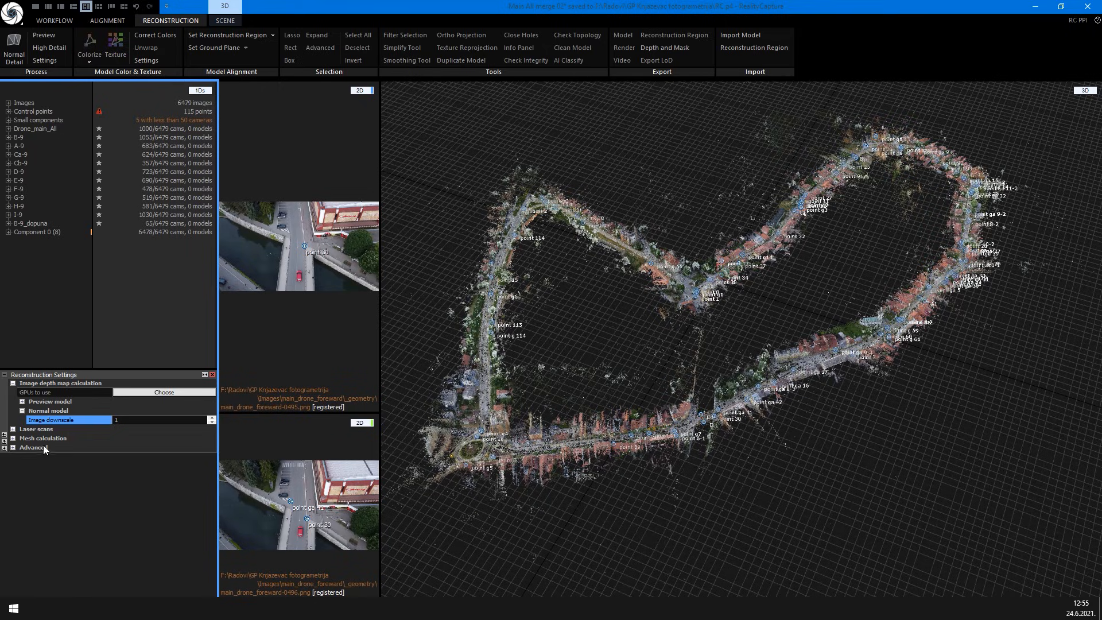
{"action": "left_click", "coordinate": [13, 384]}
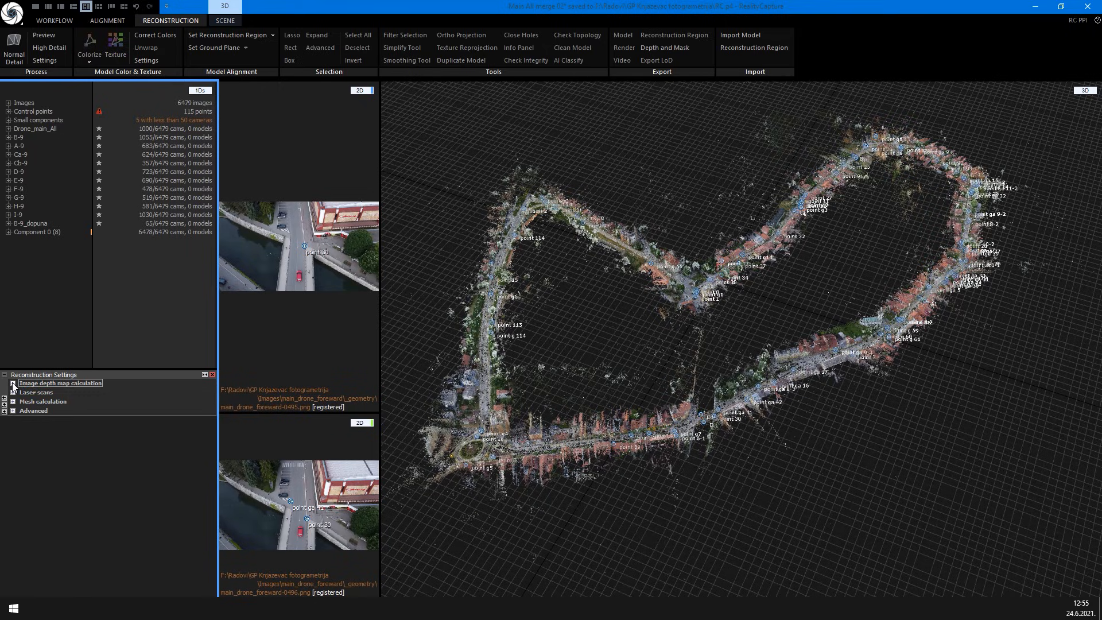
{"action": "left_click", "coordinate": [13, 383]}
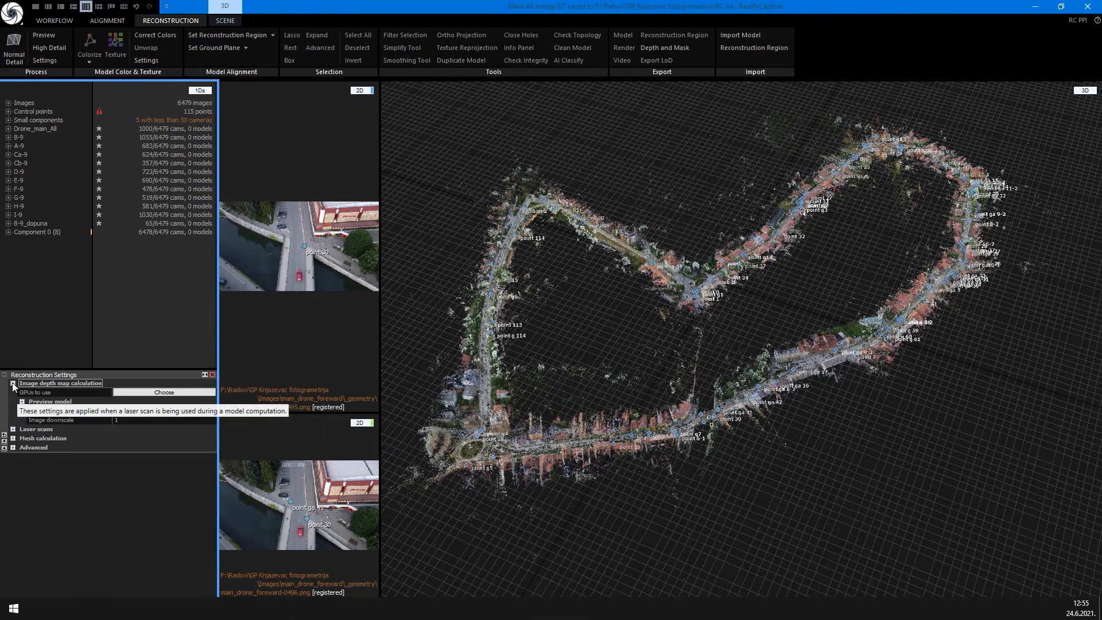
{"action": "left_click", "coordinate": [20, 55]}
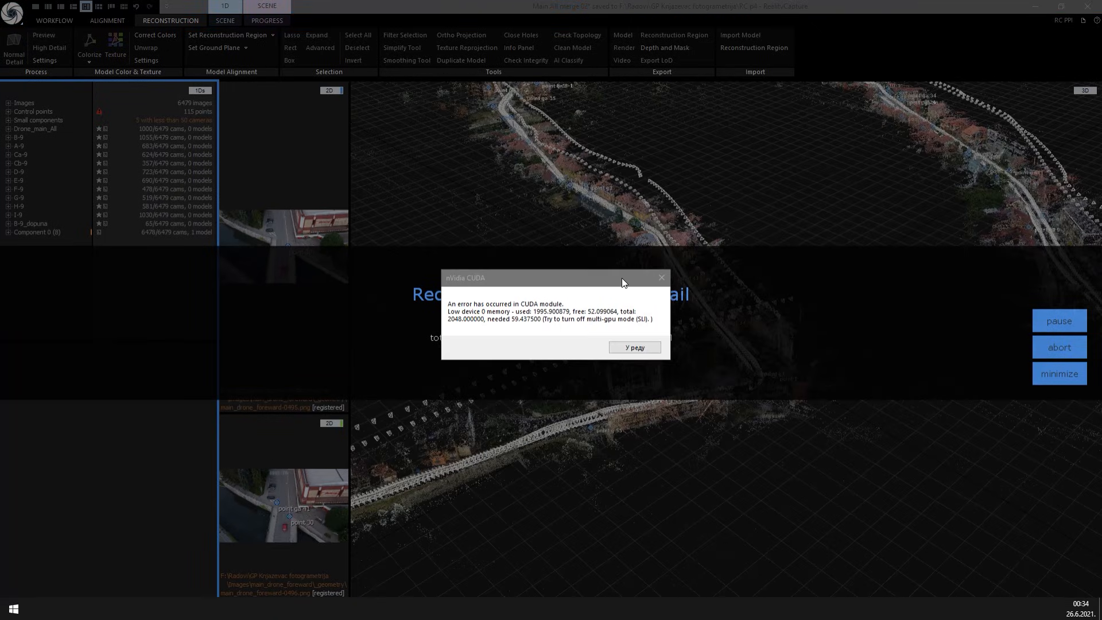
Dismiss the CUDA error and set the reconstruction's maximal vertex count per part to 500 000
{"action": "left_click_drag", "start_coordinate": [643, 319], "coordinate": [639, 362]}
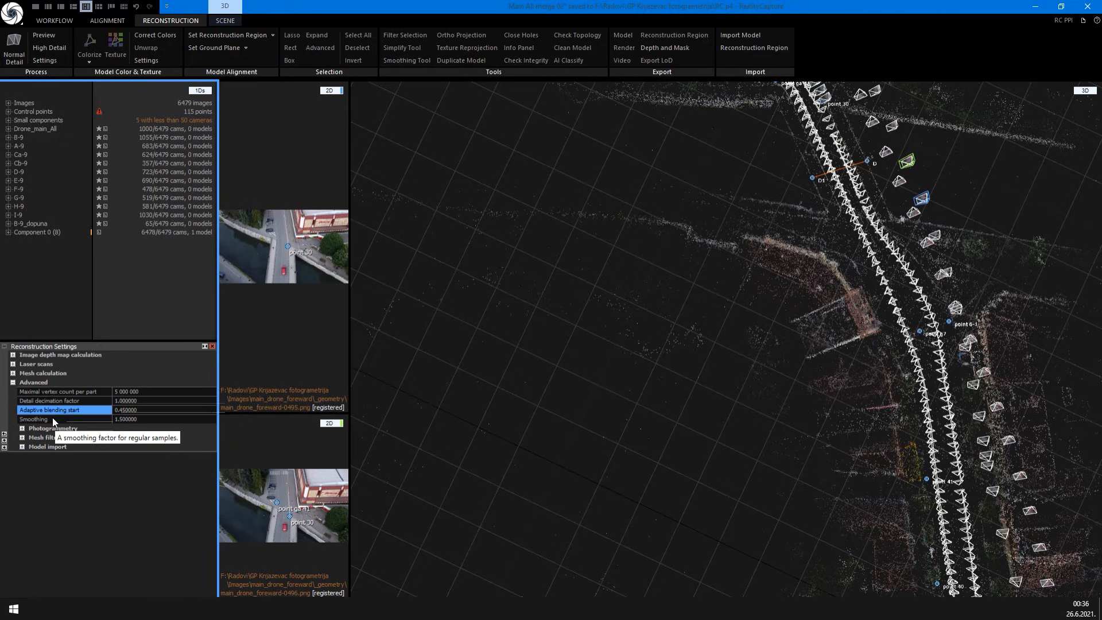
{"action": "left_click", "coordinate": [117, 392]}
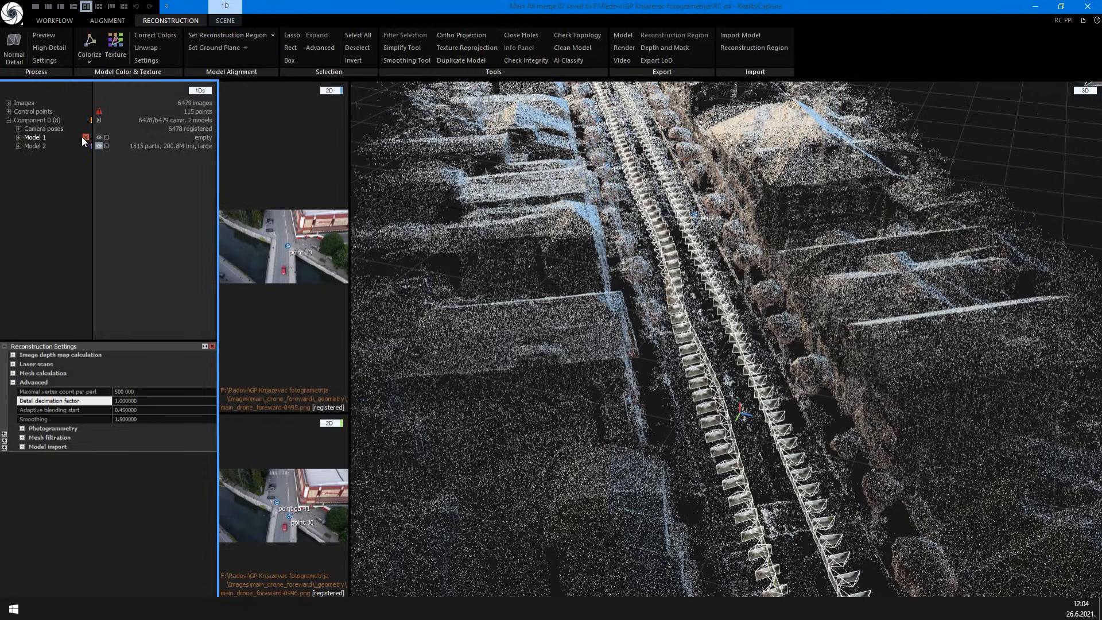
Delete the empty Model 1 from Component 0 (8) and expand the contents of Model 2
{"action": "left_click", "coordinate": [19, 137]}
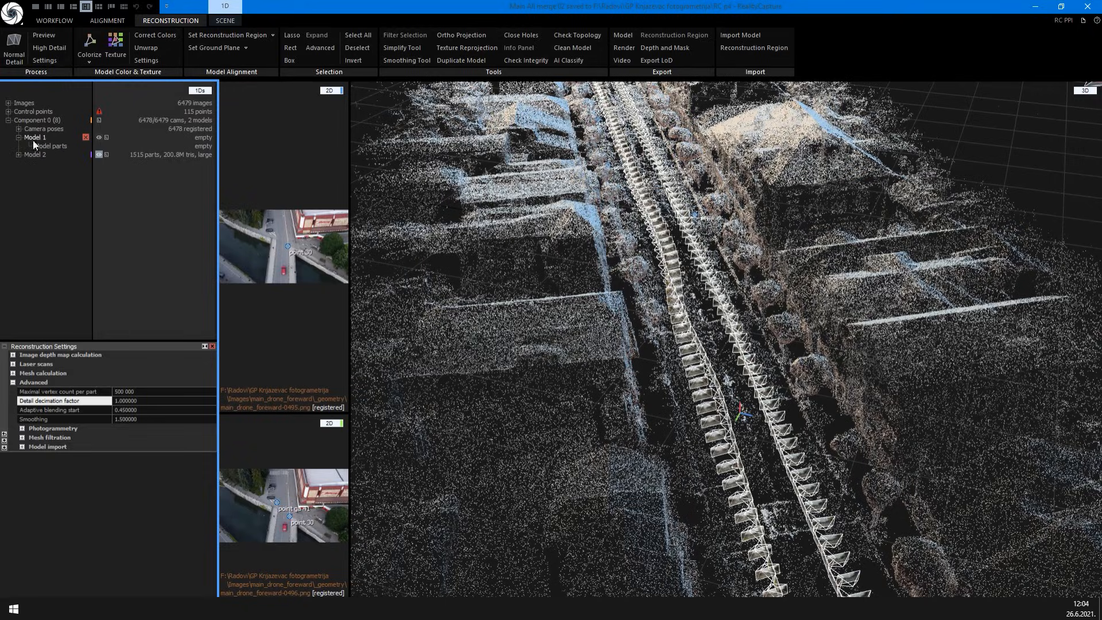
{"action": "left_click", "coordinate": [86, 138]}
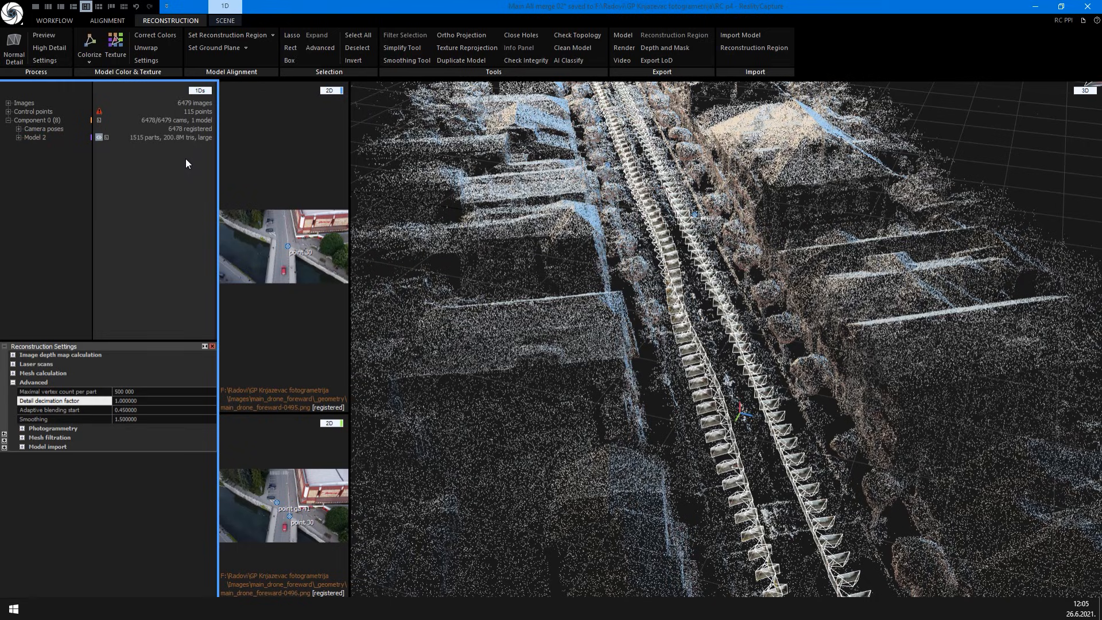
{"action": "left_click", "coordinate": [19, 137]}
{"action": "left_click", "coordinate": [721, 344]}
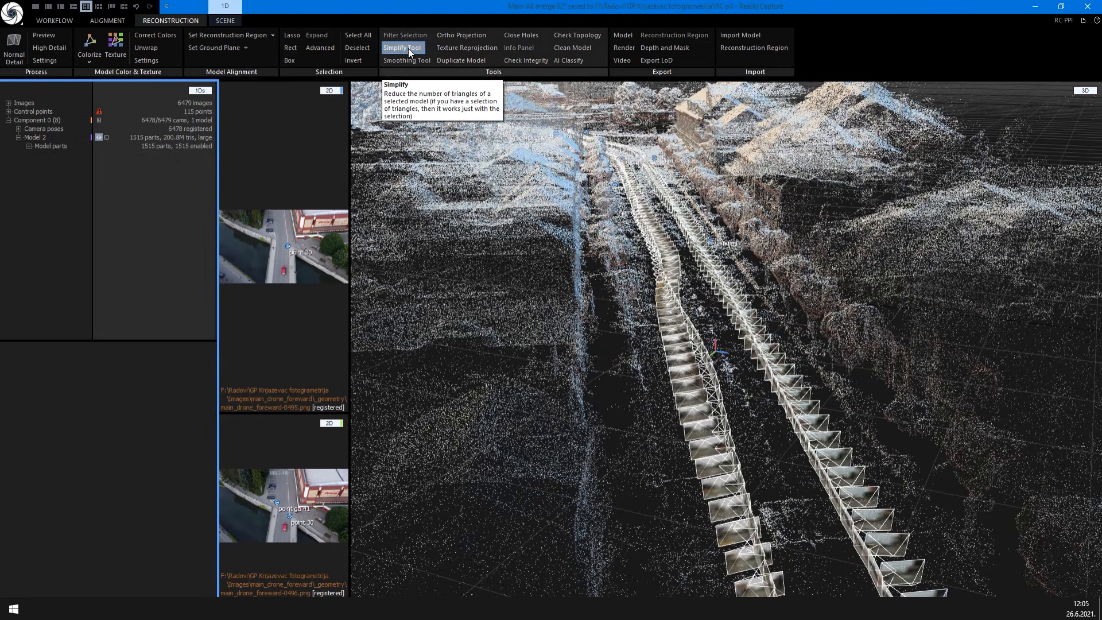
Simplify Model 2 with the Relative type and a target triangle percentage of 10
{"action": "left_click", "coordinate": [409, 48]}
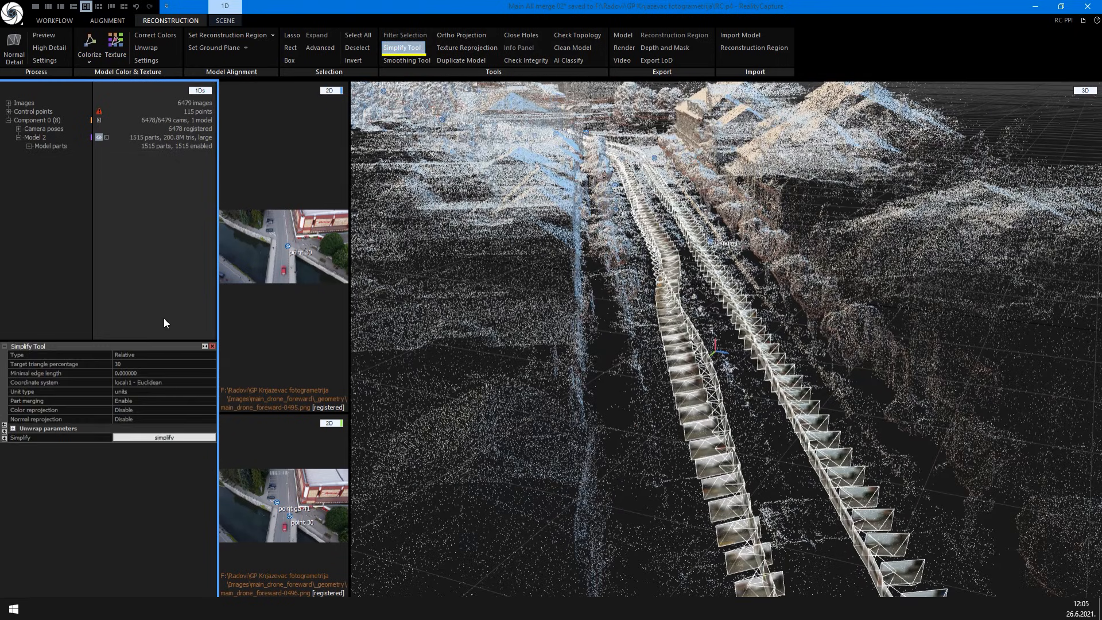
{"action": "left_click", "coordinate": [64, 364]}
{"action": "left_click", "coordinate": [95, 364]}
{"action": "type", "text": "10"}
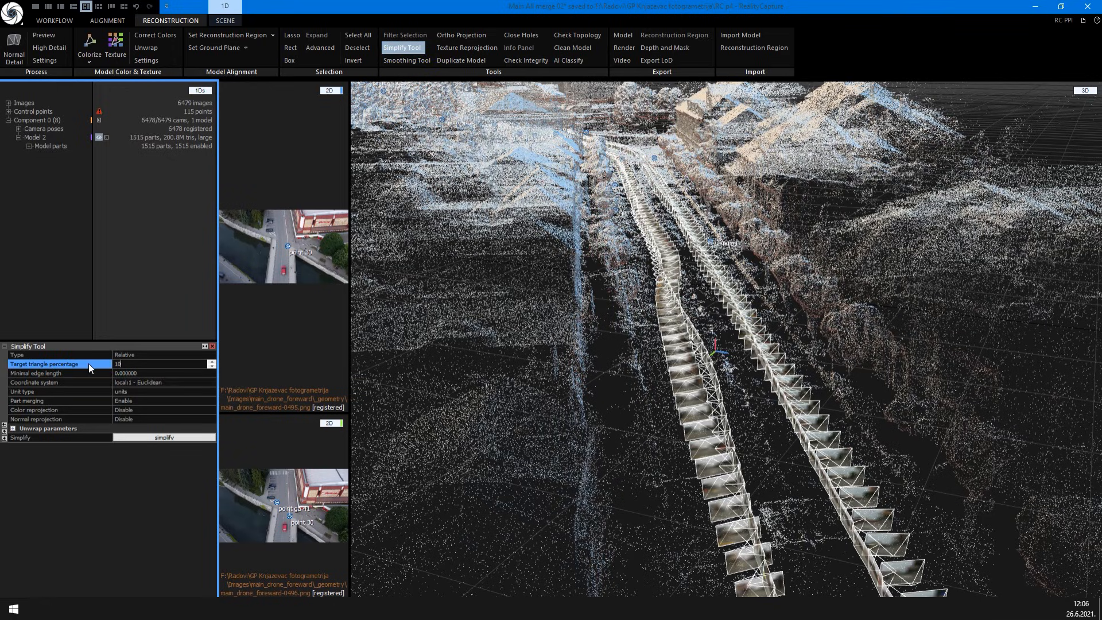
{"action": "key", "text": "Return"}
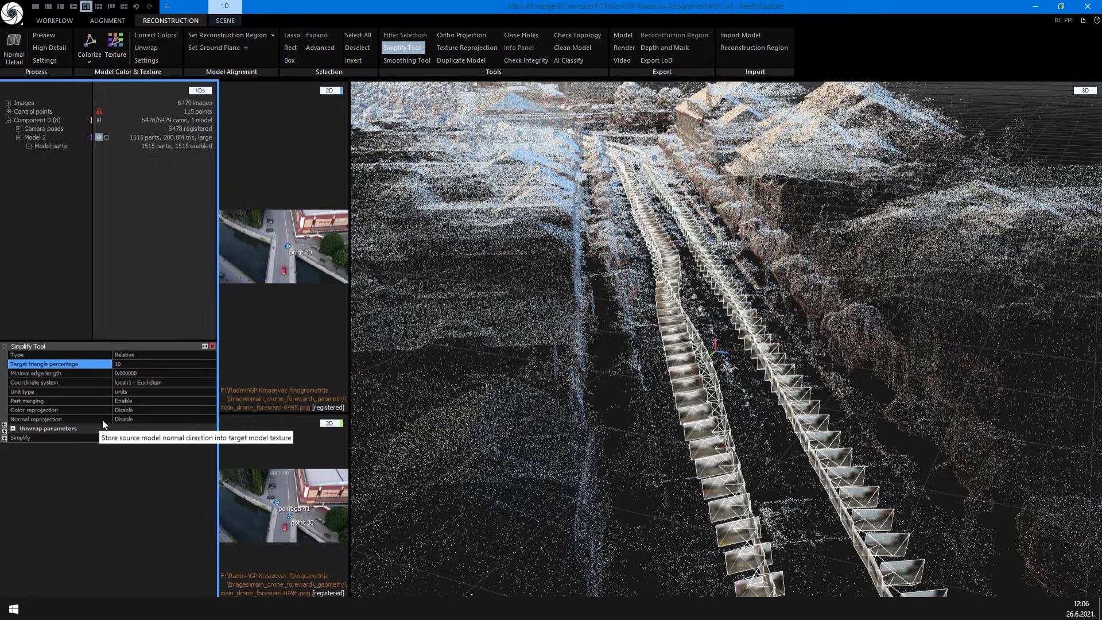
{"action": "left_click", "coordinate": [164, 438]}
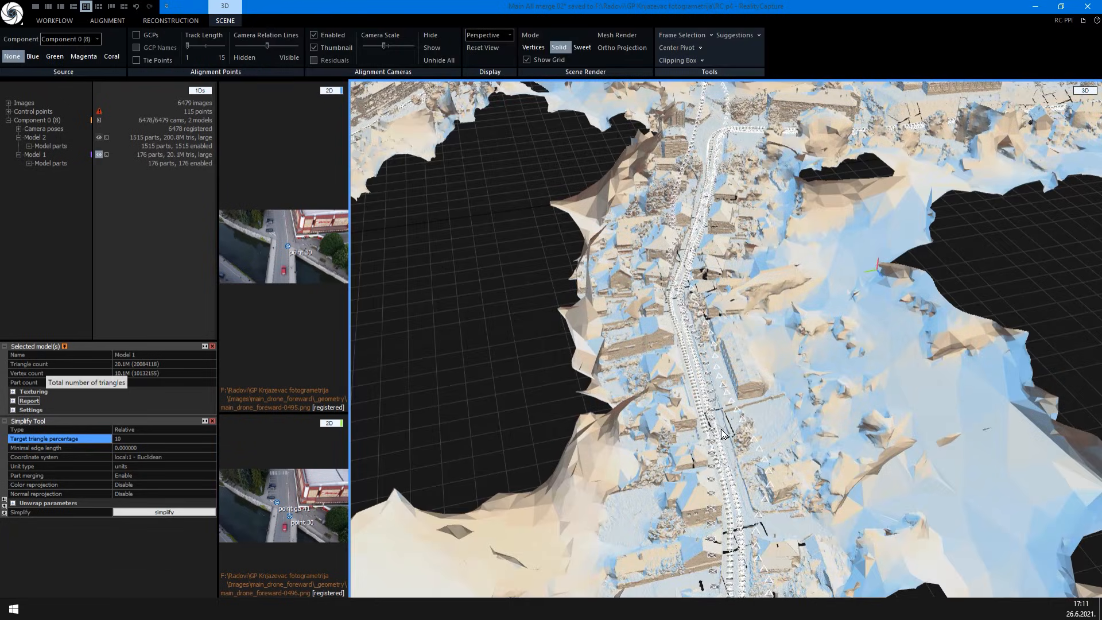
Examine the simplified model's surface and the boundaries between its parts along the street
{"action": "scroll", "coordinate": [731, 428], "scroll_direction": "up", "scroll_amount": 5}
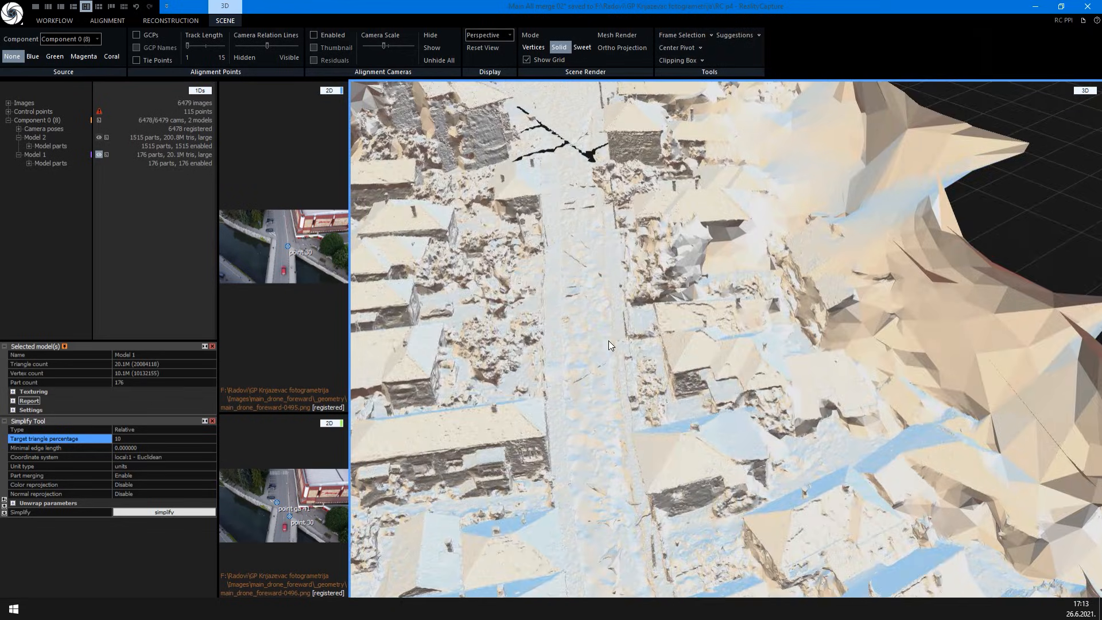
{"action": "scroll", "coordinate": [609, 340], "scroll_direction": "up", "scroll_amount": 5}
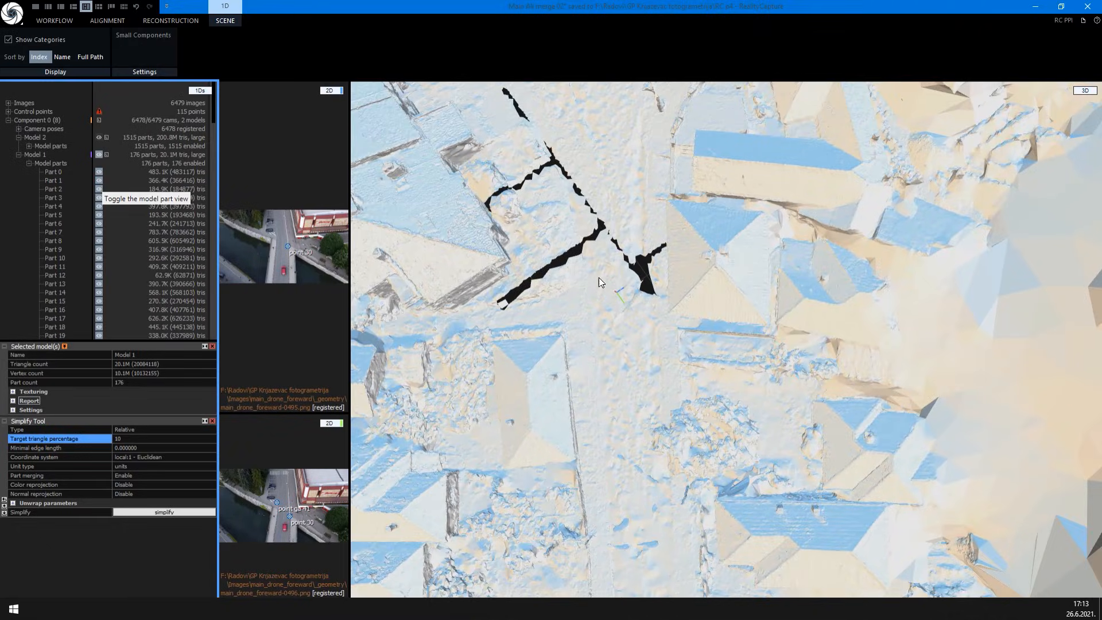
{"action": "scroll", "coordinate": [598, 278], "scroll_direction": "down", "scroll_amount": 5}
{"action": "scroll", "coordinate": [597, 274], "scroll_direction": "down", "scroll_amount": 3}
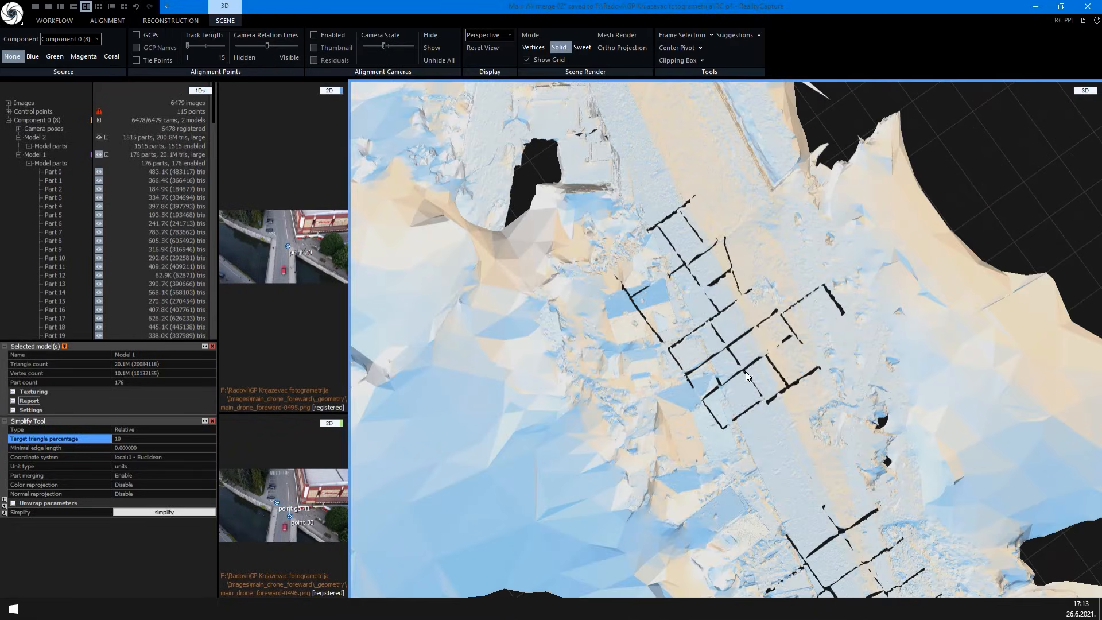
{"action": "left_click_drag", "start_coordinate": [747, 368], "coordinate": [739, 398]}
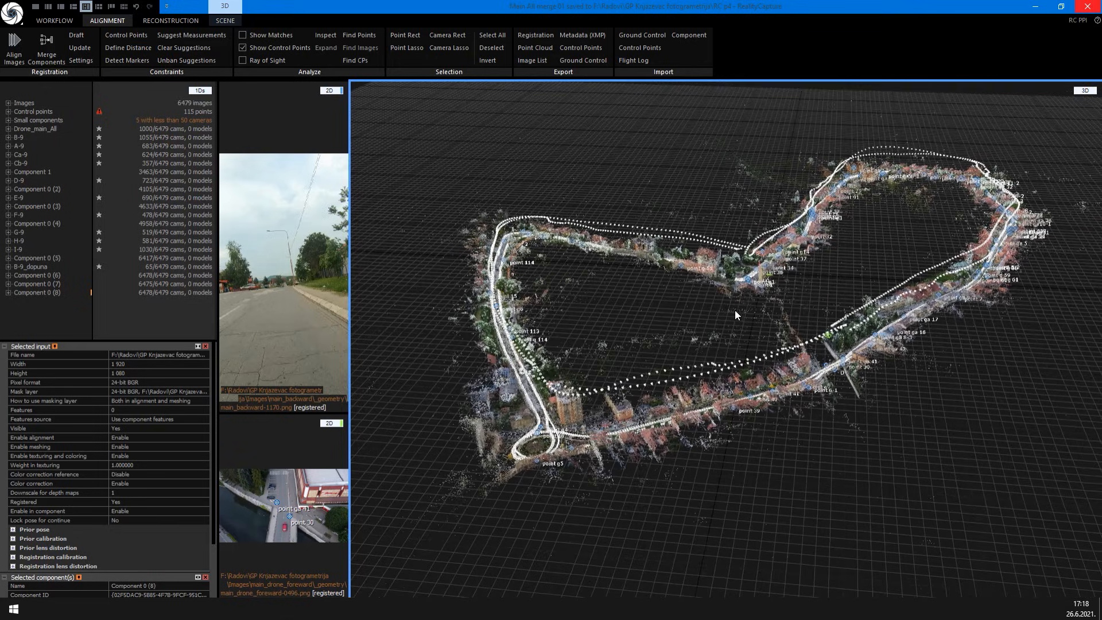
Export the registration of Component 0 (8) as Main_All_merge_01.rcalign in the RC Components folder
{"action": "left_click", "coordinate": [46, 291]}
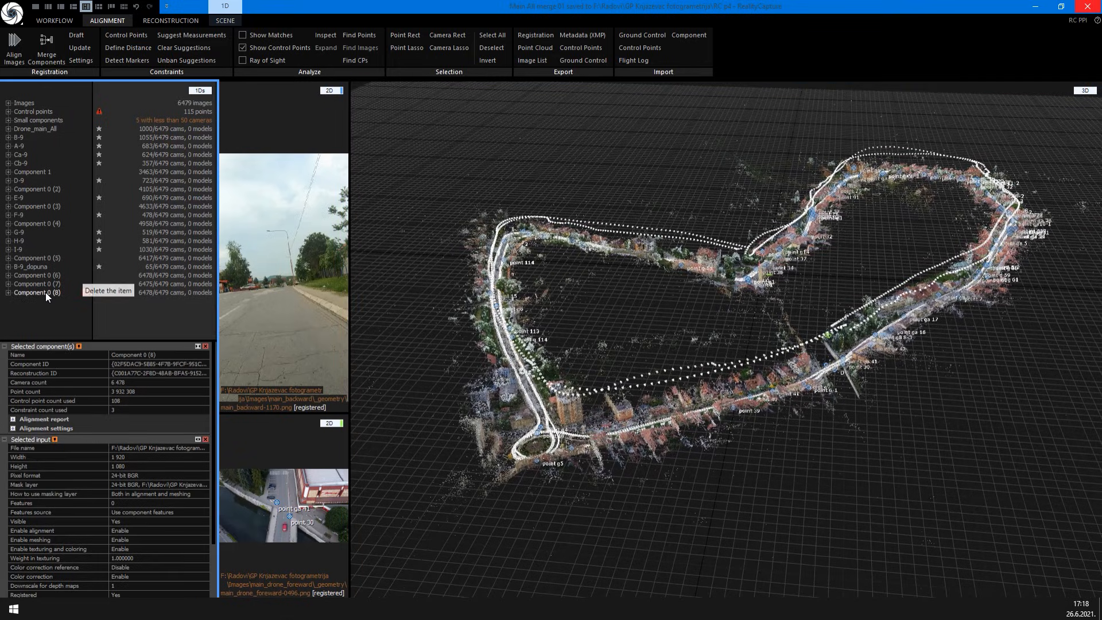
{"action": "left_click", "coordinate": [539, 36]}
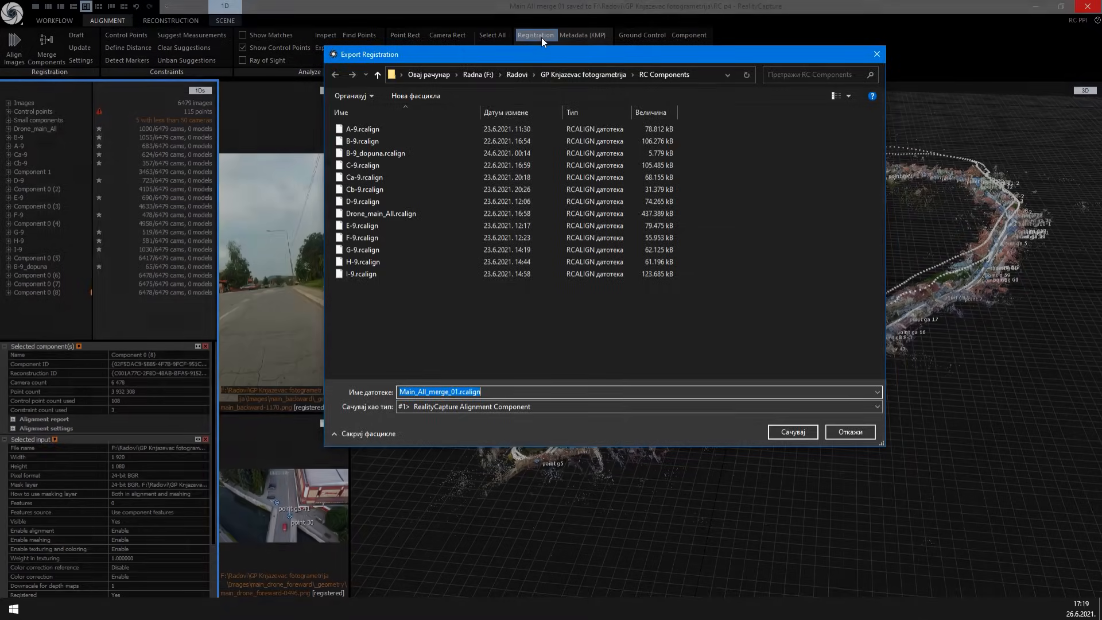
{"action": "left_click", "coordinate": [453, 392]}
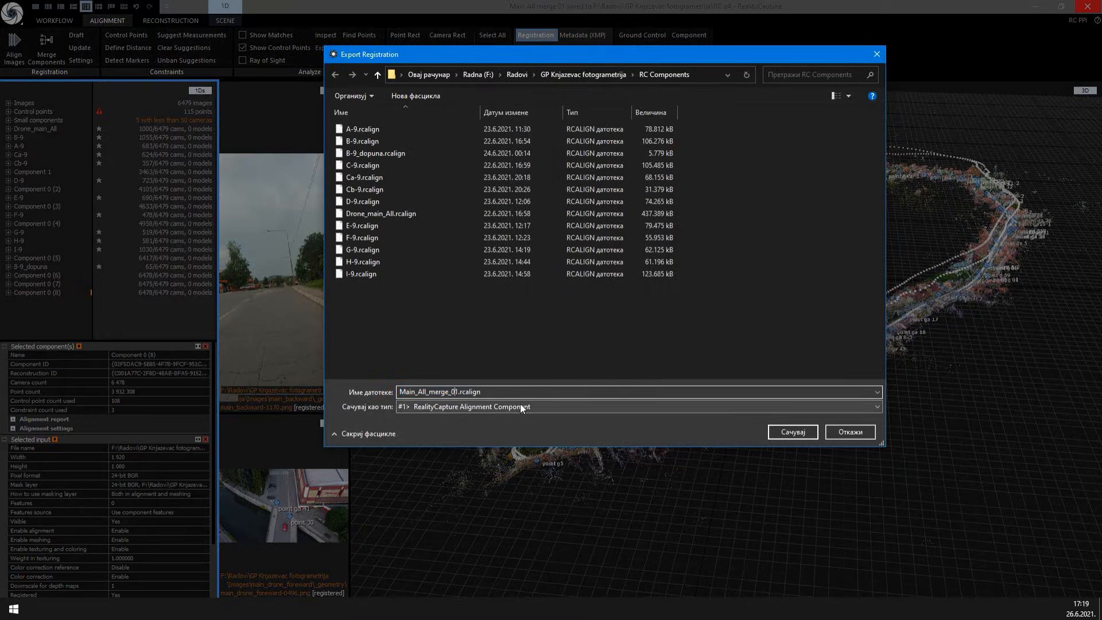
{"action": "left_click", "coordinate": [785, 434]}
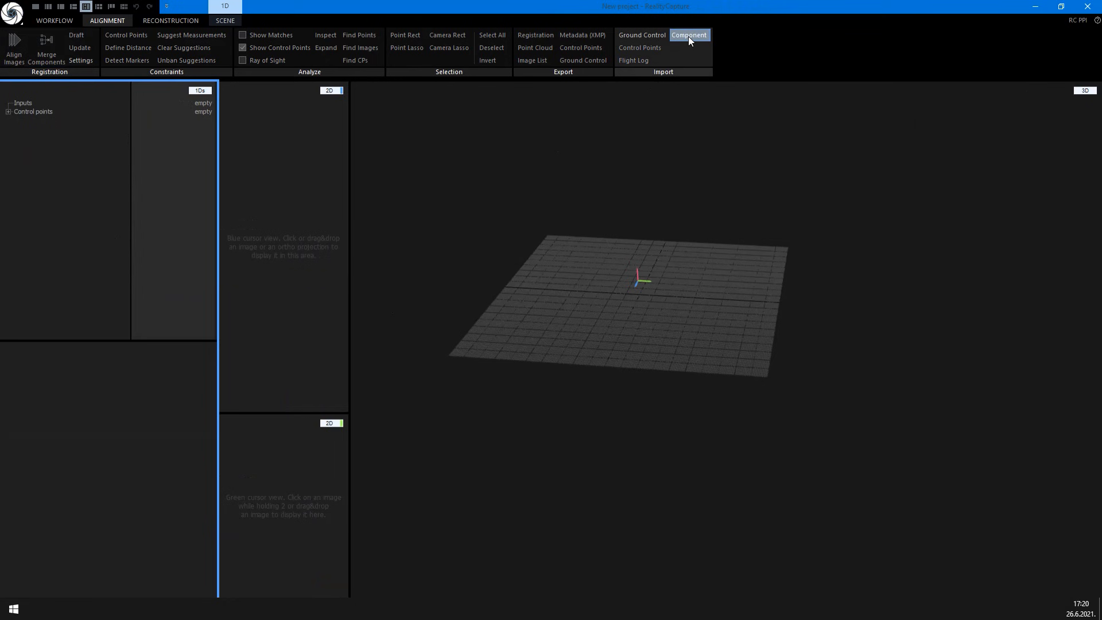
Import the Main_All_merge_01.rcalign component from the RC Components folder into the empty project
{"action": "left_click", "coordinate": [687, 36]}
{"action": "left_click", "coordinate": [392, 286]}
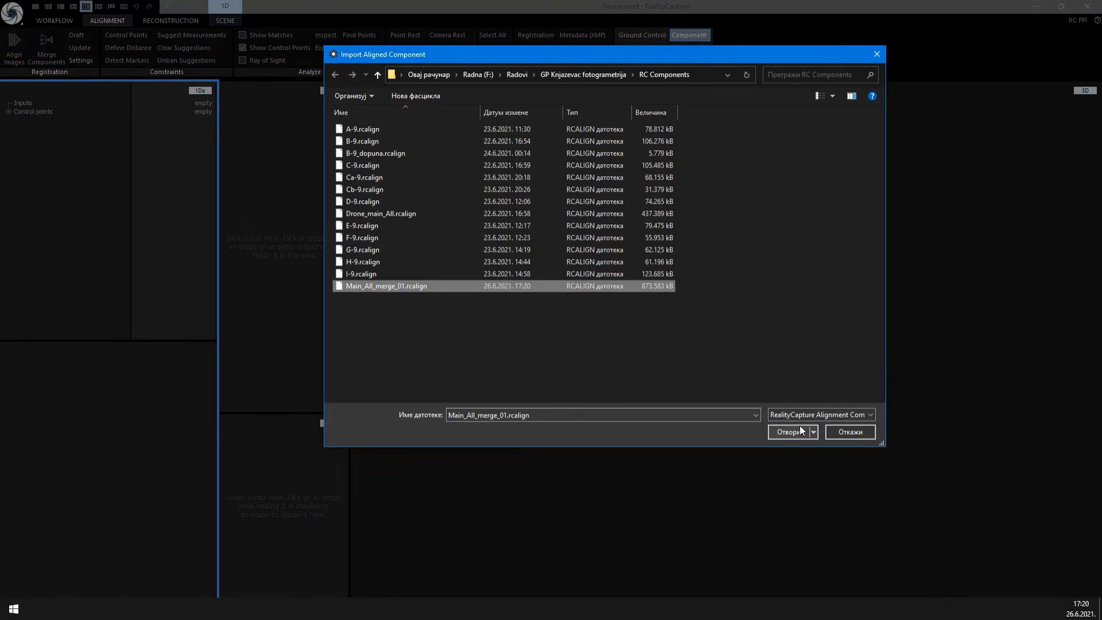
{"action": "left_click", "coordinate": [791, 432]}
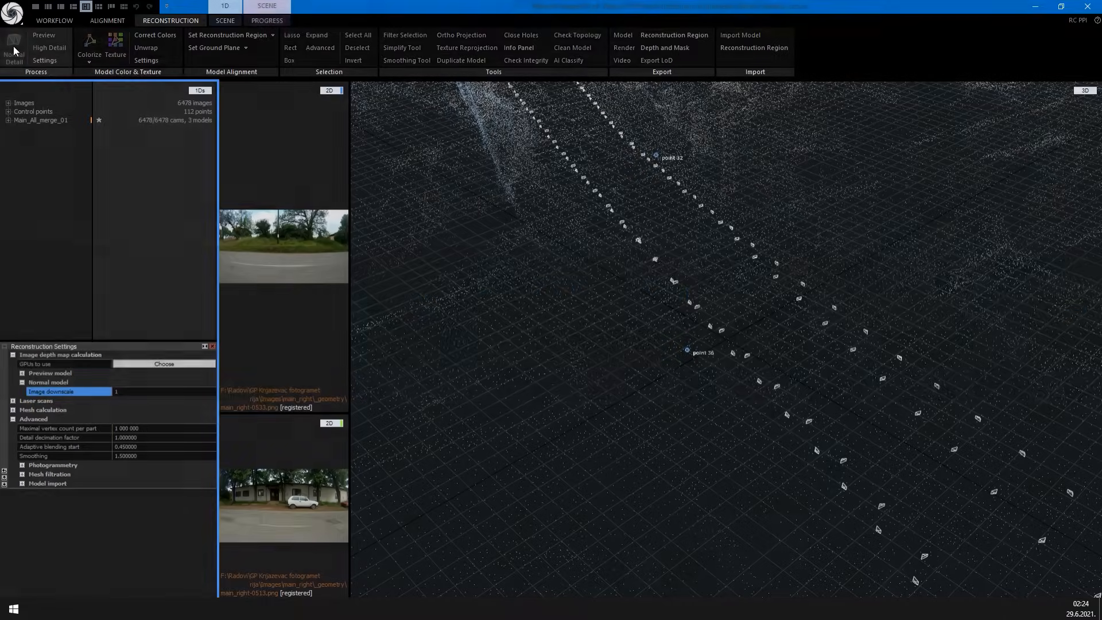
Reconstruct the Main_All_merge_01 component in normal detail with an image downscale of 1
{"action": "left_click", "coordinate": [14, 49]}
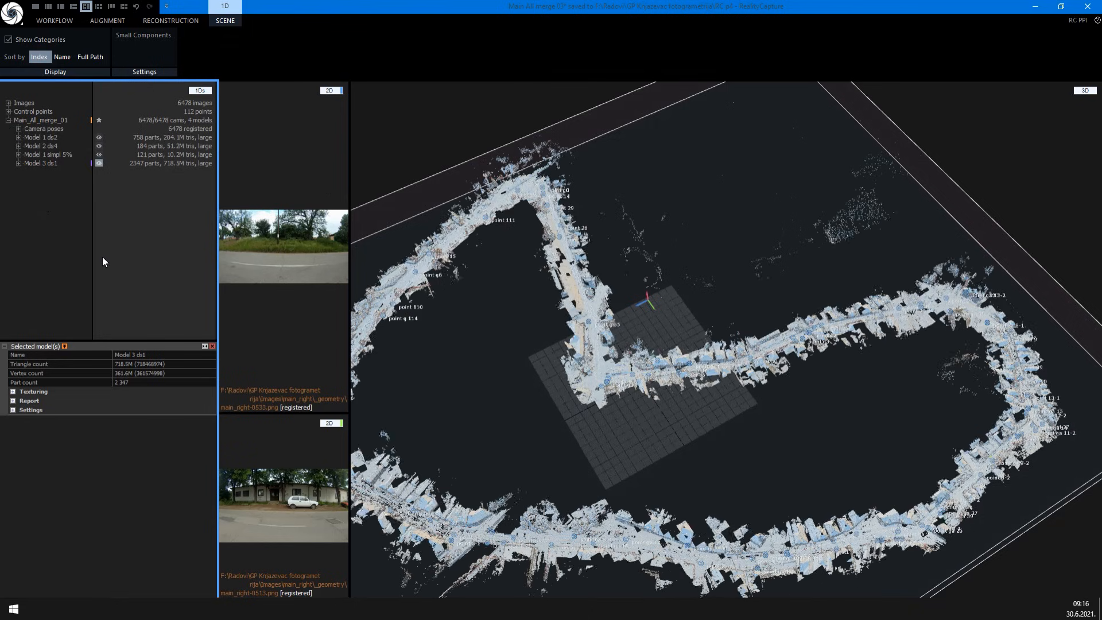
{"action": "left_click_drag", "start_coordinate": [690, 445], "coordinate": [727, 429]}
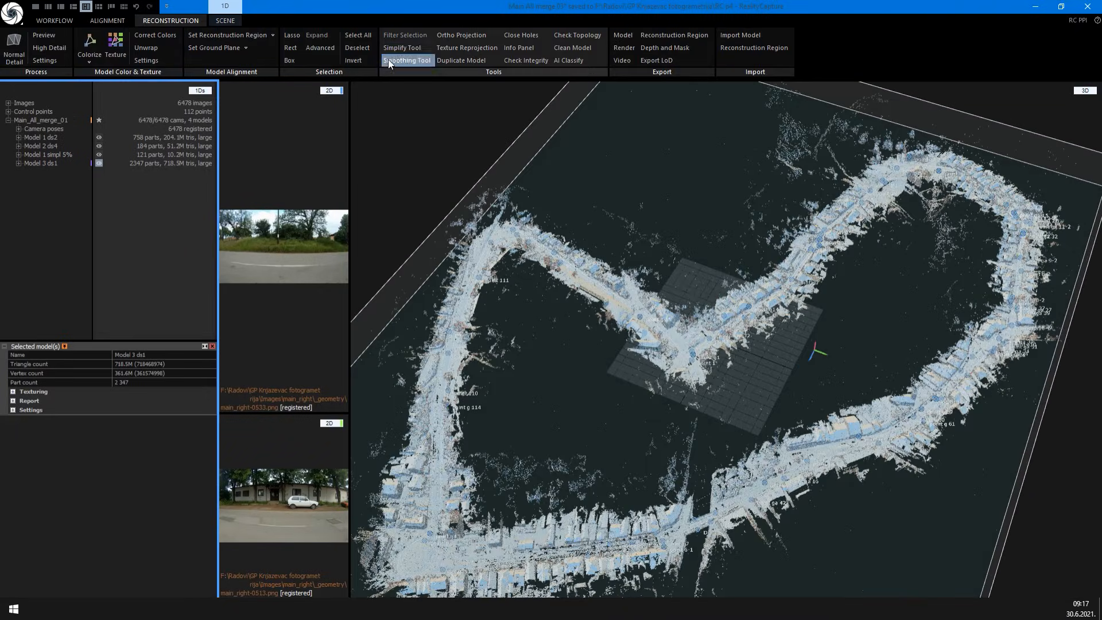
Simplify Model 3 ds1 with the Relative type and a target triangle percentage of 1, and inspect the simplified mesh
{"action": "left_click", "coordinate": [402, 48]}
{"action": "left_click", "coordinate": [94, 366]}
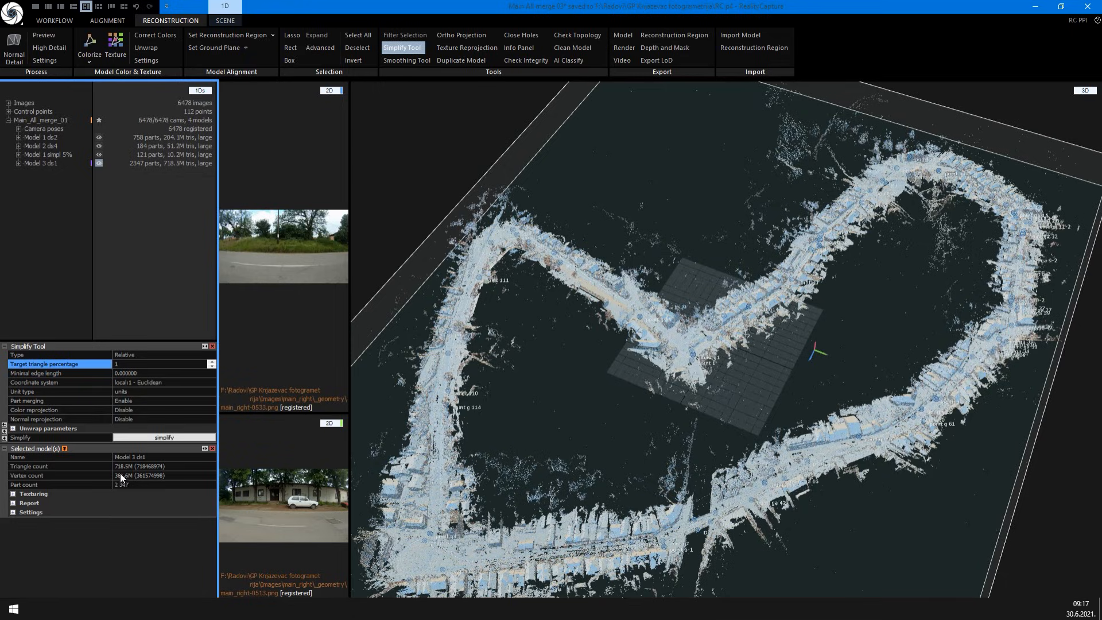
{"action": "left_click", "coordinate": [161, 441]}
{"action": "left_click", "coordinate": [162, 437]}
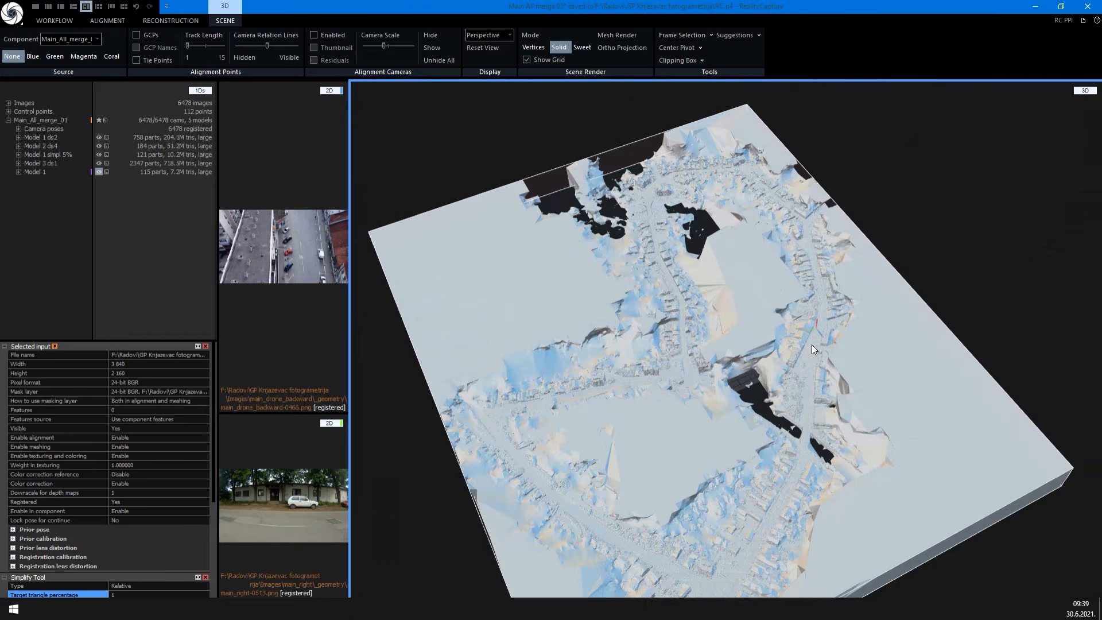
{"action": "scroll", "coordinate": [809, 368], "scroll_direction": "up", "scroll_amount": 6}
{"action": "scroll", "coordinate": [815, 322], "scroll_direction": "up", "scroll_amount": 10}
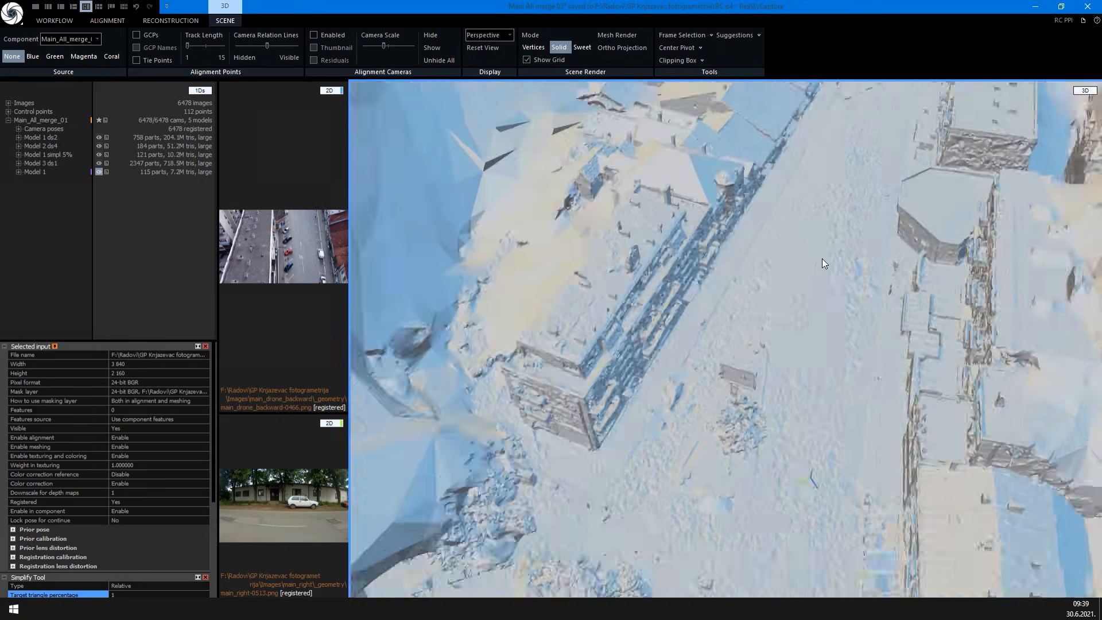
{"action": "left_click_drag", "start_coordinate": [864, 280], "coordinate": [450, 407]}
{"action": "left_click_drag", "start_coordinate": [697, 366], "coordinate": [867, 236]}
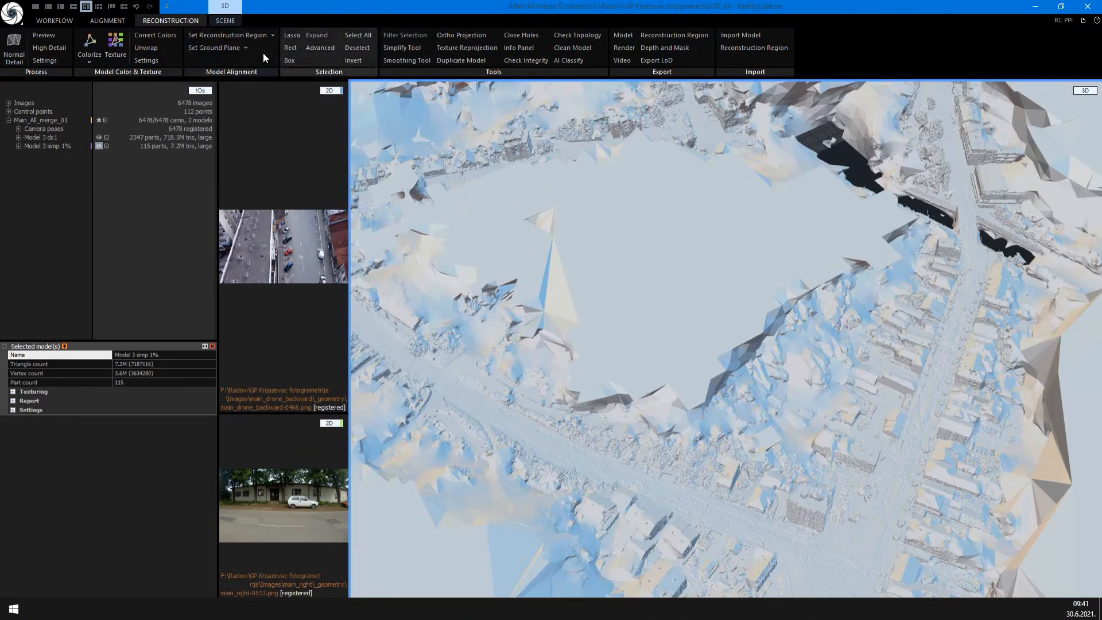
Select the large triangles of Model 3 simp 1%, trying an edge threshold multiplier of 6 and finally using 7
{"action": "left_click", "coordinate": [317, 48]}
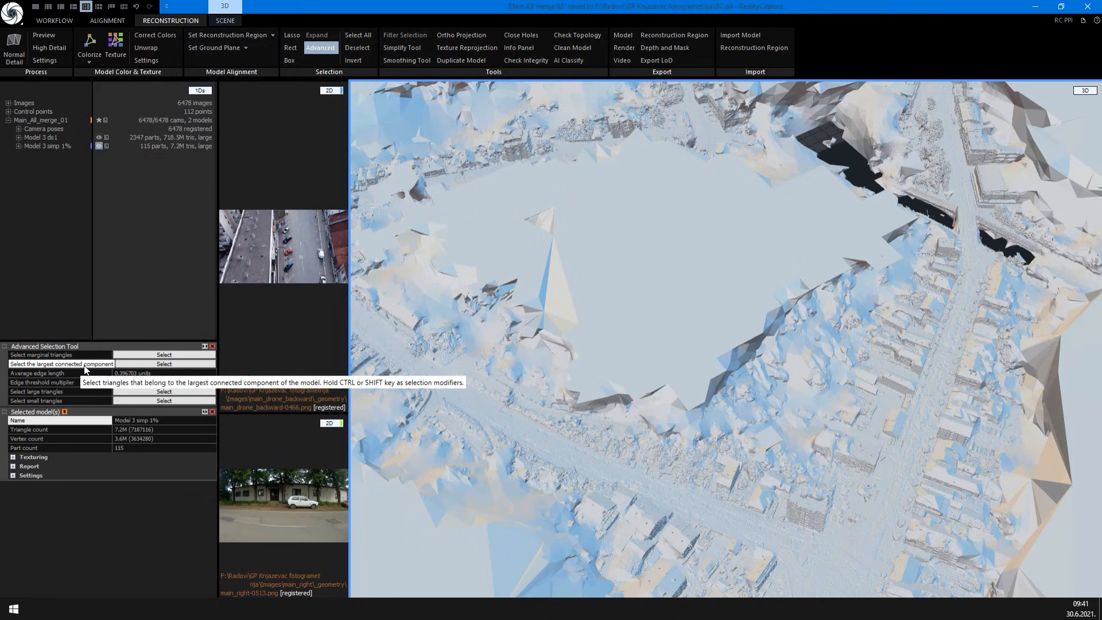
{"action": "left_click", "coordinate": [160, 392]}
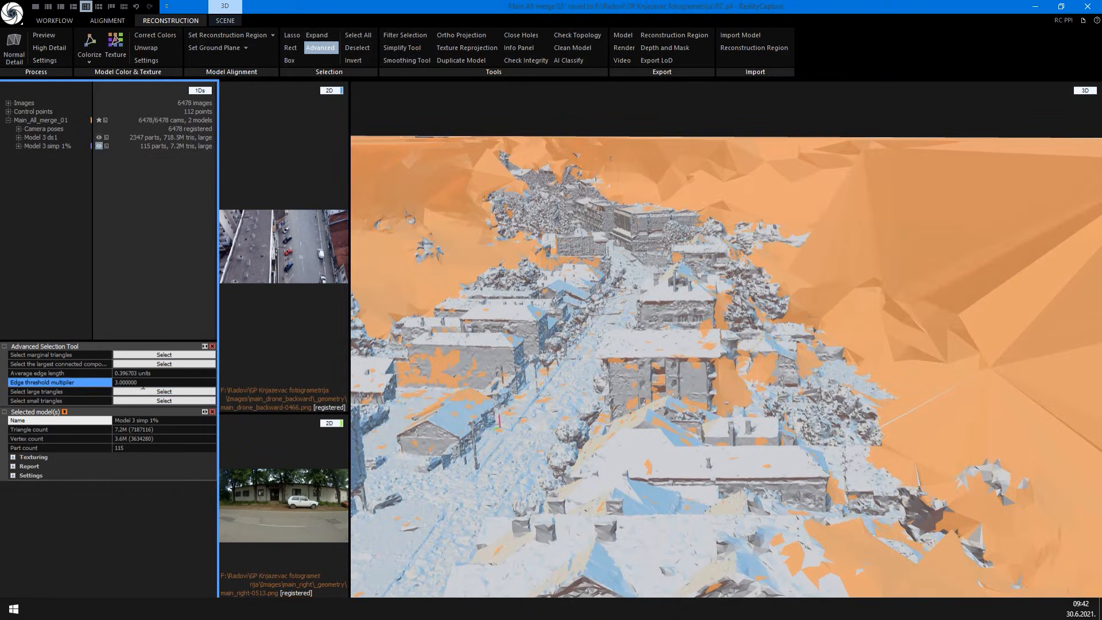
{"action": "type", "text": "6"}
{"action": "left_click", "coordinate": [161, 392]}
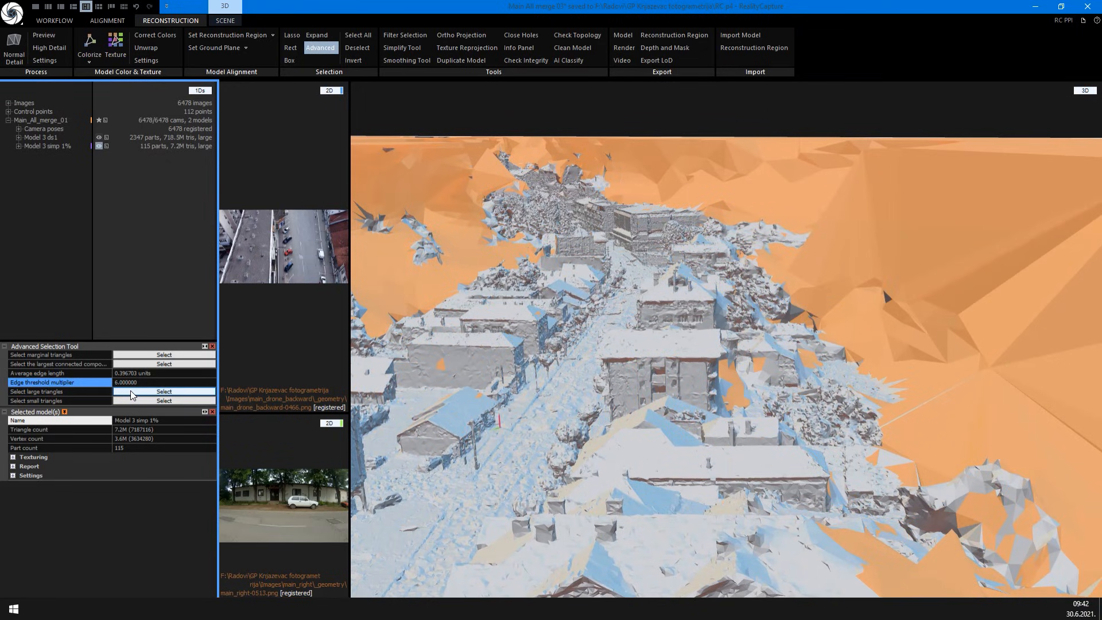
{"action": "left_click", "coordinate": [89, 382]}
{"action": "type", "text": "7"}
{"action": "left_click", "coordinate": [138, 393]}
Exclude the needed street surface patches from the large-triangle selection with the Lasso
{"action": "mouse_move", "coordinate": [536, 436]}
{"action": "left_mouse_down"}
{"action": "mouse_move", "coordinate": [605, 428]}
{"action": "mouse_move", "coordinate": [731, 380]}
{"action": "mouse_move", "coordinate": [831, 295]}
{"action": "mouse_move", "coordinate": [830, 408]}
{"action": "left_mouse_up"}
{"action": "left_click", "coordinate": [292, 35]}
{"action": "mouse_move", "coordinate": [711, 307]}
{"action": "left_mouse_down", "text": "shift"}
{"action": "mouse_move", "coordinate": [746, 132]}
{"action": "mouse_move", "coordinate": [1008, 299]}
{"action": "mouse_move", "coordinate": [810, 344]}
{"action": "left_mouse_up", "text": "shift"}
{"action": "scroll", "coordinate": [810, 345], "scroll_direction": "down", "scroll_amount": 4}
{"action": "scroll", "coordinate": [810, 345], "scroll_direction": "up", "scroll_amount": 3}
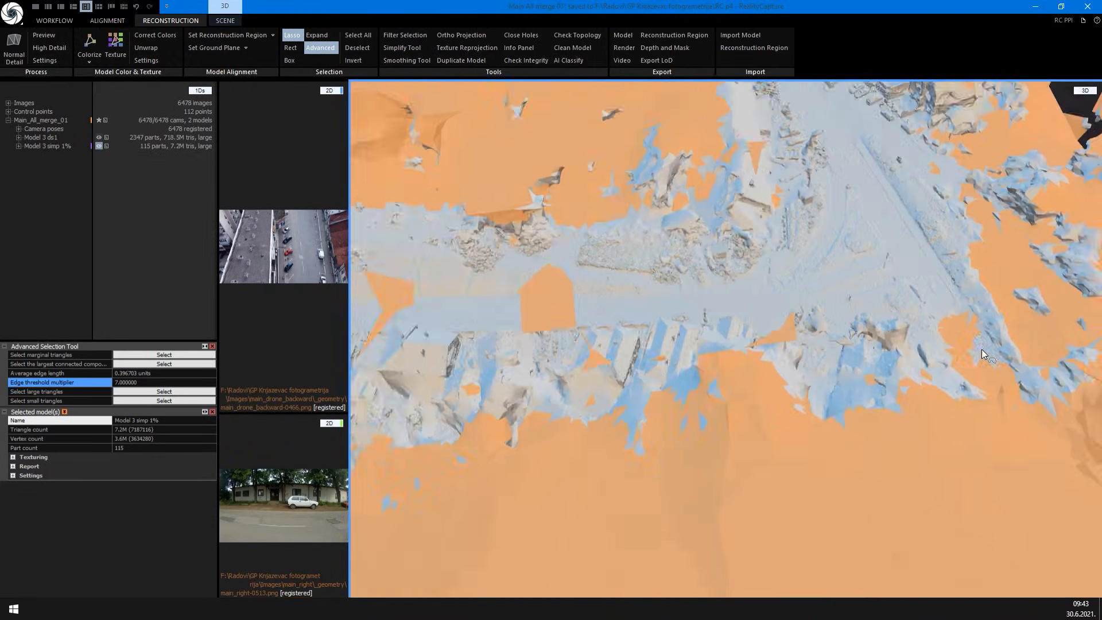
{"action": "key", "text": "Escape"}
{"action": "mouse_move", "coordinate": [604, 285]}
{"action": "left_mouse_down"}
{"action": "mouse_move", "coordinate": [874, 318]}
{"action": "mouse_move", "coordinate": [804, 402]}
{"action": "left_mouse_up"}
{"action": "scroll", "coordinate": [804, 402], "scroll_direction": "down", "scroll_amount": 2}
{"action": "scroll", "coordinate": [804, 402], "scroll_direction": "up", "scroll_amount": 2}
{"action": "left_click", "coordinate": [292, 35]}
{"action": "mouse_move", "coordinate": [796, 475]}
{"action": "left_mouse_down", "text": "shift"}
{"action": "mouse_move", "coordinate": [828, 174]}
{"action": "mouse_move", "coordinate": [911, 315]}
{"action": "left_mouse_up", "text": "shift"}
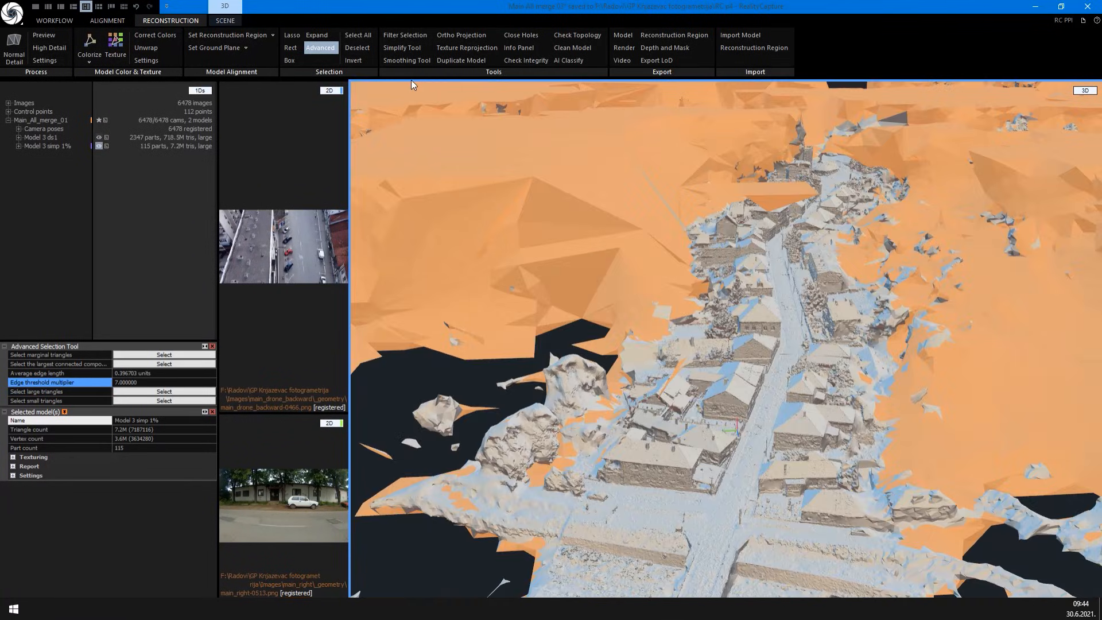
Filter the selected large triangles out of the model
{"action": "left_click", "coordinate": [405, 35]}
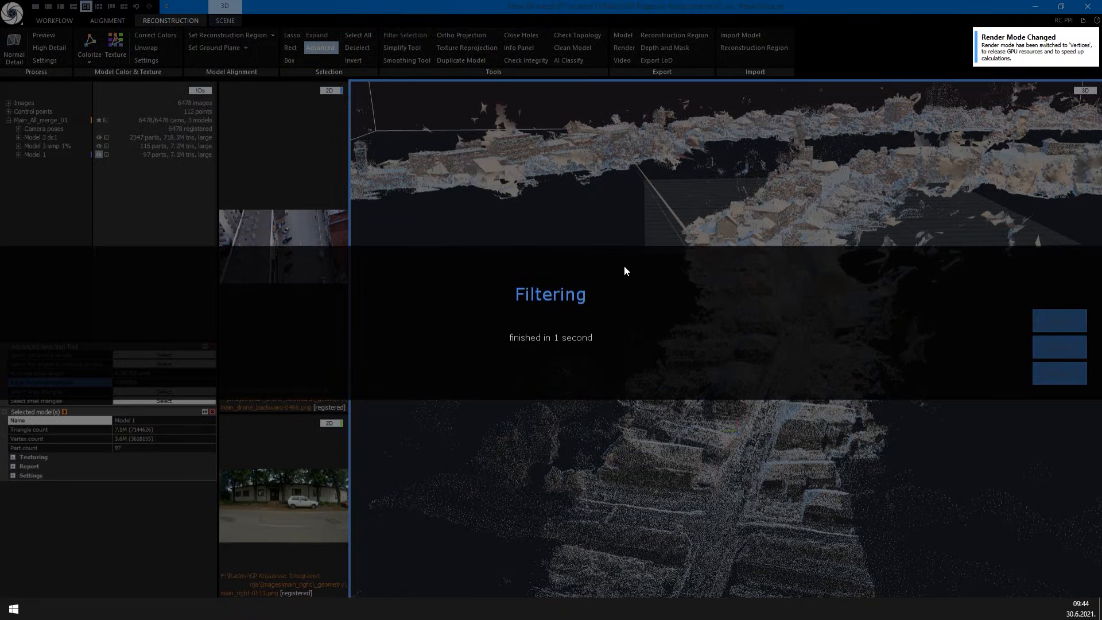
{"action": "left_click_drag", "start_coordinate": [759, 425], "coordinate": [725, 426]}
{"action": "scroll", "coordinate": [678, 457], "scroll_direction": "up", "scroll_amount": 3}
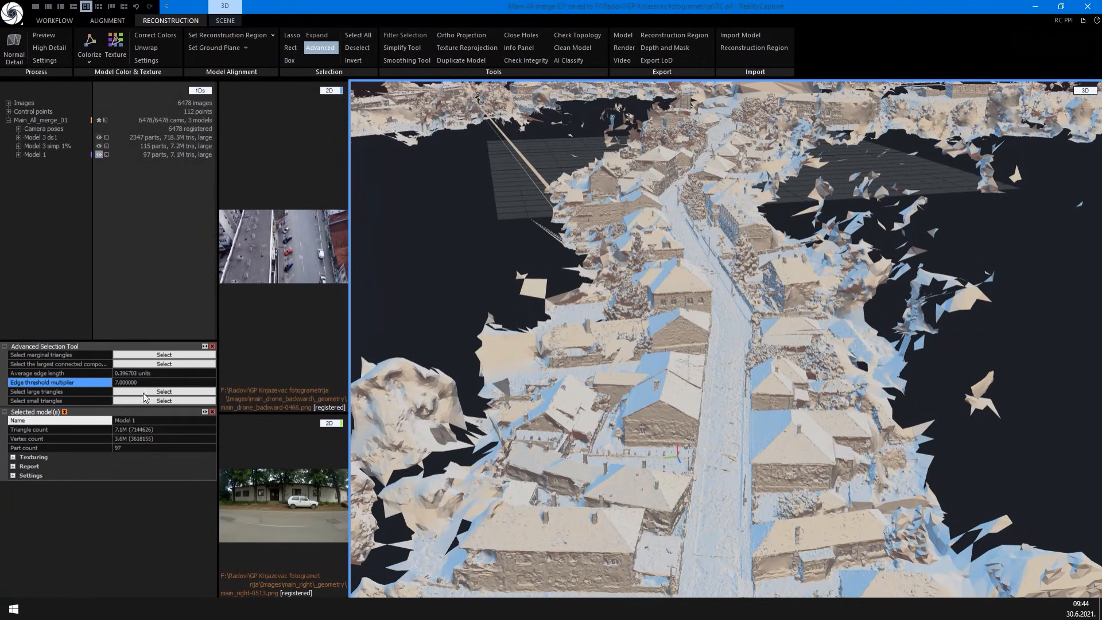
Select the largest connected component of the filtered model and invert the selection to mark the loose fragments
{"action": "left_click", "coordinate": [133, 364]}
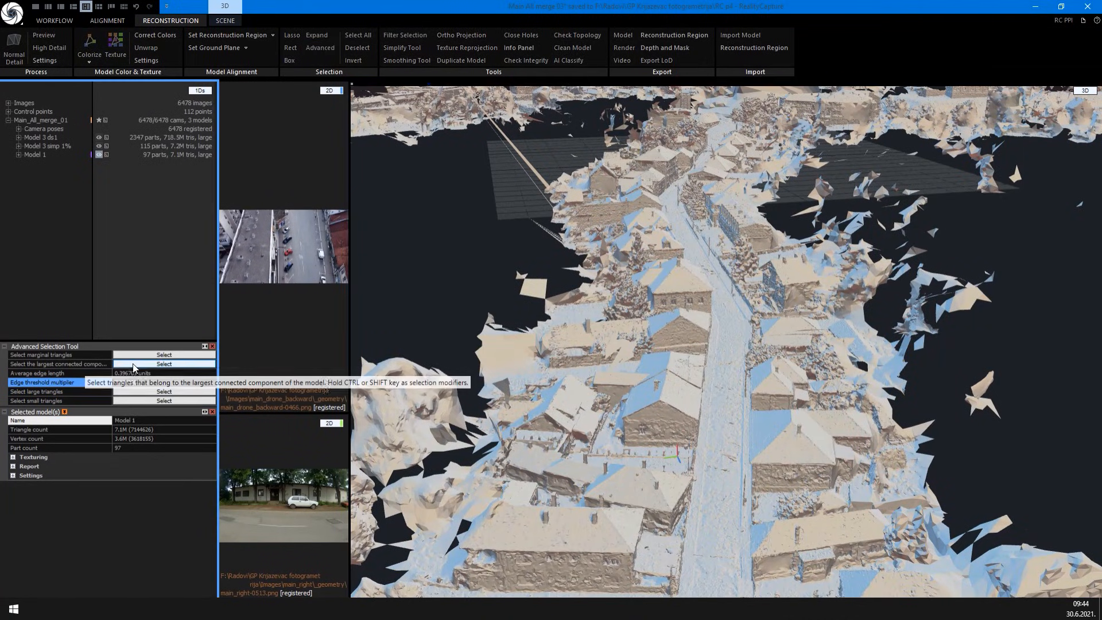
{"action": "scroll", "coordinate": [728, 384], "scroll_direction": "down", "scroll_amount": 3}
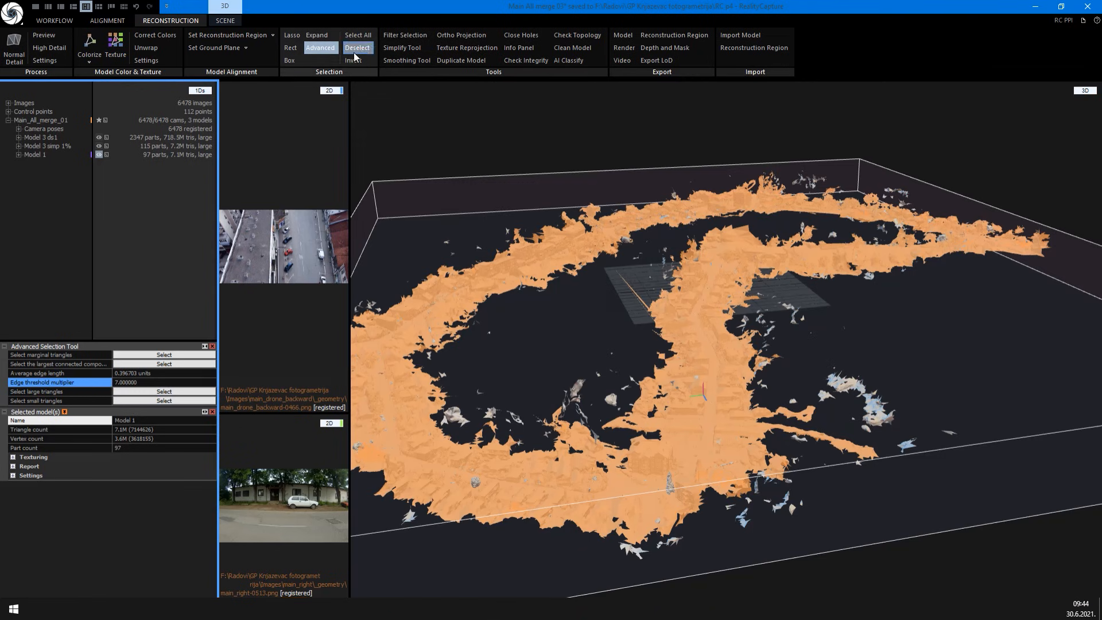
{"action": "left_click", "coordinate": [353, 60]}
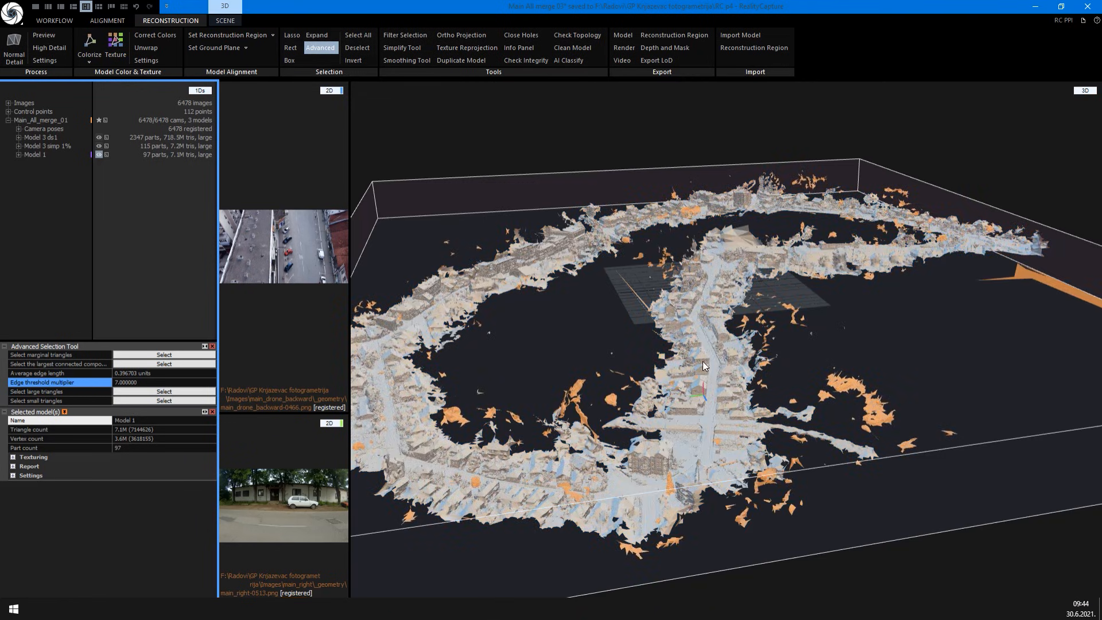
Remove the tree and small street objects in front of the long building from the fragment selection with the Lasso
{"action": "scroll", "coordinate": [703, 360], "scroll_direction": "up", "scroll_amount": 6}
{"action": "left_click_drag", "start_coordinate": [694, 332], "coordinate": [729, 488]}
{"action": "left_click_drag", "start_coordinate": [748, 208], "coordinate": [709, 429]}
{"action": "left_click_drag", "start_coordinate": [701, 347], "coordinate": [530, 301]}
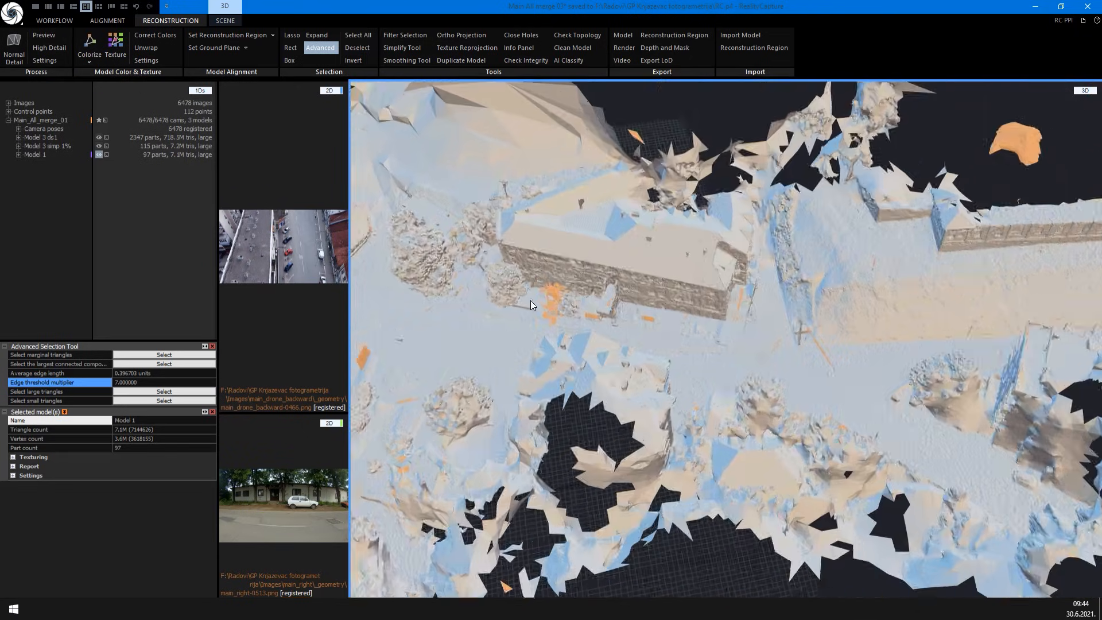
{"action": "scroll", "coordinate": [595, 372], "scroll_direction": "up", "scroll_amount": 5}
{"action": "left_click", "coordinate": [291, 35]}
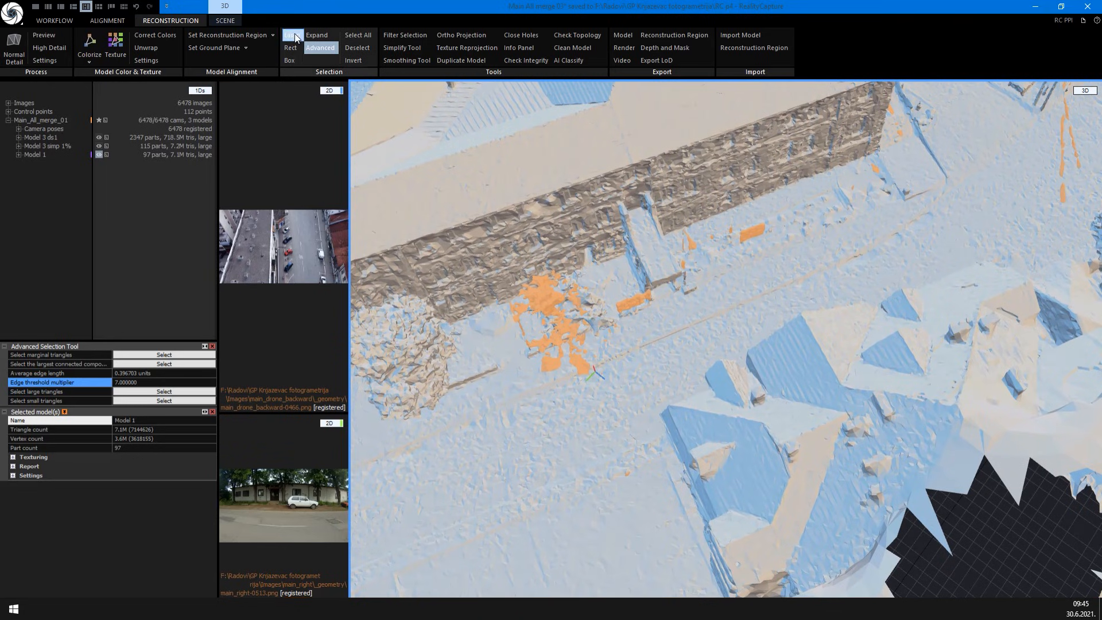
{"action": "mouse_move", "coordinate": [512, 279]}
{"action": "left_mouse_down"}
{"action": "mouse_move", "coordinate": [560, 399]}
{"action": "mouse_move", "coordinate": [576, 284]}
{"action": "left_mouse_up"}
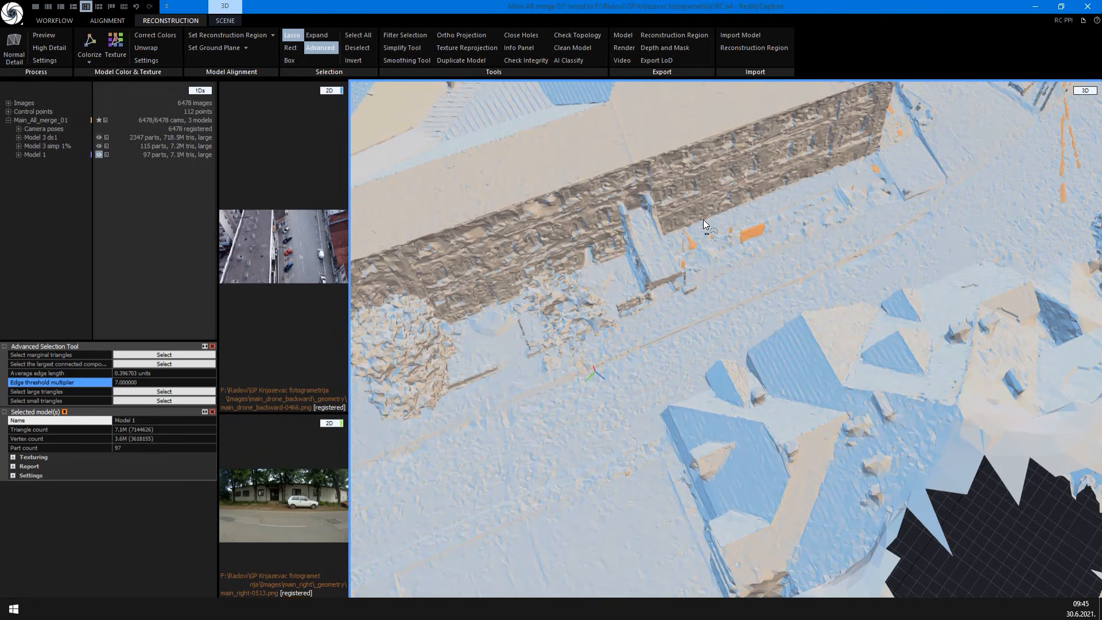
{"action": "mouse_move", "coordinate": [687, 263]}
{"action": "left_mouse_down"}
{"action": "mouse_move", "coordinate": [762, 204]}
{"action": "mouse_move", "coordinate": [683, 215]}
{"action": "left_mouse_up"}
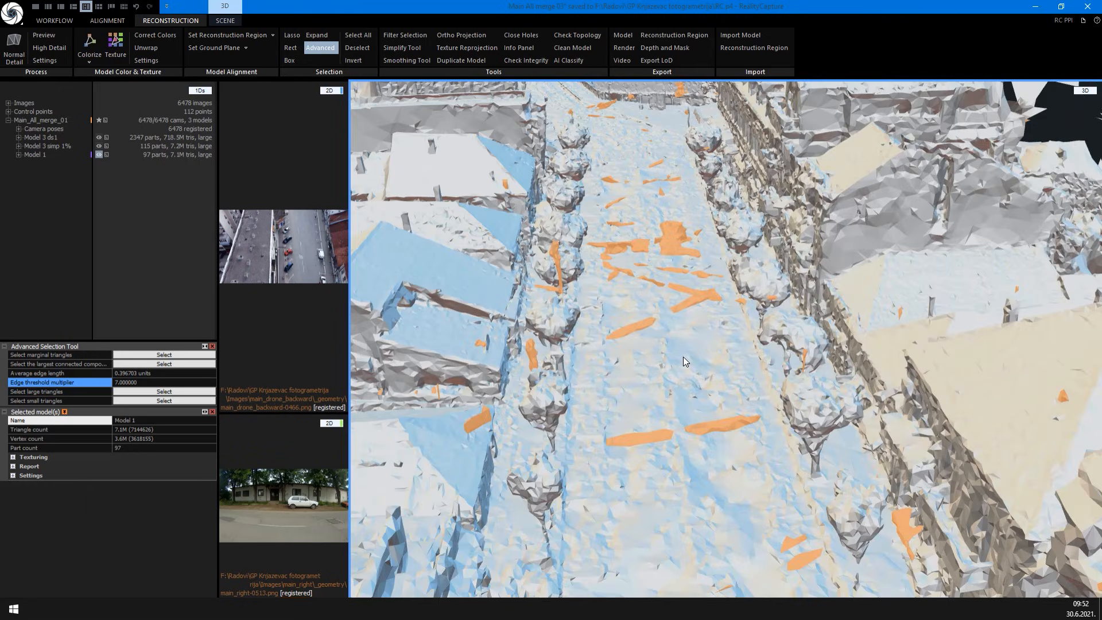
Filter the selected loose fragments out of the model and check the cleaned mesh near the river
{"action": "scroll", "coordinate": [680, 325], "scroll_direction": "down", "scroll_amount": 10}
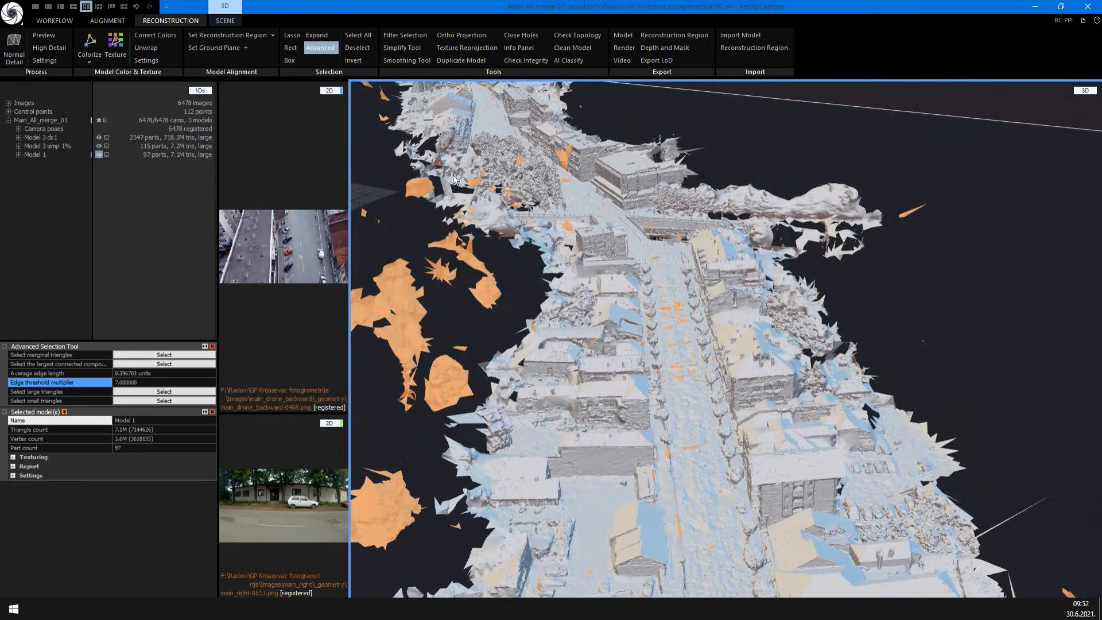
{"action": "left_click", "coordinate": [398, 38]}
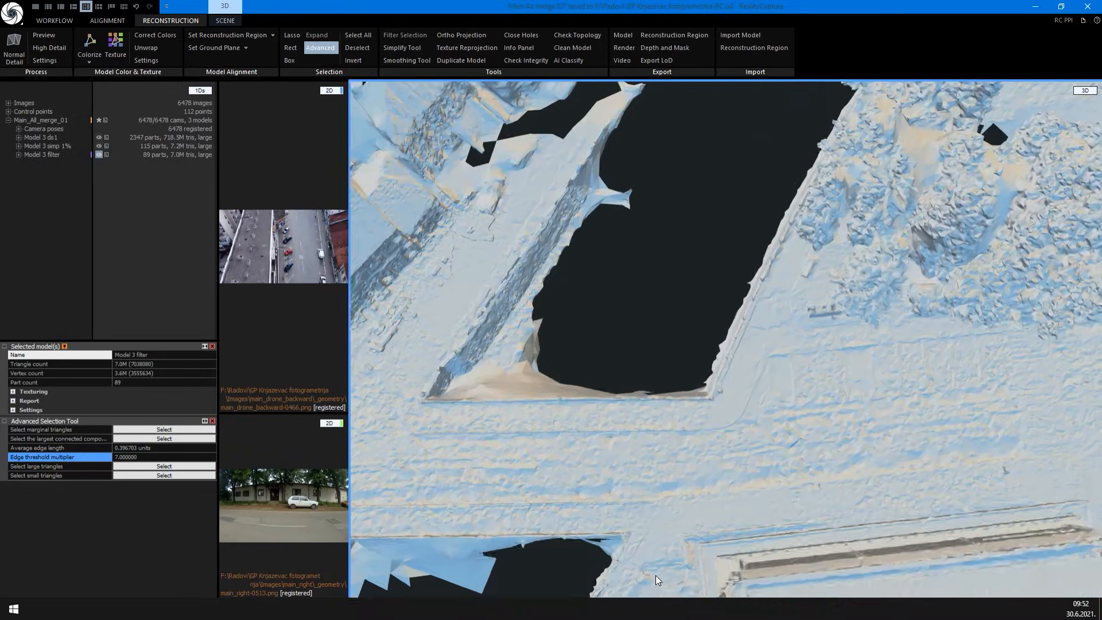
{"action": "scroll", "coordinate": [684, 458], "scroll_direction": "up", "scroll_amount": 10}
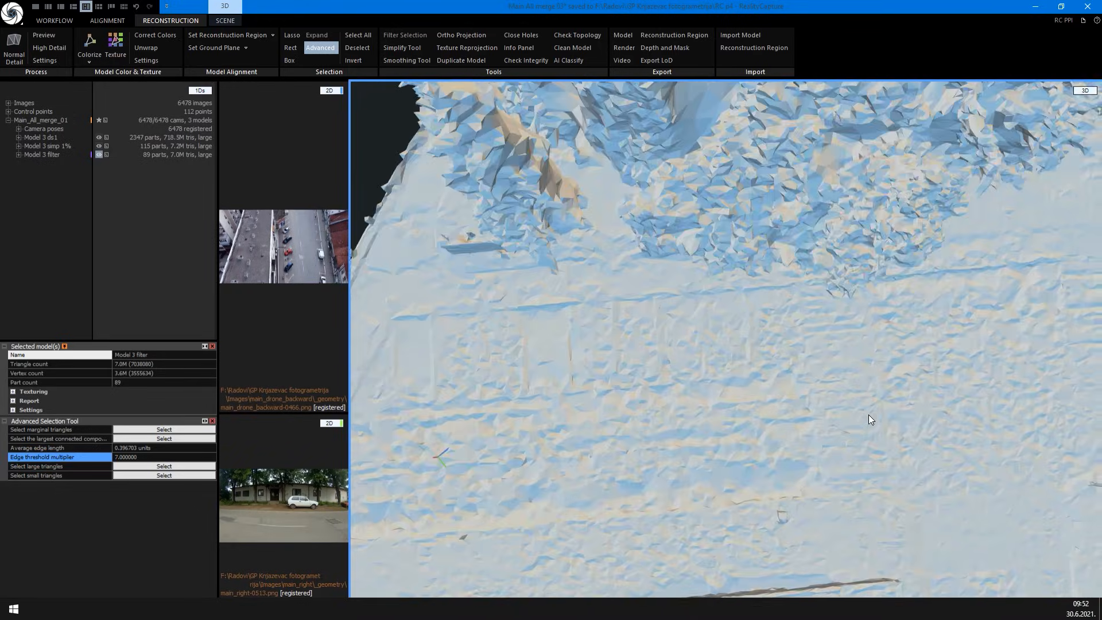
{"action": "scroll", "coordinate": [808, 402], "scroll_direction": "down", "scroll_amount": 5}
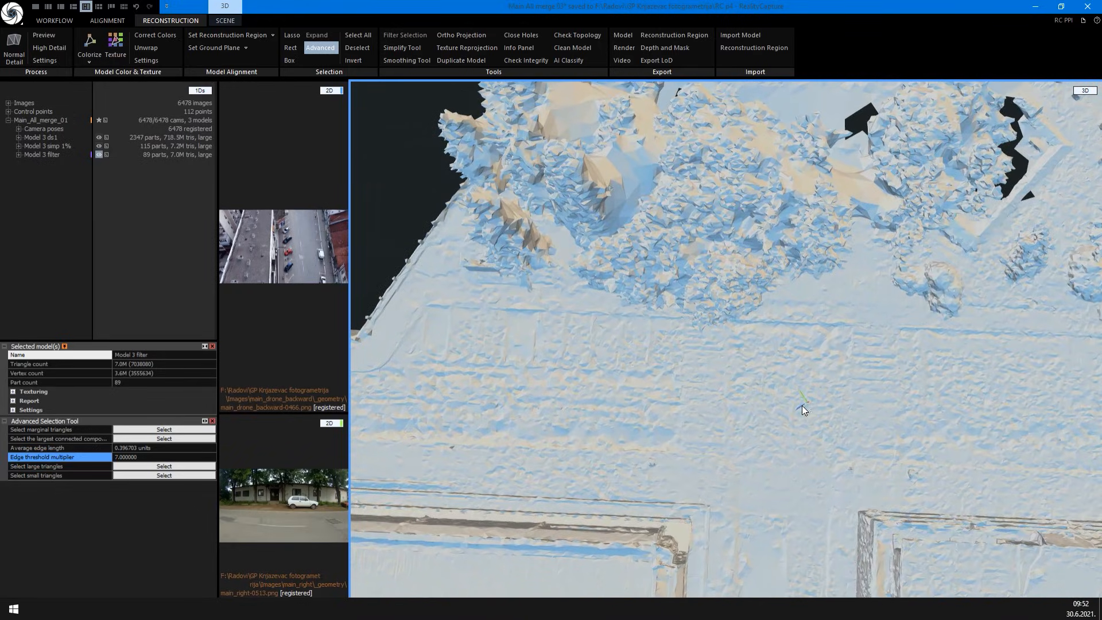
Close the advanced selection settings and select a first patch of road surface near the bridge with the Lasso
{"action": "scroll", "coordinate": [635, 383], "scroll_direction": "up", "scroll_amount": 5}
{"action": "scroll", "coordinate": [742, 419], "scroll_direction": "up", "scroll_amount": 3}
{"action": "left_click_drag", "start_coordinate": [822, 419], "coordinate": [786, 388]}
{"action": "left_click", "coordinate": [310, 48]}
{"action": "left_click", "coordinate": [292, 35]}
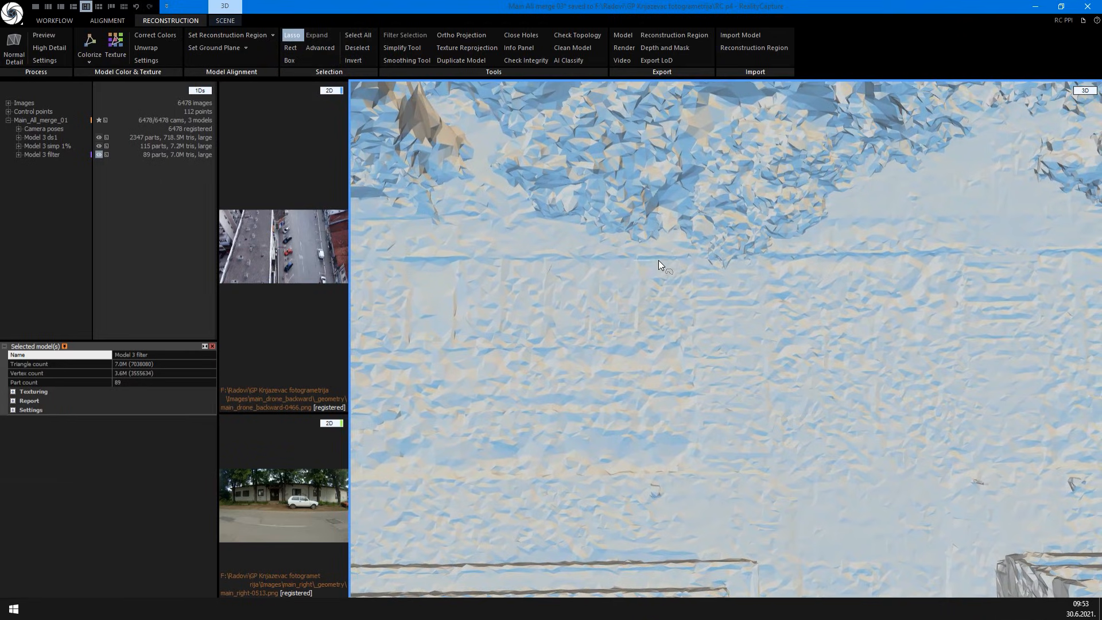
{"action": "mouse_move", "coordinate": [686, 260]}
{"action": "left_mouse_down"}
{"action": "mouse_move", "coordinate": [701, 301]}
{"action": "mouse_move", "coordinate": [617, 470]}
{"action": "mouse_move", "coordinate": [494, 471]}
{"action": "mouse_move", "coordinate": [450, 263]}
{"action": "left_mouse_up"}
{"action": "scroll", "coordinate": [487, 377], "scroll_direction": "up", "scroll_amount": 2}
{"action": "mouse_move", "coordinate": [461, 318]}
{"action": "left_mouse_down"}
{"action": "mouse_move", "coordinate": [607, 291]}
{"action": "mouse_move", "coordinate": [738, 457]}
{"action": "mouse_move", "coordinate": [408, 533]}
{"action": "mouse_move", "coordinate": [459, 322]}
{"action": "left_mouse_up"}
{"action": "scroll", "coordinate": [696, 511], "scroll_direction": "up", "scroll_amount": 3}
{"action": "mouse_move", "coordinate": [661, 493]}
{"action": "left_mouse_down"}
{"action": "mouse_move", "coordinate": [780, 492]}
{"action": "mouse_move", "coordinate": [767, 398]}
{"action": "mouse_move", "coordinate": [571, 411]}
{"action": "left_mouse_up"}
Enable the clipping box and limit the view to the street stretch around the selected road patch
{"action": "scroll", "coordinate": [570, 411], "scroll_direction": "down", "scroll_amount": 4}
{"action": "left_click", "coordinate": [225, 20]}
{"action": "left_click", "coordinate": [701, 60]}
{"action": "left_click", "coordinate": [706, 79]}
{"action": "scroll", "coordinate": [686, 320], "scroll_direction": "down", "scroll_amount": 5}
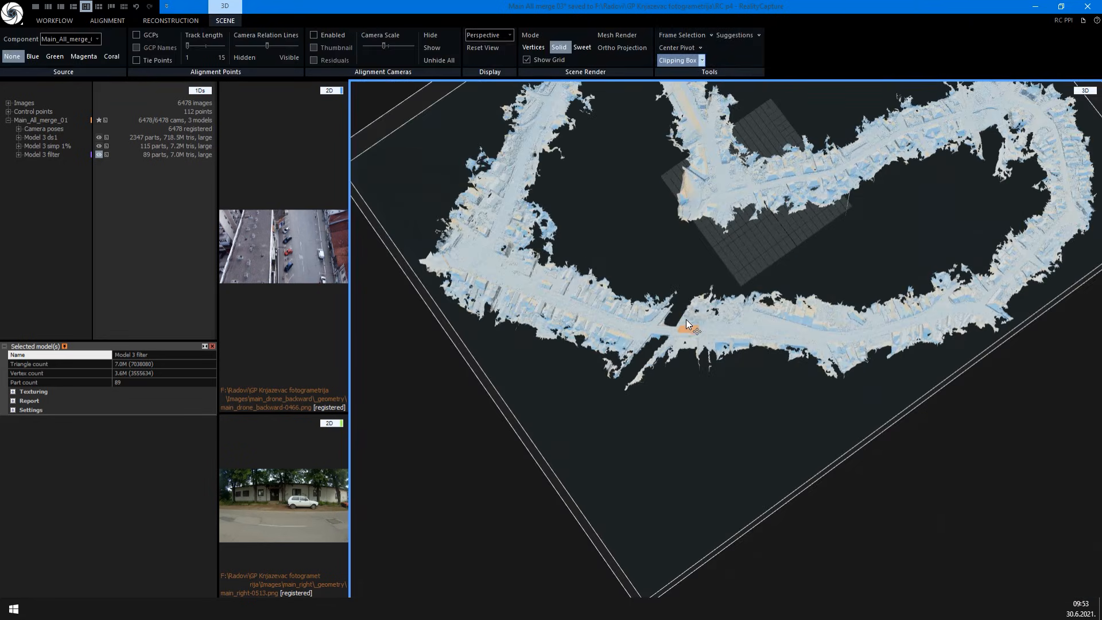
{"action": "scroll", "coordinate": [677, 262], "scroll_direction": "up", "scroll_amount": 5}
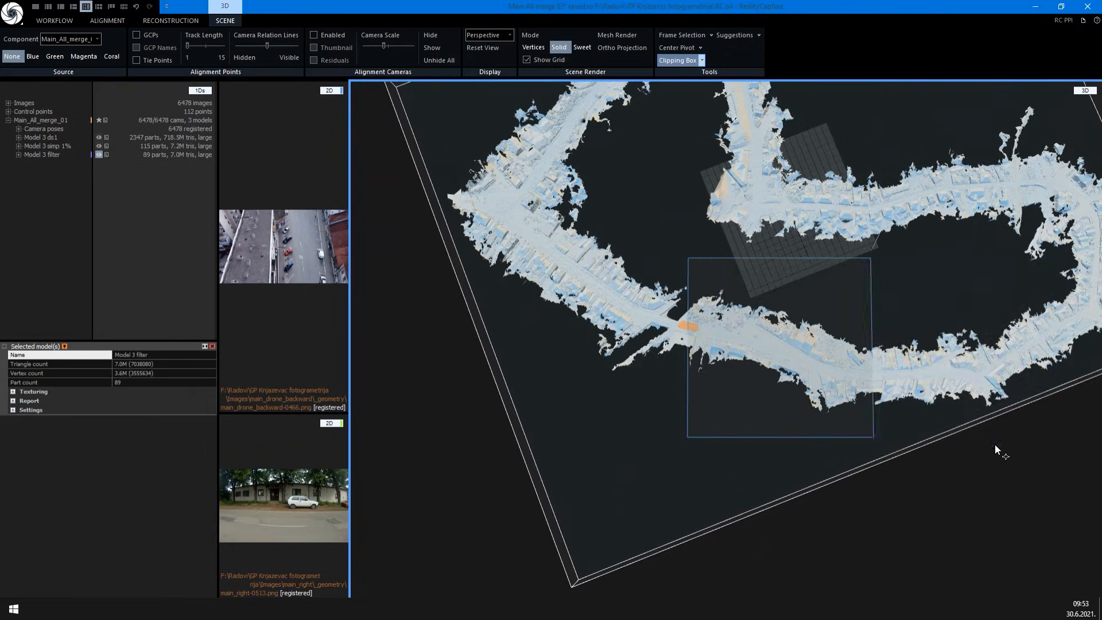
{"action": "left_click_drag", "start_coordinate": [670, 354], "coordinate": [641, 354]}
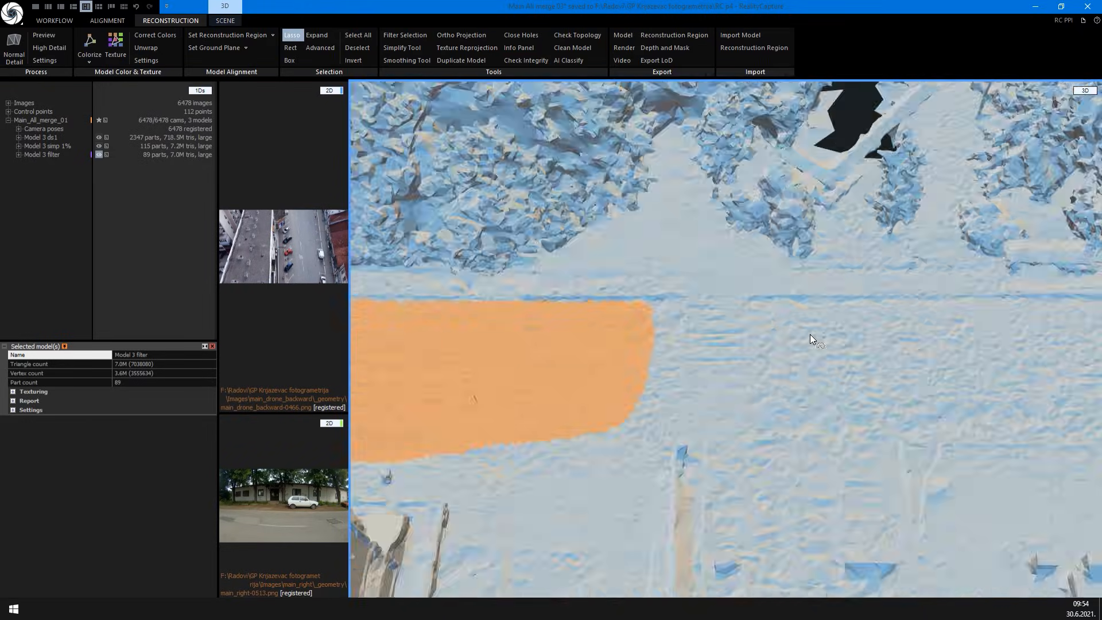
Extend the Lasso selection along the road surface and its side-street openings, following the curbs
{"action": "left_click_drag", "start_coordinate": [811, 335], "coordinate": [755, 440]}
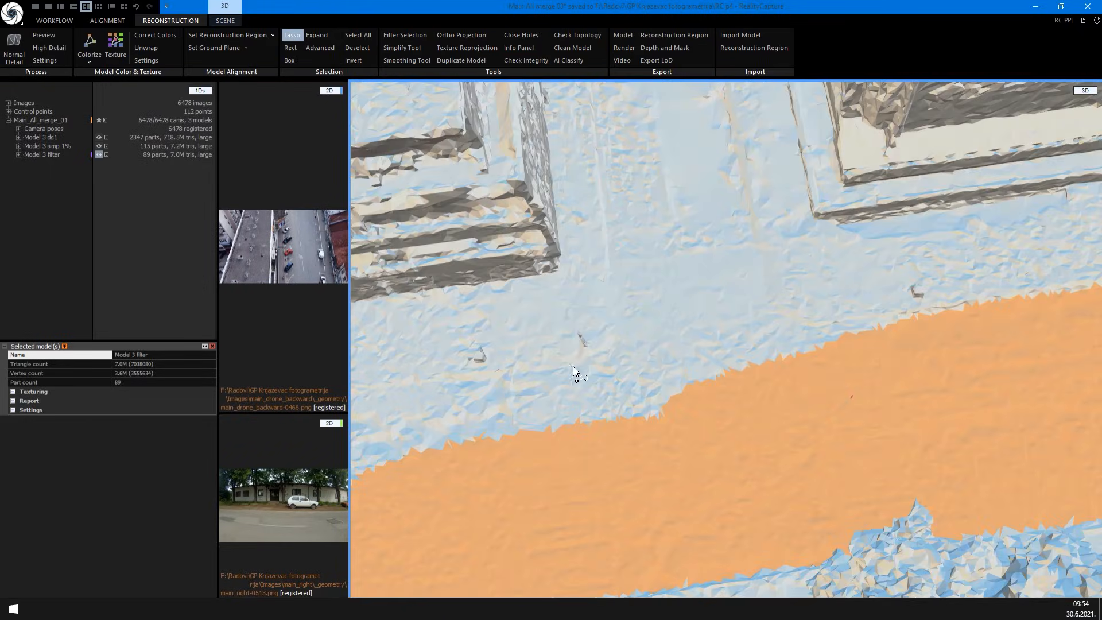
{"action": "mouse_move", "coordinate": [573, 366]}
{"action": "left_mouse_down"}
{"action": "mouse_move", "coordinate": [708, 195]}
{"action": "mouse_move", "coordinate": [821, 334]}
{"action": "mouse_move", "coordinate": [369, 456]}
{"action": "left_mouse_up"}
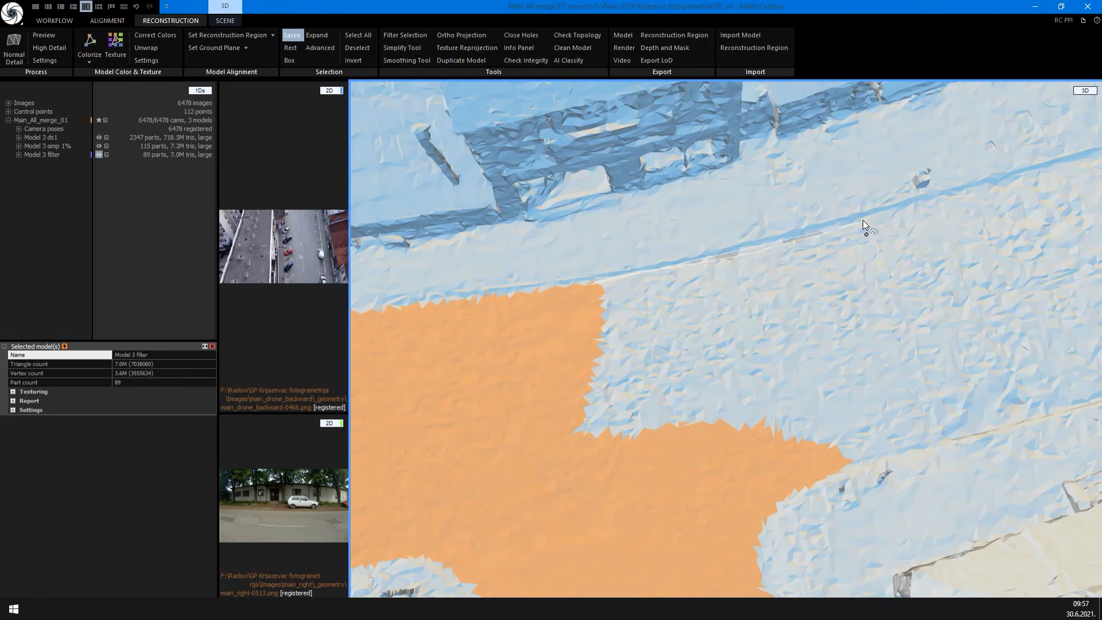
{"action": "left_click_drag", "start_coordinate": [862, 219], "coordinate": [628, 388]}
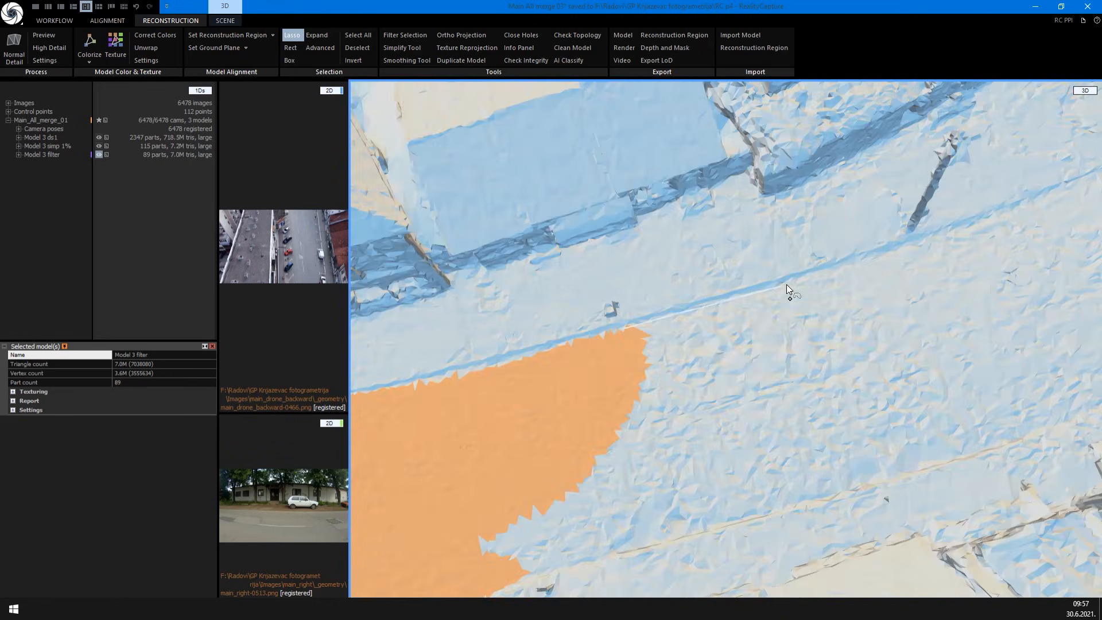
{"action": "left_click_drag", "start_coordinate": [786, 284], "coordinate": [499, 523]}
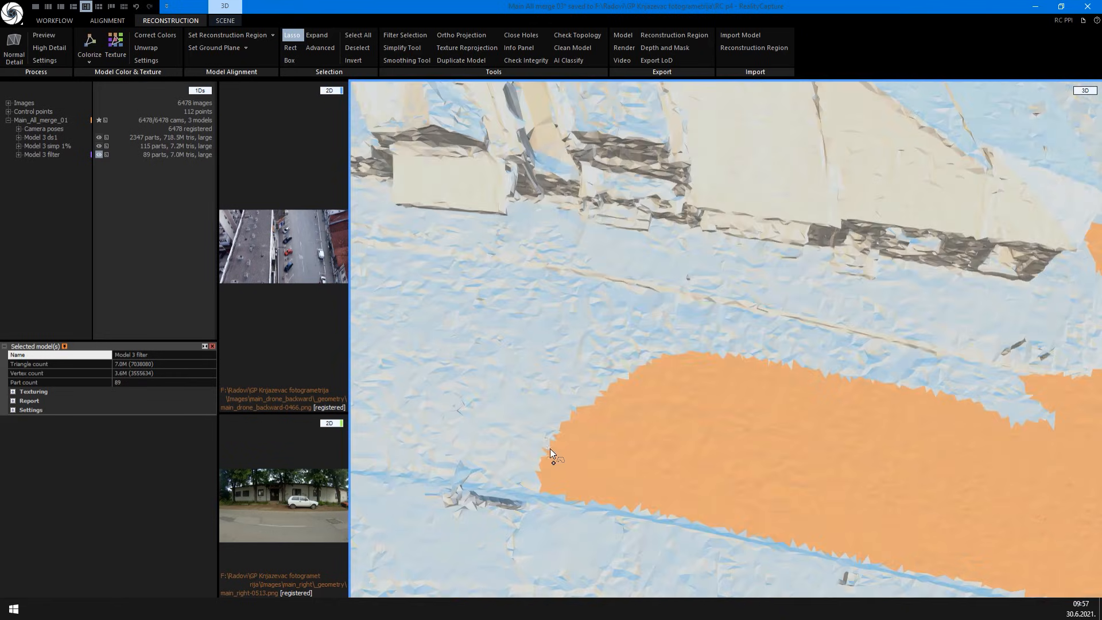
{"action": "mouse_move", "coordinate": [550, 448]}
{"action": "left_mouse_down"}
{"action": "mouse_move", "coordinate": [668, 295]}
{"action": "mouse_move", "coordinate": [996, 367]}
{"action": "left_mouse_up"}
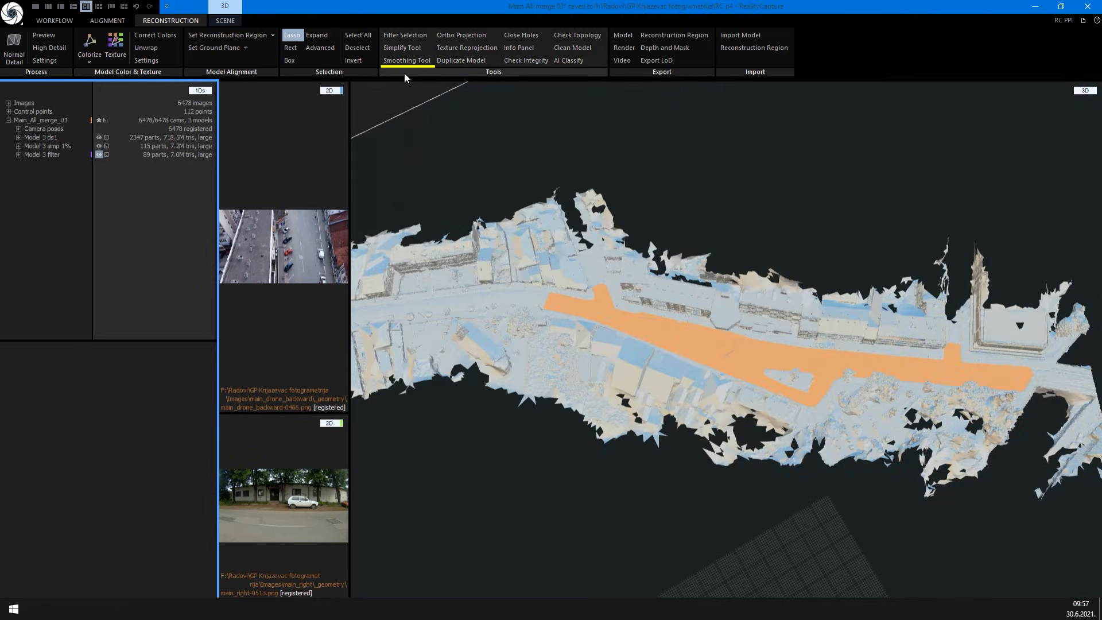
Smooth the selected road surface with the Smoothing Tool, using type Strong, style All and a weight of 0.5
{"action": "left_click", "coordinate": [407, 60]}
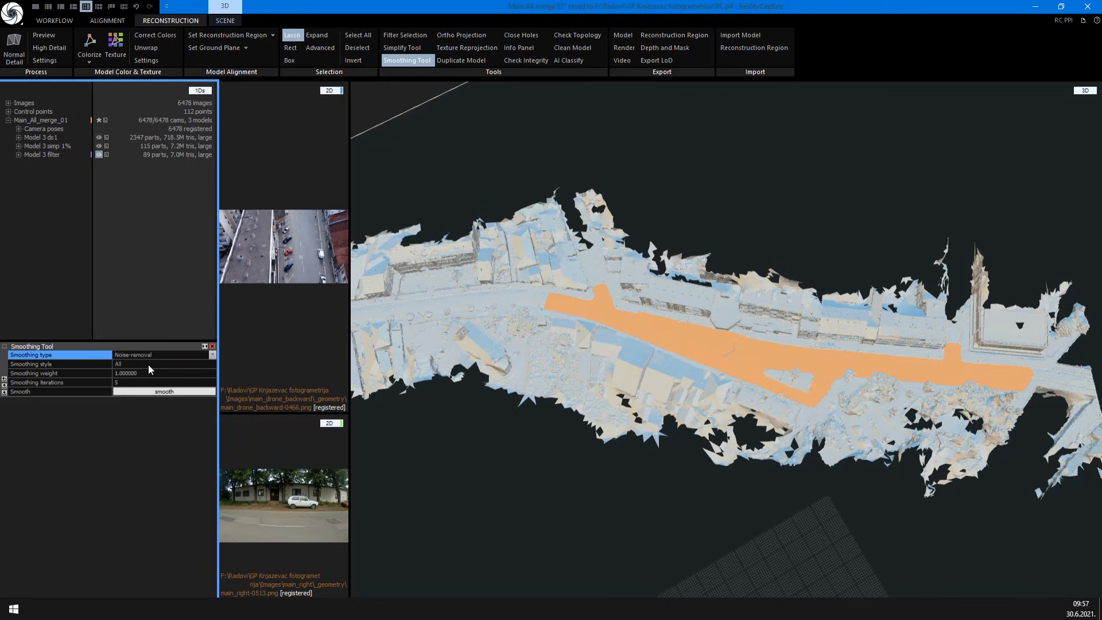
{"action": "left_click", "coordinate": [81, 364]}
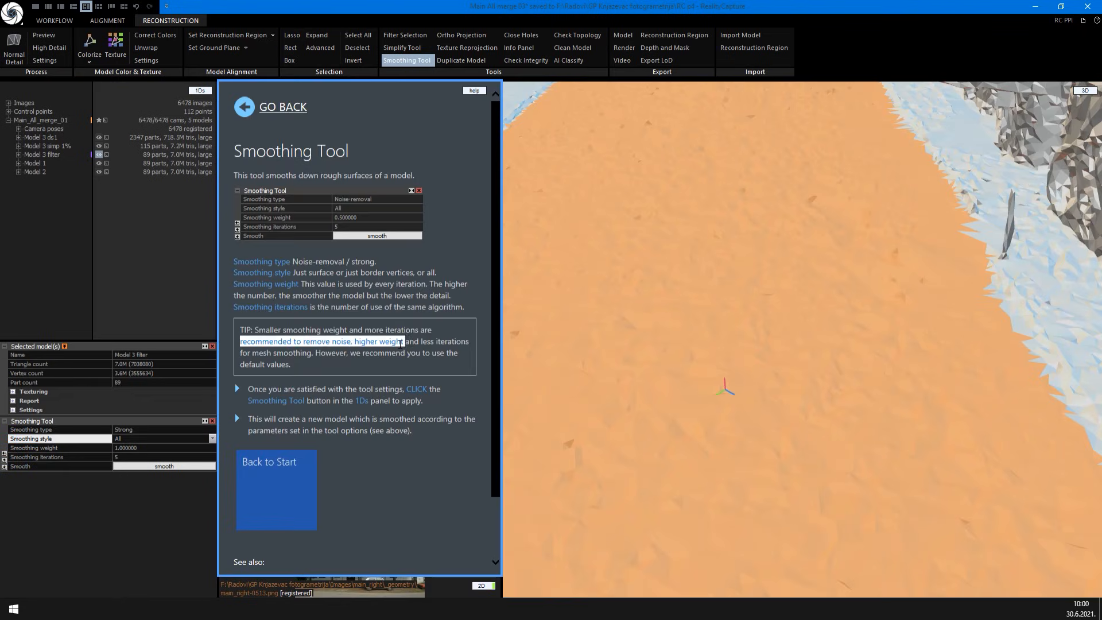
{"action": "left_click", "coordinate": [98, 451]}
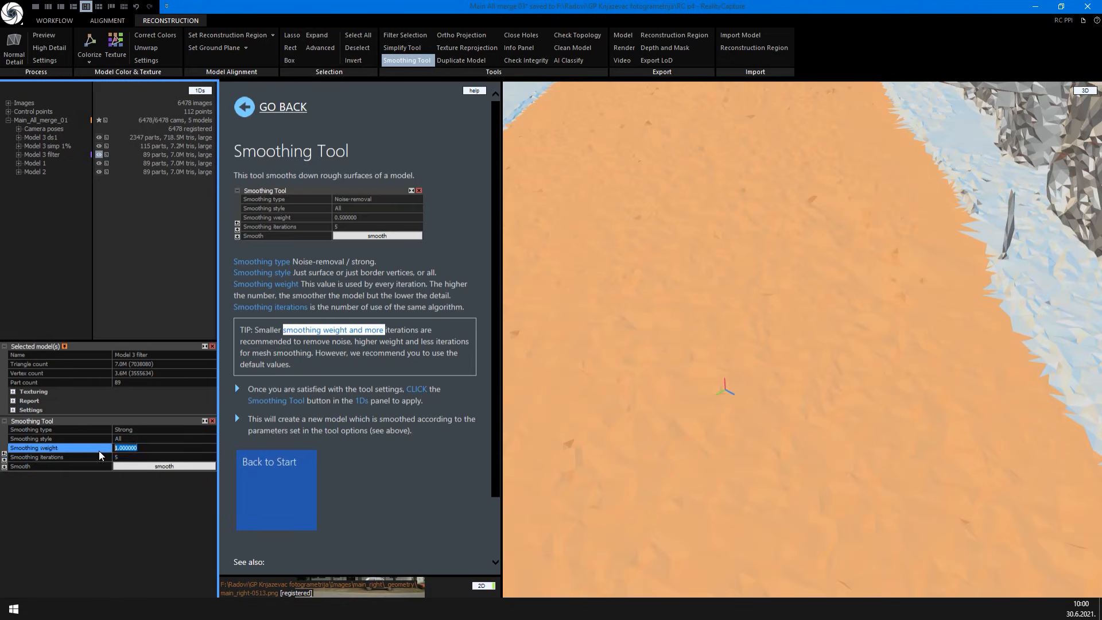
{"action": "left_click", "coordinate": [164, 466]}
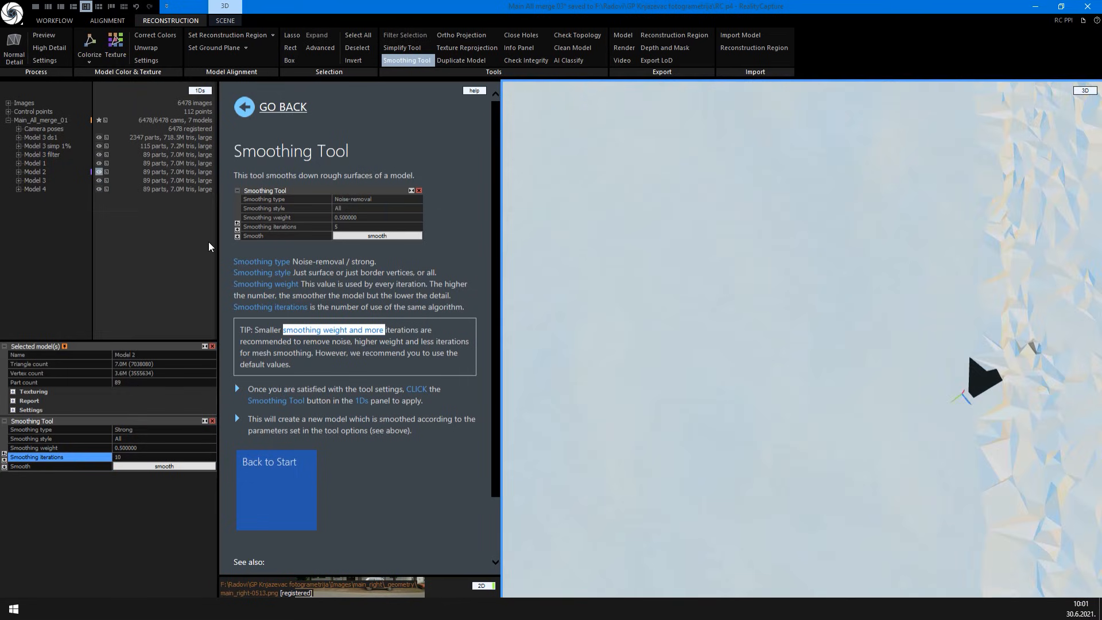
Compare the road surface in the smoothed results Model 2, Model 3 and Model 4
{"action": "left_click", "coordinate": [41, 171]}
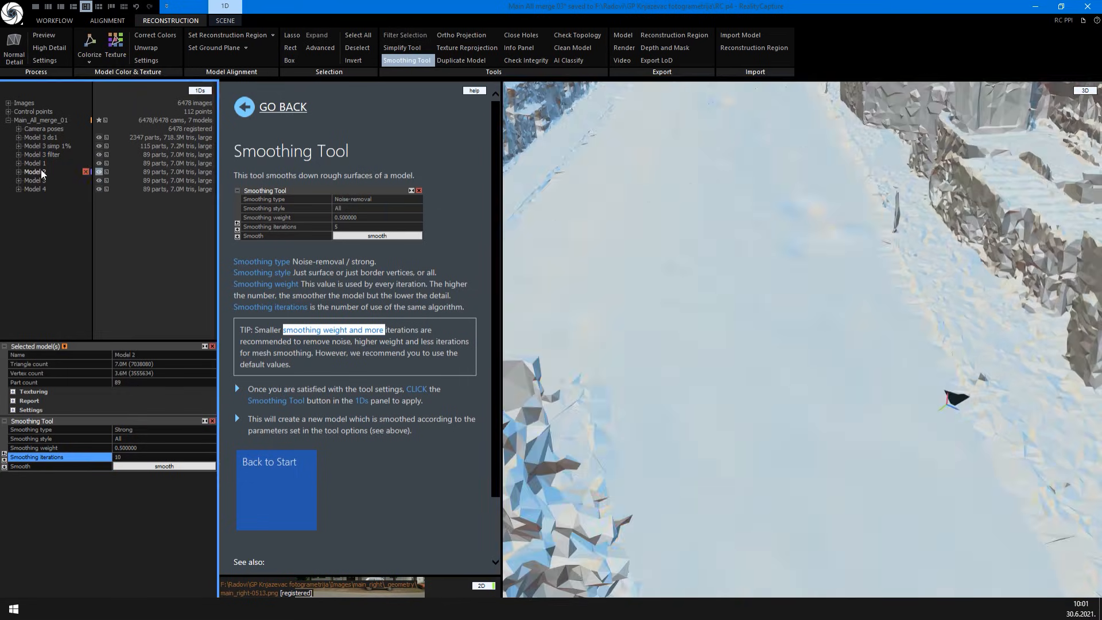
{"action": "left_click", "coordinate": [42, 180]}
{"action": "left_click", "coordinate": [42, 189]}
{"action": "left_click", "coordinate": [43, 181]}
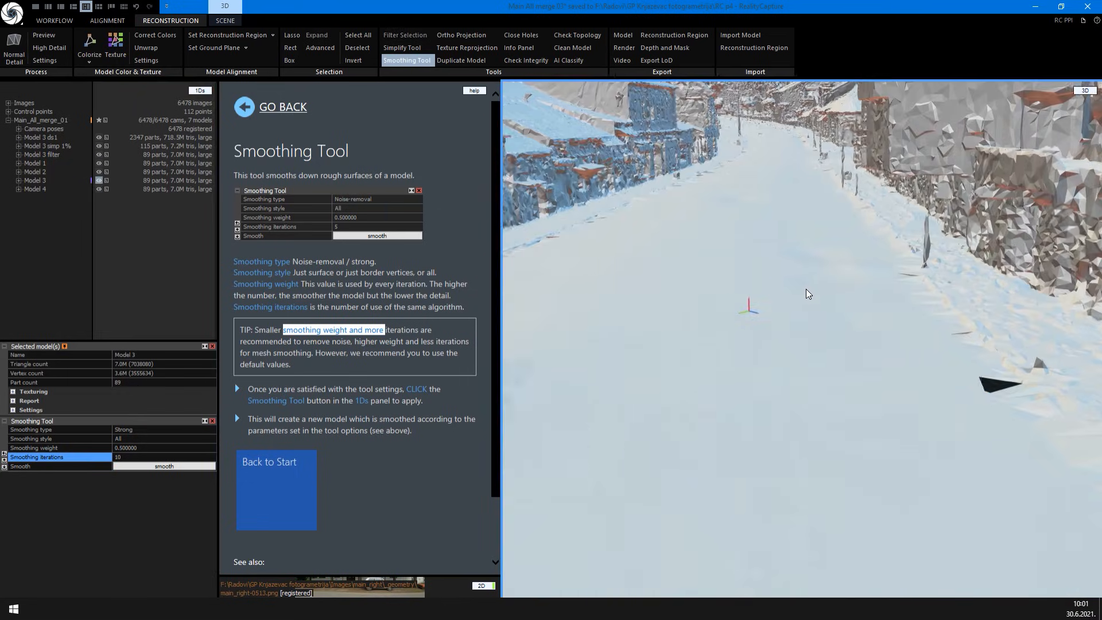
Smooth the road selection of Model 3 filter with the Noise-removal type and a weight of 0.5
{"action": "left_click", "coordinate": [42, 163]}
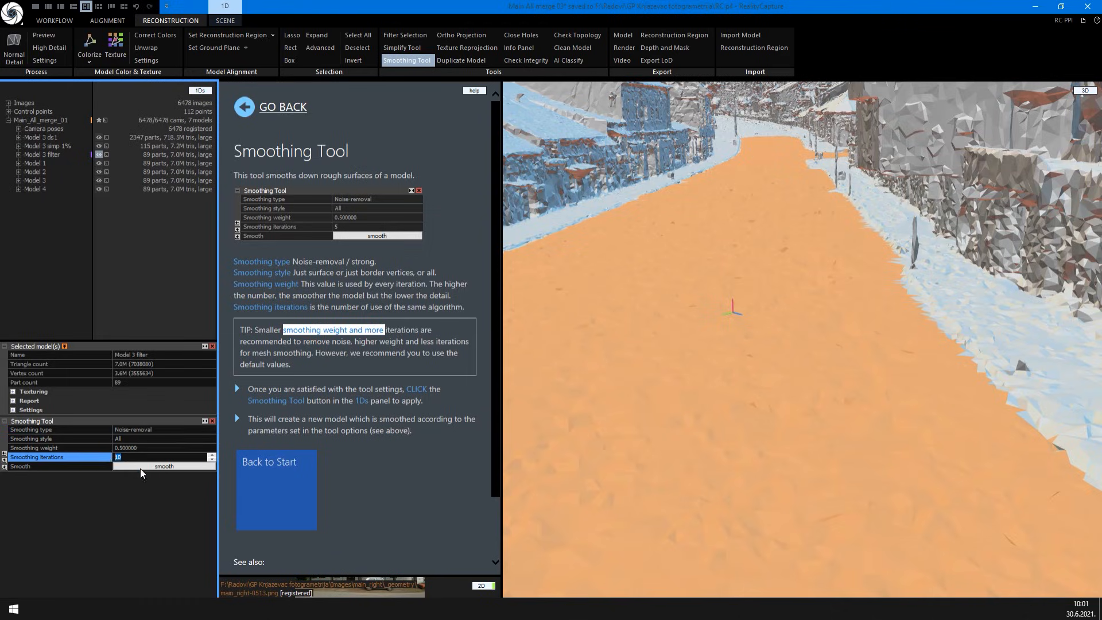
{"action": "left_click", "coordinate": [140, 467]}
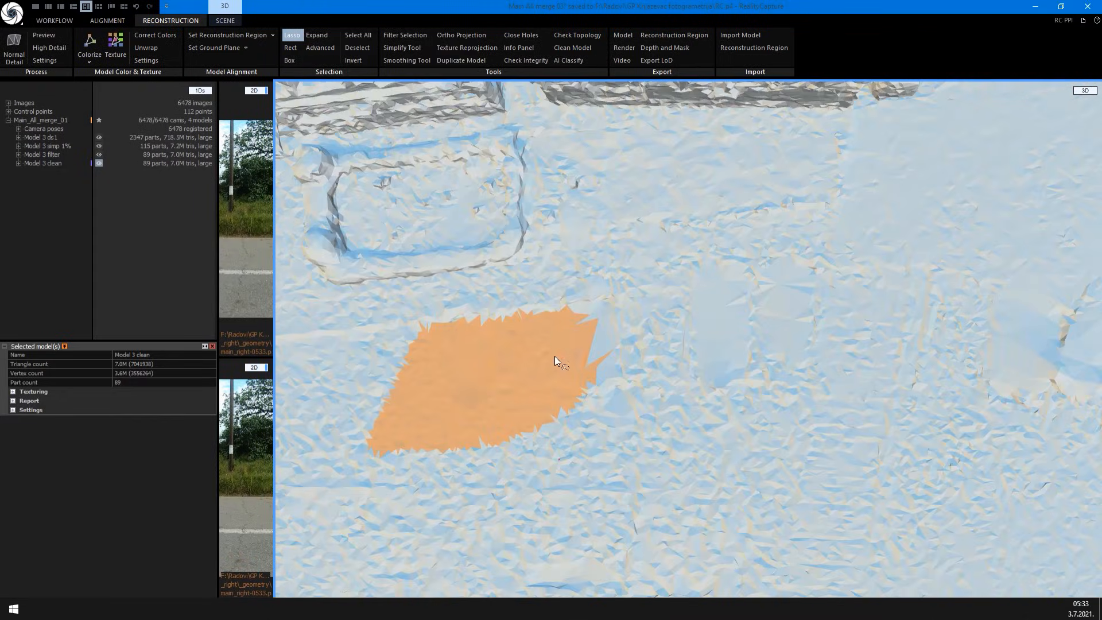
Extend the Lasso selection on Model 3 clean over more road surface, following the curbs and road edges
{"action": "left_click_drag", "start_coordinate": [597, 305], "coordinate": [549, 491]}
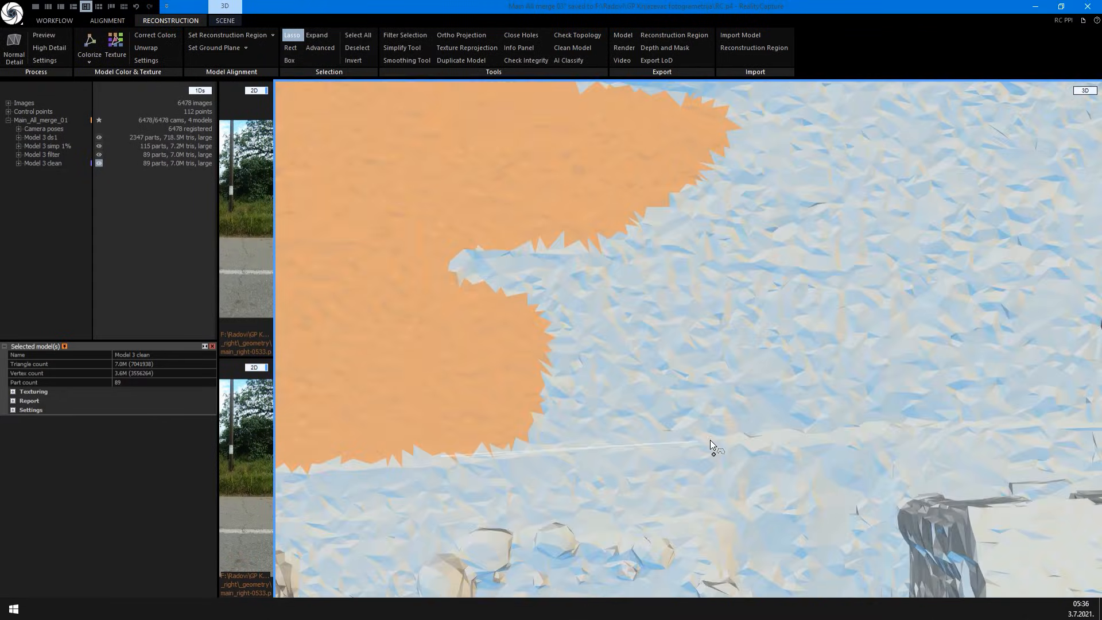
{"action": "left_click_drag", "start_coordinate": [711, 439], "coordinate": [759, 431]}
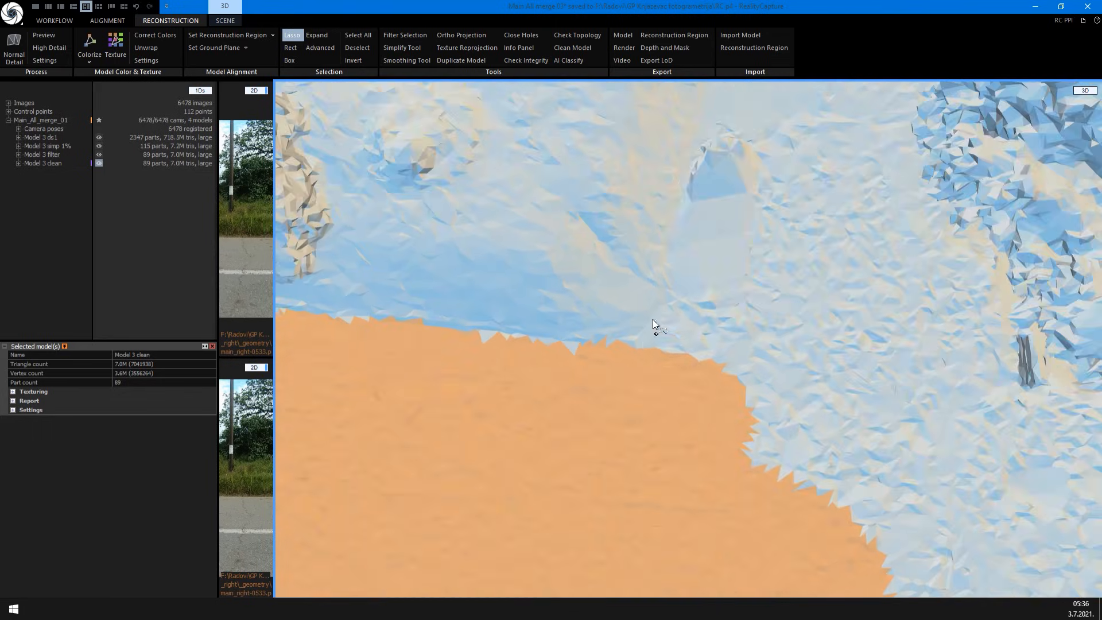
{"action": "left_click_drag", "start_coordinate": [653, 319], "coordinate": [740, 368]}
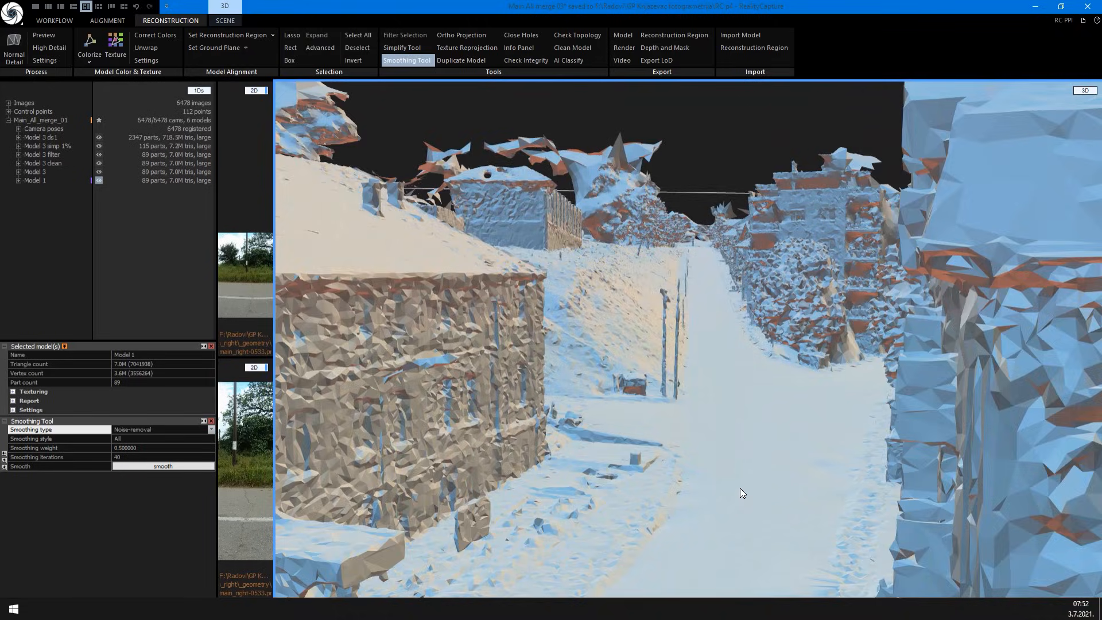
Examine the smoothed road surface along the street for holes and remaining defects
{"action": "left_click_drag", "start_coordinate": [739, 488], "coordinate": [539, 351]}
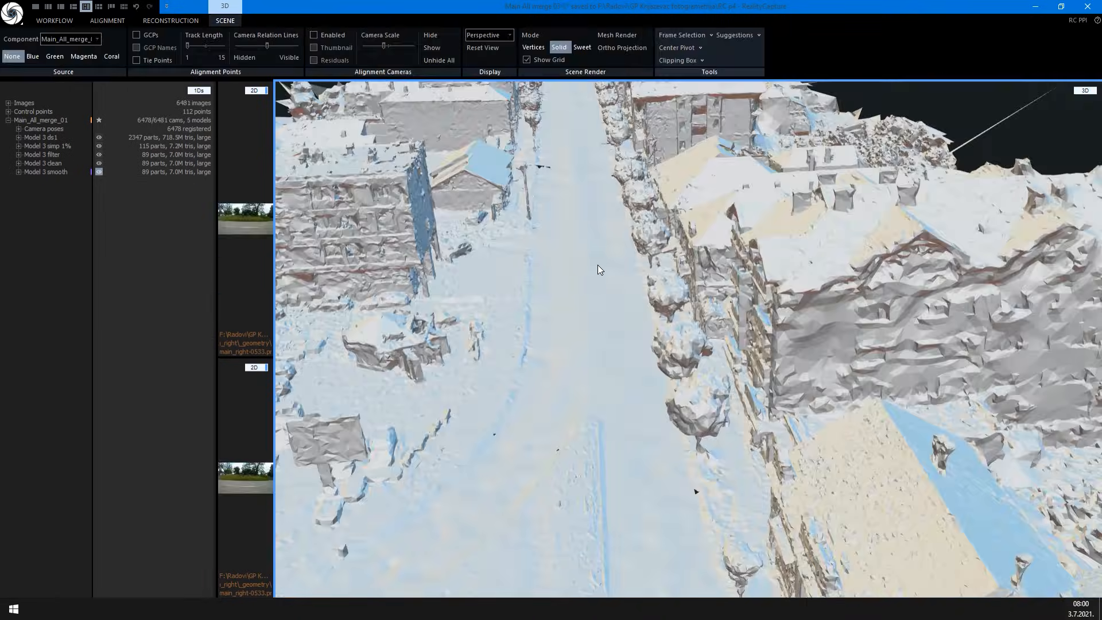
{"action": "right_click_drag", "start_coordinate": [580, 232], "coordinate": [549, 264]}
{"action": "scroll", "coordinate": [549, 263], "scroll_direction": "up", "scroll_amount": 3}
{"action": "left_click_drag", "start_coordinate": [539, 285], "coordinate": [534, 344]}
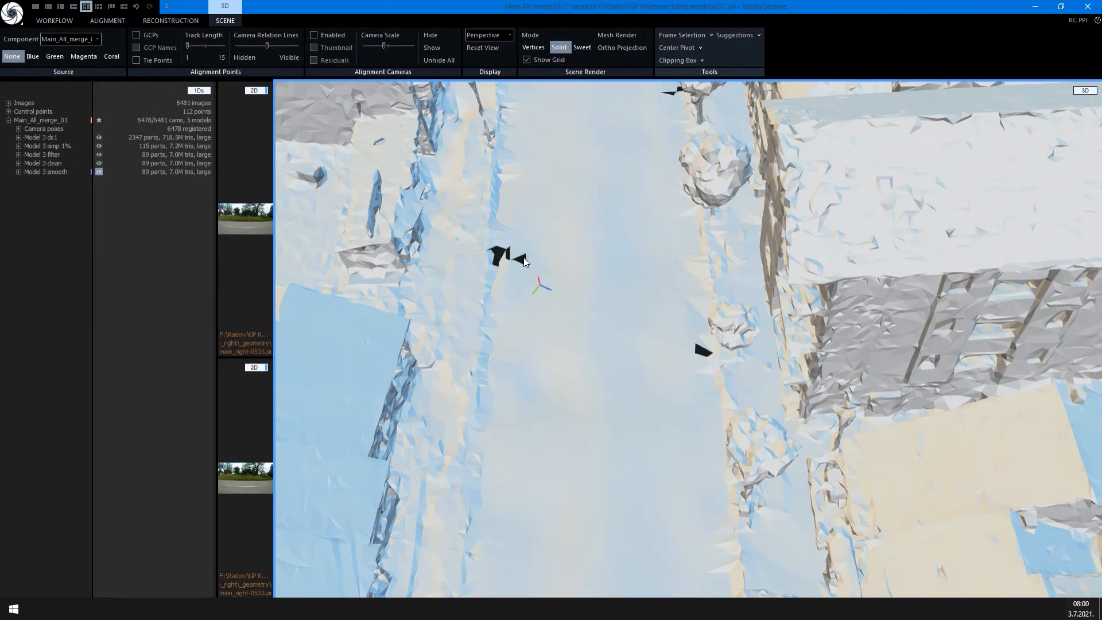
Check the topology of Model 3 smooth and run Clean Model to repair the holes in the mesh
{"action": "left_click", "coordinate": [171, 20]}
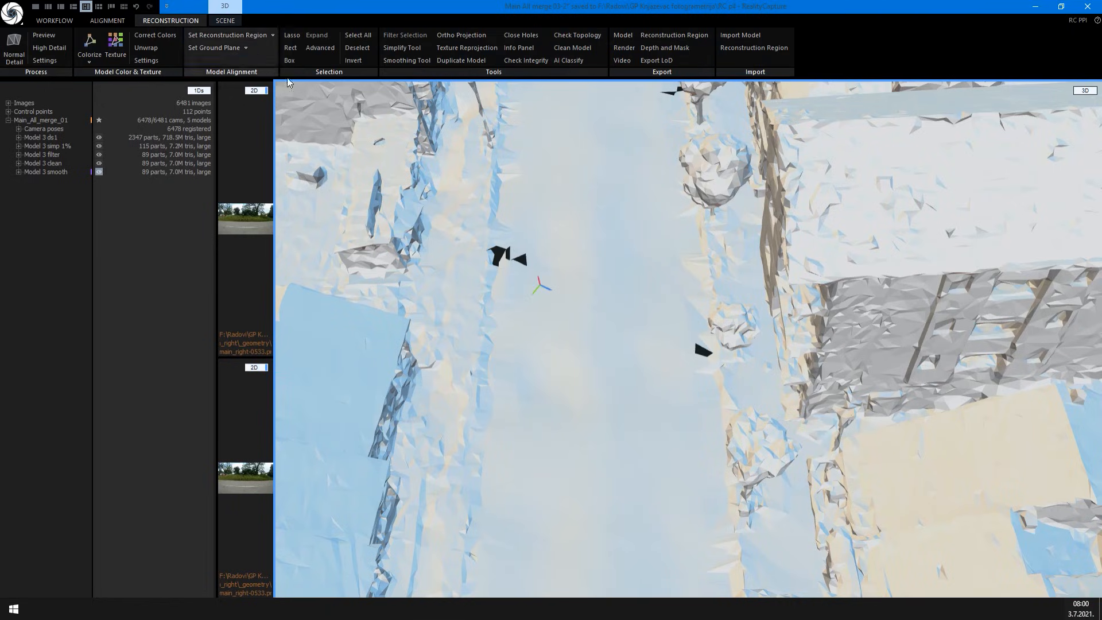
{"action": "left_click", "coordinate": [592, 39]}
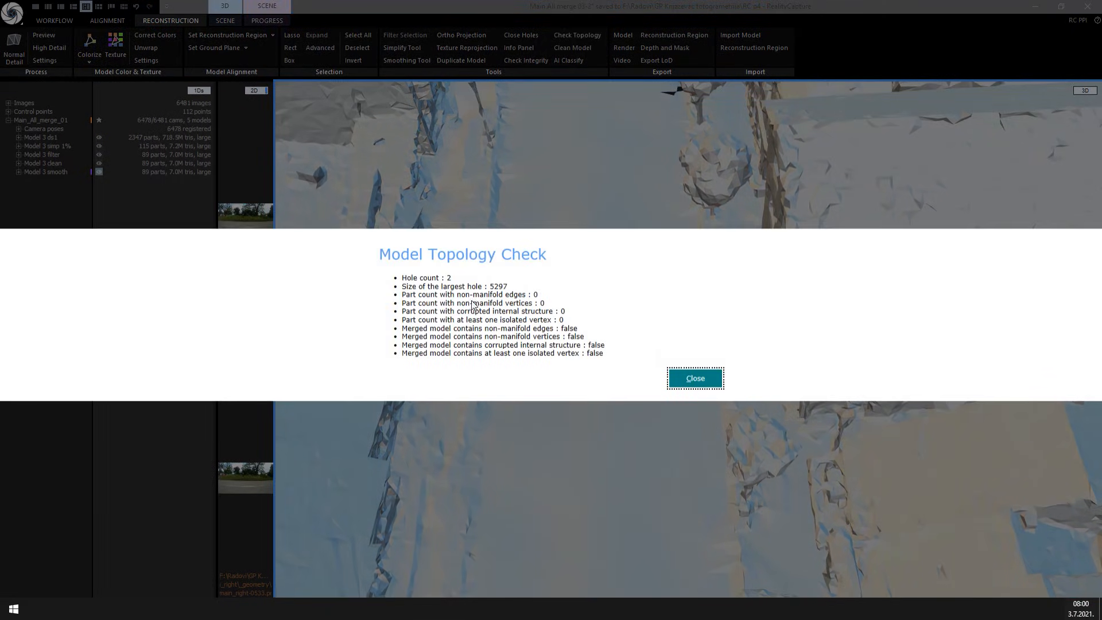
{"action": "left_click", "coordinate": [708, 383]}
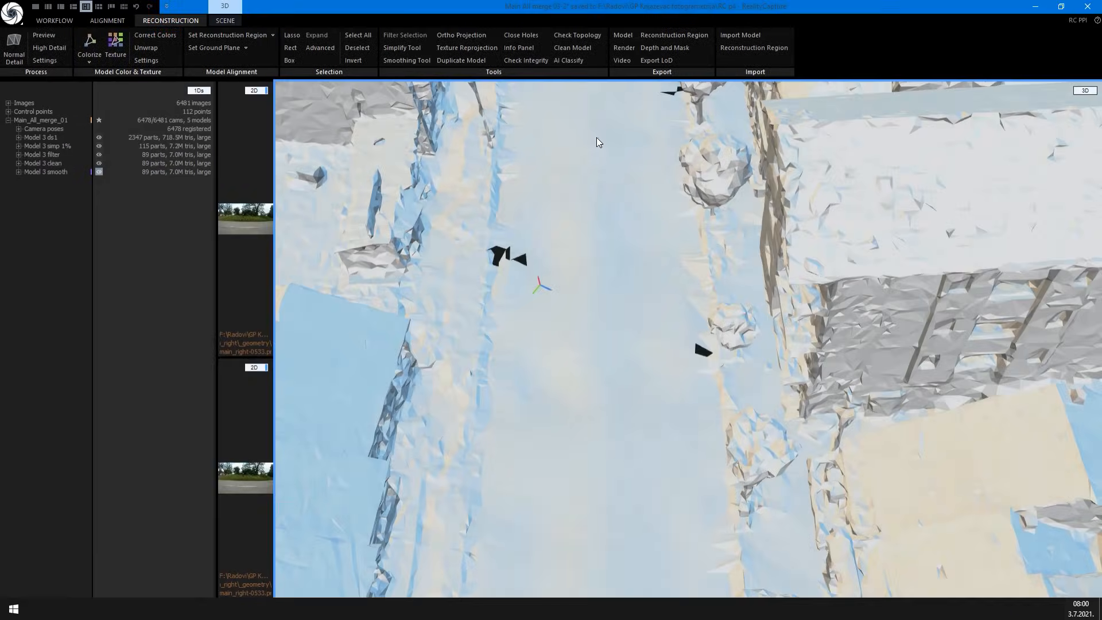
{"action": "left_click", "coordinate": [578, 48]}
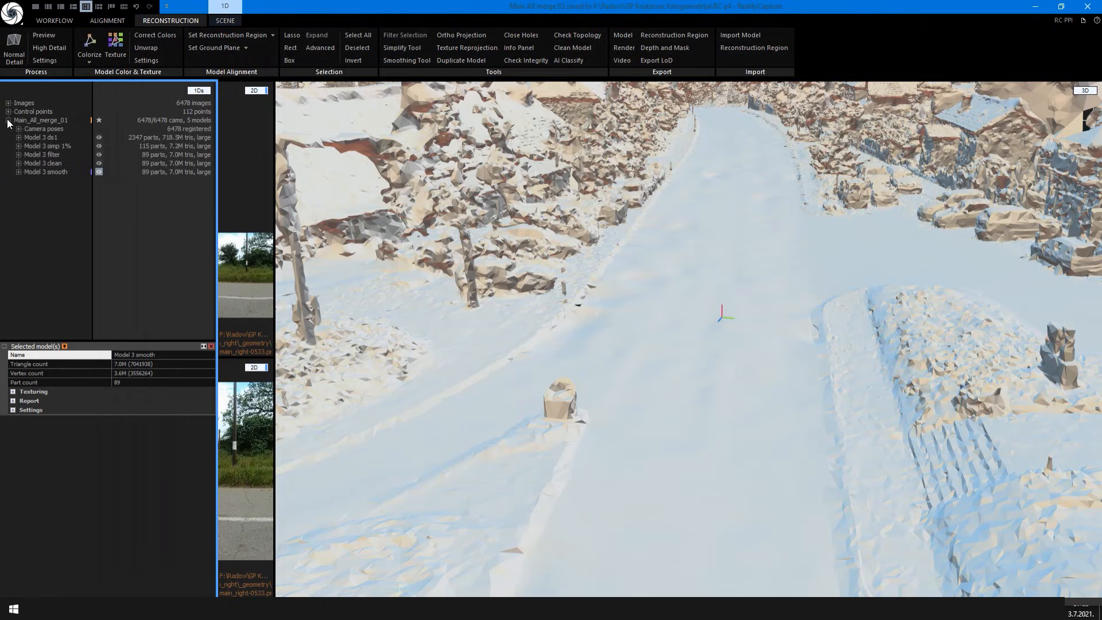
Expand the project's image list, select a main_foreward image and check its mask layer
{"action": "left_click", "coordinate": [9, 120]}
{"action": "left_click", "coordinate": [9, 103]}
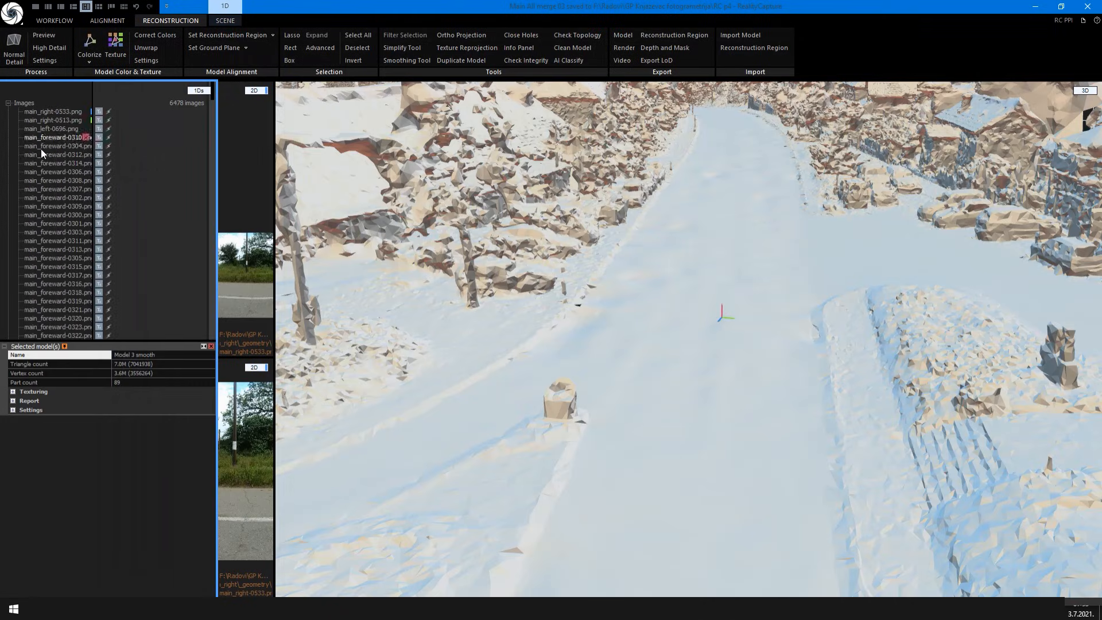
{"action": "left_click", "coordinate": [45, 163]}
{"action": "left_click", "coordinate": [25, 391]}
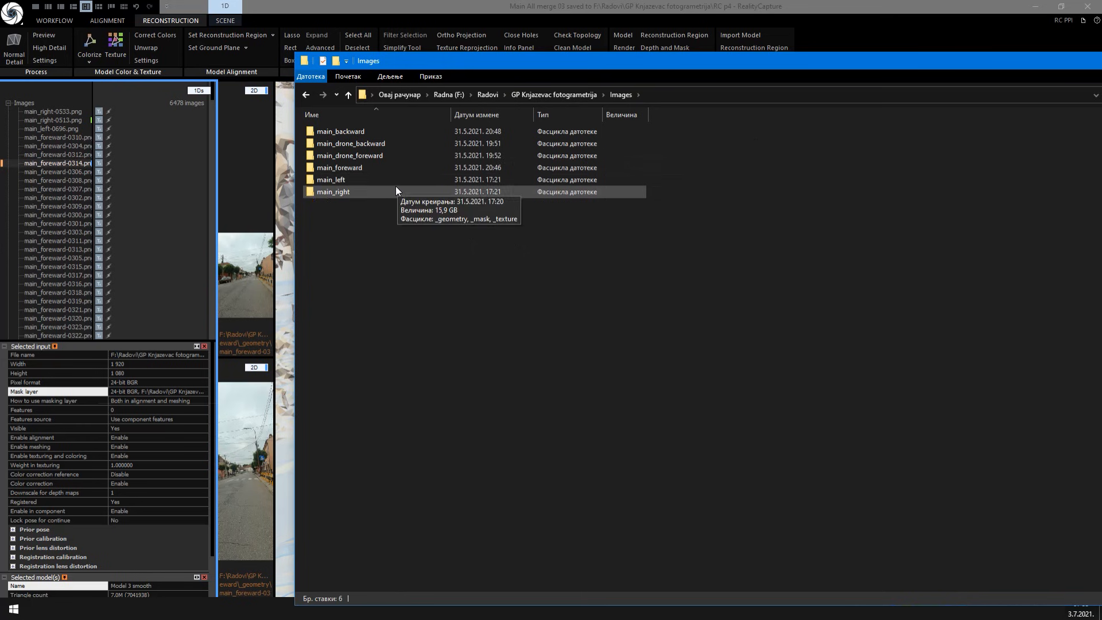
Import the _texture folders of main_backward, main_foreward and main_left as texturing layers for the project images
{"action": "double_click", "coordinate": [366, 130]}
{"action": "left_click", "coordinate": [335, 158]}
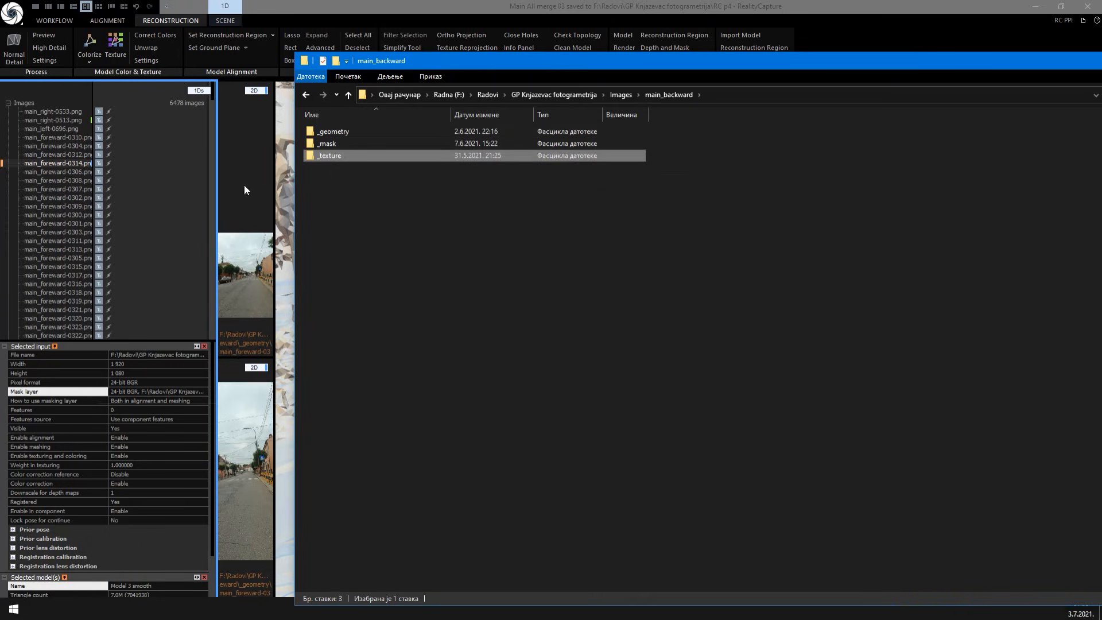
{"action": "left_click", "coordinate": [620, 95]}
{"action": "double_click", "coordinate": [346, 165]}
{"action": "left_click_drag", "start_coordinate": [328, 155], "coordinate": [79, 205]}
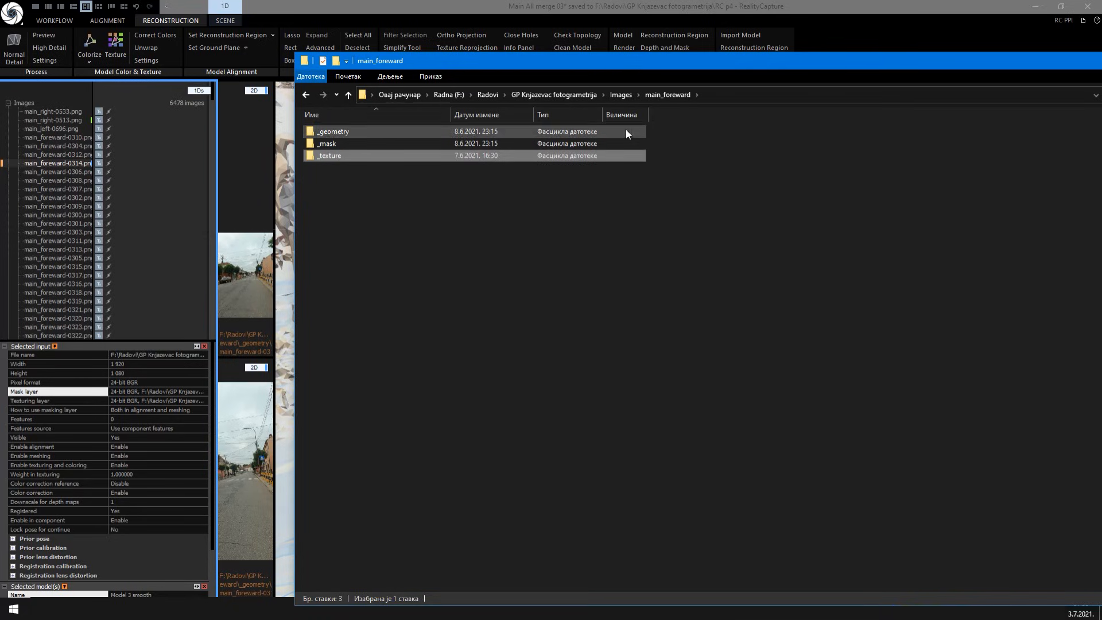
{"action": "left_click", "coordinate": [621, 95]}
{"action": "double_click", "coordinate": [335, 180]}
{"action": "left_click_drag", "start_coordinate": [331, 155], "coordinate": [53, 218]}
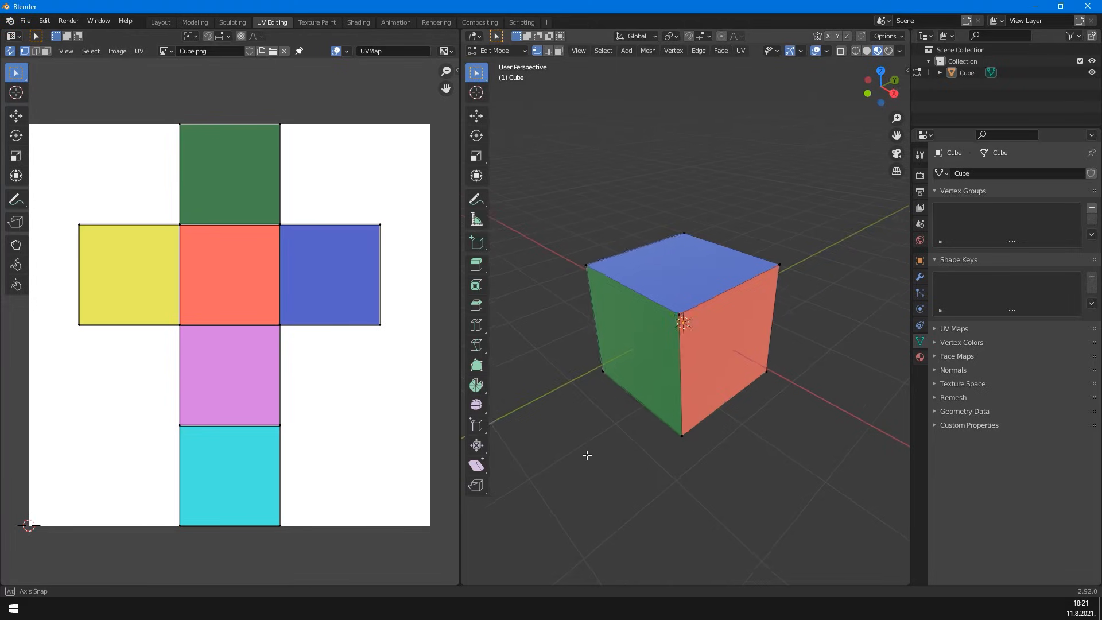
{"action": "middle_click_drag", "start_coordinate": [587, 455], "coordinate": [893, 367]}
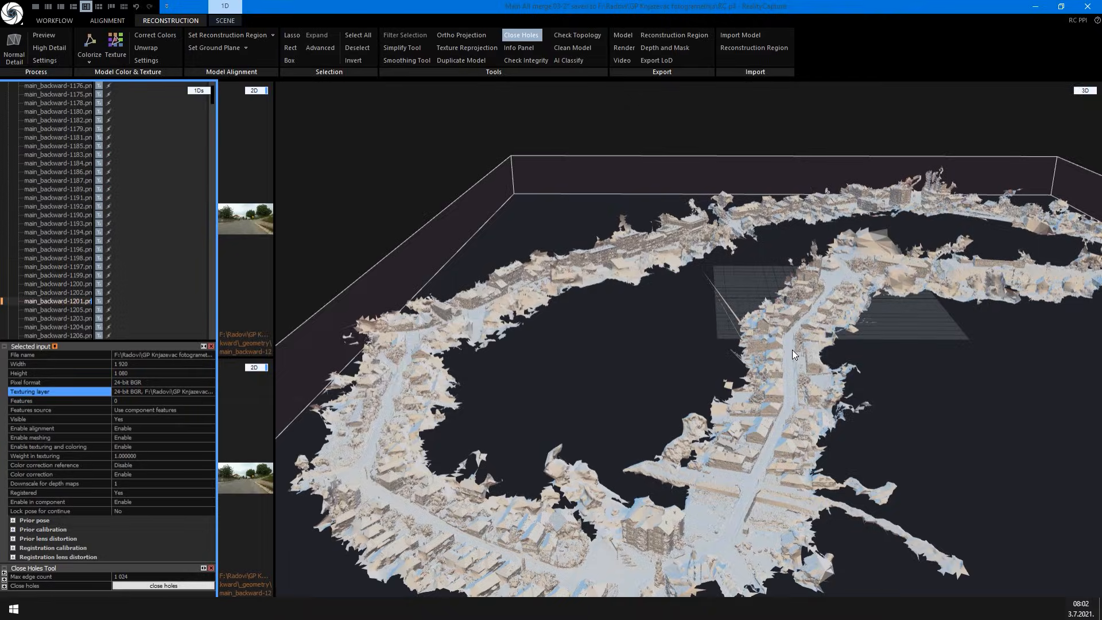
Unwrap Model 3 clean 2 with the Fixed texel size style, Optimal texel size and 8192 x 8192 maximal texture resolution
{"action": "left_click", "coordinate": [146, 48]}
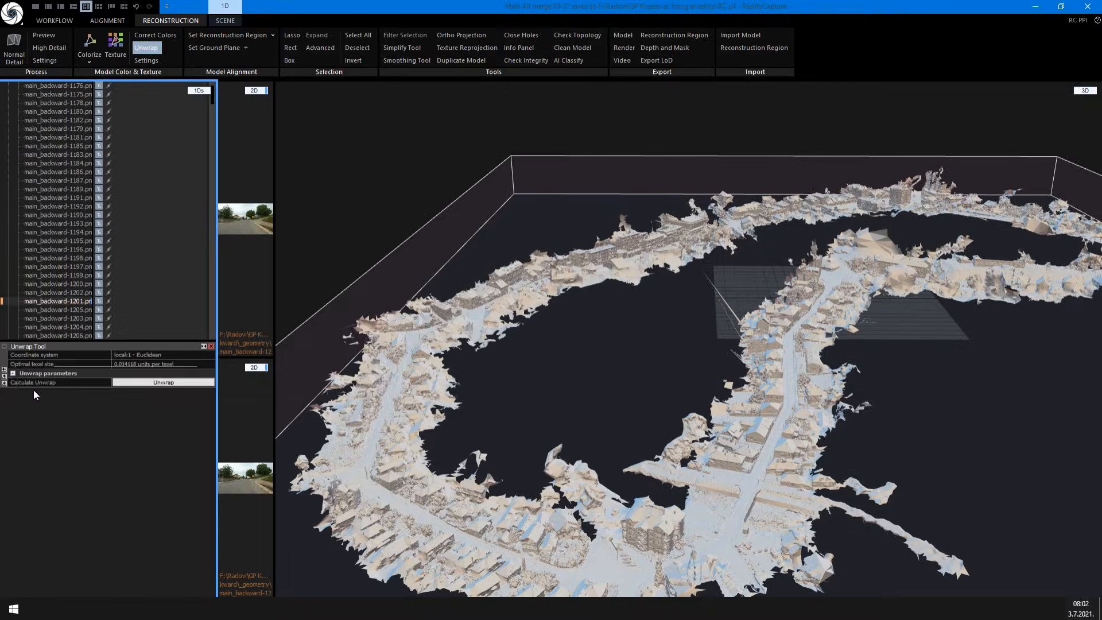
{"action": "left_click", "coordinate": [14, 374]}
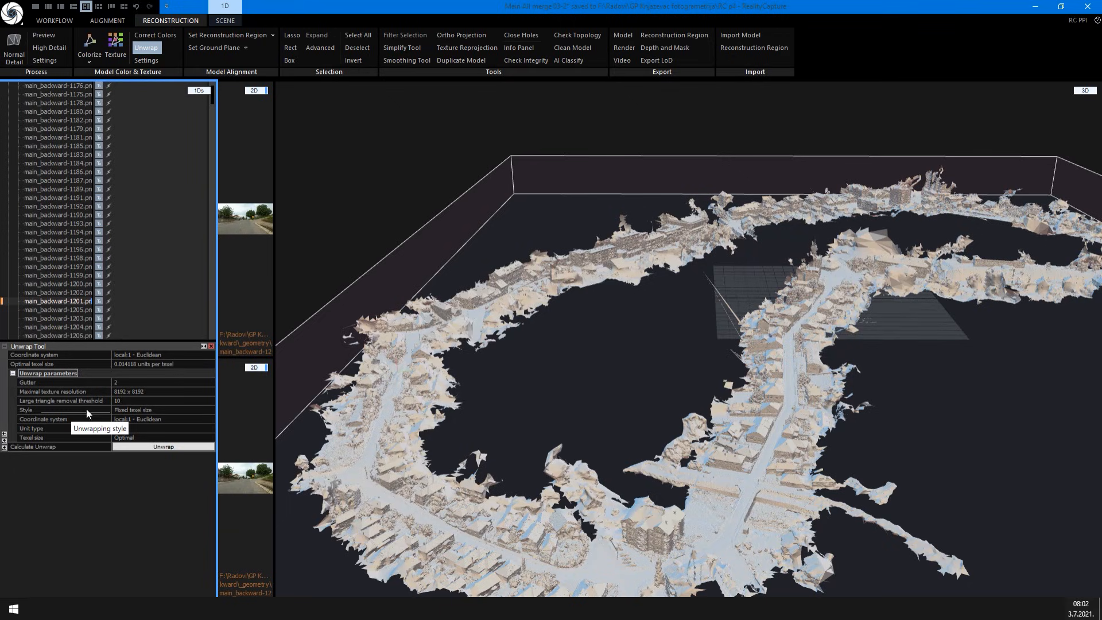
{"action": "left_click", "coordinate": [160, 410]}
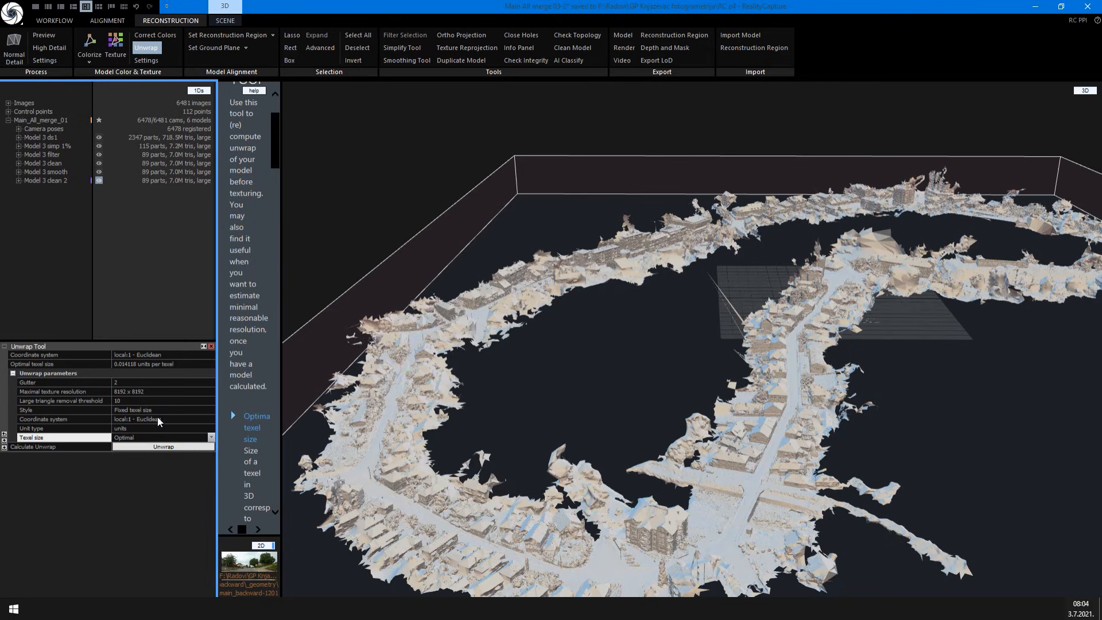
{"action": "left_click", "coordinate": [163, 447]}
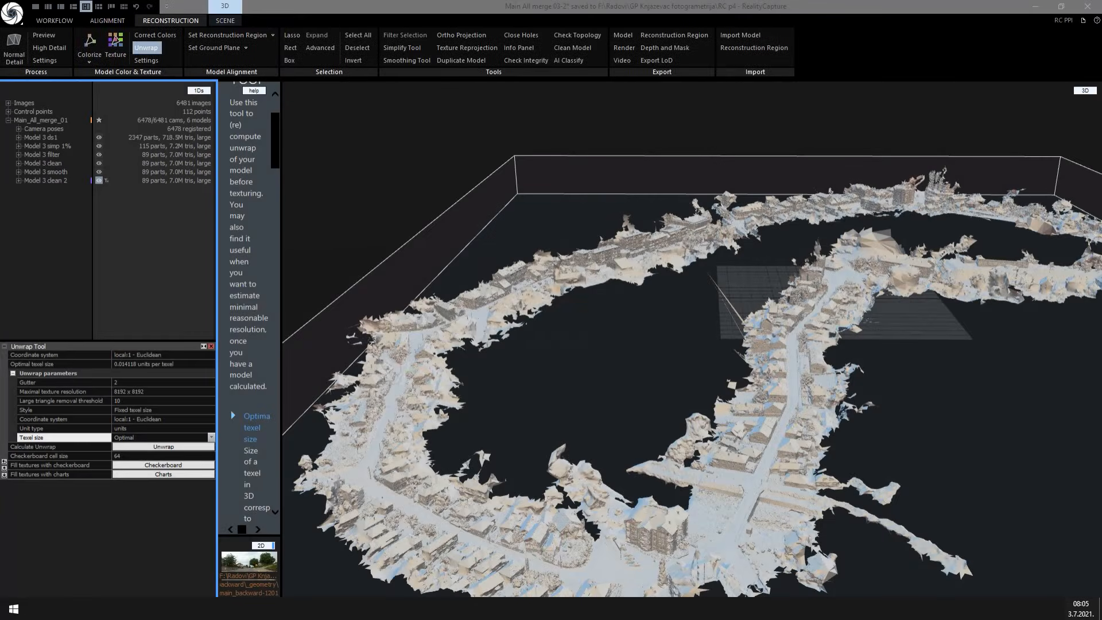
Expand the contents of Model 3 clean 2 and calculate the model's texture
{"action": "left_click", "coordinate": [19, 180]}
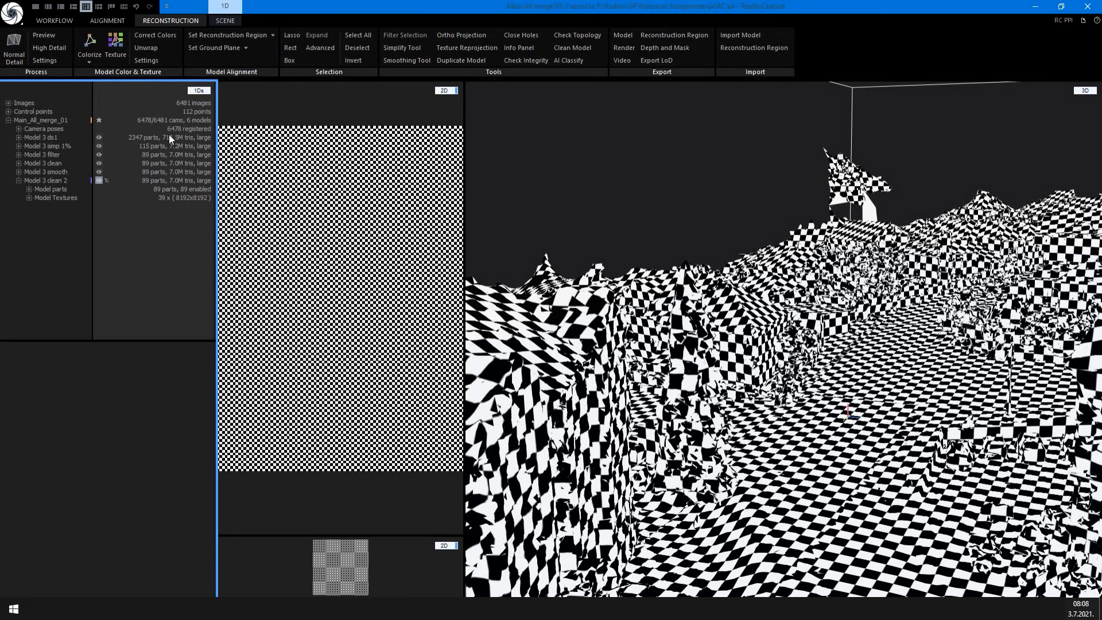
{"action": "left_click", "coordinate": [108, 42]}
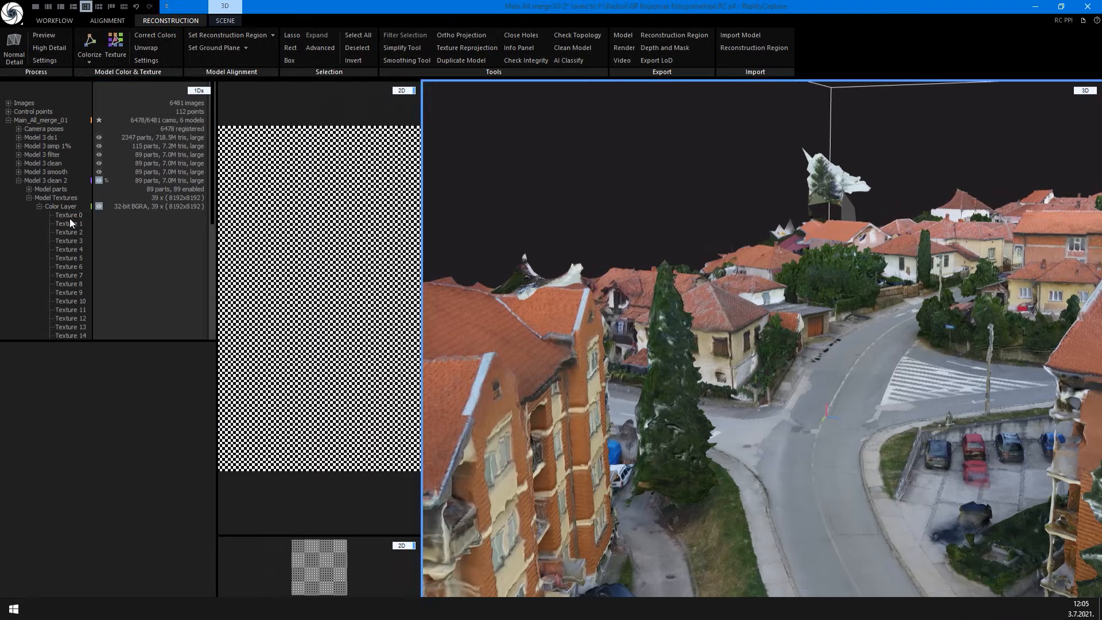
Open Texture 0 of the color layer in a widened 2D view and examine its road and wall areas up close
{"action": "left_click", "coordinate": [70, 216]}
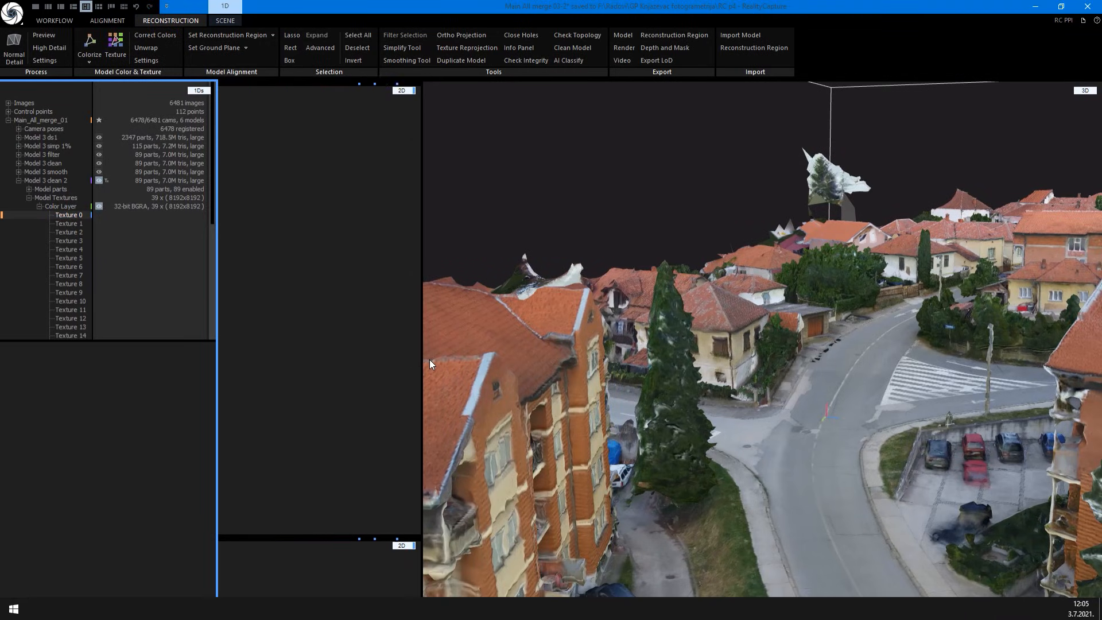
{"action": "left_click_drag", "start_coordinate": [422, 360], "coordinate": [505, 360]}
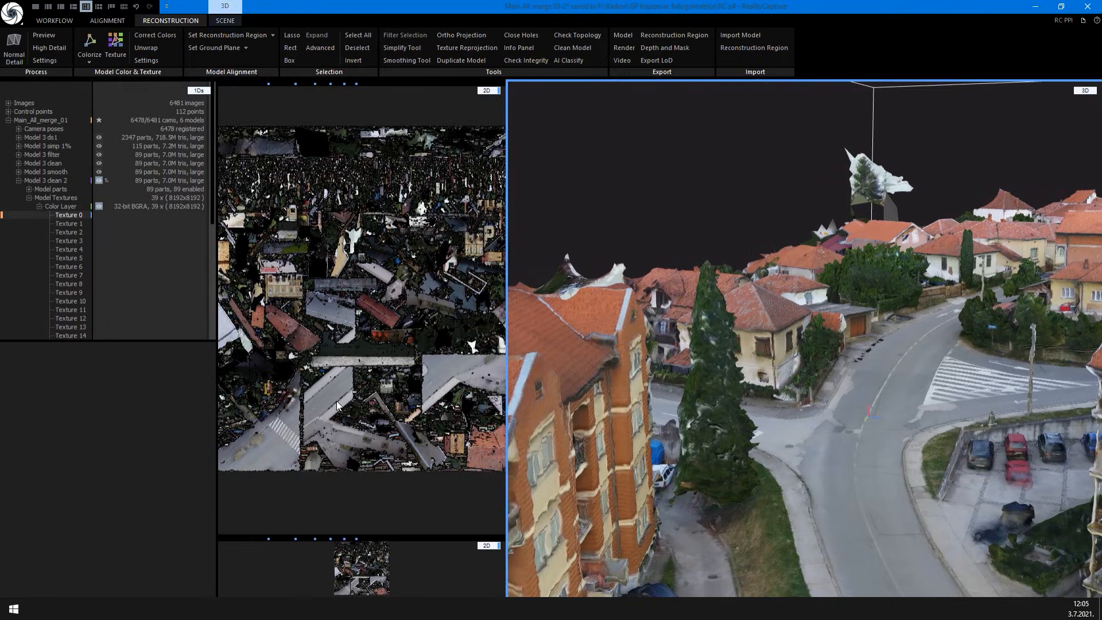
{"action": "scroll", "coordinate": [326, 398], "scroll_direction": "up", "scroll_amount": 8}
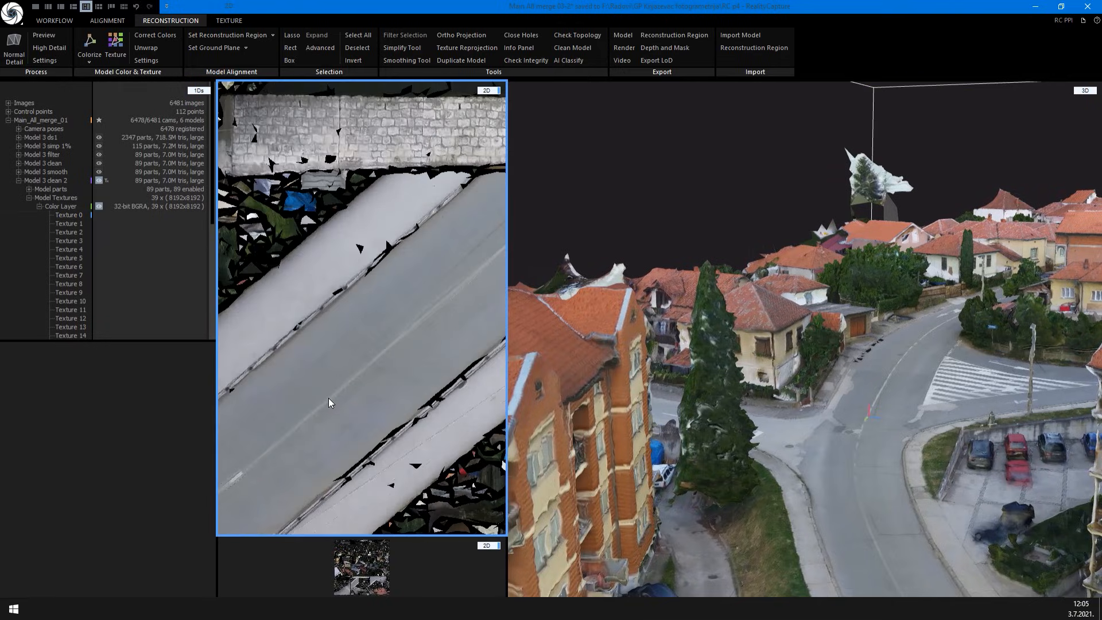
{"action": "scroll", "coordinate": [338, 396], "scroll_direction": "up", "scroll_amount": 2}
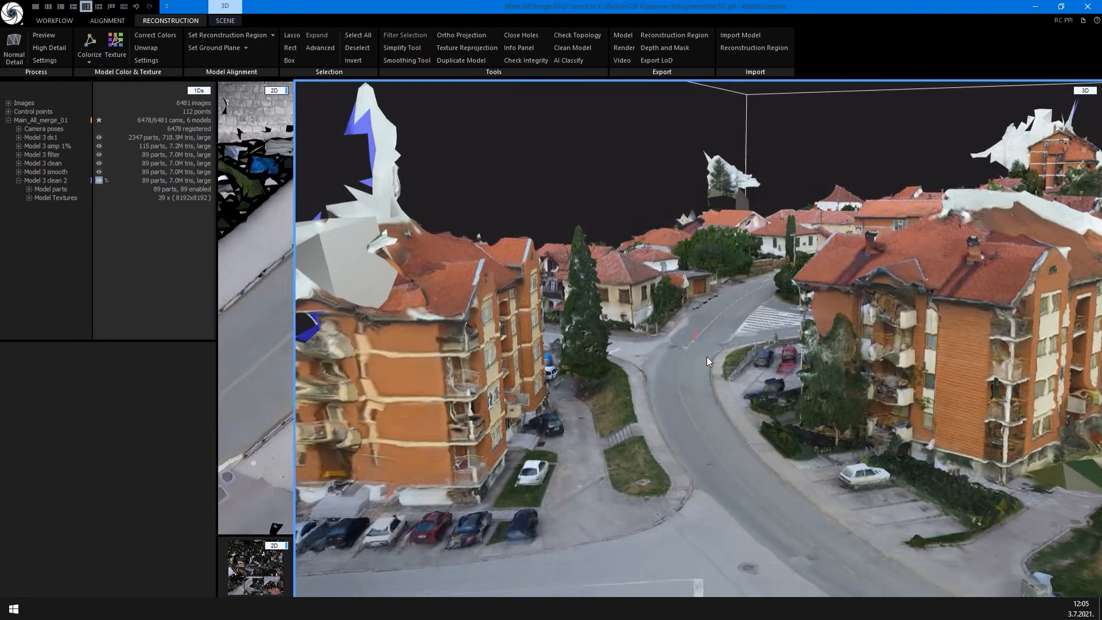
Inspect the textured street model around the apartment buildings and in an overview of the whole route
{"action": "scroll", "coordinate": [708, 356], "scroll_direction": "up", "scroll_amount": 2}
{"action": "left_click_drag", "start_coordinate": [718, 434], "coordinate": [767, 363]}
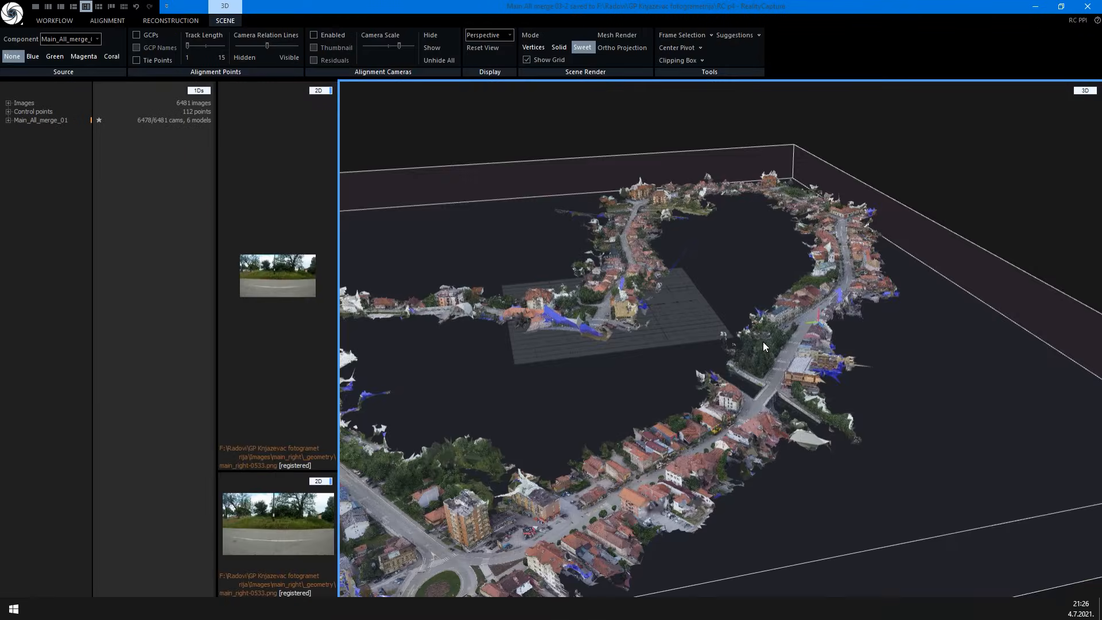
{"action": "scroll", "coordinate": [763, 346], "scroll_direction": "down", "scroll_amount": 3}
{"action": "left_click", "coordinate": [184, 22]}
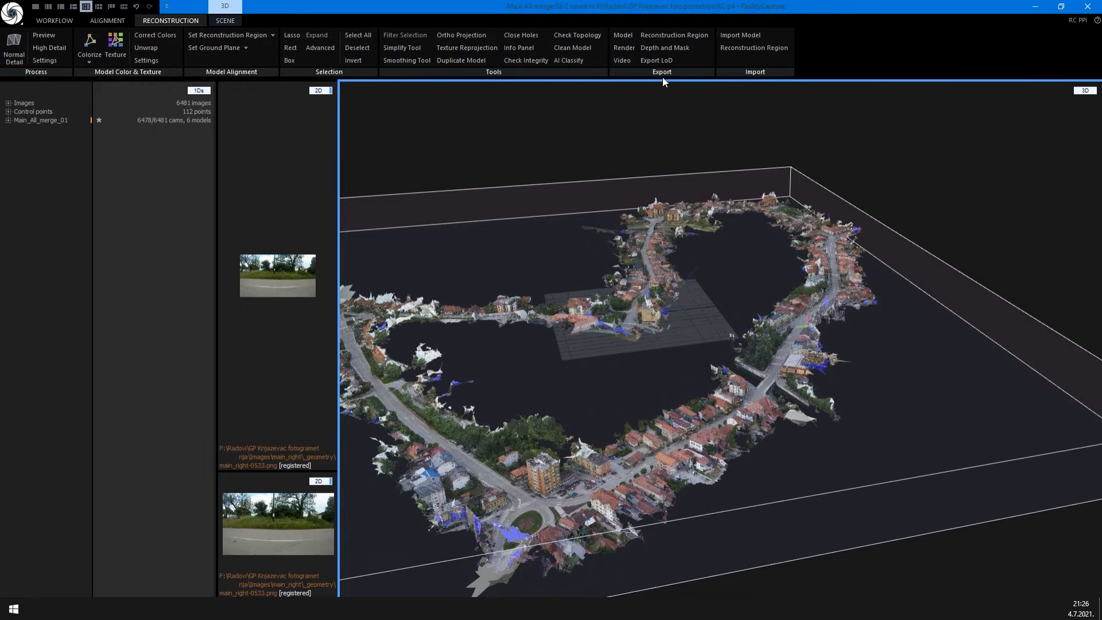
Export the textured model as Main.fbx in FBX binary format into a new folder named export
{"action": "left_click", "coordinate": [628, 36]}
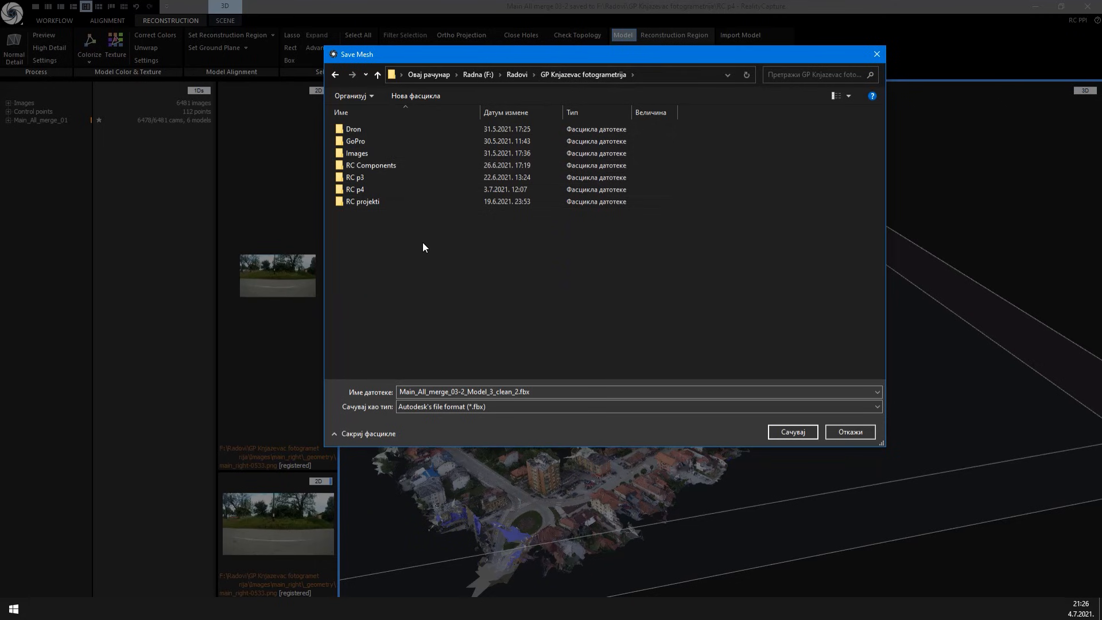
{"action": "left_click", "coordinate": [413, 98]}
{"action": "type", "text": "export"}
{"action": "key", "text": "Return"}
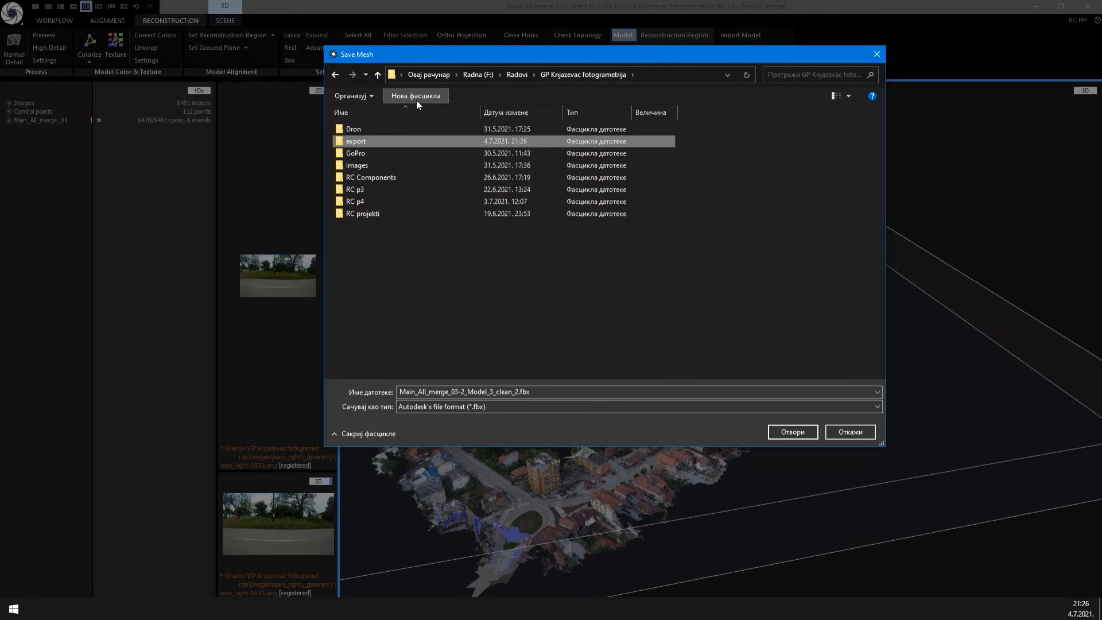
{"action": "double_click", "coordinate": [379, 144]}
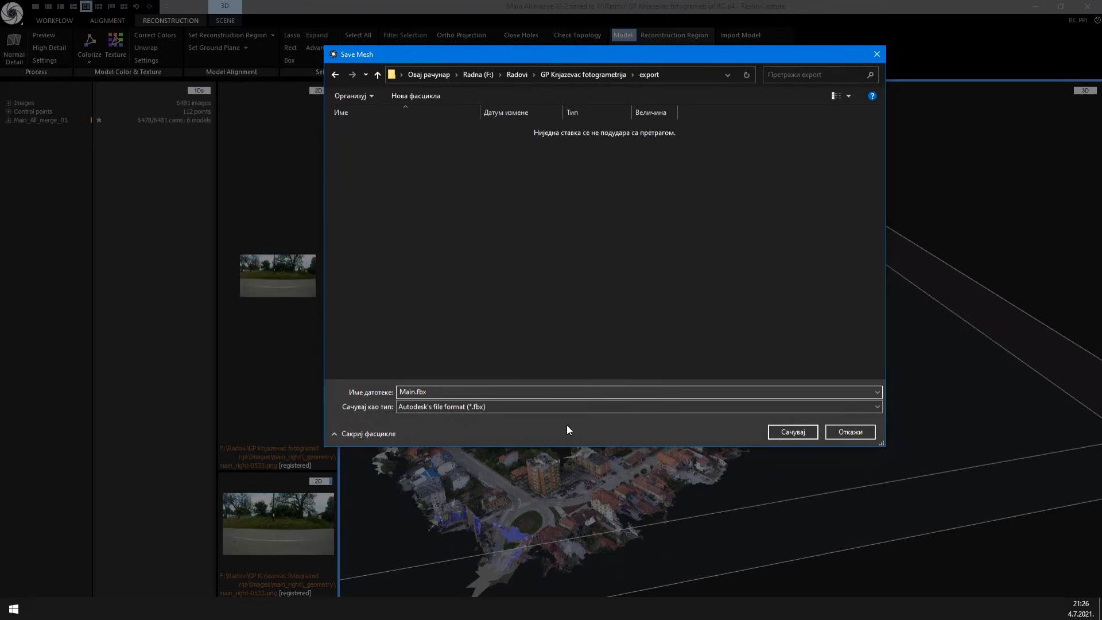
{"action": "left_click", "coordinate": [786, 432]}
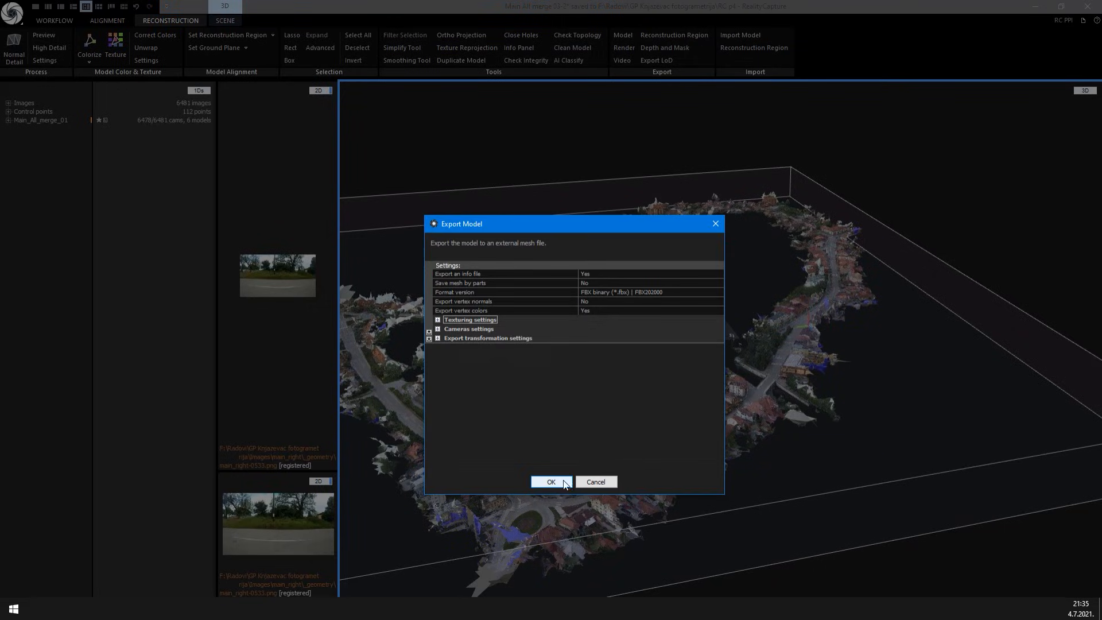
{"action": "left_click", "coordinate": [553, 482]}
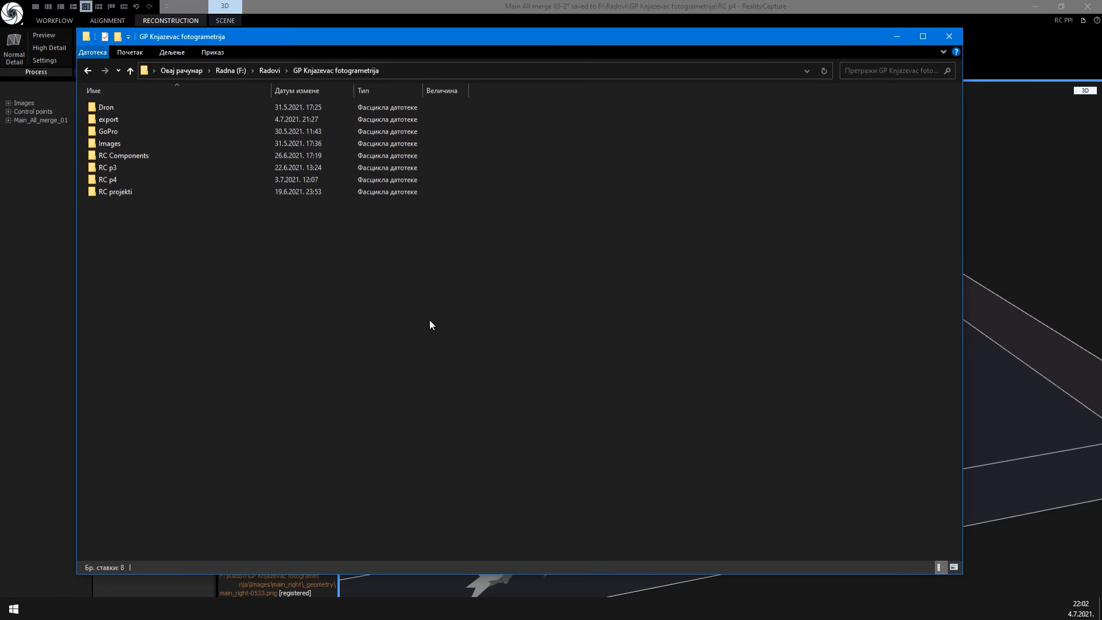
Open the export folder in the file explorer and examine the exported FBX and PNG texture files and their sizes
{"action": "double_click", "coordinate": [125, 121]}
{"action": "scroll", "coordinate": [223, 214], "scroll_direction": "down", "scroll_amount": 1}
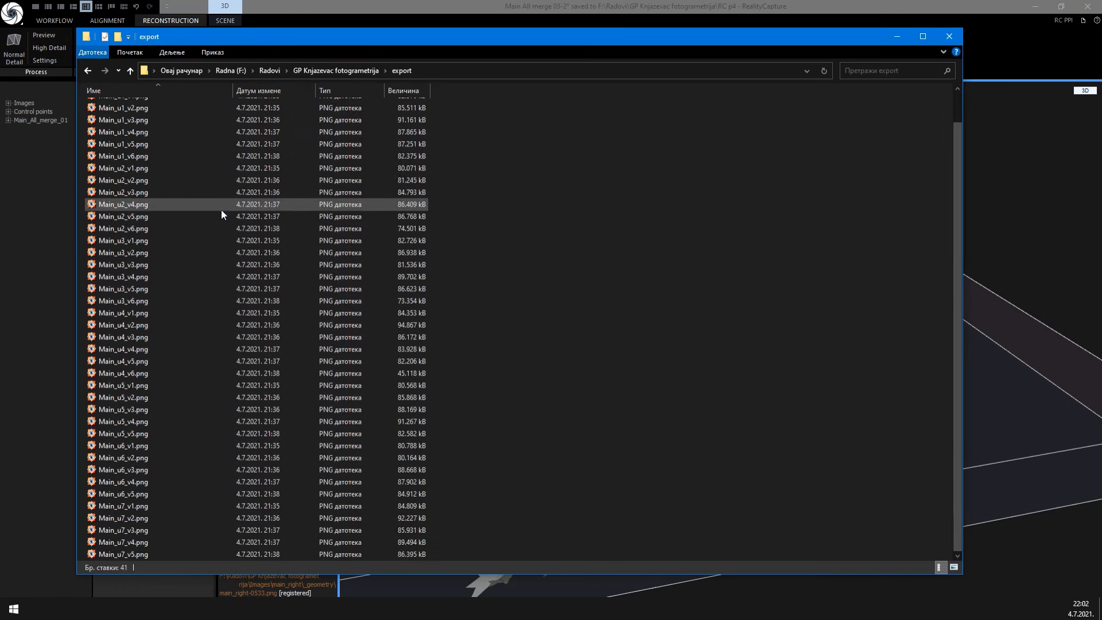
{"action": "scroll", "coordinate": [218, 204], "scroll_direction": "up", "scroll_amount": 1}
{"action": "left_click", "coordinate": [159, 132]}
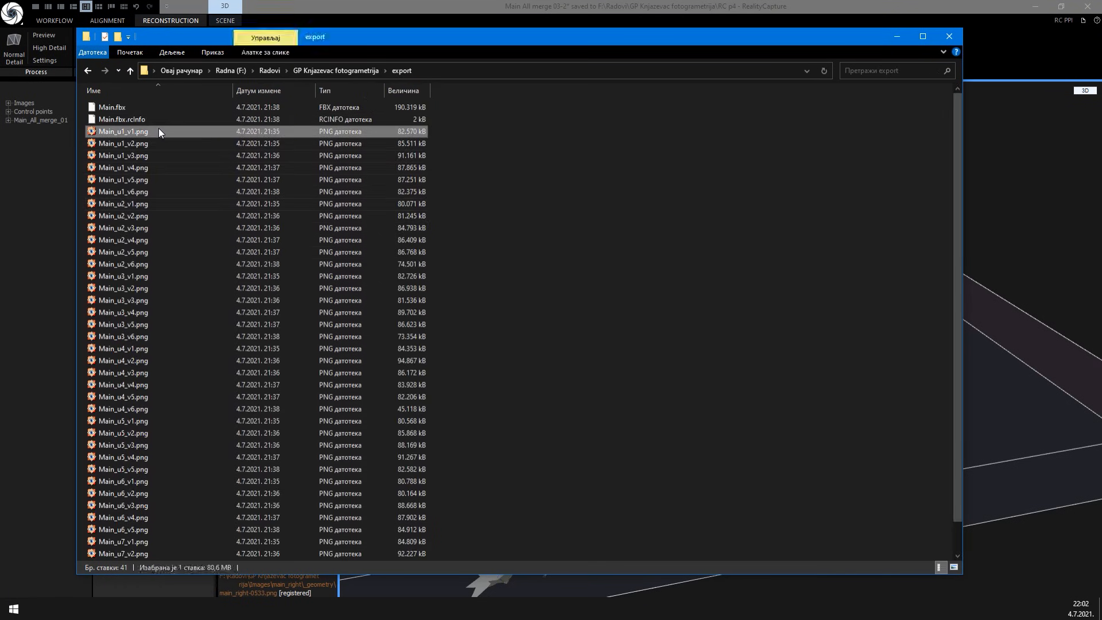
{"action": "left_click", "coordinate": [128, 109]}
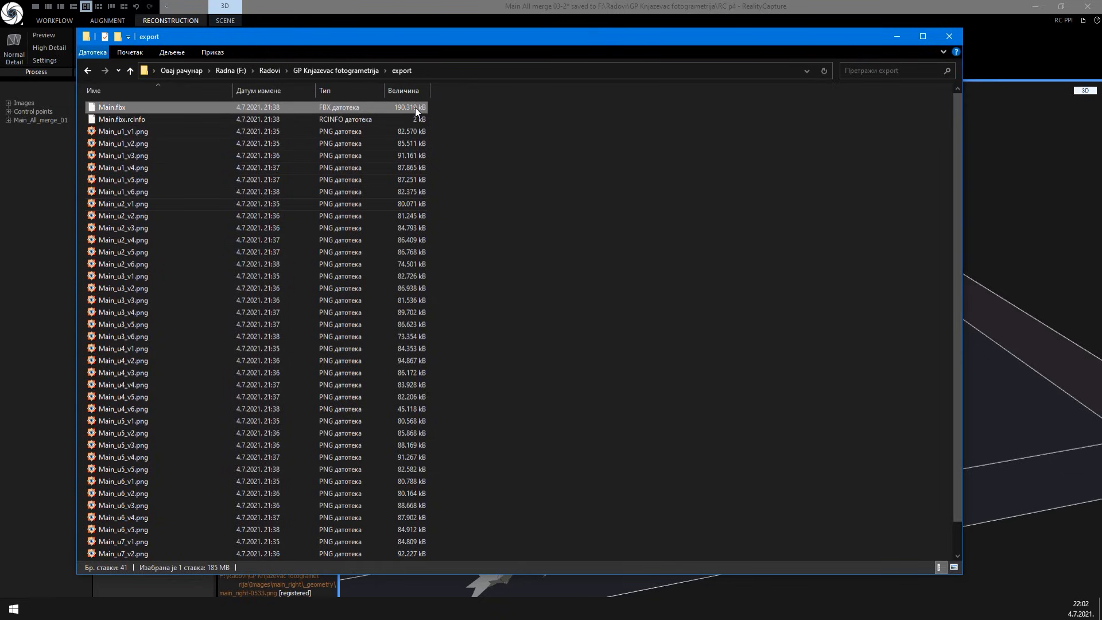
{"action": "left_click", "coordinate": [406, 134]}
{"action": "right_click", "coordinate": [527, 177]}
{"action": "left_click", "coordinate": [579, 359]}
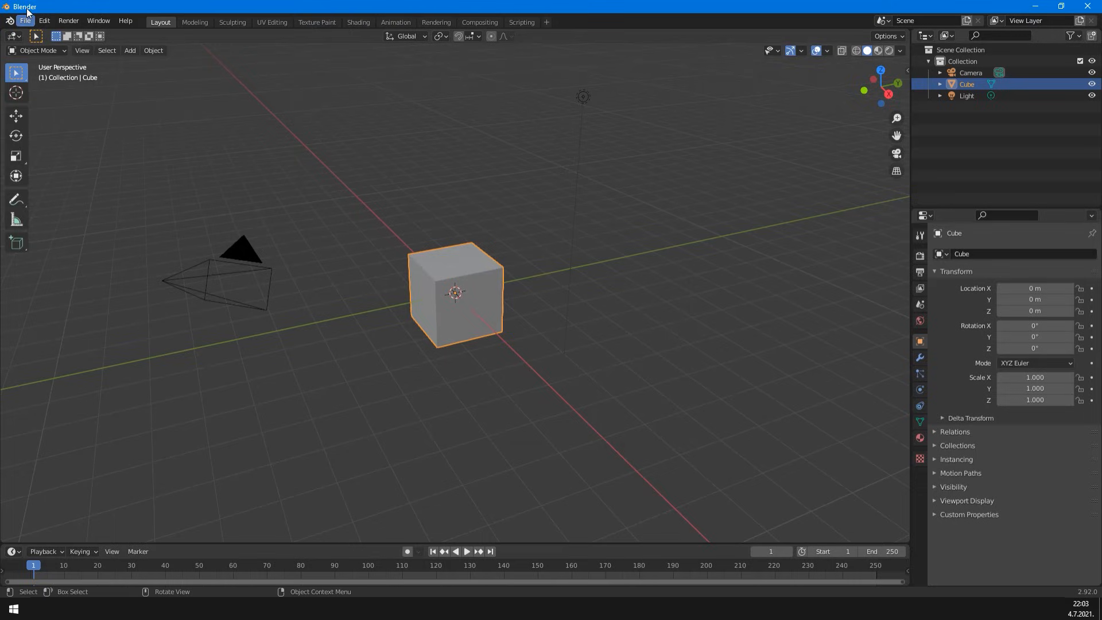
Switch to Blender and import the exported Main.fbx street model into the scene
{"action": "left_click", "coordinate": [26, 22]}
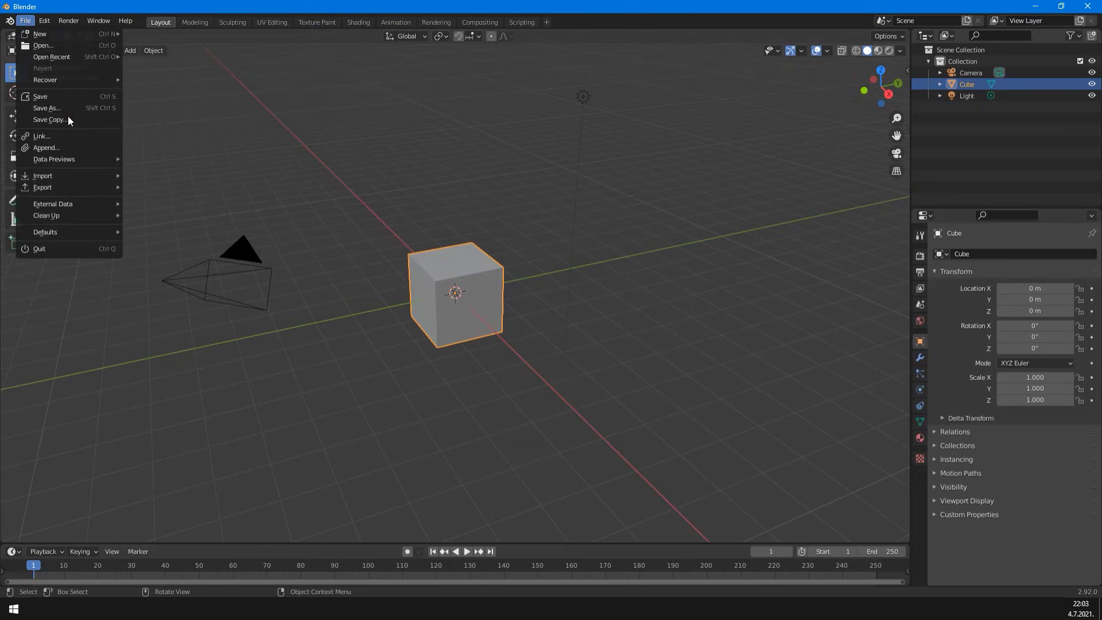
{"action": "mouse_move", "coordinate": [84, 178]}
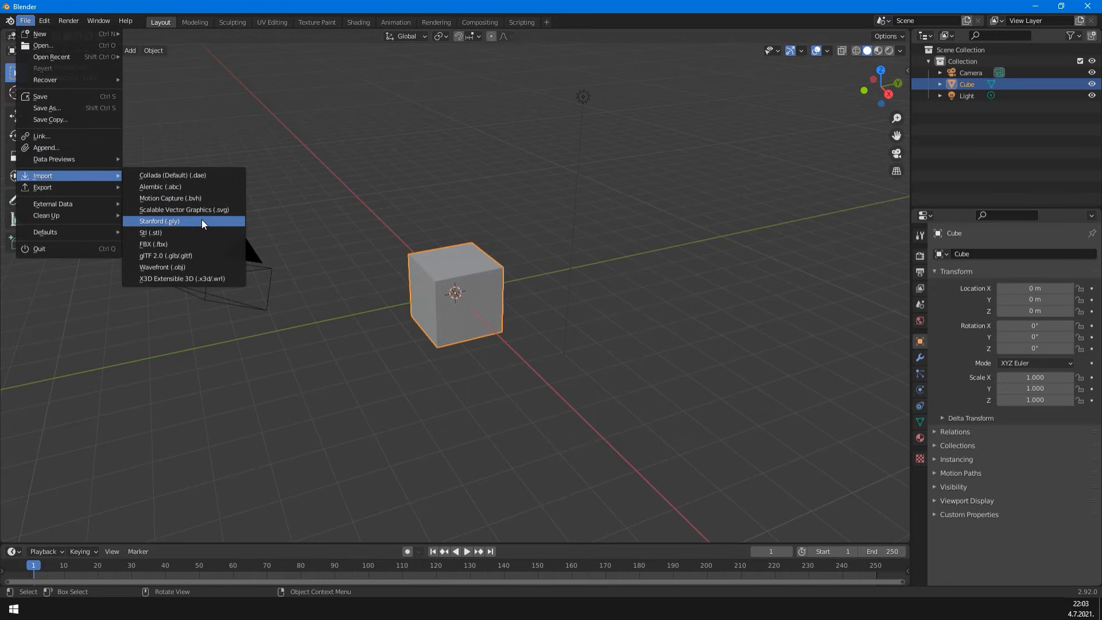
{"action": "left_click", "coordinate": [428, 182]}
{"action": "left_click", "coordinate": [739, 487]}
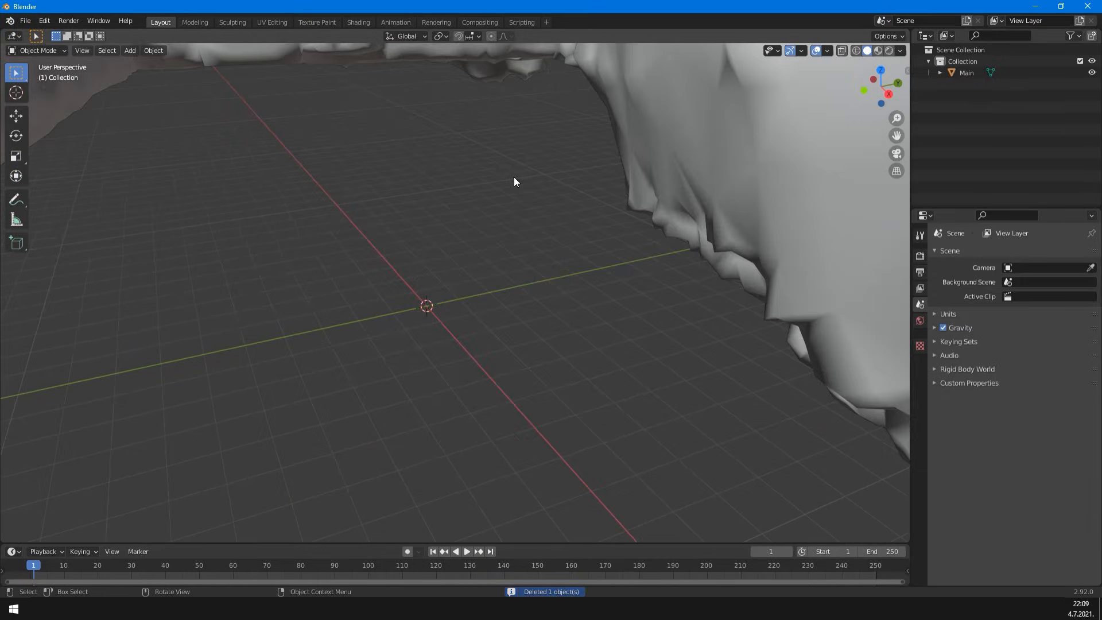
Display the imported Main street model with its textures in Material Preview shading
{"action": "scroll", "coordinate": [515, 207], "scroll_direction": "down", "scroll_amount": 12}
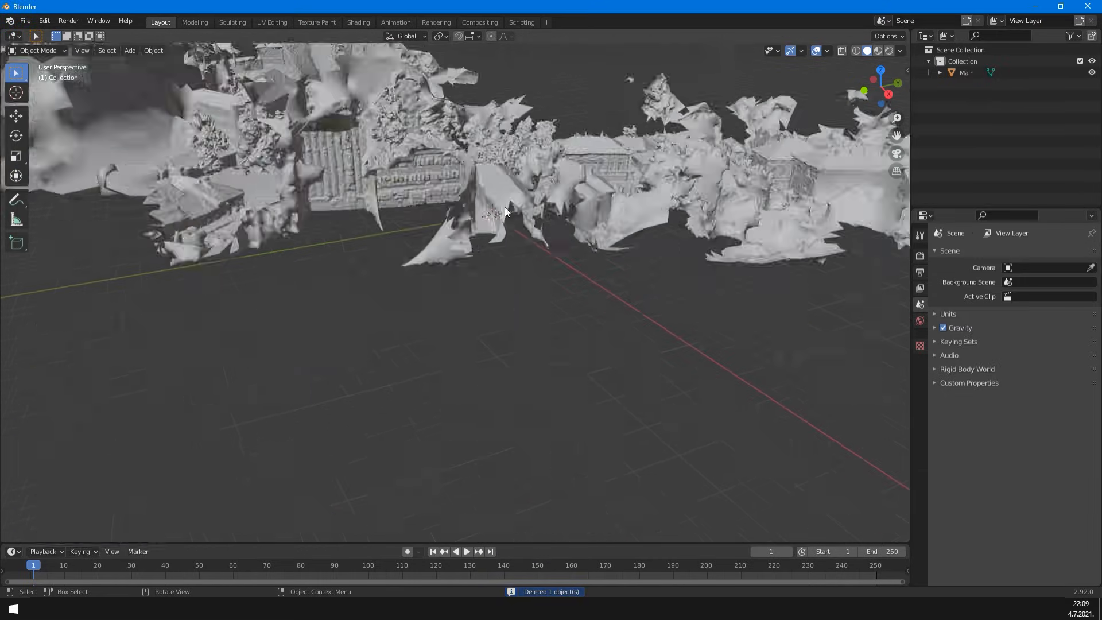
{"action": "mouse_move", "coordinate": [609, 219]}
{"action": "middle_mouse_down"}
{"action": "mouse_move", "coordinate": [594, 239]}
{"action": "mouse_move", "coordinate": [482, 235]}
{"action": "mouse_move", "coordinate": [558, 192]}
{"action": "middle_mouse_up"}
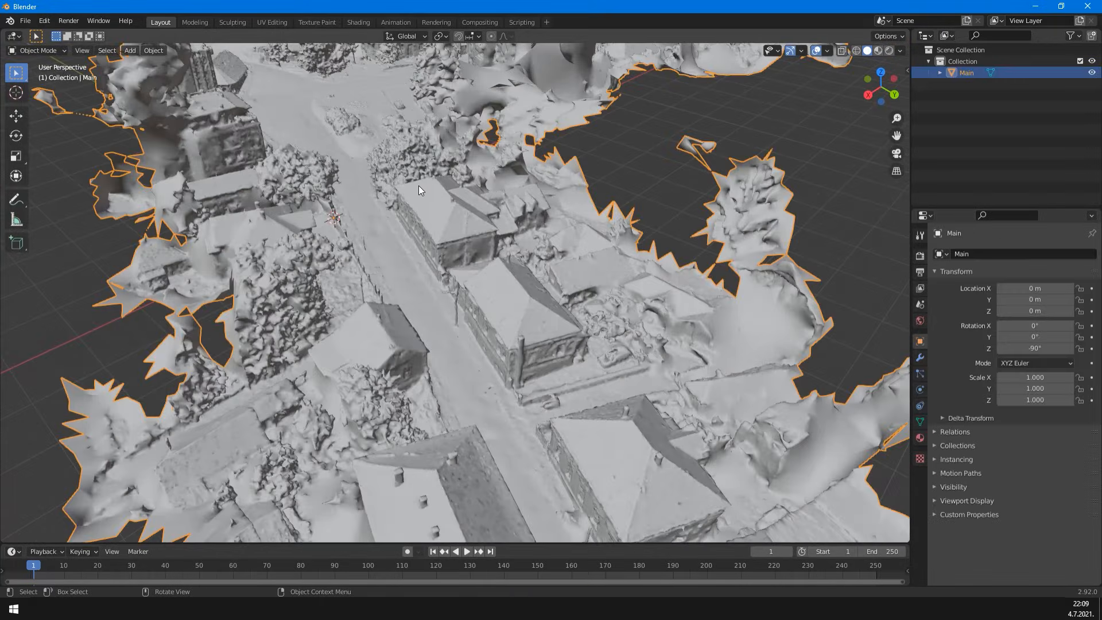
{"action": "key", "text": "z"}
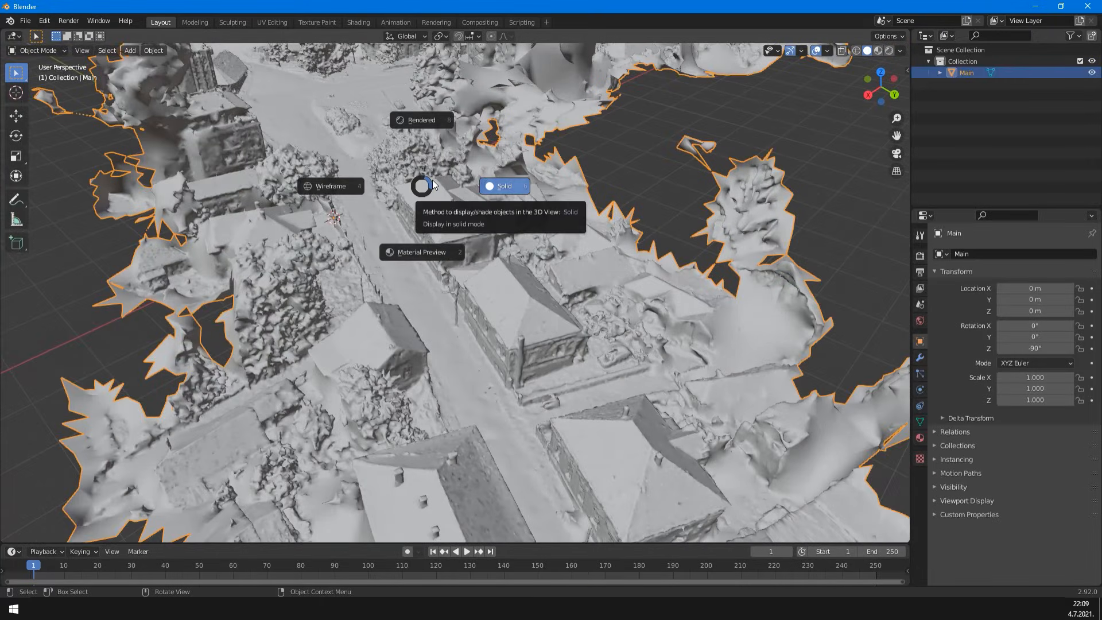
{"action": "left_click", "coordinate": [439, 253]}
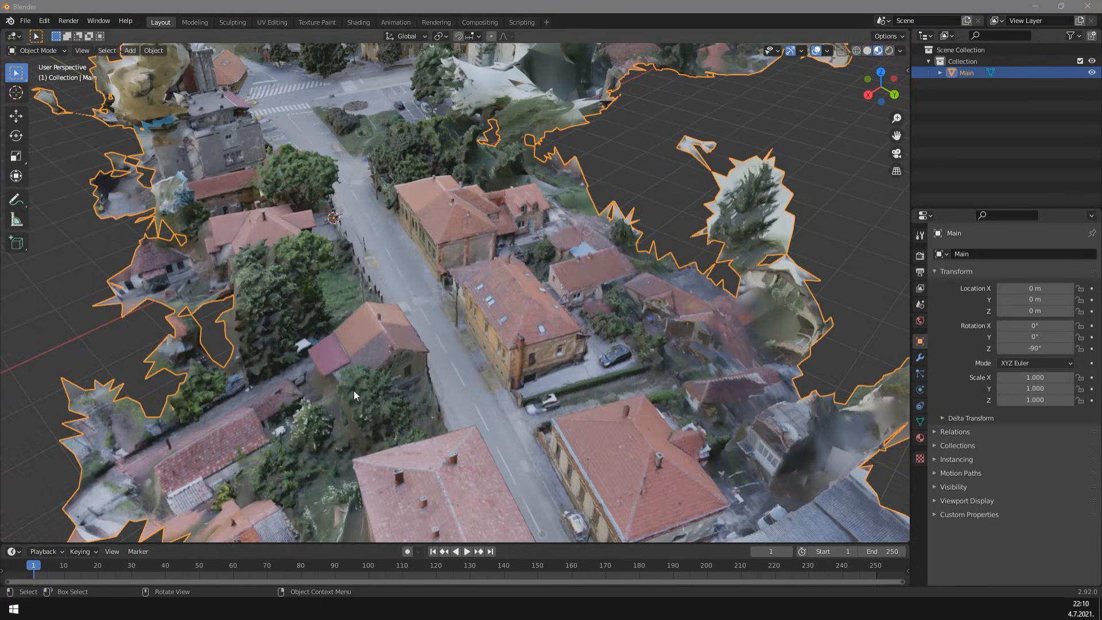
Examine the textured street model up close around the houses, road and parked car, and in an overview of the whole route
{"action": "scroll", "coordinate": [442, 357], "scroll_direction": "up", "scroll_amount": 5}
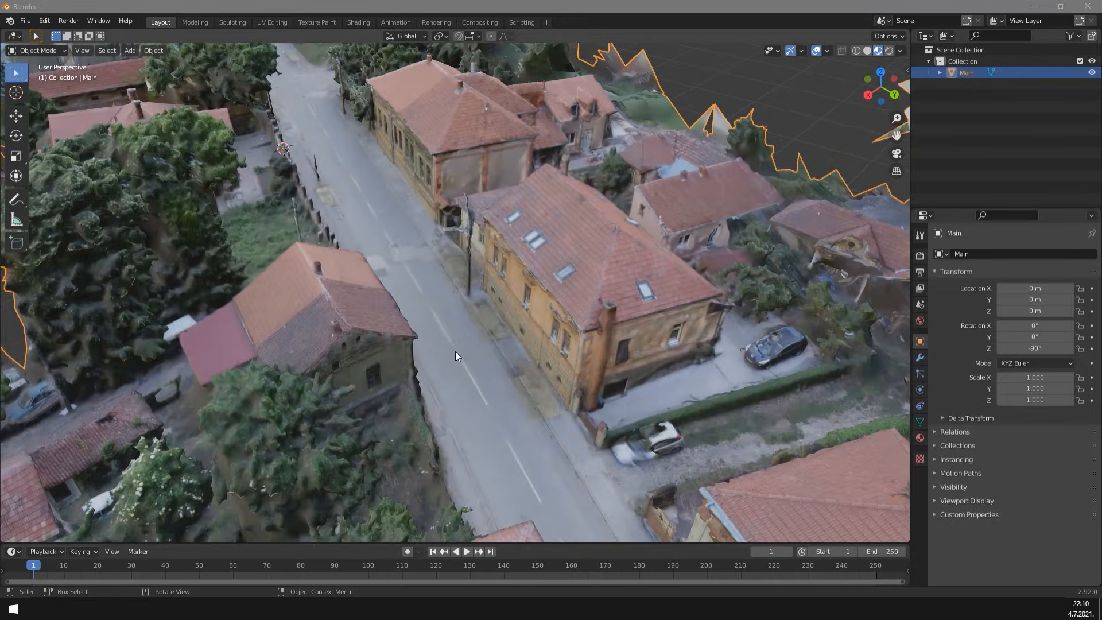
{"action": "middle_click_drag", "start_coordinate": [453, 346], "coordinate": [433, 315]}
{"action": "scroll", "coordinate": [437, 321], "scroll_direction": "down", "scroll_amount": 8}
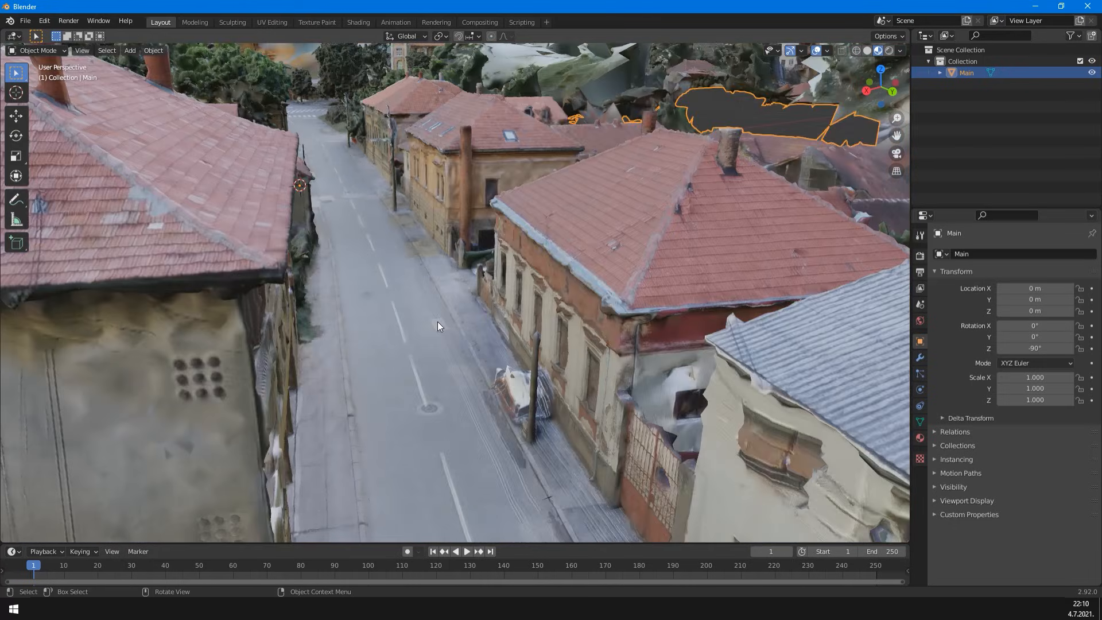
{"action": "scroll", "coordinate": [482, 361], "scroll_direction": "up", "scroll_amount": 8}
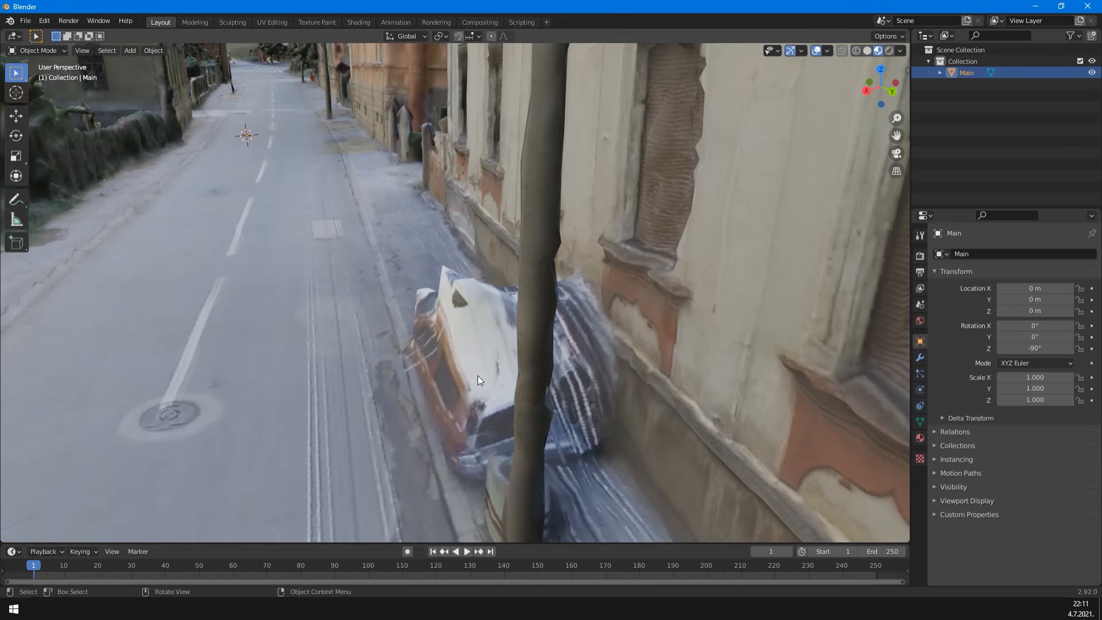
{"action": "scroll", "coordinate": [478, 376], "scroll_direction": "down", "scroll_amount": 5}
{"action": "scroll", "coordinate": [417, 367], "scroll_direction": "down", "scroll_amount": 6}
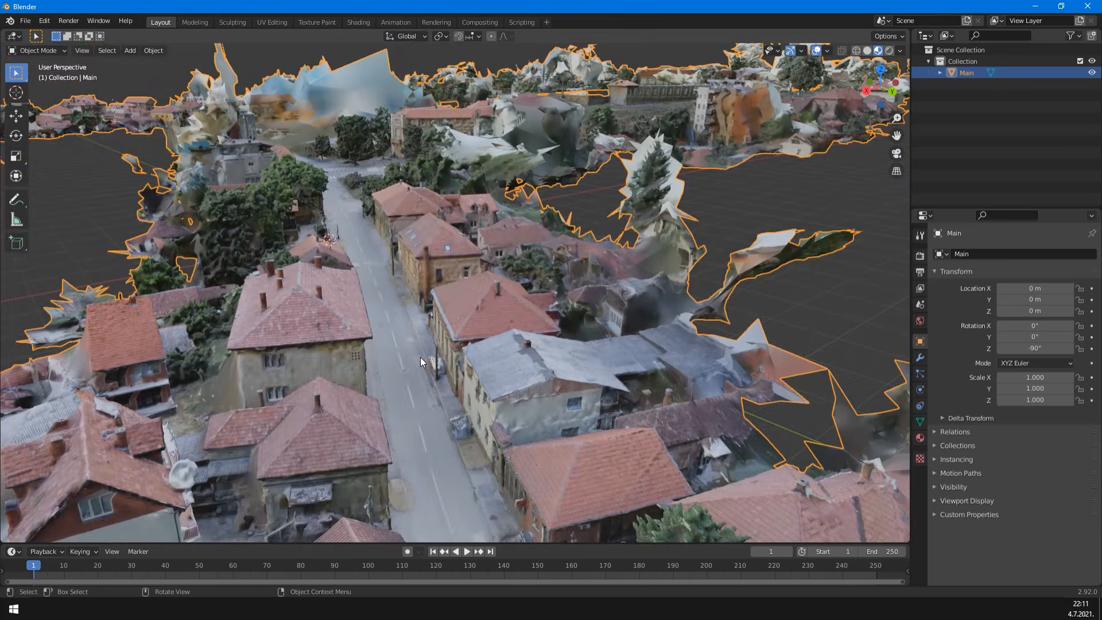
{"action": "scroll", "coordinate": [421, 357], "scroll_direction": "down", "scroll_amount": 5}
{"action": "middle_click_drag", "start_coordinate": [389, 328], "coordinate": [519, 326]}
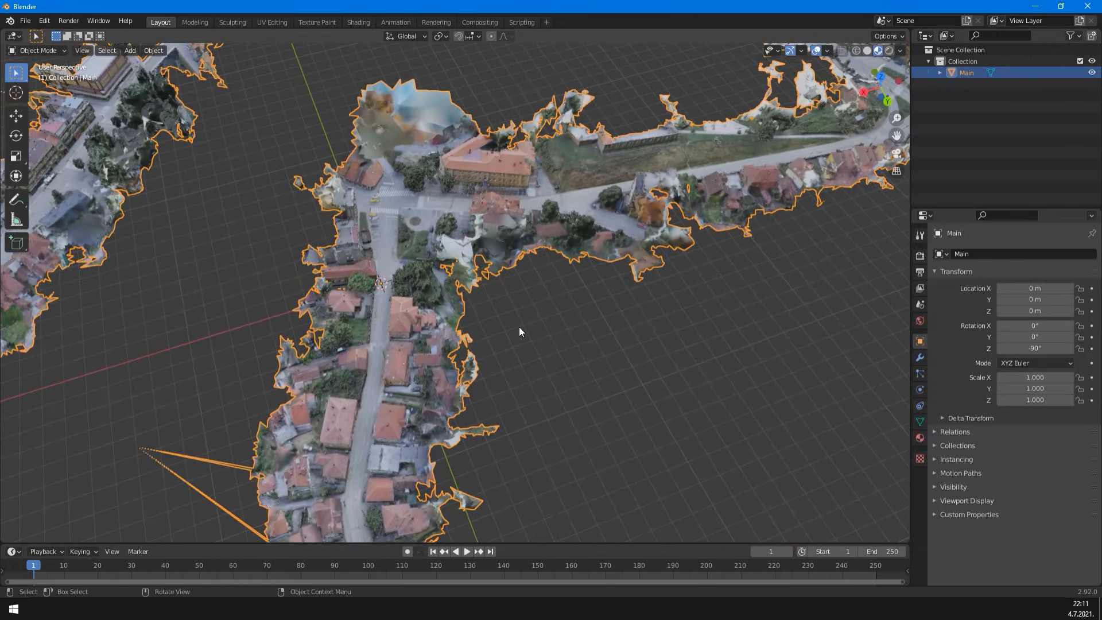
{"action": "scroll", "coordinate": [520, 327], "scroll_direction": "down", "scroll_amount": 5}
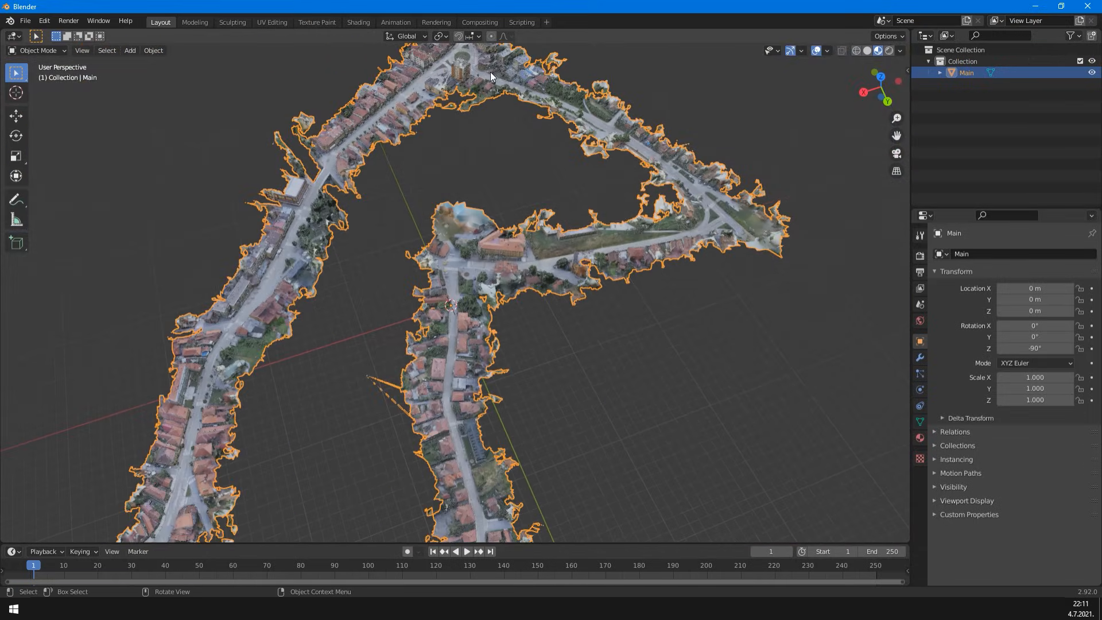
{"action": "scroll", "coordinate": [490, 71], "scroll_direction": "up", "scroll_amount": 8}
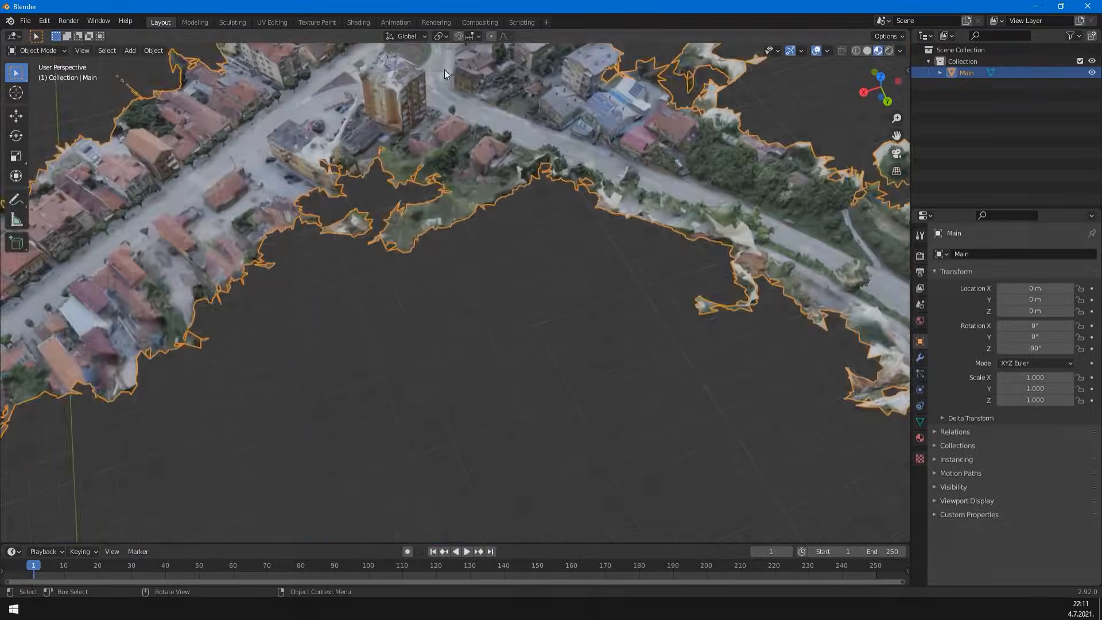